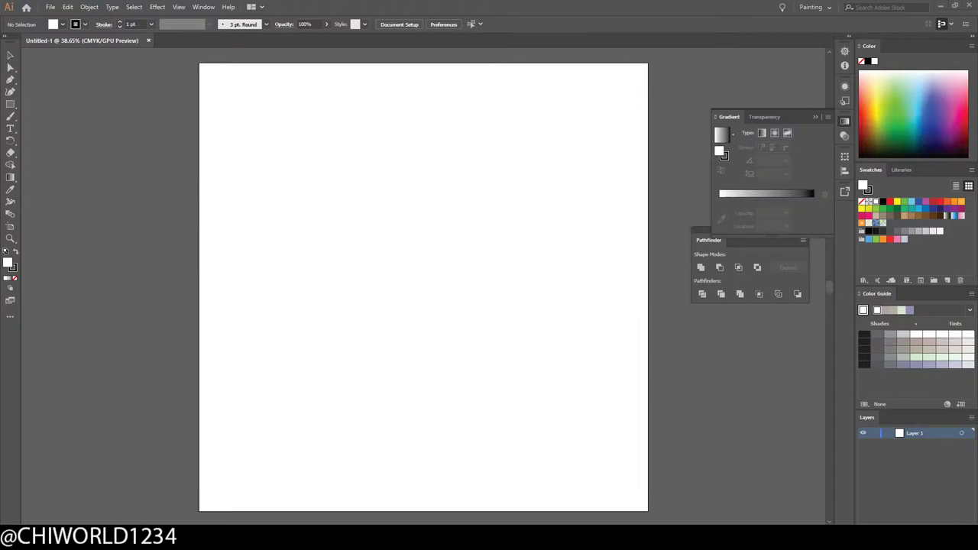
Step: Try a short Paintbrush stroke on the empty area beside the artboard and undo it
click(14, 116)
drag(155, 148, 148, 195)
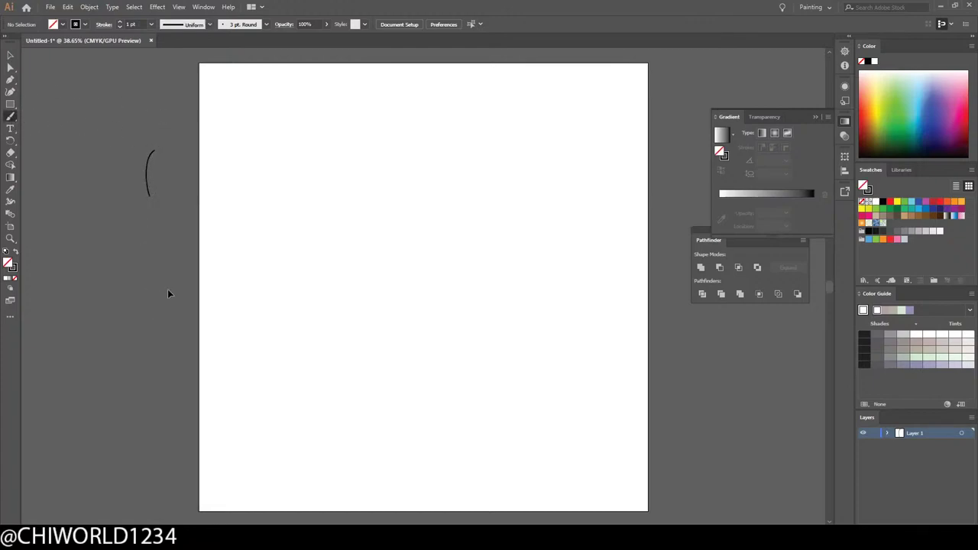
key(ctrl+z)
Step: Create a calligraphic brush with a pressure-controlled size of 3 pt and 3 pt variation, and paint a test stroke beside the artboard
click(263, 25)
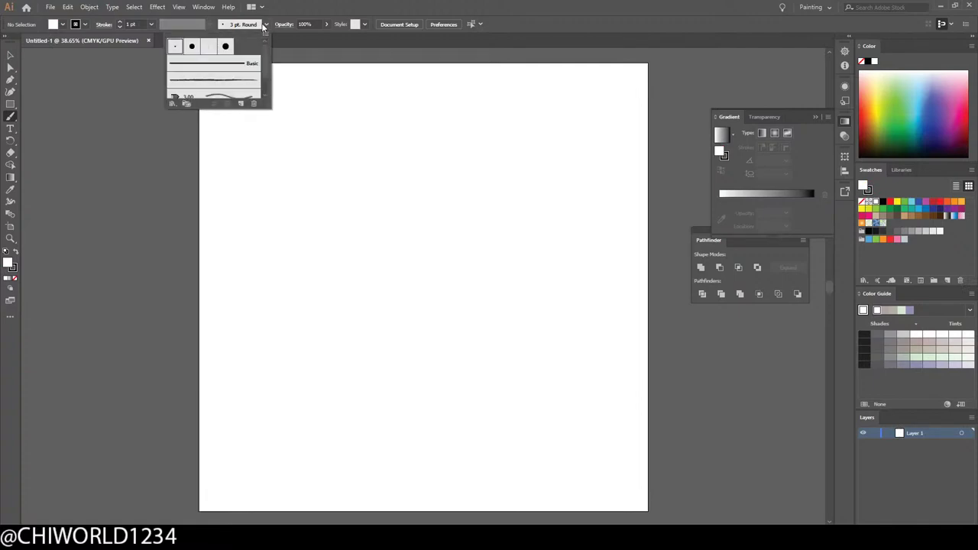
click(240, 103)
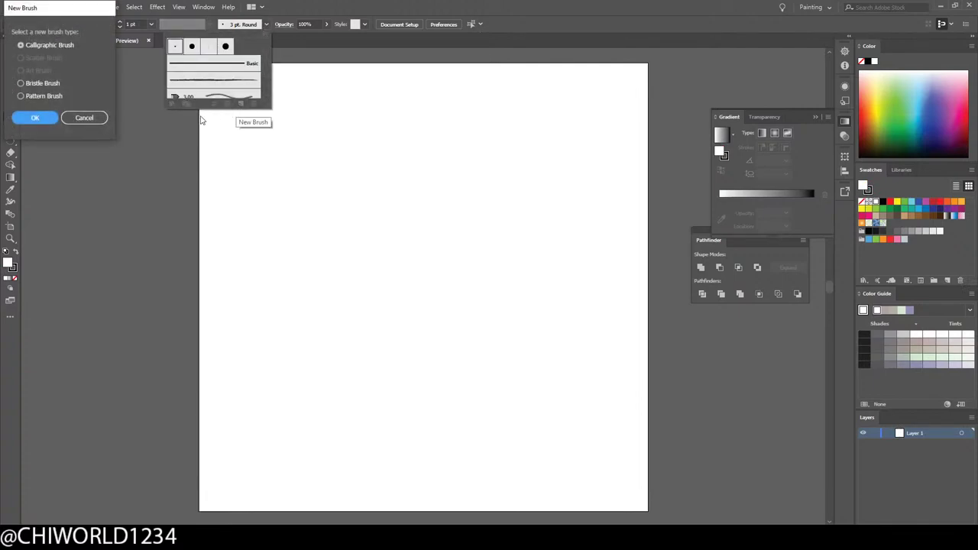
click(34, 117)
click(165, 160)
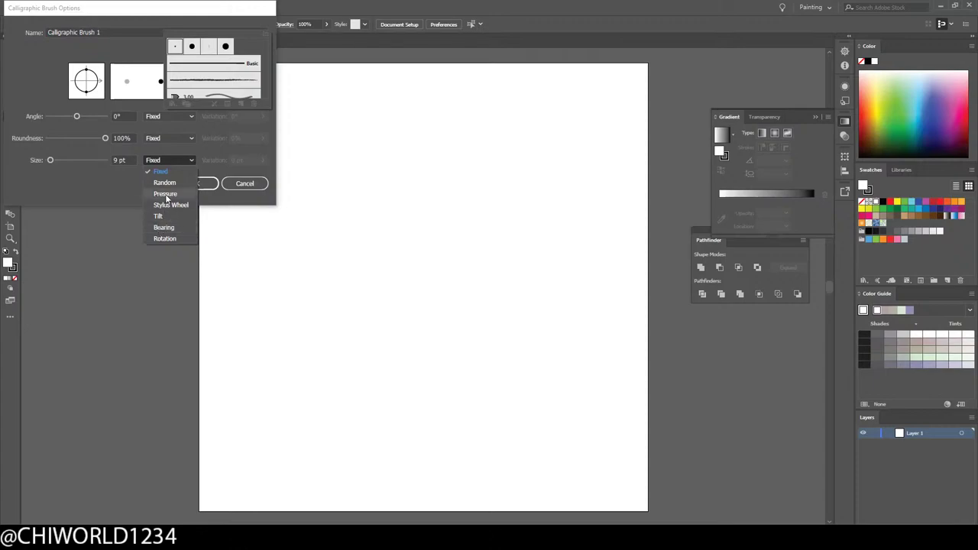
click(164, 191)
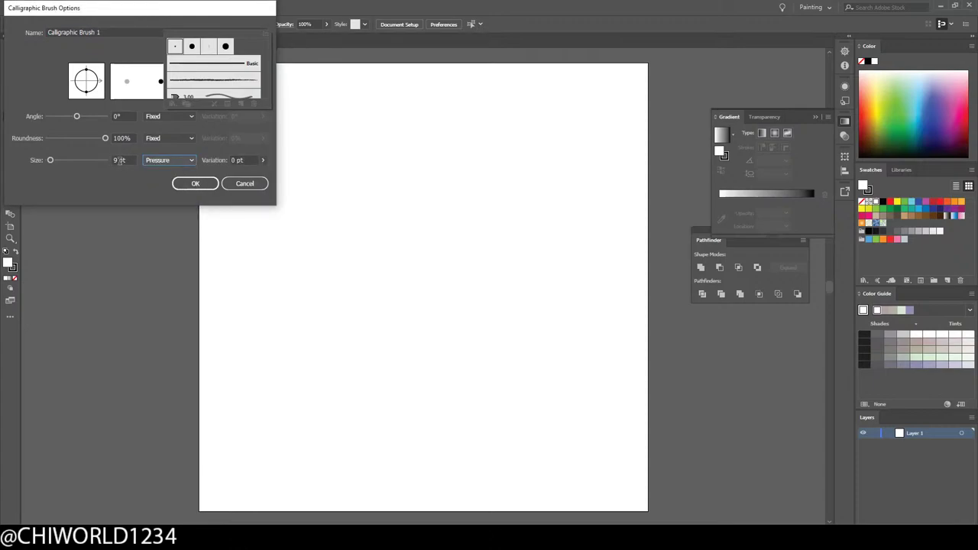
double_click(120, 161)
text(3)
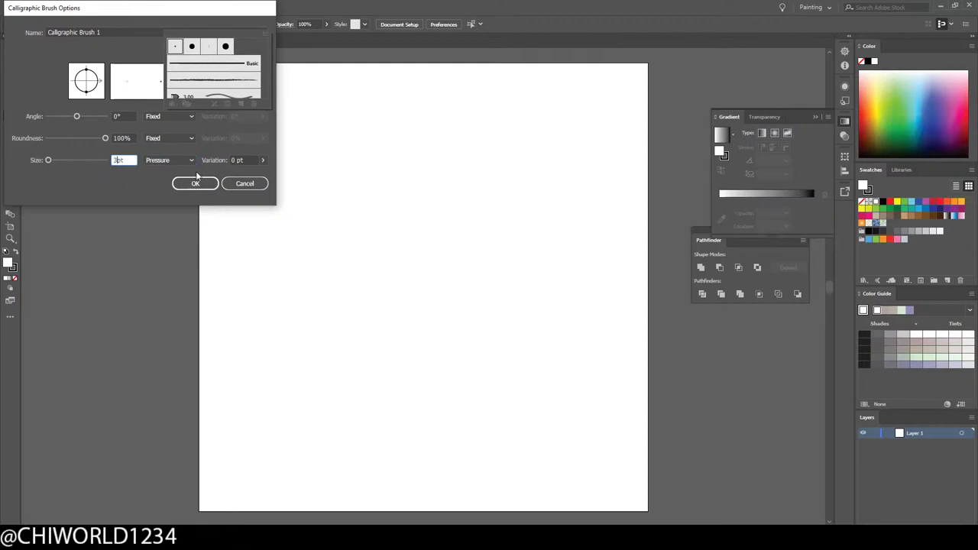
click(233, 159)
click(198, 184)
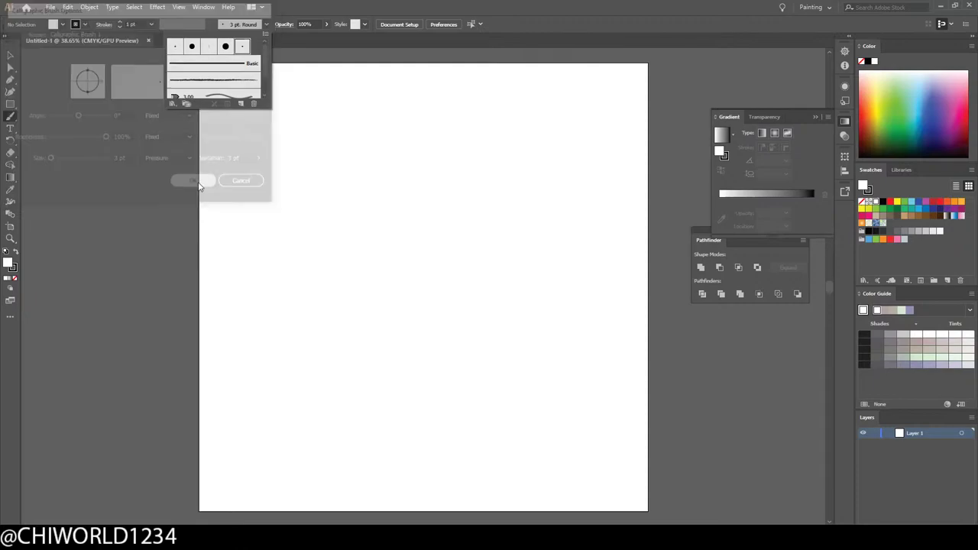
click(152, 165)
drag(158, 156, 171, 107)
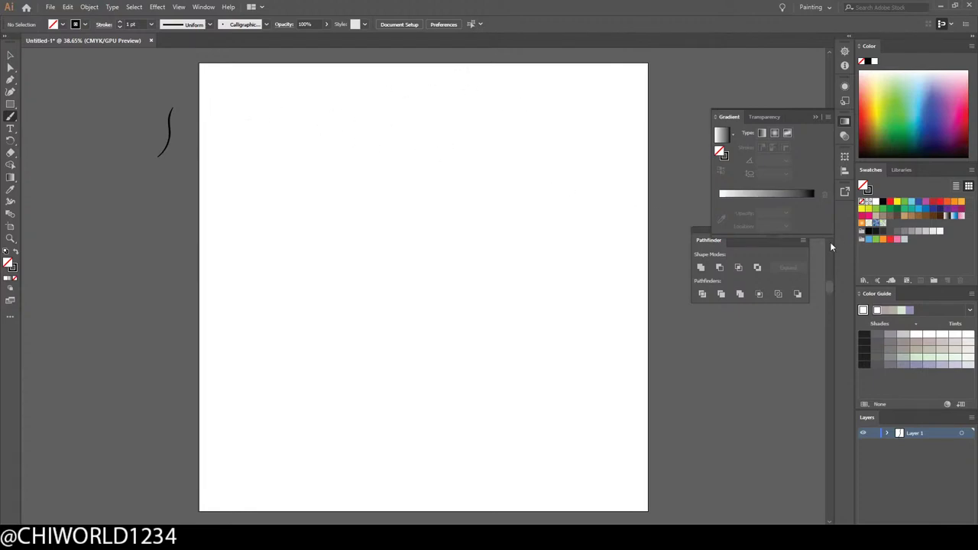
Step: Set the stroke colour to pink and paint a test stroke below the black one
drag(880, 133, 965, 89)
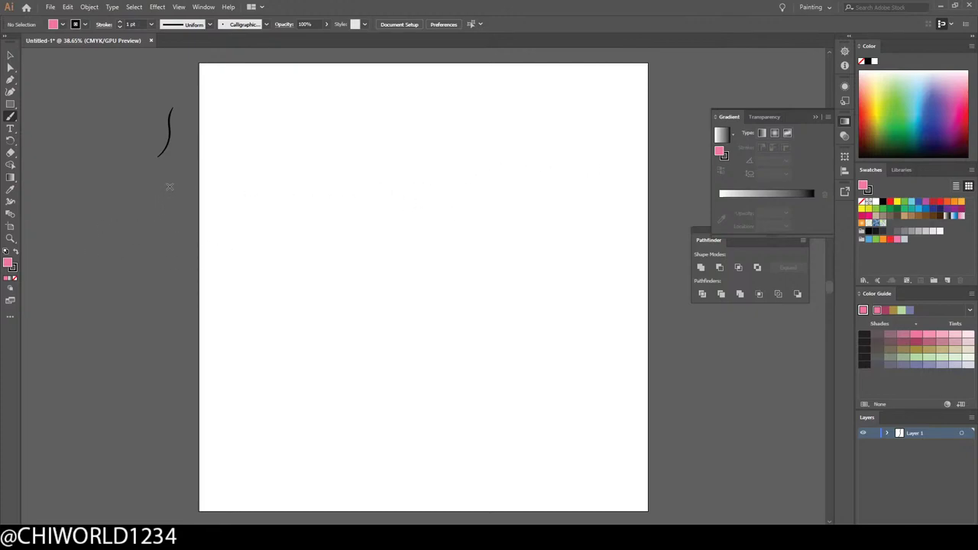
click(15, 254)
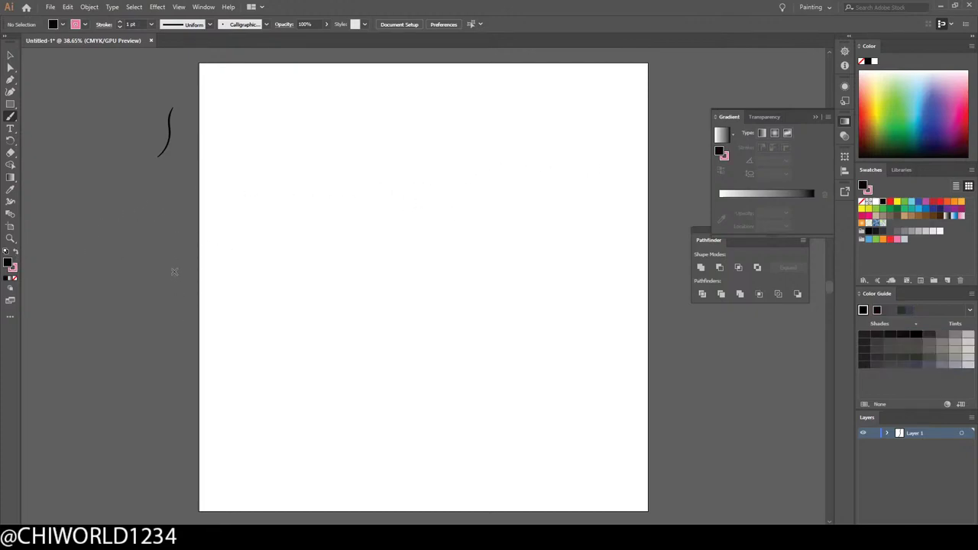
drag(172, 257, 165, 193)
Step: Lower the brush opacity to 42% and paint two faint test strokes beside the artboard
click(327, 24)
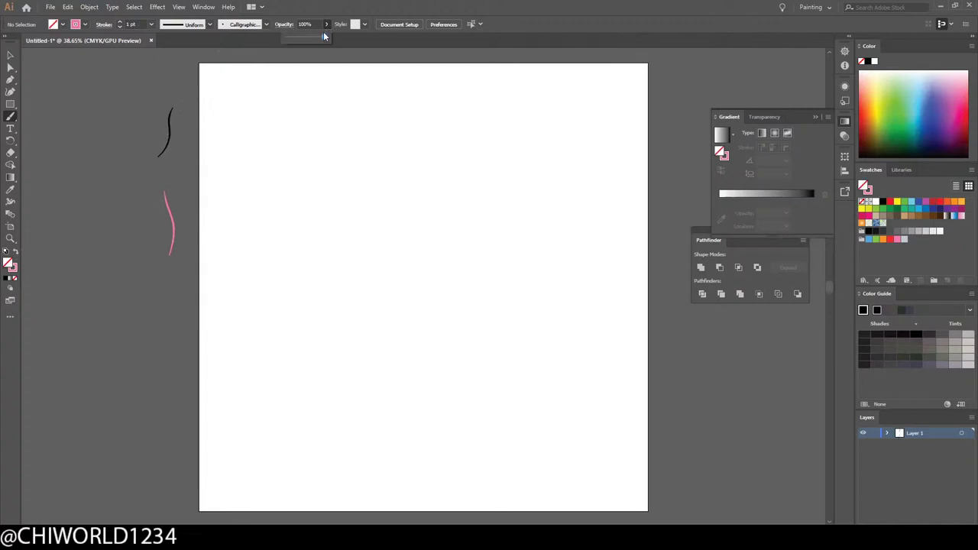
drag(304, 39, 302, 39)
drag(163, 119, 152, 172)
drag(152, 207, 169, 169)
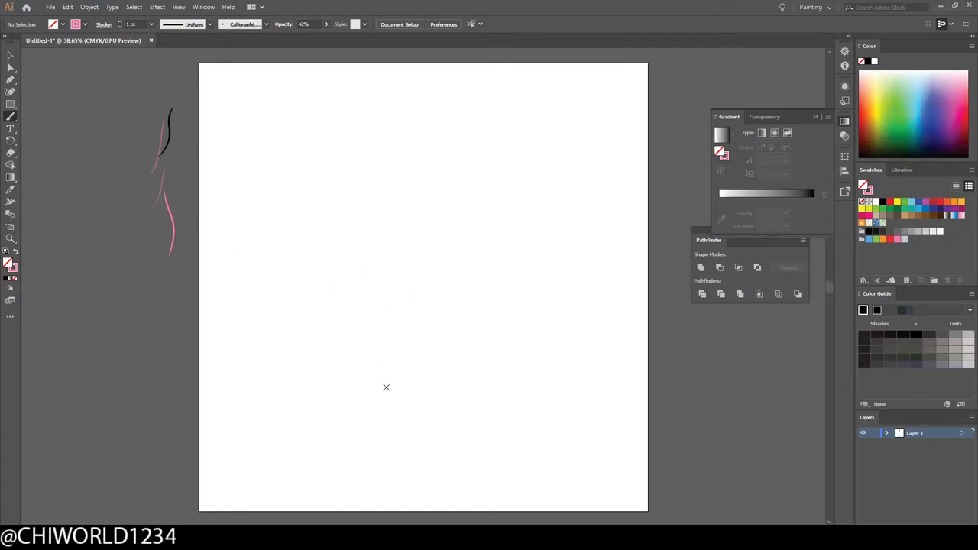
Step: Sketch a large egg-shaped head outline with loose strokes, tapering to the chin, in the middle of the artboard
mouse_move(388, 416)
mouse_down()
mouse_move(431, 438)
mouse_move(419, 443)
mouse_move(455, 437)
mouse_move(434, 449)
mouse_move(482, 421)
mouse_move(451, 442)
mouse_move(497, 400)
mouse_move(481, 400)
mouse_move(463, 431)
mouse_move(521, 343)
mouse_move(483, 411)
mouse_move(540, 281)
mouse_move(537, 291)
mouse_move(432, 126)
mouse_move(384, 119)
mouse_move(344, 169)
mouse_move(331, 264)
mouse_up()
drag(359, 386, 335, 298)
mouse_move(407, 439)
mouse_down()
mouse_move(351, 365)
mouse_move(362, 382)
mouse_move(349, 325)
mouse_move(355, 374)
mouse_move(384, 400)
mouse_up()
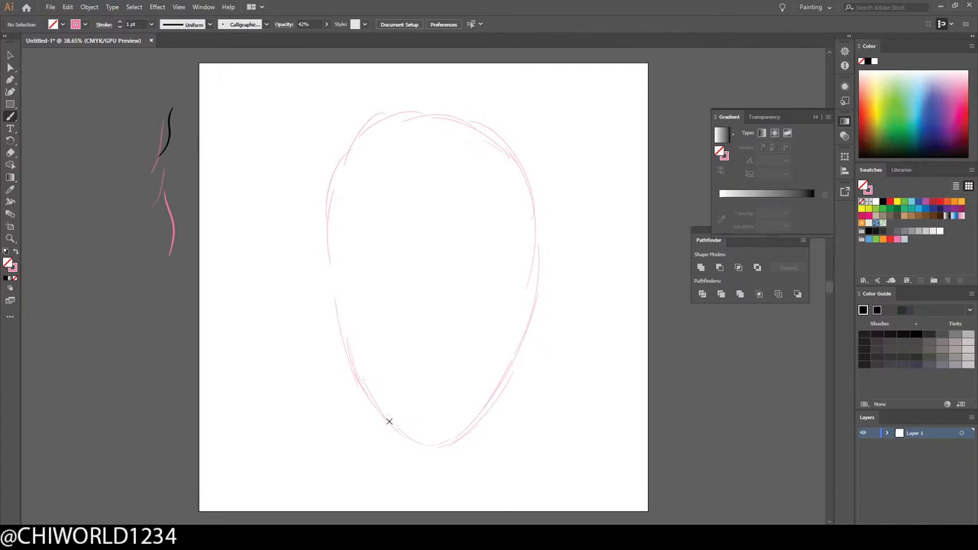
mouse_move(406, 441)
mouse_down()
mouse_move(423, 448)
mouse_move(459, 435)
mouse_move(493, 392)
mouse_move(528, 265)
mouse_up()
drag(520, 322, 528, 239)
drag(518, 352, 532, 252)
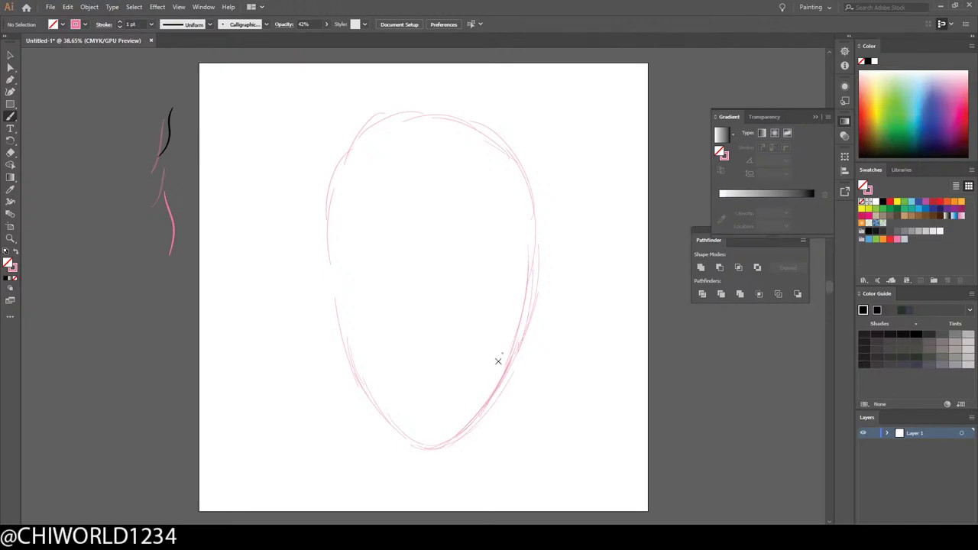
Step: Sketch the right neck and inner face line and an arched line across the forehead, undoing the last stroke
drag(511, 410, 513, 391)
drag(531, 445, 504, 388)
mouse_move(521, 436)
mouse_down()
mouse_move(514, 389)
mouse_move(512, 430)
mouse_move(503, 361)
mouse_up()
mouse_move(501, 409)
mouse_down()
mouse_move(506, 253)
mouse_move(472, 207)
mouse_up()
mouse_move(521, 247)
mouse_down()
mouse_move(452, 203)
mouse_move(358, 216)
mouse_move(338, 229)
mouse_up()
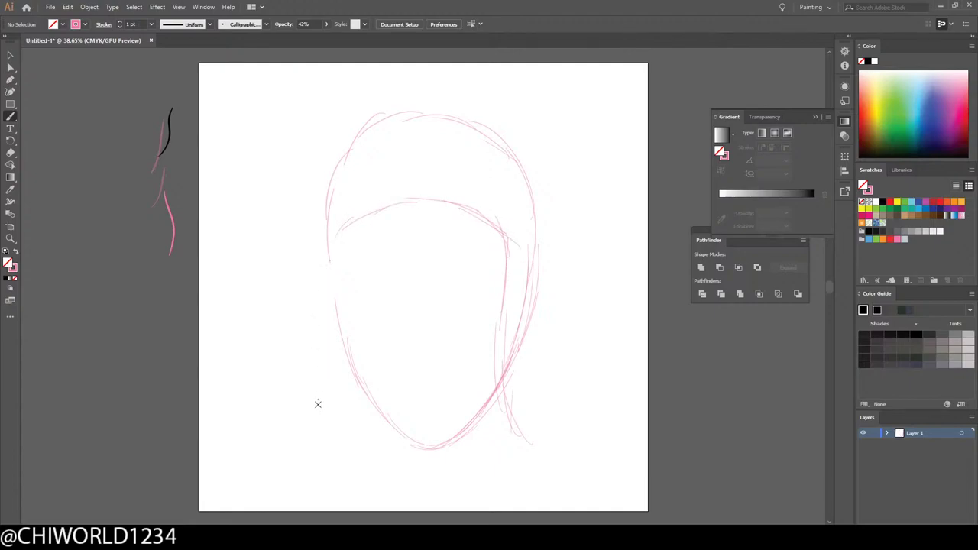
key(ctrl+z)
Step: Stretch the left part of the head outline outward and recentre the whole sketch on the artboard
click(10, 55)
mouse_move(276, 86)
mouse_down()
mouse_move(337, 162)
mouse_move(433, 467)
mouse_up()
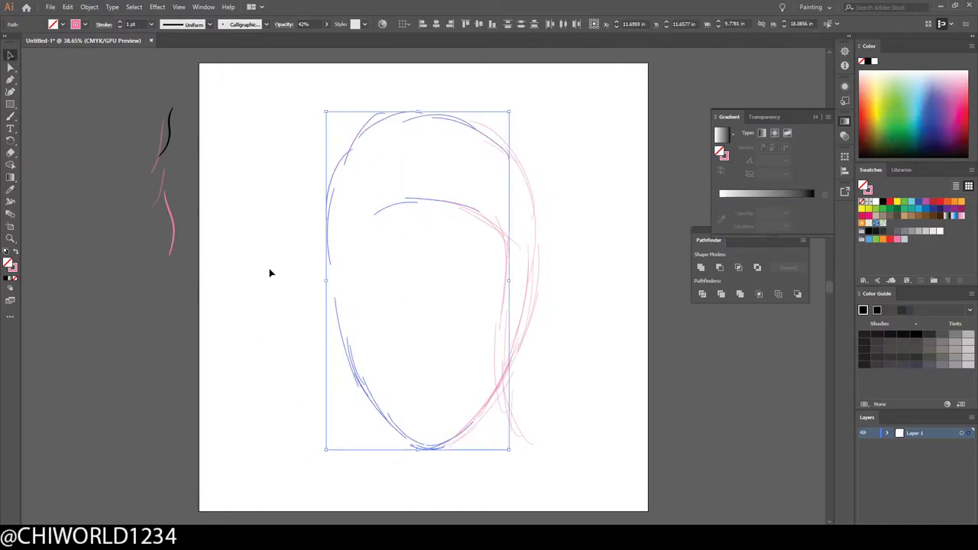
drag(328, 280, 305, 280)
drag(287, 96, 588, 462)
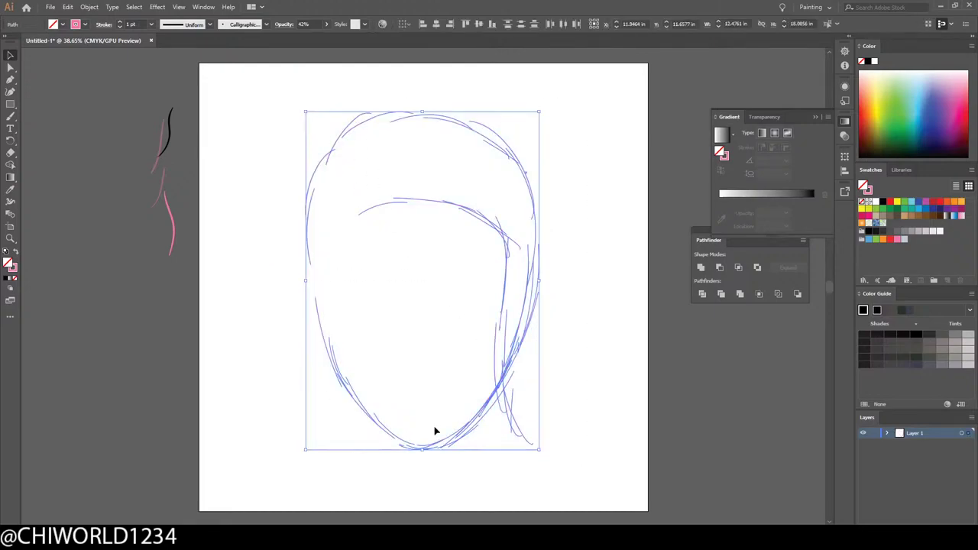
drag(441, 450, 451, 452)
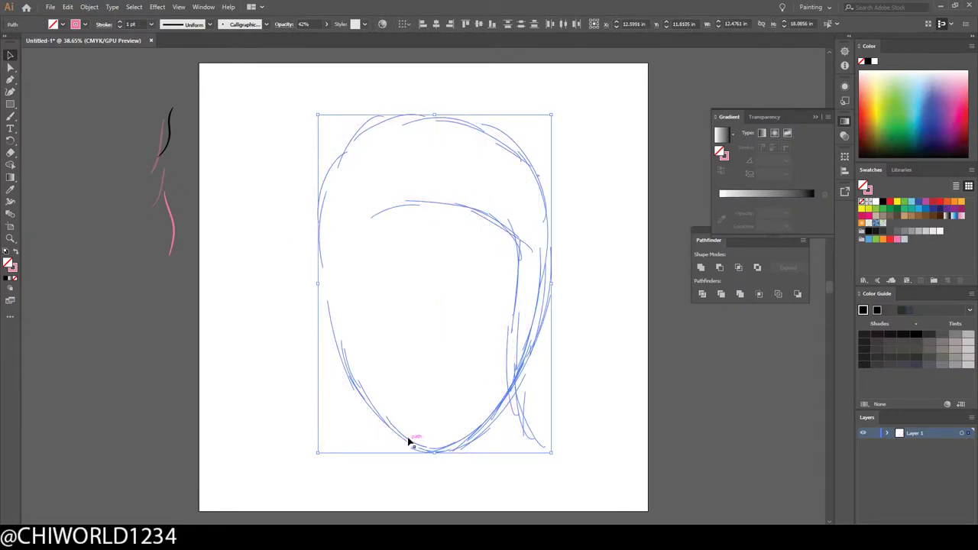
click(236, 380)
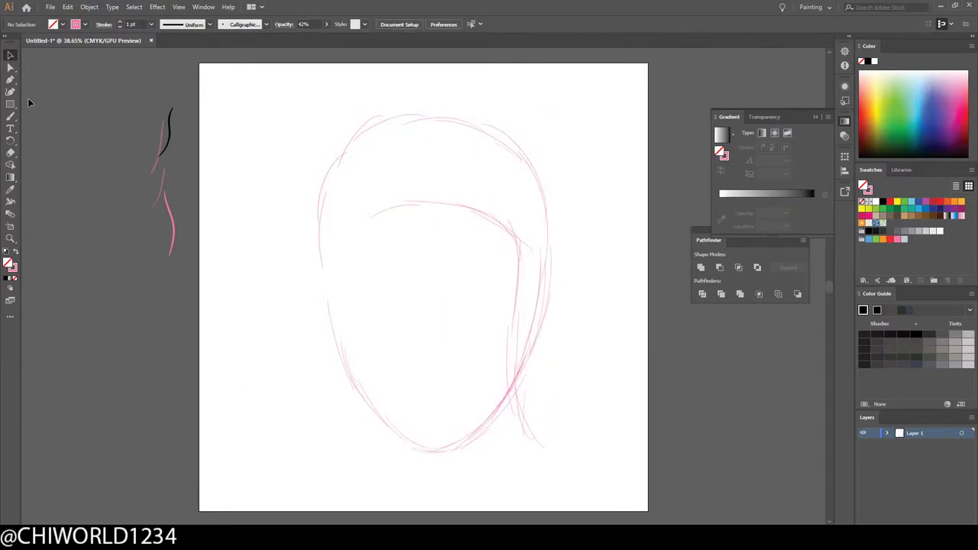
Step: Sketch the left neck and inner face line with the Paintbrush and complete the forehead arch between both sides
click(10, 117)
mouse_move(334, 442)
mouse_down()
mouse_move(347, 420)
mouse_move(334, 445)
mouse_move(347, 410)
mouse_move(333, 447)
mouse_move(344, 364)
mouse_move(346, 382)
mouse_move(331, 289)
mouse_up()
drag(332, 325, 327, 245)
drag(336, 306, 344, 205)
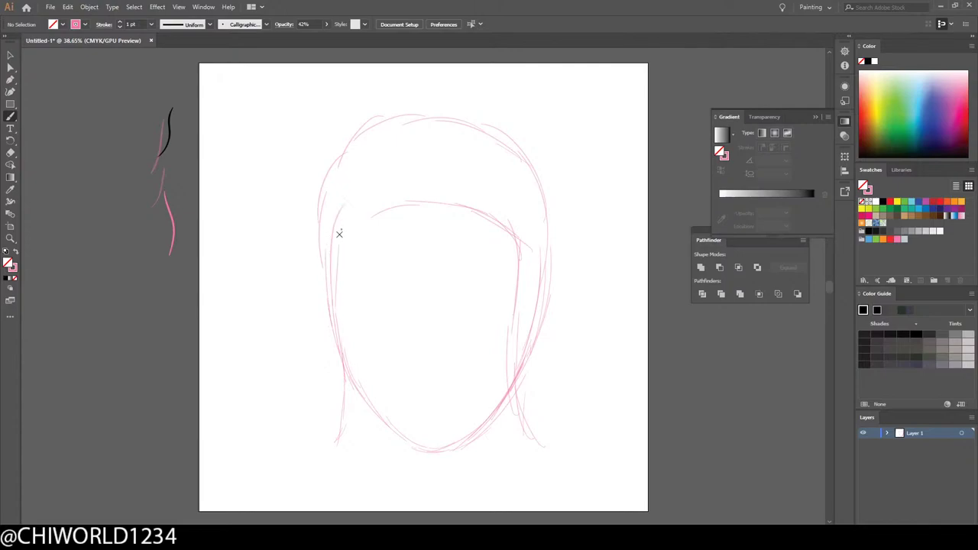
mouse_move(333, 249)
mouse_down()
mouse_move(358, 215)
mouse_move(397, 207)
mouse_move(477, 206)
mouse_move(513, 228)
mouse_up()
Step: Extend the right inner line above the forehead and sketch a taller rounded hood over the head and down its right side
drag(513, 272, 516, 210)
drag(517, 247, 512, 123)
drag(518, 177, 512, 126)
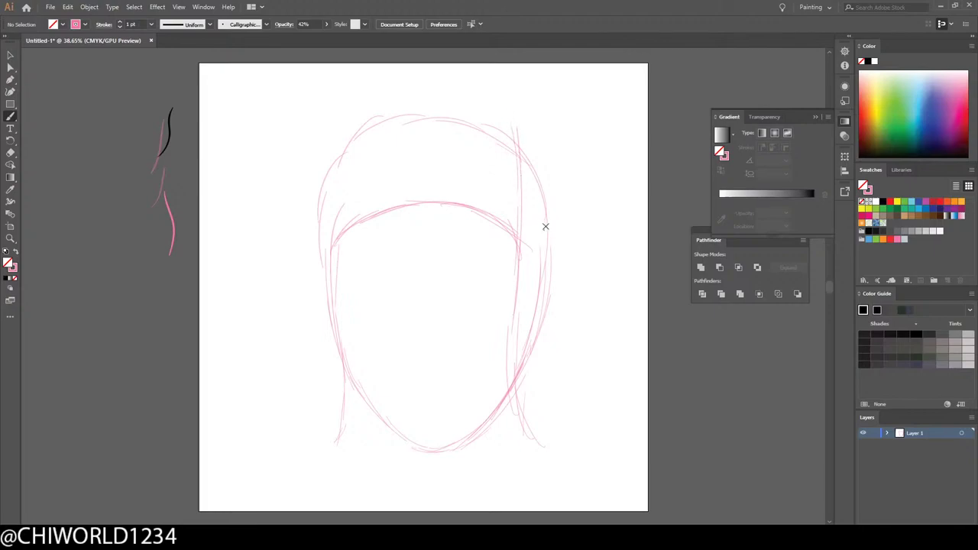
mouse_move(543, 221)
mouse_down()
mouse_move(521, 129)
mouse_move(452, 83)
mouse_move(344, 110)
mouse_move(325, 211)
mouse_up()
drag(419, 90, 391, 102)
mouse_move(334, 163)
mouse_down()
mouse_move(393, 84)
mouse_move(480, 87)
mouse_up()
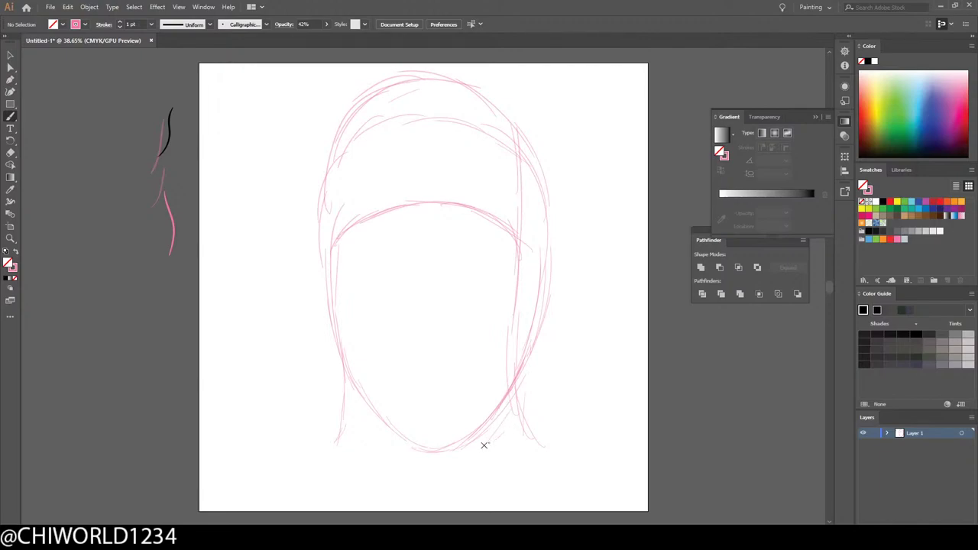
mouse_move(499, 424)
mouse_down()
mouse_move(541, 315)
mouse_move(536, 184)
mouse_up()
Step: Sketch the left side of the hood with a matching inner line above the forehead, and reinforce the hood's crown
drag(342, 398, 319, 334)
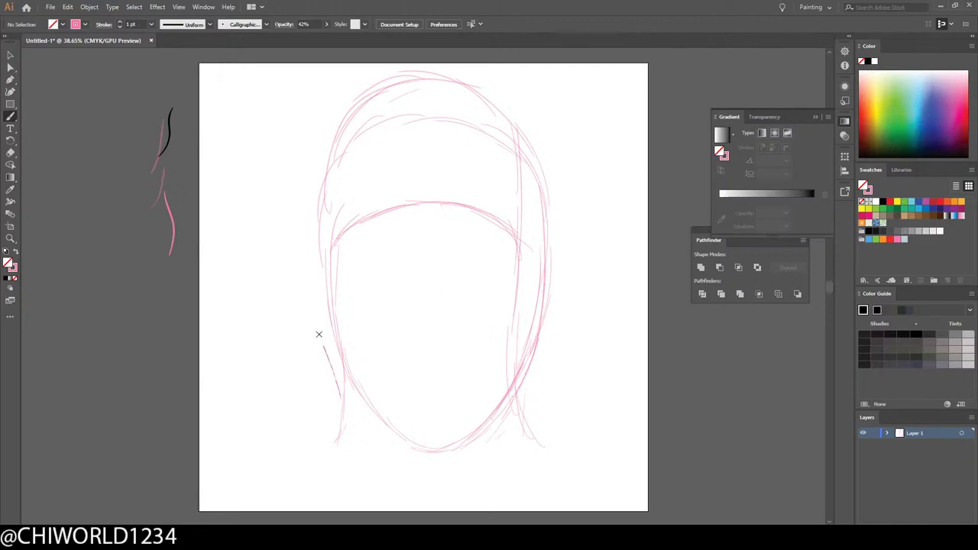
mouse_move(337, 370)
mouse_down()
mouse_move(305, 307)
mouse_move(308, 295)
mouse_move(321, 306)
mouse_move(312, 247)
mouse_move(319, 141)
mouse_up()
drag(348, 201, 341, 148)
mouse_move(349, 226)
mouse_down()
mouse_move(339, 114)
mouse_move(349, 191)
mouse_move(343, 103)
mouse_up()
drag(324, 135, 388, 88)
drag(516, 135, 443, 78)
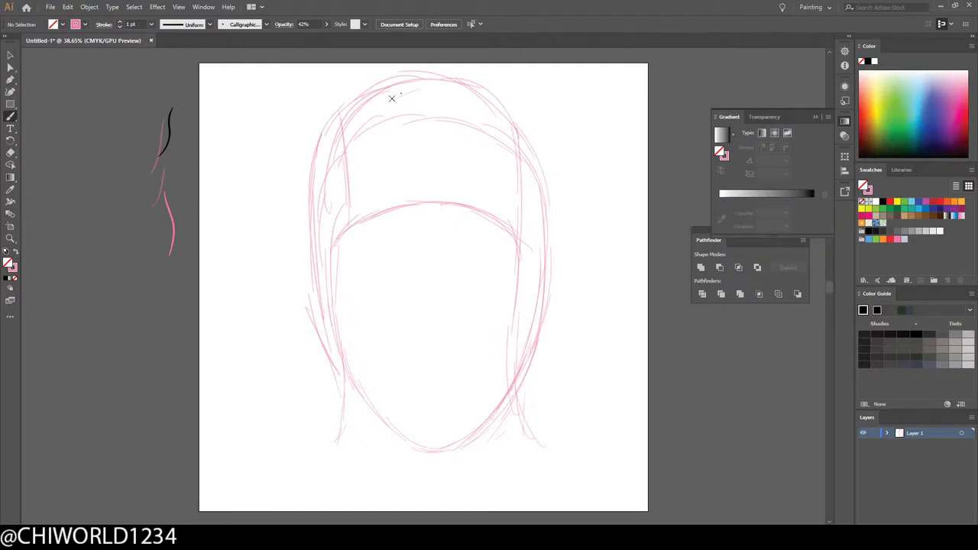
Step: Sketch the hood fabric hanging in loose folds around both sides of the neck
mouse_move(311, 235)
mouse_down()
mouse_move(305, 312)
mouse_move(320, 327)
mouse_move(306, 426)
mouse_move(324, 468)
mouse_up()
mouse_move(511, 381)
mouse_down()
mouse_move(485, 465)
mouse_move(535, 453)
mouse_move(563, 383)
mouse_move(566, 343)
mouse_up()
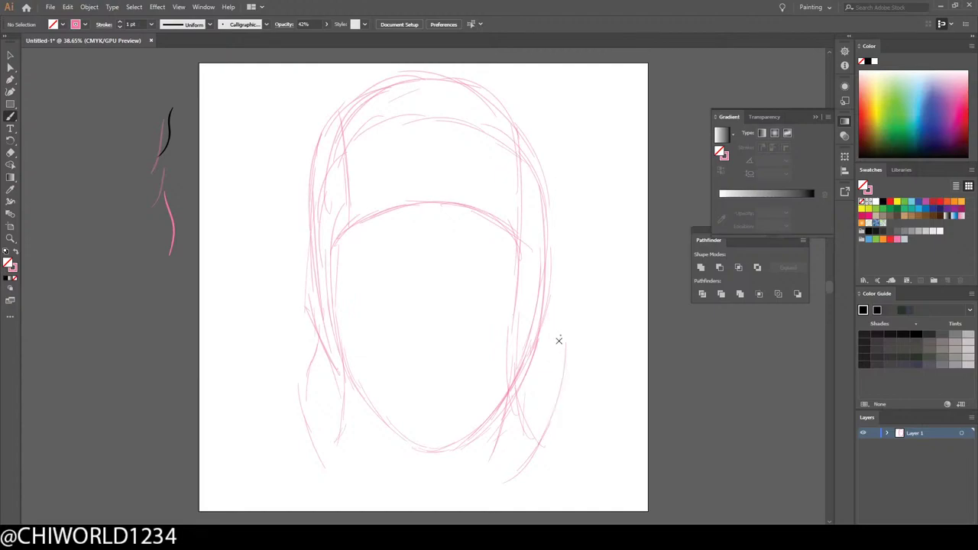
mouse_move(560, 388)
mouse_down()
mouse_move(555, 334)
mouse_move(540, 329)
mouse_up()
drag(517, 394, 557, 244)
drag(330, 440, 327, 356)
drag(343, 437, 345, 352)
mouse_move(361, 470)
mouse_down()
mouse_move(352, 388)
mouse_move(363, 452)
mouse_up()
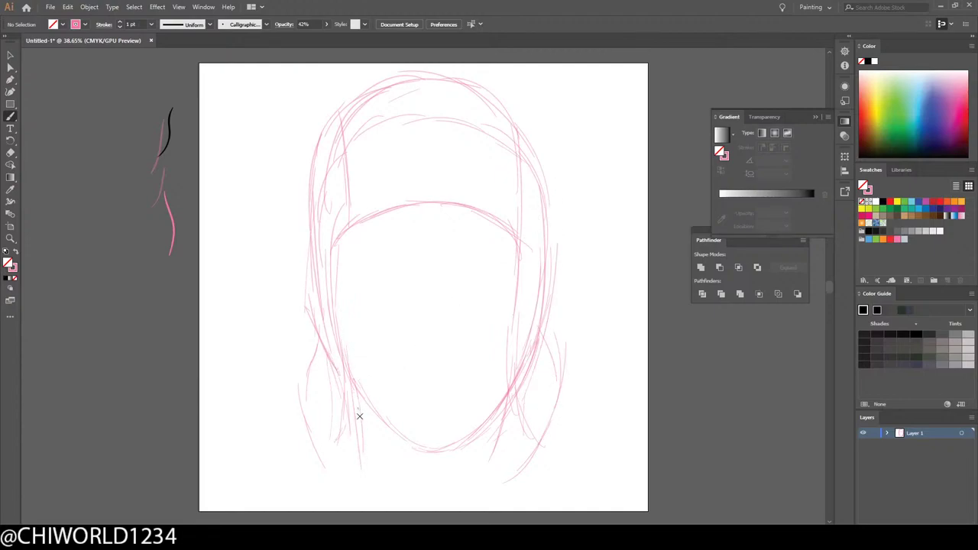
mouse_move(359, 413)
mouse_down()
mouse_move(359, 469)
mouse_move(310, 398)
mouse_move(318, 333)
mouse_move(296, 351)
mouse_up()
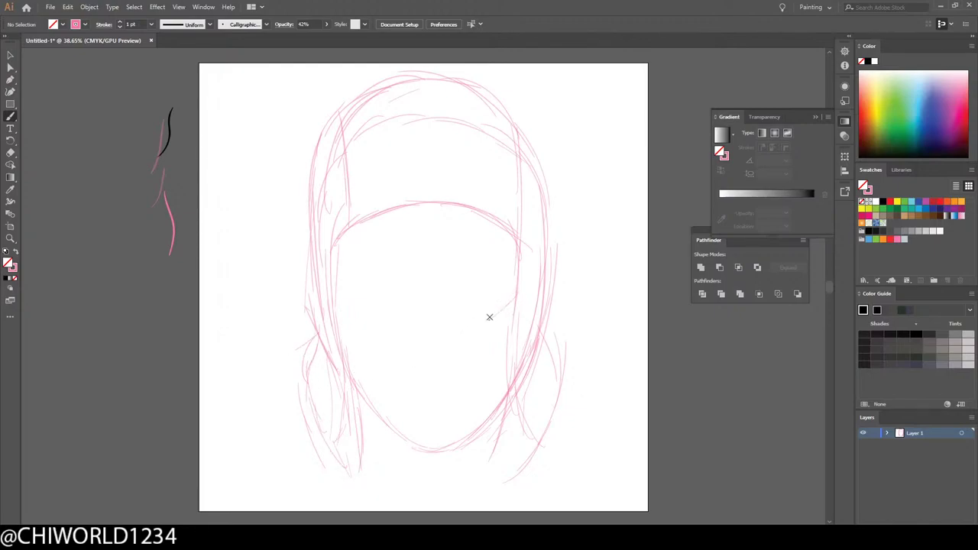
Step: Sketch the wavy lower edge of the mask's eye opening, rising over the nose bridge between both face sides
mouse_move(489, 319)
mouse_down()
mouse_move(502, 304)
mouse_move(445, 287)
mouse_move(353, 307)
mouse_move(332, 288)
mouse_up()
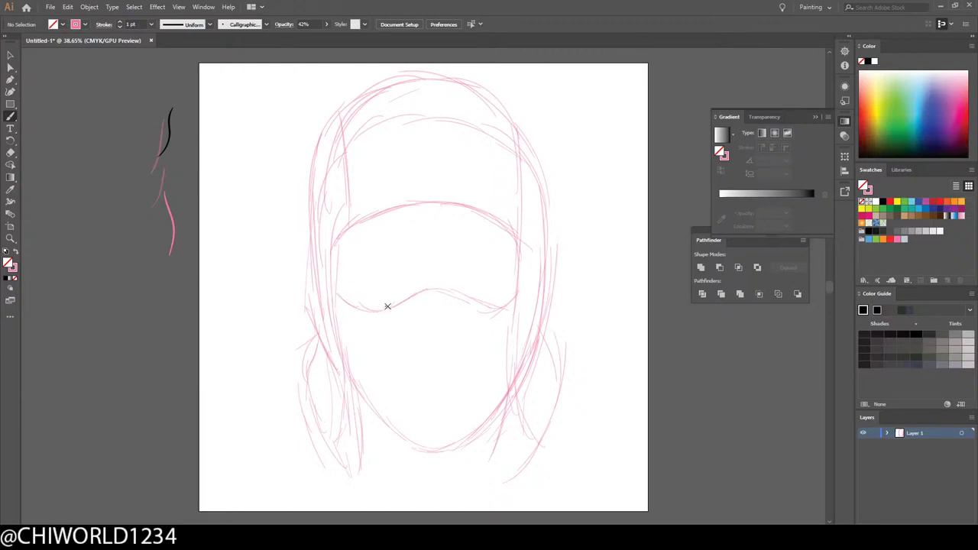
drag(393, 304, 434, 288)
mouse_move(426, 289)
mouse_down()
mouse_move(485, 312)
mouse_move(496, 305)
mouse_move(463, 308)
mouse_move(440, 291)
mouse_move(359, 305)
mouse_move(341, 290)
mouse_up()
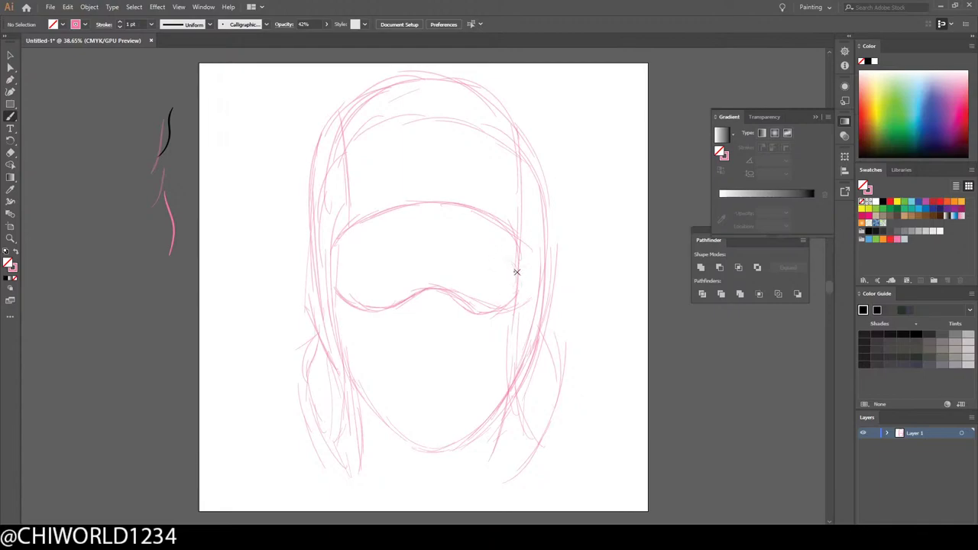
Step: Sketch frowning brows, two narrow eyes and wrinkle lines between the brows inside the eye opening
mouse_move(509, 257)
mouse_down()
mouse_move(451, 260)
mouse_move(451, 284)
mouse_up()
mouse_move(443, 242)
mouse_down()
mouse_move(443, 265)
mouse_move(412, 274)
mouse_move(415, 256)
mouse_move(355, 255)
mouse_up()
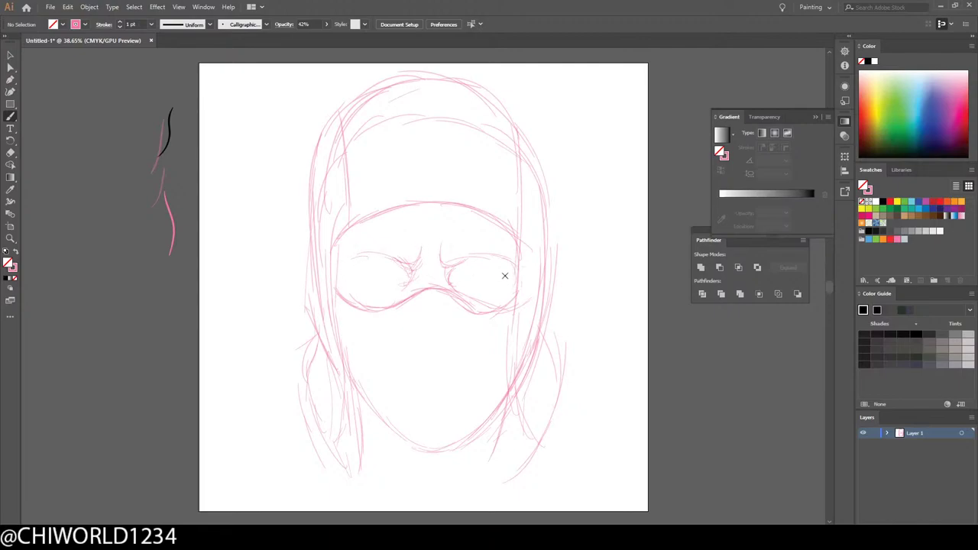
mouse_move(488, 273)
mouse_down()
mouse_move(513, 281)
mouse_move(472, 267)
mouse_move(463, 270)
mouse_move(487, 276)
mouse_move(470, 281)
mouse_up()
mouse_move(386, 267)
mouse_down()
mouse_move(393, 275)
mouse_move(374, 266)
mouse_move(350, 276)
mouse_move(382, 286)
mouse_move(359, 279)
mouse_up()
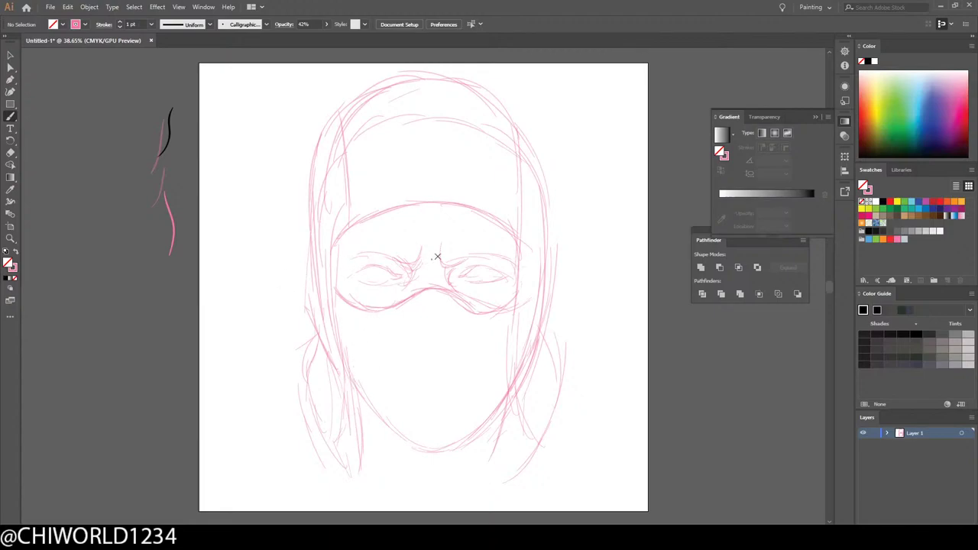
mouse_move(494, 241)
mouse_down()
mouse_move(472, 248)
mouse_move(462, 235)
mouse_move(436, 257)
mouse_up()
Step: Add a second arched line along the top of the eye opening and round off its two side edges
mouse_move(494, 233)
mouse_down()
mouse_move(404, 224)
mouse_move(344, 236)
mouse_move(386, 222)
mouse_up()
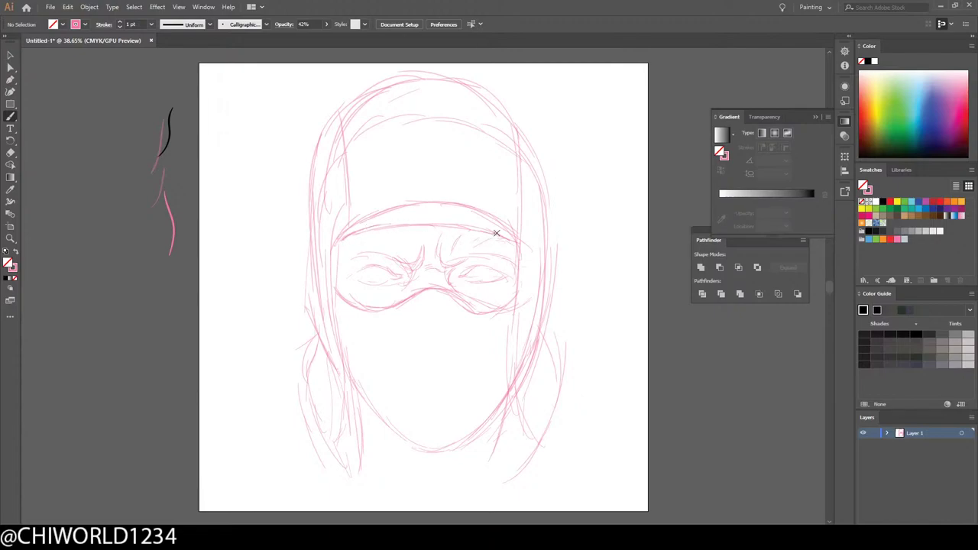
mouse_move(526, 265)
mouse_down()
mouse_move(521, 236)
mouse_move(526, 253)
mouse_move(430, 216)
mouse_move(334, 250)
mouse_up()
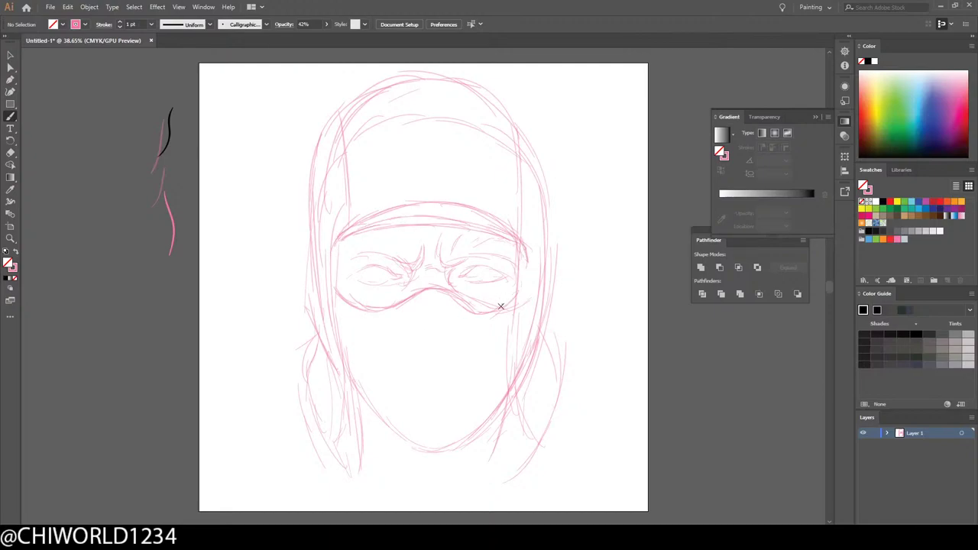
mouse_move(492, 313)
mouse_down()
mouse_move(525, 275)
mouse_move(515, 286)
mouse_move(528, 285)
mouse_up()
mouse_move(332, 289)
mouse_down()
mouse_move(333, 244)
mouse_move(333, 279)
mouse_move(344, 243)
mouse_move(344, 289)
mouse_move(352, 239)
mouse_up()
Step: Sketch the mask's vertical centre seam and its contours beneath the eyes and around the chin
mouse_move(440, 285)
mouse_down()
mouse_move(440, 320)
mouse_move(438, 278)
mouse_move(433, 452)
mouse_move(431, 272)
mouse_move(431, 395)
mouse_up()
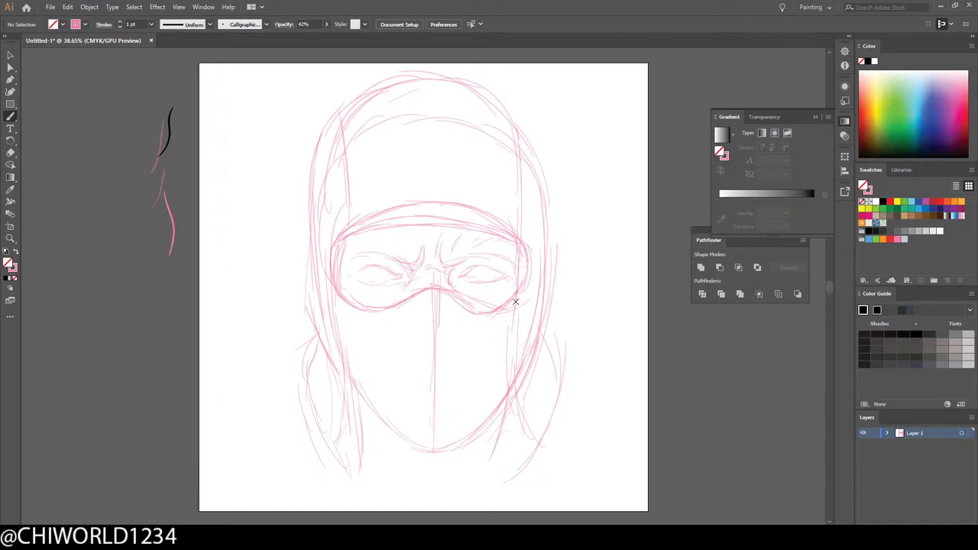
mouse_move(521, 302)
mouse_down()
mouse_move(476, 319)
mouse_move(434, 295)
mouse_move(418, 301)
mouse_move(423, 293)
mouse_move(376, 321)
mouse_up()
mouse_move(510, 400)
mouse_down()
mouse_move(470, 443)
mouse_move(504, 415)
mouse_move(481, 441)
mouse_move(421, 459)
mouse_move(361, 425)
mouse_up()
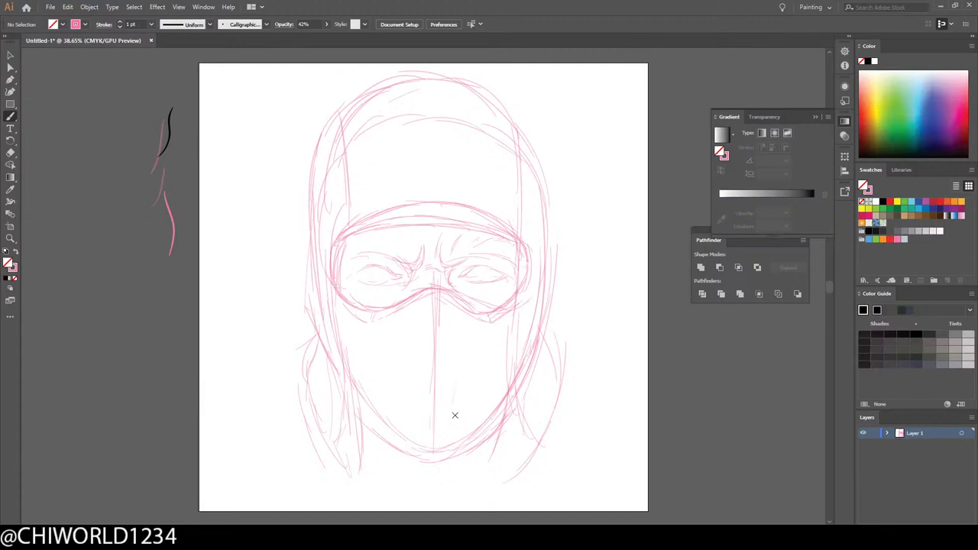
Step: Sketch curved cheek contours and short fold lines on both sides of the mask's centre seam
mouse_move(470, 362)
mouse_down()
mouse_move(457, 393)
mouse_move(460, 444)
mouse_up()
mouse_move(469, 391)
mouse_down()
mouse_move(463, 382)
mouse_move(491, 336)
mouse_move(486, 417)
mouse_up()
drag(396, 422, 392, 355)
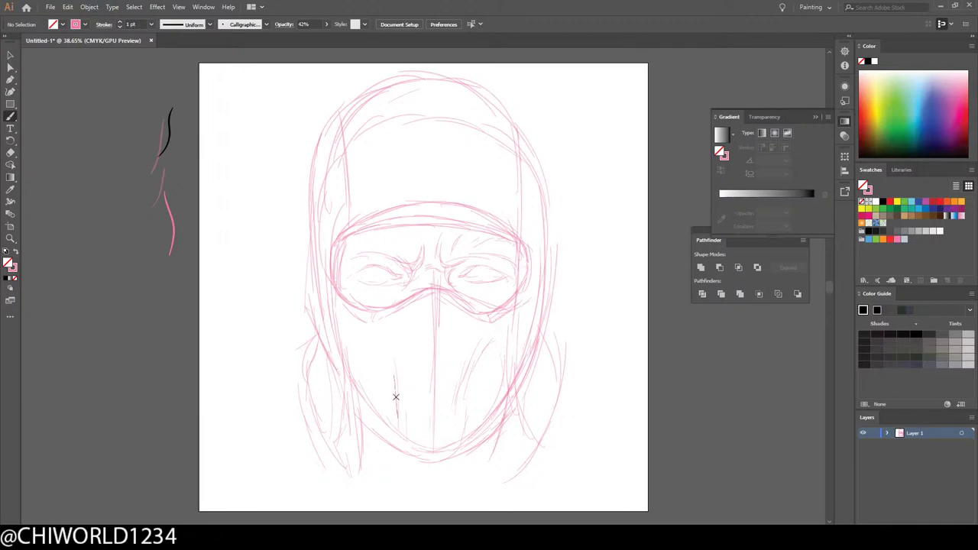
mouse_move(395, 389)
mouse_down()
mouse_move(378, 350)
mouse_move(386, 337)
mouse_up()
mouse_move(401, 370)
mouse_down()
mouse_move(382, 338)
mouse_move(376, 356)
mouse_move(348, 363)
mouse_up()
drag(496, 343, 501, 380)
drag(504, 370, 517, 363)
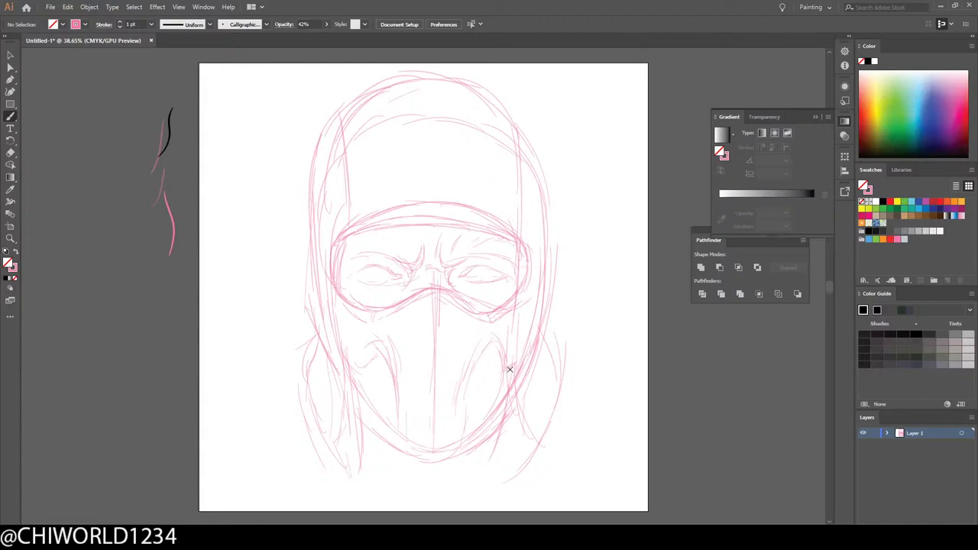
mouse_move(504, 362)
mouse_down()
mouse_move(498, 396)
mouse_move(503, 375)
mouse_move(487, 412)
mouse_move(487, 370)
mouse_move(471, 394)
mouse_up()
mouse_move(385, 378)
mouse_down()
mouse_move(390, 395)
mouse_move(383, 376)
mouse_move(372, 398)
mouse_move(380, 373)
mouse_move(366, 400)
mouse_move(354, 393)
mouse_move(343, 345)
mouse_move(350, 357)
mouse_move(367, 352)
mouse_move(360, 343)
mouse_move(350, 364)
mouse_move(355, 356)
mouse_up()
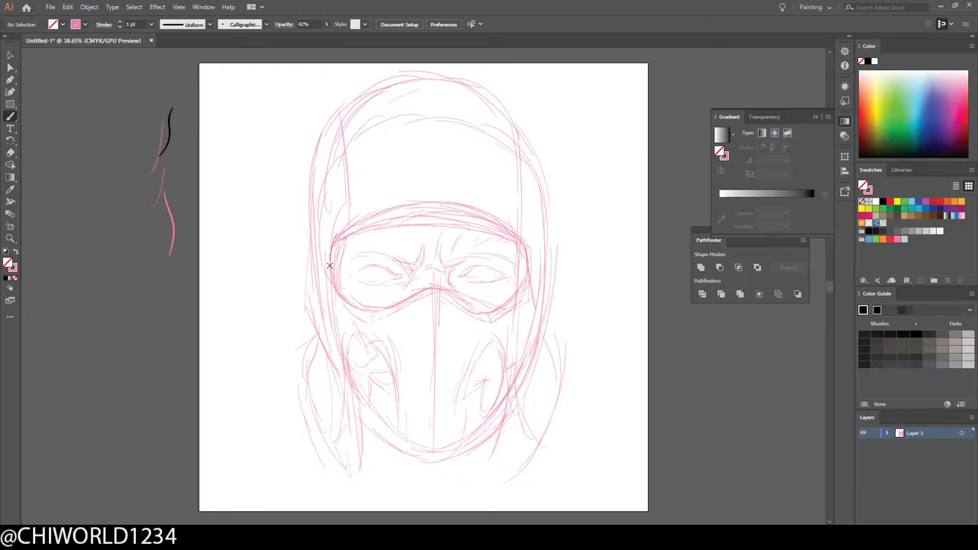
Step: Reinforce the hood's crown arc and its upper left edge with additional overlapping strokes
mouse_move(516, 228)
mouse_down()
mouse_move(519, 130)
mouse_move(452, 89)
mouse_move(483, 105)
mouse_move(390, 95)
mouse_up()
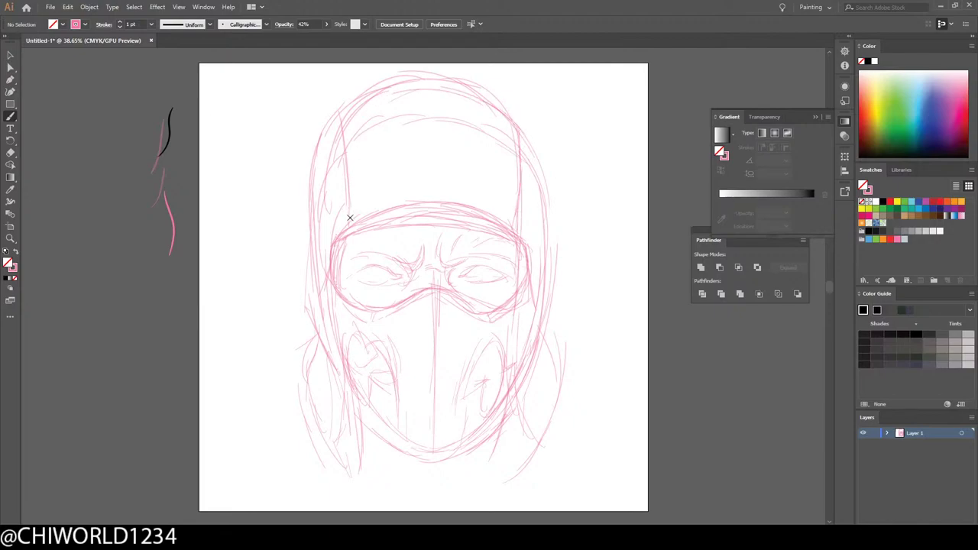
mouse_move(348, 134)
mouse_down()
mouse_move(345, 105)
mouse_move(384, 85)
mouse_move(393, 92)
mouse_up()
drag(451, 79, 348, 109)
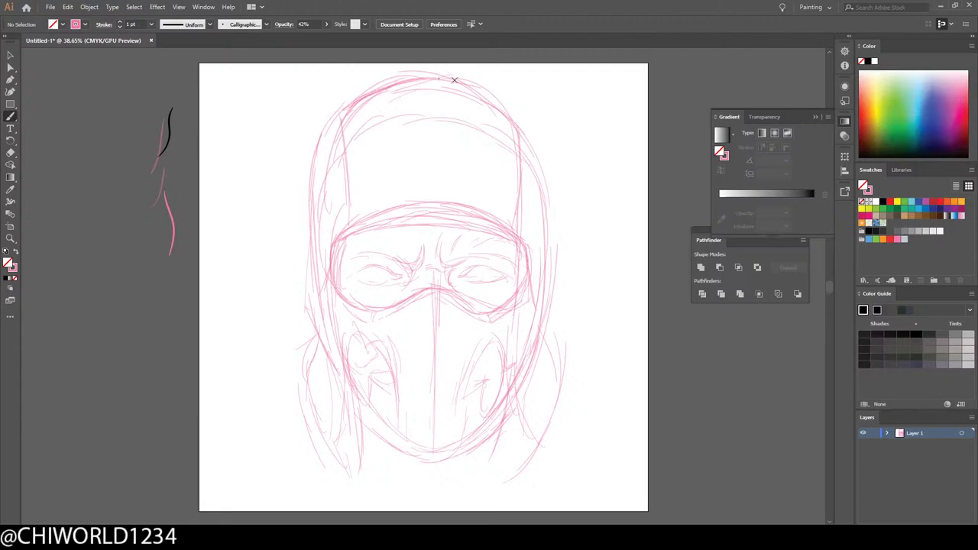
mouse_move(436, 77)
mouse_down()
mouse_move(328, 120)
mouse_move(315, 202)
mouse_up()
drag(312, 217, 319, 108)
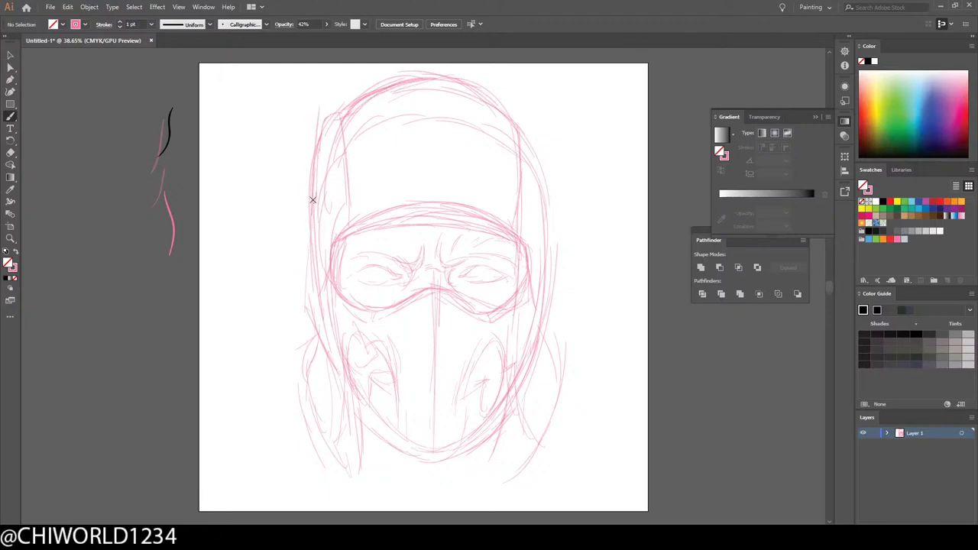
drag(313, 197, 321, 132)
Step: Build up the hood's upper right edge and the inner vertical lines beside the forehead
drag(552, 254, 546, 191)
drag(550, 242, 542, 151)
mouse_move(546, 214)
mouse_down()
mouse_move(541, 153)
mouse_move(507, 120)
mouse_up()
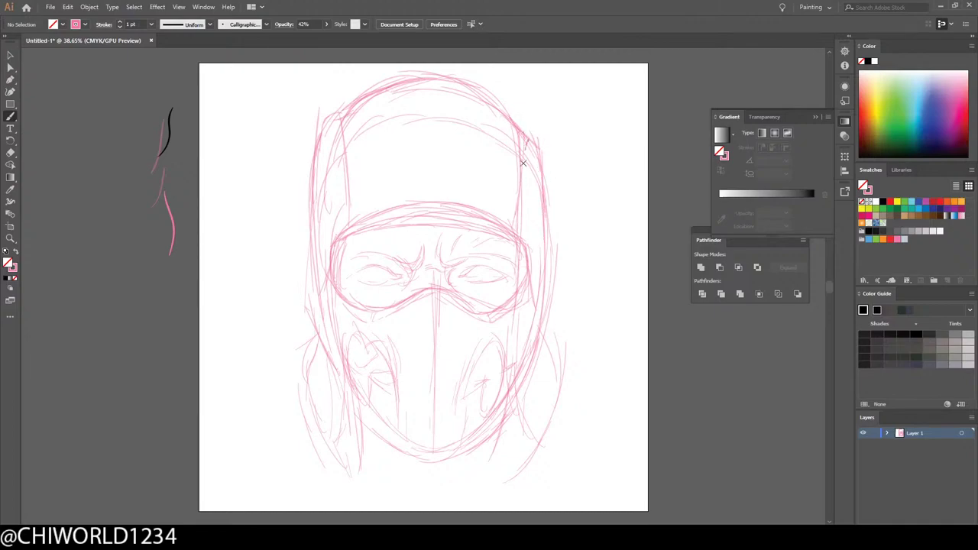
drag(524, 153, 519, 240)
drag(336, 196, 327, 127)
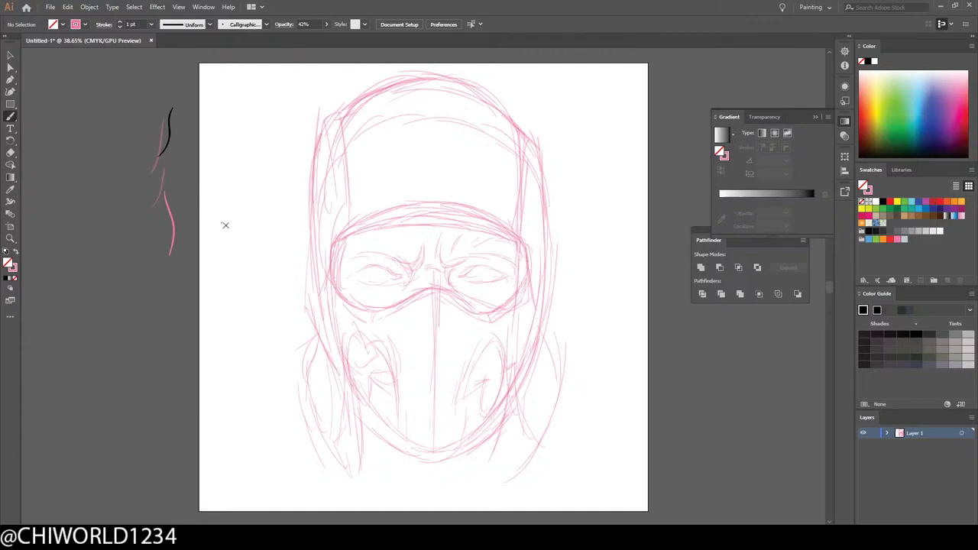
Step: Select the strokes of the eye opening, eyes and centre seam and nudge them up to Y 11.2846 in
click(10, 55)
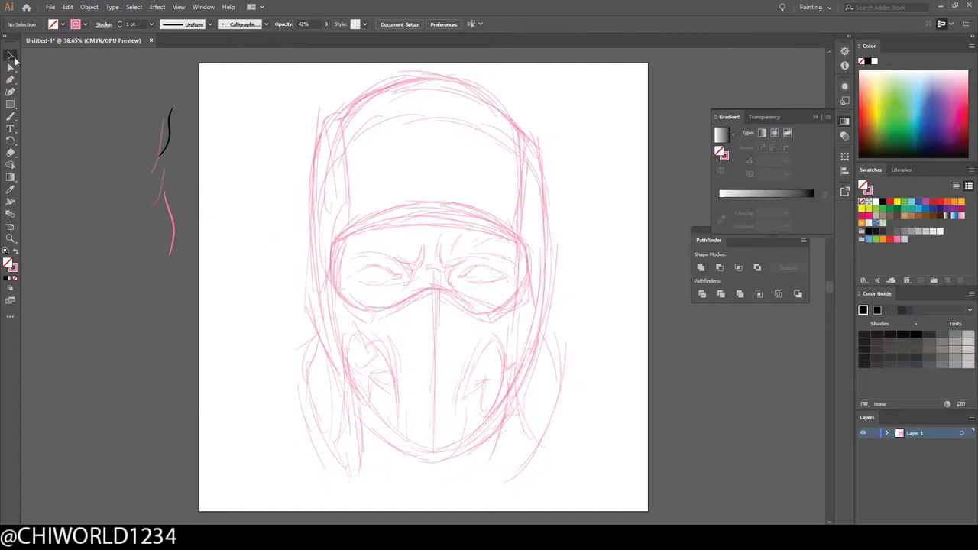
click(327, 205)
mouse_move(325, 218)
mouse_down()
mouse_move(495, 322)
mouse_move(528, 328)
mouse_move(534, 318)
mouse_up()
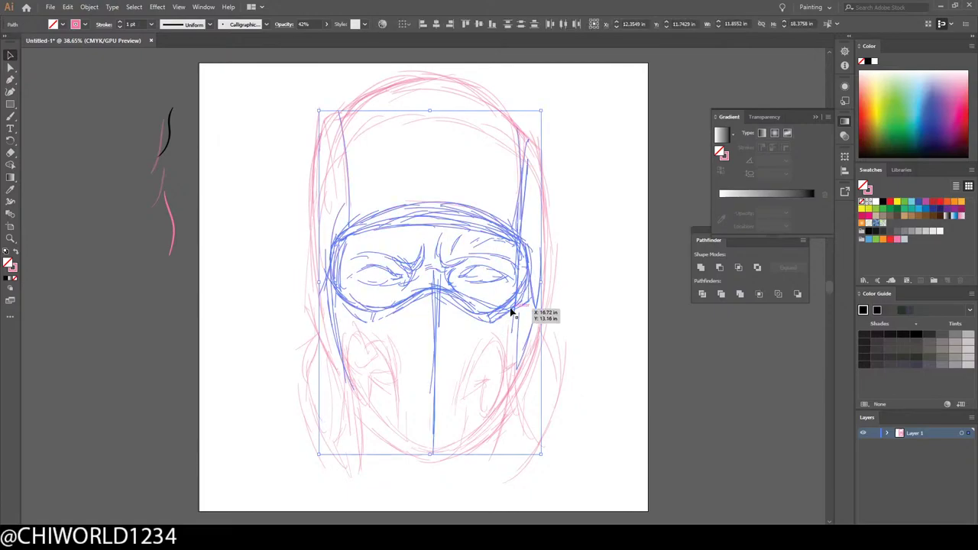
key(Up)
key(Up)
key(Up)
key(Up)
key(Up)
key(Up)
key(Up)
key(Up)
key(Up)
key(Up)
key(Up)
key(Up)
key(Up)
key(Up)
key(Up)
key(Up)
key(Up)
key(Up)
key(Up)
key(Up)
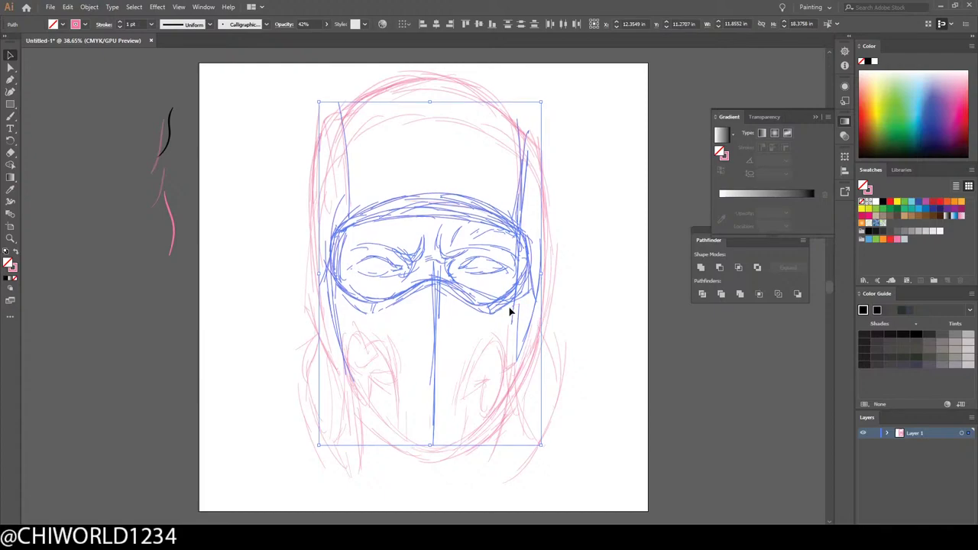
key(Down)
key(Down)
key(Down)
key(Down)
key(Down)
key(Down)
key(Down)
key(Down)
key(Down)
key(Down)
key(Down)
key(Down)
key(Down)
key(Down)
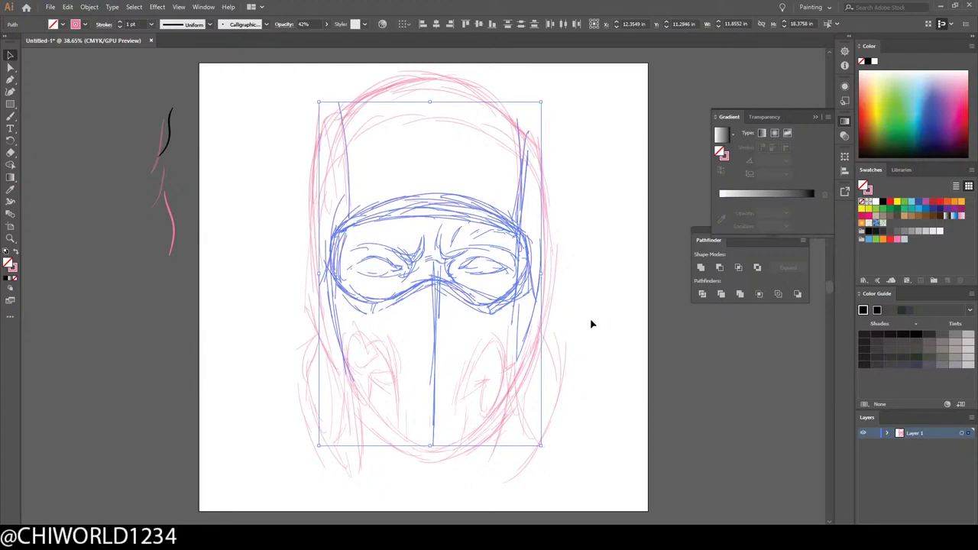
click(624, 330)
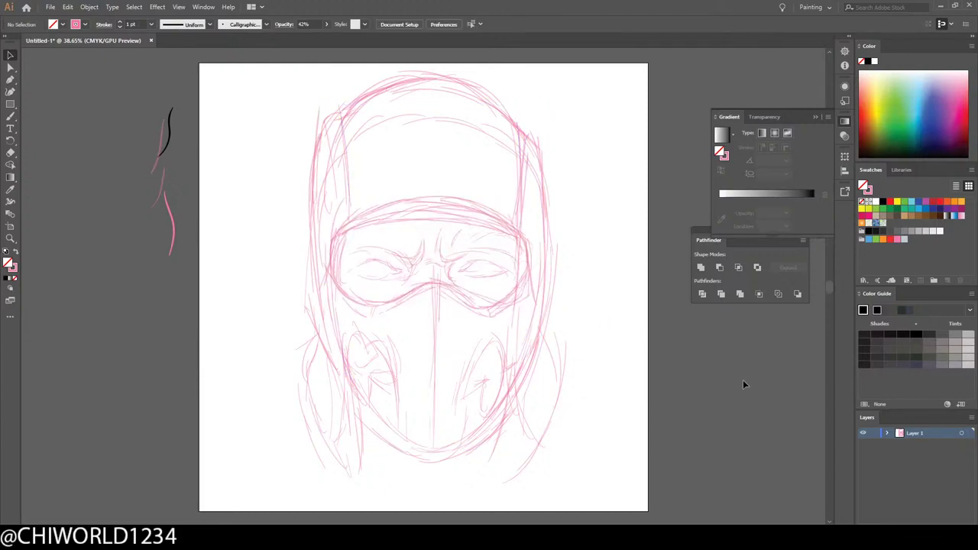
Step: Darken the eyes, frowning brows and nose-bridge wrinkles with the Paintbrush, and strengthen the eye opening's top and right edges
click(11, 117)
drag(478, 260, 458, 270)
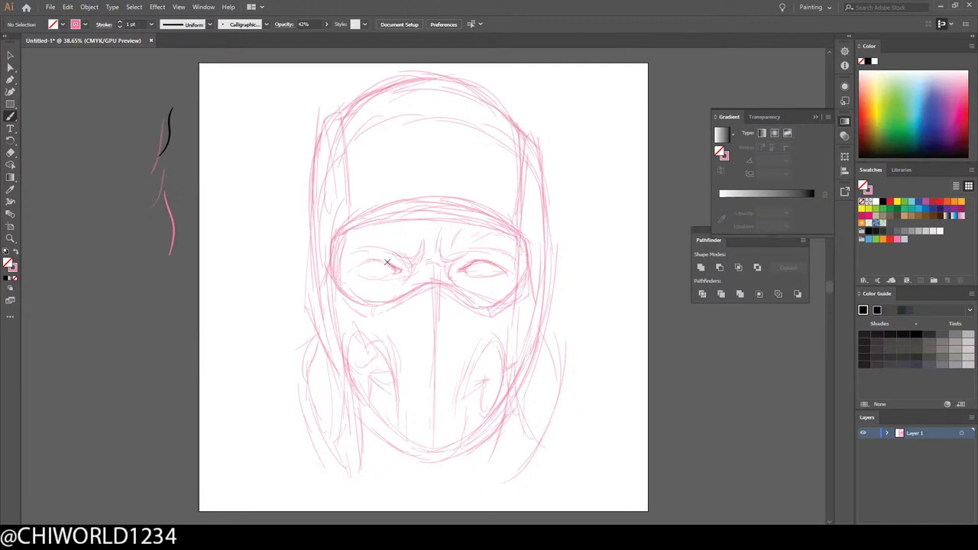
mouse_move(391, 267)
mouse_down()
mouse_move(375, 260)
mouse_move(384, 263)
mouse_move(350, 272)
mouse_up()
drag(458, 259, 443, 257)
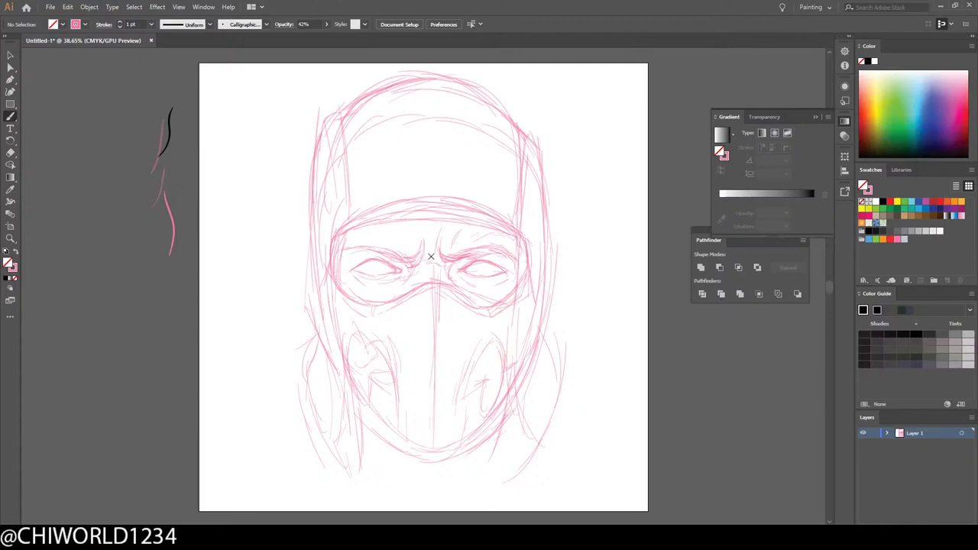
mouse_move(439, 253)
mouse_down()
mouse_move(444, 226)
mouse_move(453, 247)
mouse_move(477, 226)
mouse_up()
drag(453, 260, 435, 262)
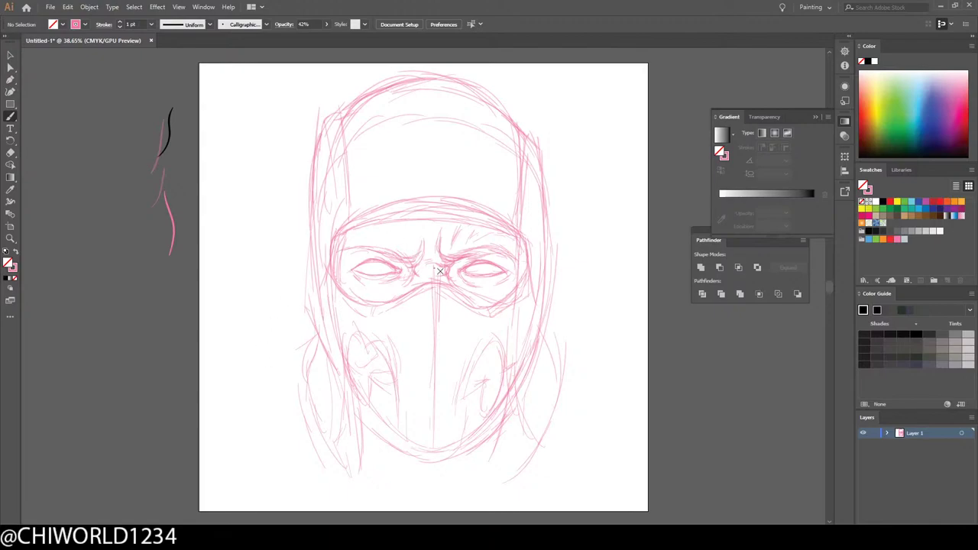
mouse_move(501, 302)
mouse_down()
mouse_move(526, 281)
mouse_move(519, 292)
mouse_move(531, 240)
mouse_up()
mouse_move(531, 277)
mouse_down()
mouse_move(524, 240)
mouse_move(528, 250)
mouse_move(496, 219)
mouse_move(481, 212)
mouse_move(514, 236)
mouse_move(462, 208)
mouse_move(403, 204)
mouse_move(411, 205)
mouse_move(334, 232)
mouse_move(346, 225)
mouse_move(333, 238)
mouse_move(331, 306)
mouse_up()
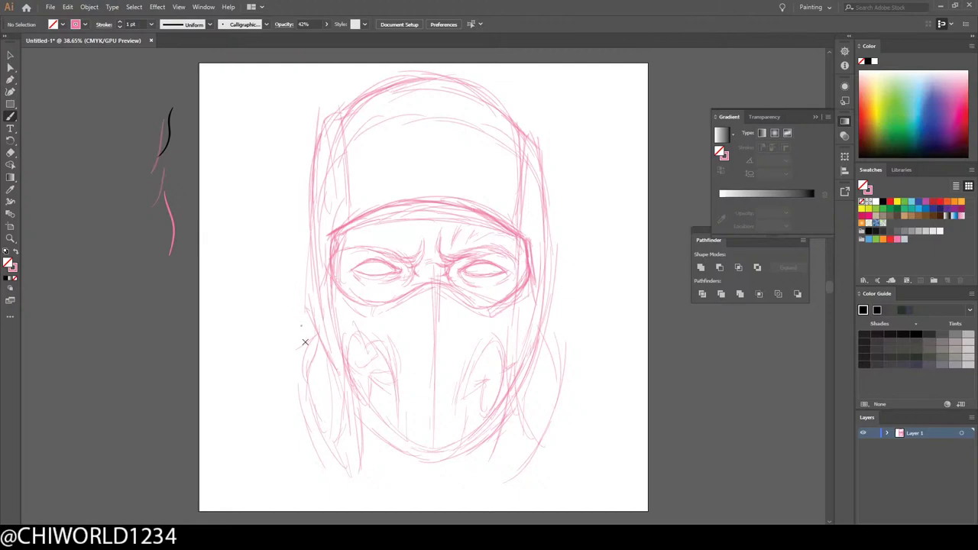
Step: Sketch a wider outer contour along the left side of the hood, from the jaw up to the crown
mouse_move(331, 406)
mouse_down()
mouse_move(335, 419)
mouse_move(298, 253)
mouse_move(310, 354)
mouse_move(289, 245)
mouse_move(295, 197)
mouse_up()
drag(300, 260, 305, 104)
drag(302, 218, 308, 111)
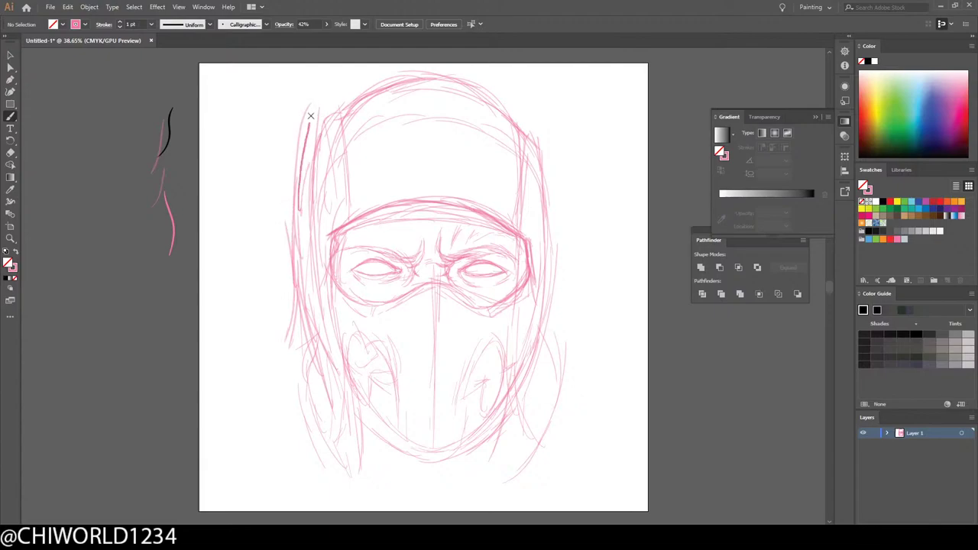
drag(306, 159, 318, 105)
Step: Sketch a matching wider outer contour along the right side of the hood, with a short flare beside the jaw
mouse_move(604, 367)
mouse_down()
mouse_move(566, 330)
mouse_move(568, 342)
mouse_move(554, 310)
mouse_up()
drag(547, 356, 557, 294)
mouse_move(541, 355)
mouse_down()
mouse_move(559, 247)
mouse_move(551, 115)
mouse_up()
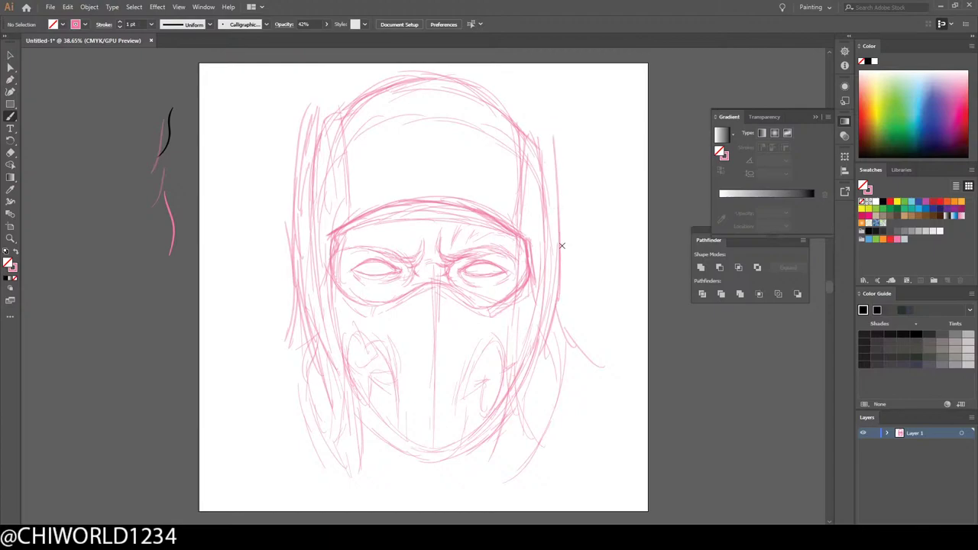
drag(561, 241, 545, 112)
mouse_move(555, 180)
mouse_down()
mouse_move(541, 115)
mouse_move(528, 101)
mouse_up()
drag(533, 135, 528, 155)
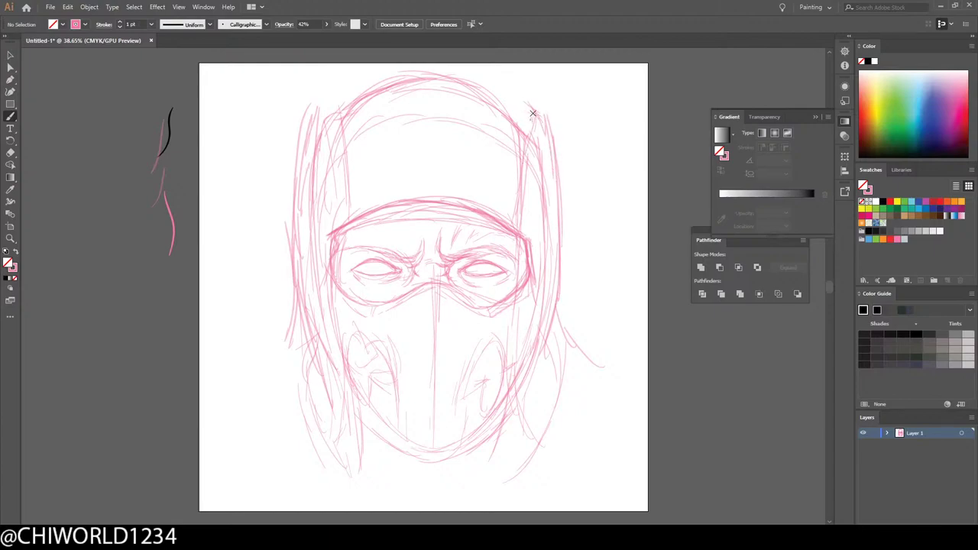
Step: Arc a higher crown line across the top of the hood, joining its two new outer sides
mouse_move(519, 94)
mouse_down()
mouse_move(538, 113)
mouse_move(481, 73)
mouse_move(507, 88)
mouse_move(454, 68)
mouse_up()
mouse_move(321, 123)
mouse_down()
mouse_move(341, 85)
mouse_move(405, 66)
mouse_up()
mouse_move(343, 99)
mouse_down()
mouse_move(365, 74)
mouse_move(392, 68)
mouse_up()
mouse_move(334, 112)
mouse_down()
mouse_move(371, 70)
mouse_move(405, 66)
mouse_up()
drag(328, 98, 464, 80)
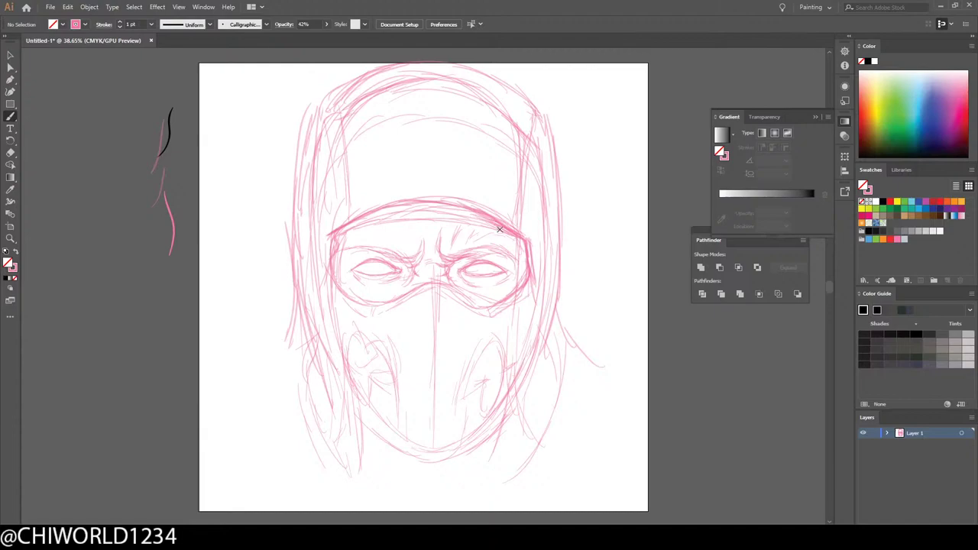
Step: Thicken the rim of the eye opening with overlapping strokes along its top band, sides and lower edge
mouse_move(499, 229)
mouse_down()
mouse_move(402, 203)
mouse_move(467, 217)
mouse_up()
mouse_move(399, 220)
mouse_down()
mouse_move(431, 206)
mouse_move(378, 221)
mouse_move(379, 209)
mouse_move(347, 226)
mouse_move(399, 214)
mouse_move(372, 220)
mouse_move(462, 220)
mouse_up()
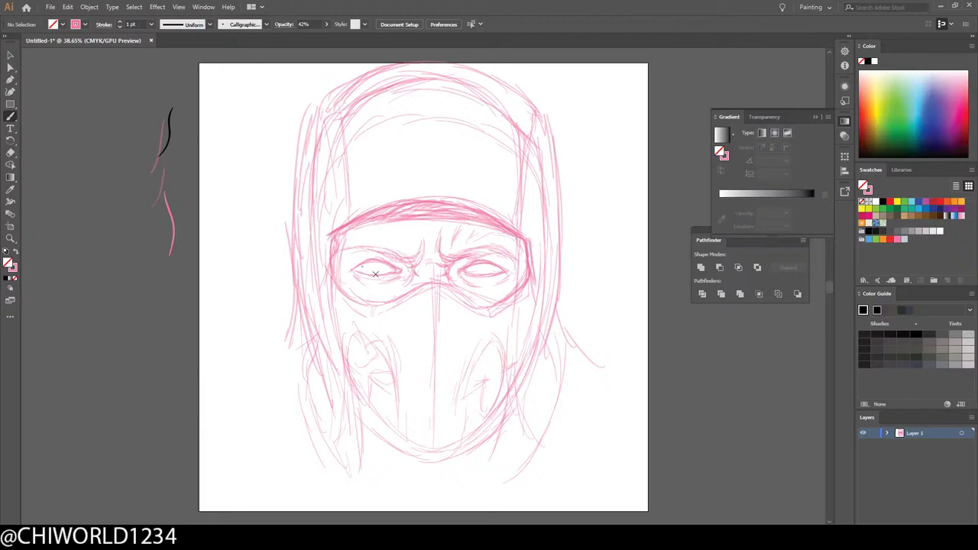
mouse_move(523, 240)
mouse_down()
mouse_move(530, 284)
mouse_move(532, 274)
mouse_move(511, 294)
mouse_move(525, 251)
mouse_move(524, 278)
mouse_move(526, 267)
mouse_move(521, 236)
mouse_move(524, 279)
mouse_move(528, 240)
mouse_move(530, 270)
mouse_move(529, 242)
mouse_up()
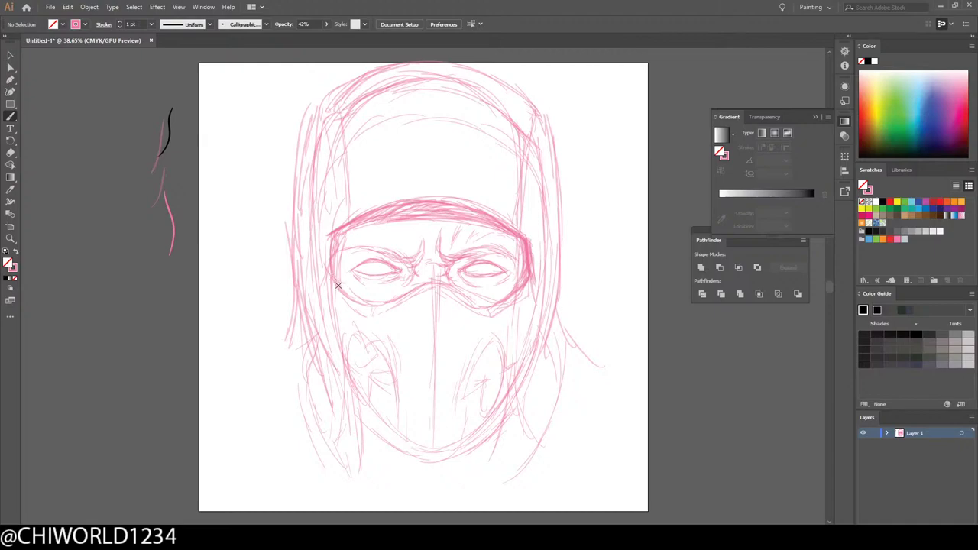
mouse_move(337, 285)
mouse_down()
mouse_move(325, 260)
mouse_move(333, 239)
mouse_up()
mouse_move(338, 278)
mouse_down()
mouse_move(344, 237)
mouse_move(355, 230)
mouse_up()
mouse_move(334, 262)
mouse_down()
mouse_move(363, 223)
mouse_move(329, 247)
mouse_move(380, 214)
mouse_move(338, 238)
mouse_move(378, 223)
mouse_move(348, 241)
mouse_move(379, 221)
mouse_up()
drag(343, 239, 362, 227)
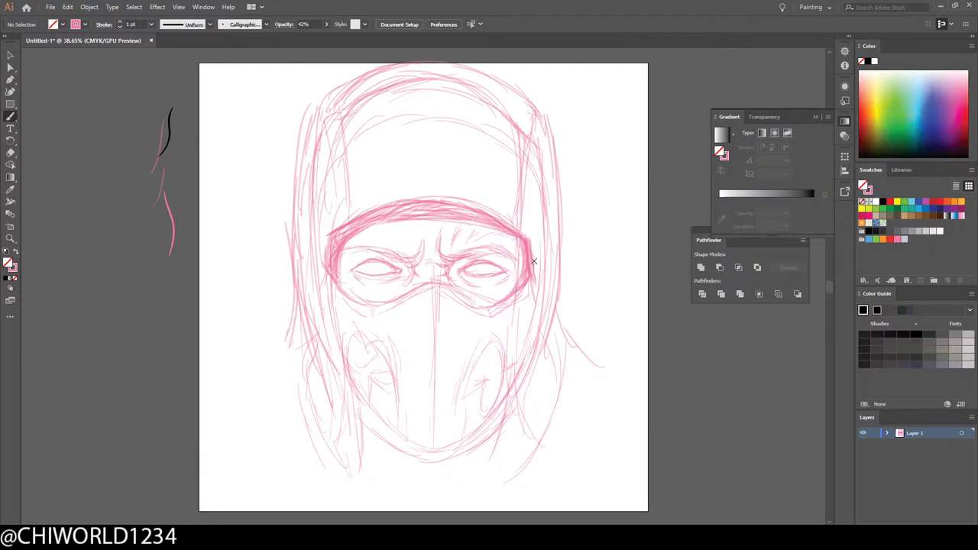
mouse_move(520, 261)
mouse_down()
mouse_move(518, 282)
mouse_move(523, 242)
mouse_move(510, 232)
mouse_up()
mouse_move(518, 291)
mouse_down()
mouse_move(465, 299)
mouse_move(483, 310)
mouse_move(439, 278)
mouse_move(461, 299)
mouse_move(434, 280)
mouse_move(402, 296)
mouse_move(429, 279)
mouse_move(363, 303)
mouse_move(378, 305)
mouse_move(349, 285)
mouse_up()
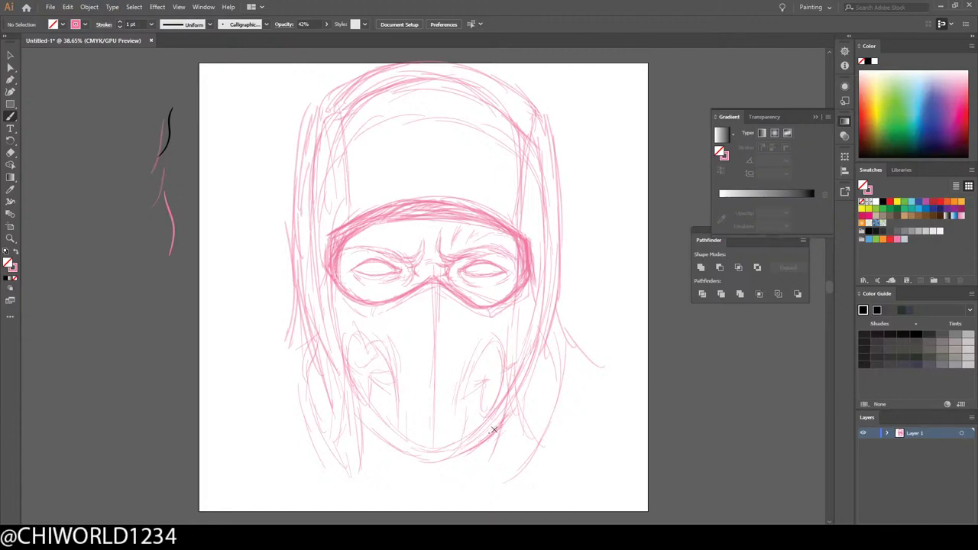
Step: Darken the mask's rounded chin line with repeated curved strokes
mouse_move(496, 430)
mouse_down()
mouse_move(418, 455)
mouse_move(435, 455)
mouse_up()
drag(381, 428, 409, 451)
mouse_move(358, 408)
mouse_down()
mouse_move(389, 446)
mouse_move(382, 435)
mouse_move(424, 448)
mouse_move(467, 451)
mouse_up()
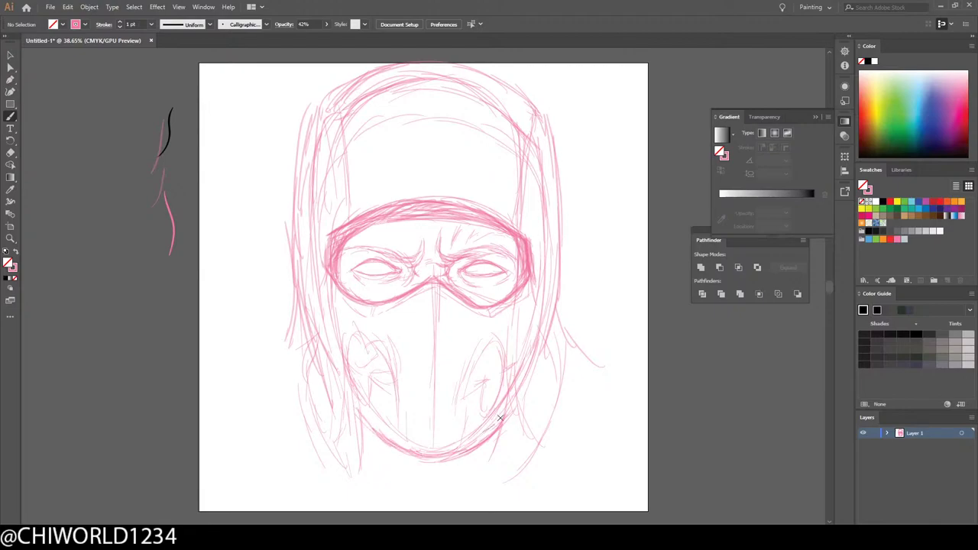
drag(501, 418, 453, 457)
drag(495, 424, 466, 448)
drag(452, 453, 381, 424)
Step: Strengthen both jaw sides from the eye opening down to the neck and thicken the line under the chin
drag(486, 470, 519, 359)
drag(495, 437, 535, 337)
drag(503, 405, 534, 326)
drag(510, 405, 530, 316)
drag(521, 372, 533, 280)
drag(530, 355, 532, 278)
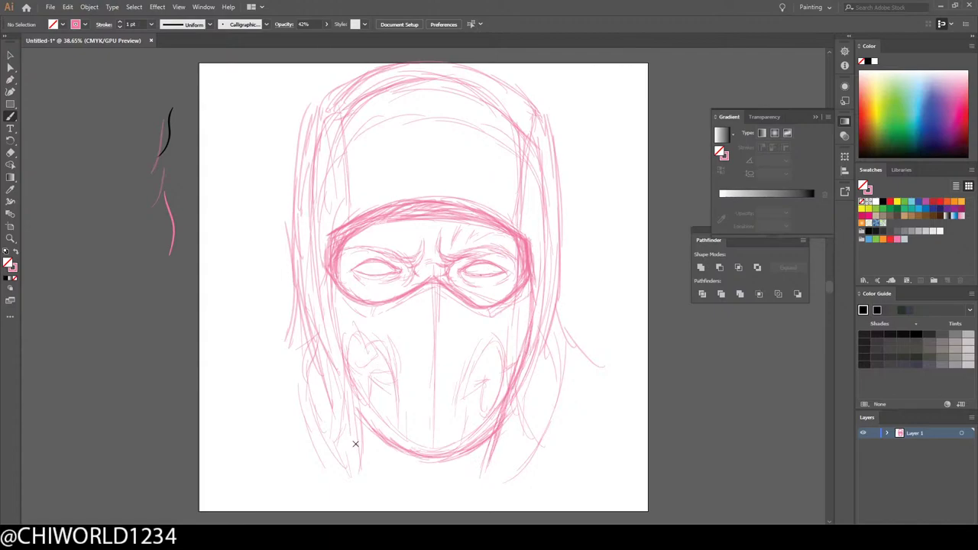
mouse_move(364, 470)
mouse_down()
mouse_move(342, 353)
mouse_move(359, 423)
mouse_move(352, 383)
mouse_move(362, 399)
mouse_move(327, 293)
mouse_up()
mouse_move(345, 374)
mouse_down()
mouse_move(331, 278)
mouse_move(360, 467)
mouse_move(362, 441)
mouse_move(370, 463)
mouse_move(364, 421)
mouse_move(406, 448)
mouse_move(380, 451)
mouse_move(366, 437)
mouse_up()
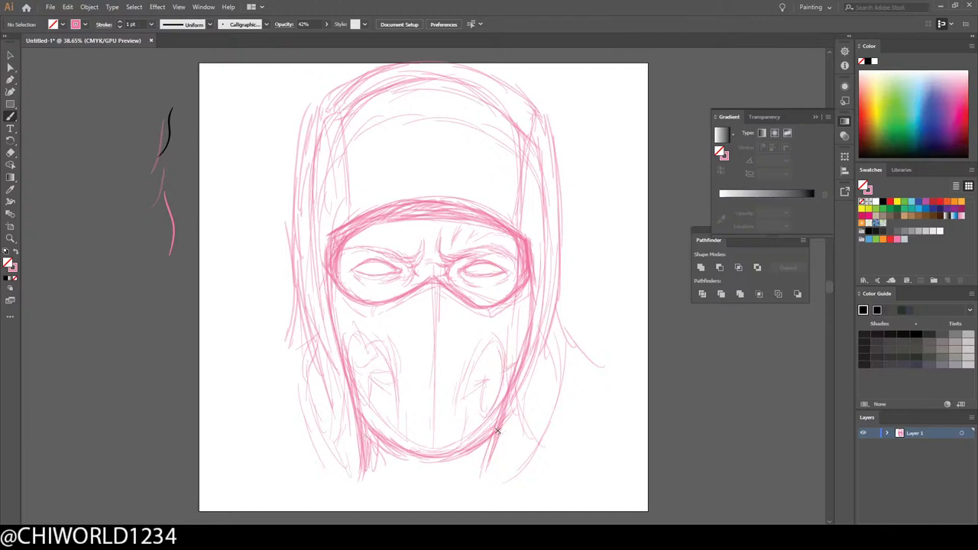
mouse_move(498, 431)
mouse_down()
mouse_move(471, 471)
mouse_move(401, 457)
mouse_up()
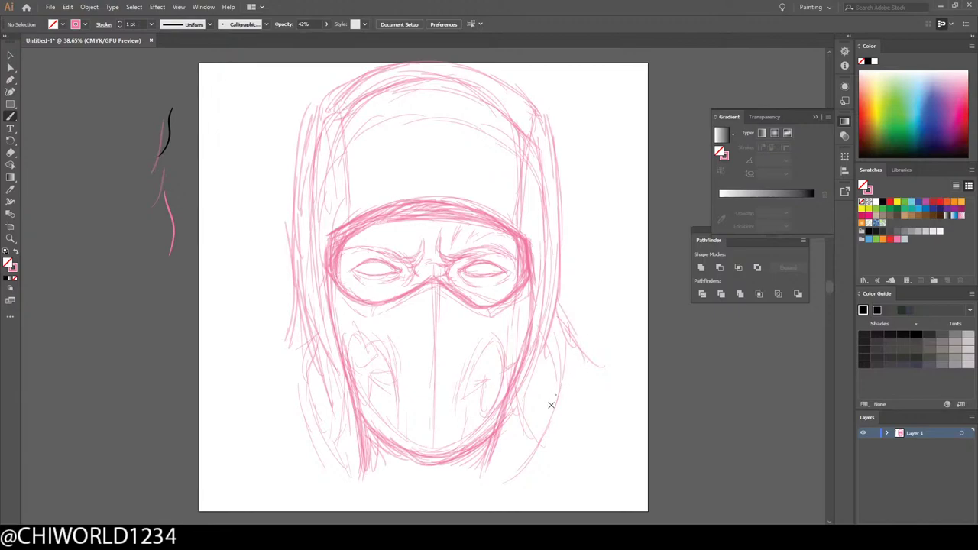
Step: Define the hood's drape beside the jaw with bold strokes on both sides and an outer fold on the left
mouse_move(556, 305)
mouse_down()
mouse_move(566, 354)
mouse_move(558, 389)
mouse_up()
drag(567, 327, 589, 370)
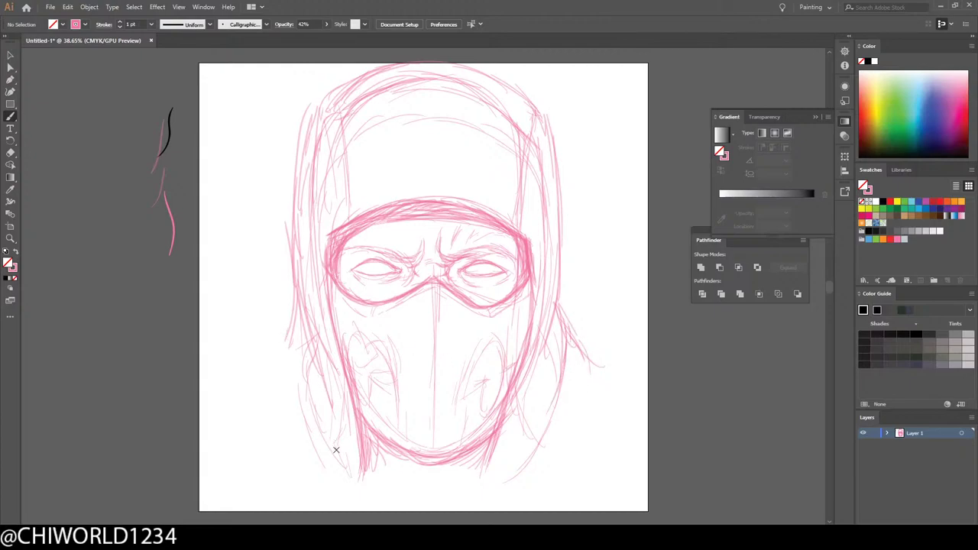
drag(342, 461, 316, 330)
drag(346, 444, 305, 307)
drag(327, 399, 293, 191)
drag(304, 270, 294, 157)
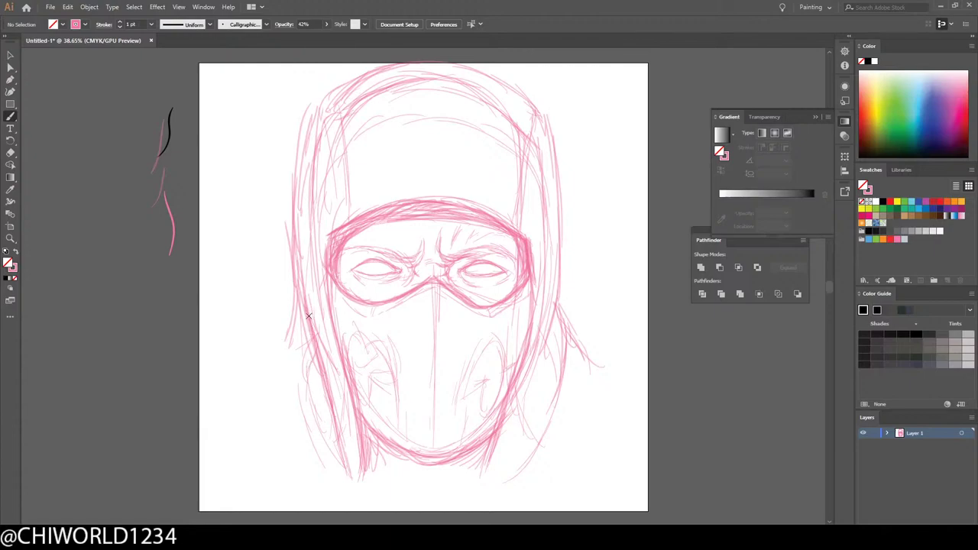
mouse_move(296, 280)
mouse_down()
mouse_move(290, 348)
mouse_move(297, 341)
mouse_move(314, 413)
mouse_move(294, 300)
mouse_move(291, 371)
mouse_move(303, 416)
mouse_up()
mouse_move(291, 337)
mouse_down()
mouse_move(283, 356)
mouse_move(295, 396)
mouse_up()
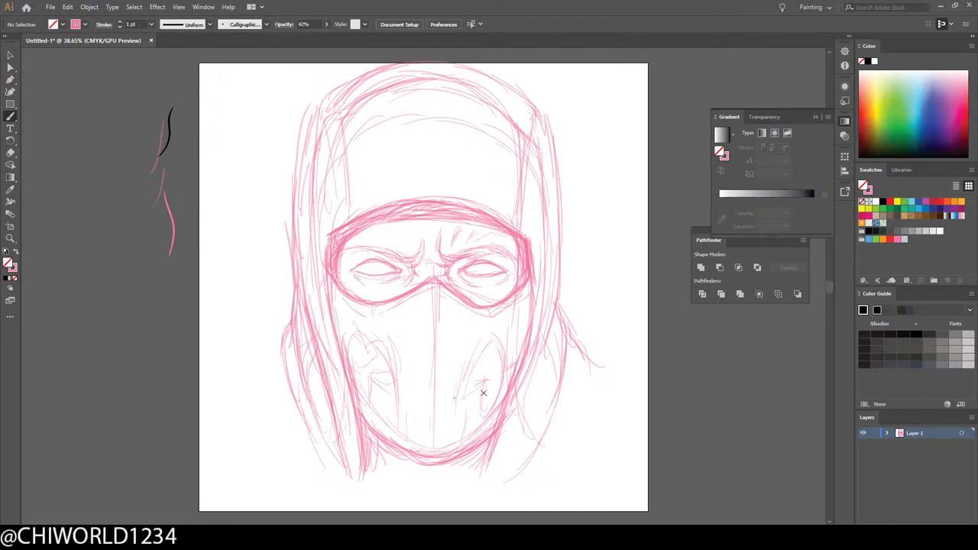
Step: Extend the hood's right drape outward and sketch the pointed lower ends of the fabric on both sides
drag(562, 405, 552, 428)
drag(579, 375, 551, 444)
drag(558, 424, 546, 471)
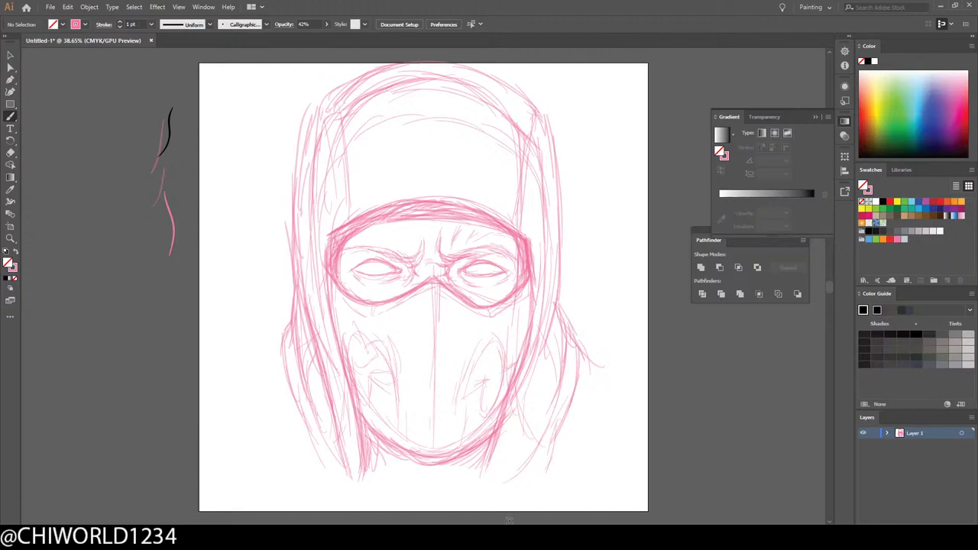
mouse_move(557, 431)
mouse_down()
mouse_move(539, 485)
mouse_move(531, 434)
mouse_move(519, 469)
mouse_up()
mouse_move(577, 373)
mouse_down()
mouse_move(535, 493)
mouse_move(526, 468)
mouse_move(536, 447)
mouse_move(531, 468)
mouse_move(523, 463)
mouse_up()
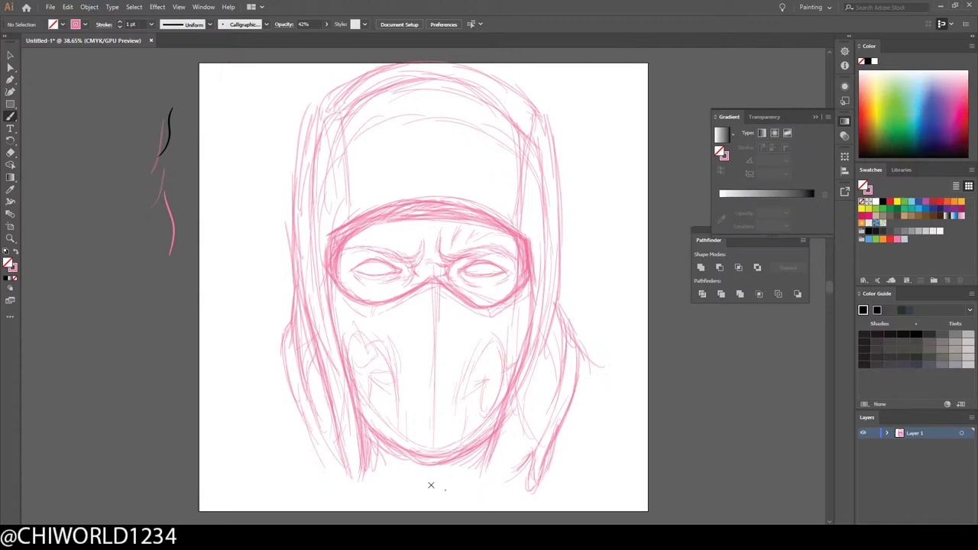
mouse_move(365, 461)
mouse_down()
mouse_move(364, 494)
mouse_move(349, 489)
mouse_move(354, 501)
mouse_move(346, 474)
mouse_move(326, 462)
mouse_move(323, 471)
mouse_move(283, 382)
mouse_up()
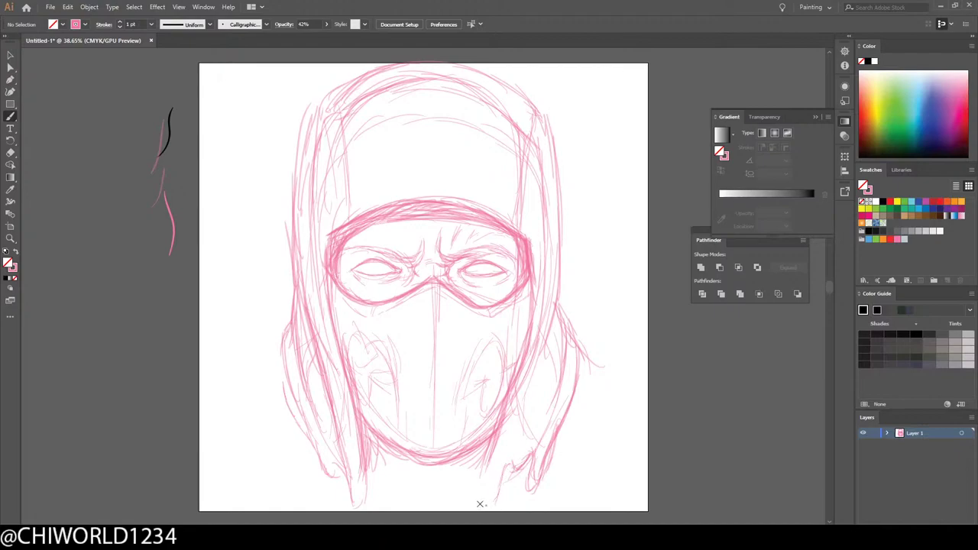
Step: Sketch the hanging fabric tip beside the right side of the neck and define both neck edges with repeated diagonal strokes
drag(499, 476, 490, 497)
drag(493, 432, 460, 500)
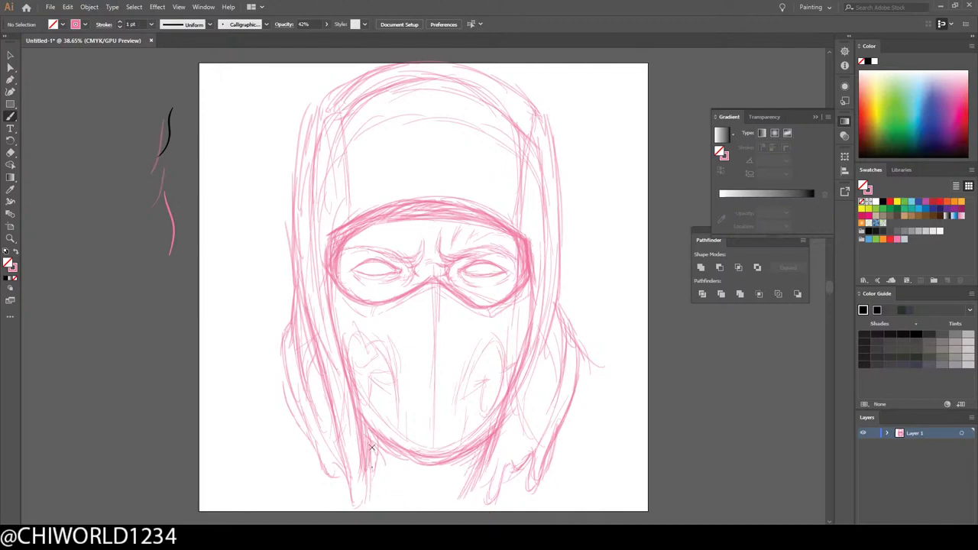
drag(483, 454, 457, 493)
mouse_move(486, 449)
mouse_down()
mouse_move(443, 501)
mouse_move(488, 438)
mouse_move(465, 492)
mouse_move(499, 420)
mouse_move(454, 497)
mouse_up()
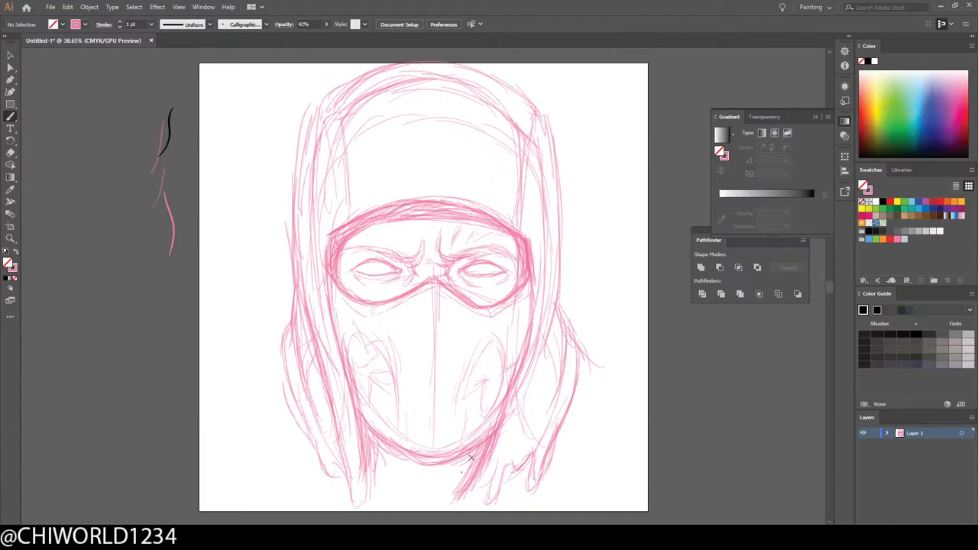
mouse_move(364, 443)
mouse_down()
mouse_move(381, 506)
mouse_move(370, 480)
mouse_up()
Step: Darken the mask's chin line from both sides and retrace the vertical centre seam up from the chin
mouse_move(470, 450)
mouse_down()
mouse_move(445, 466)
mouse_move(401, 460)
mouse_move(437, 462)
mouse_up()
drag(393, 446, 430, 463)
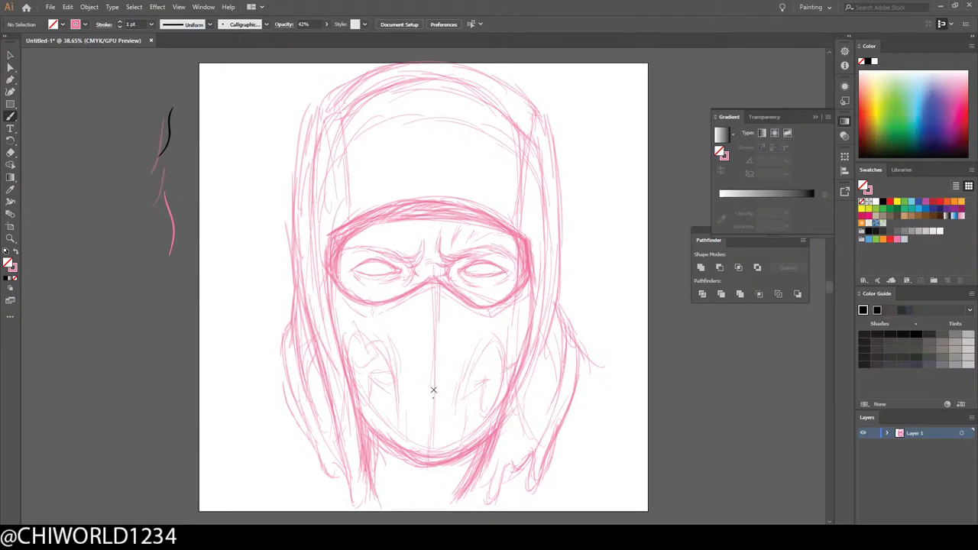
drag(431, 464, 436, 322)
Step: Strengthen the hood's inner edges above the eye opening and build up the curved crown outline on both sides
drag(330, 227, 325, 137)
drag(331, 208, 318, 102)
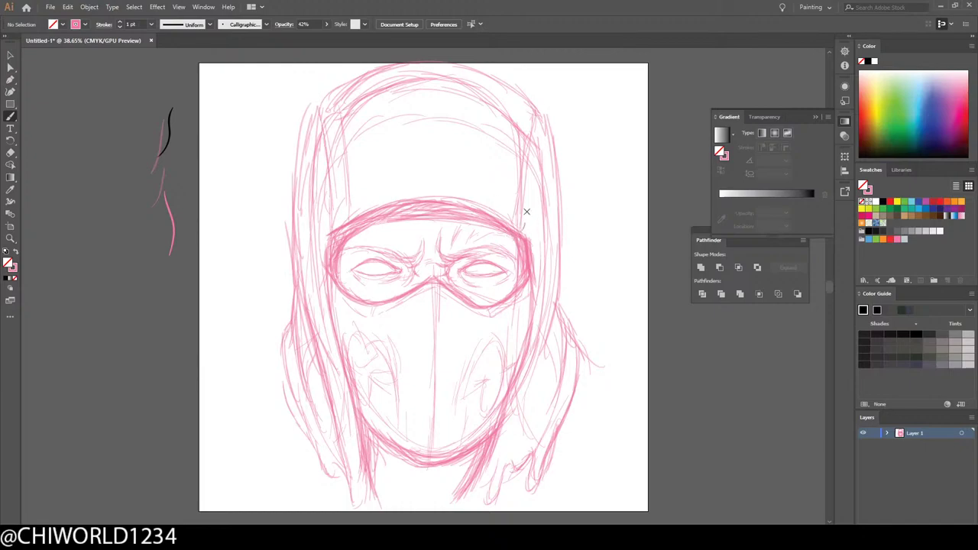
mouse_move(525, 228)
mouse_down()
mouse_move(538, 117)
mouse_move(478, 69)
mouse_move(448, 65)
mouse_up()
drag(319, 106, 387, 62)
drag(367, 80, 405, 64)
drag(492, 86, 443, 65)
mouse_move(358, 85)
mouse_down()
mouse_move(318, 123)
mouse_move(314, 224)
mouse_move(319, 174)
mouse_move(308, 144)
mouse_up()
mouse_move(311, 101)
mouse_down()
mouse_move(306, 147)
mouse_move(299, 144)
mouse_move(328, 91)
mouse_up()
Step: Define the inner fold of the right drape and sketch a wavy, ragged cloth edge across the neck below the chin
drag(541, 378, 489, 474)
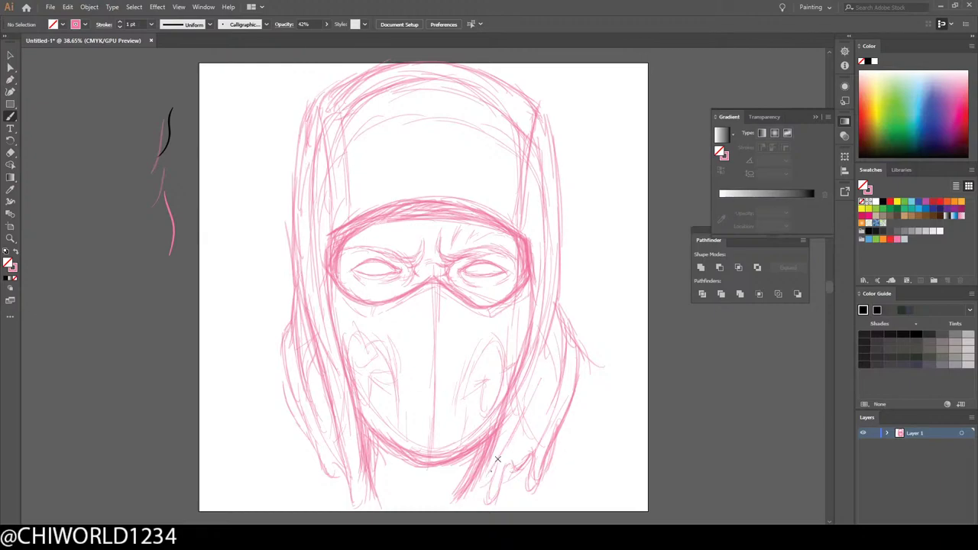
drag(516, 418, 473, 504)
mouse_move(501, 460)
mouse_down()
mouse_move(475, 497)
mouse_move(486, 484)
mouse_up()
mouse_move(481, 450)
mouse_down()
mouse_move(458, 496)
mouse_move(468, 484)
mouse_move(482, 452)
mouse_move(453, 488)
mouse_move(457, 503)
mouse_move(459, 487)
mouse_move(453, 499)
mouse_move(437, 472)
mouse_move(421, 480)
mouse_move(404, 471)
mouse_move(404, 481)
mouse_move(379, 465)
mouse_up()
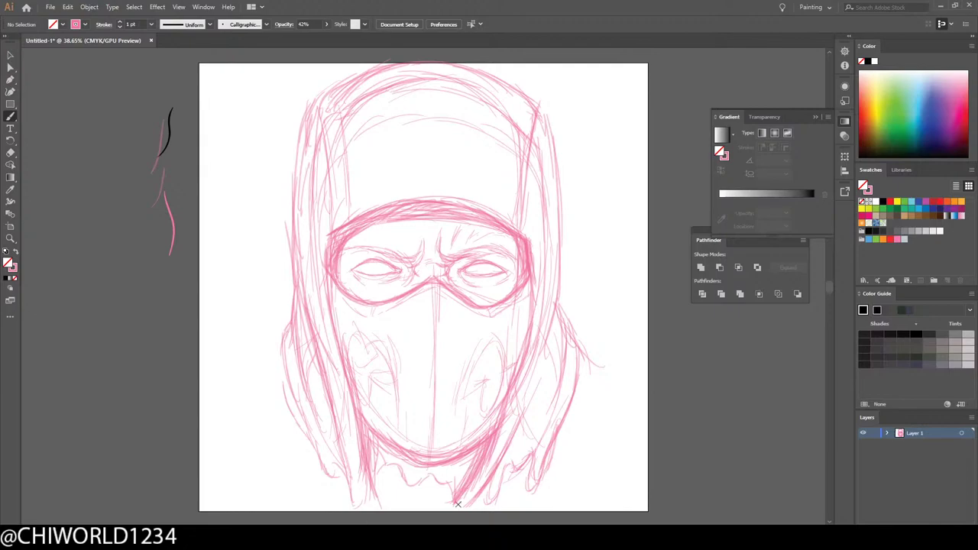
mouse_move(451, 491)
mouse_down()
mouse_move(446, 512)
mouse_move(448, 481)
mouse_move(386, 460)
mouse_move(377, 472)
mouse_up()
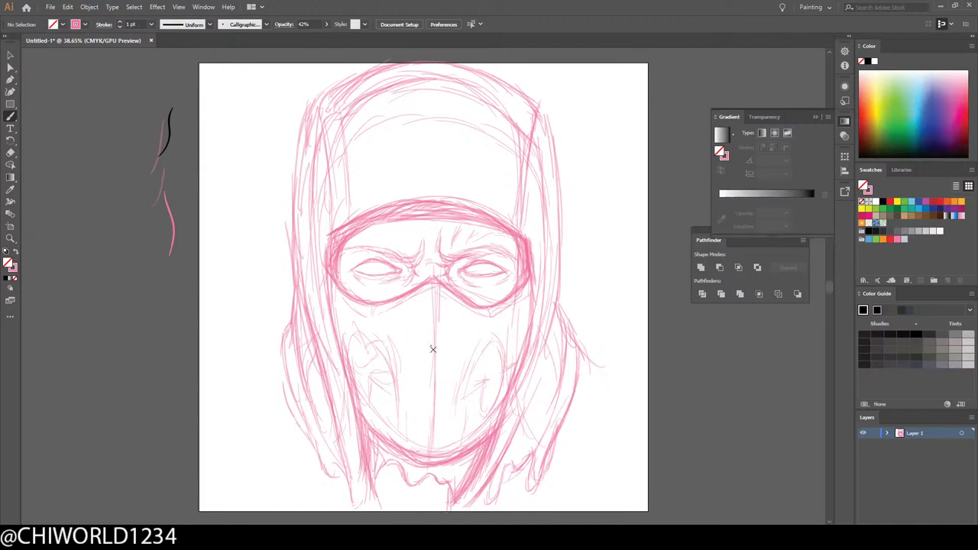
Step: Strengthen the curved, notched panel outlines on both mask cheeks and darken the centre seam between them
mouse_move(477, 355)
mouse_down()
mouse_move(468, 383)
mouse_move(493, 336)
mouse_up()
drag(476, 340, 460, 382)
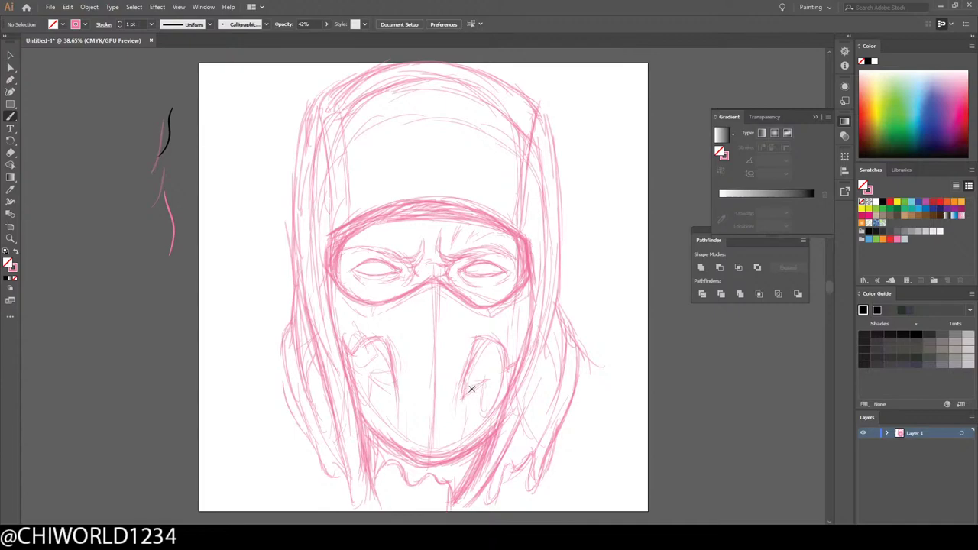
mouse_move(485, 386)
mouse_down()
mouse_move(492, 412)
mouse_move(506, 374)
mouse_up()
mouse_move(373, 378)
mouse_down()
mouse_move(382, 385)
mouse_move(369, 404)
mouse_move(359, 399)
mouse_move(356, 354)
mouse_up()
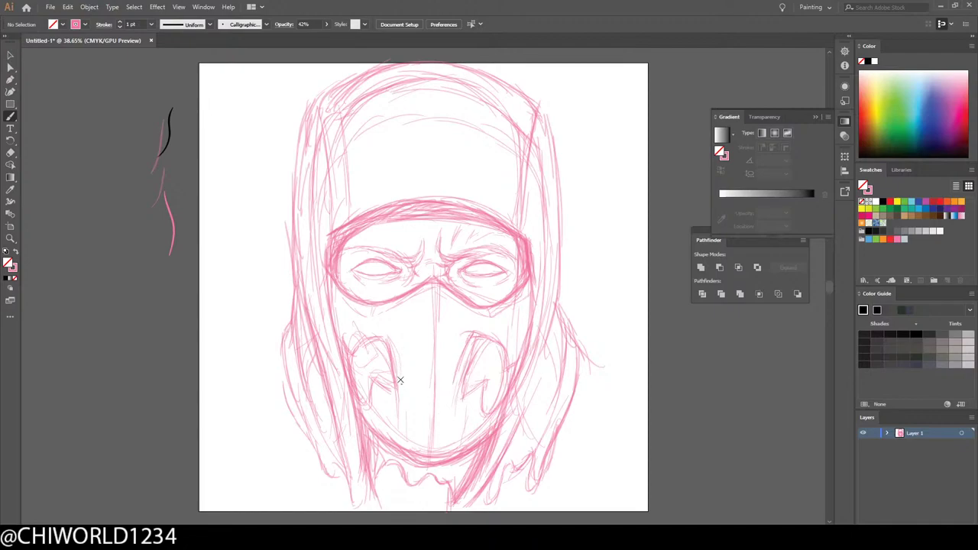
drag(405, 392, 390, 338)
drag(432, 394, 436, 283)
drag(434, 353, 437, 277)
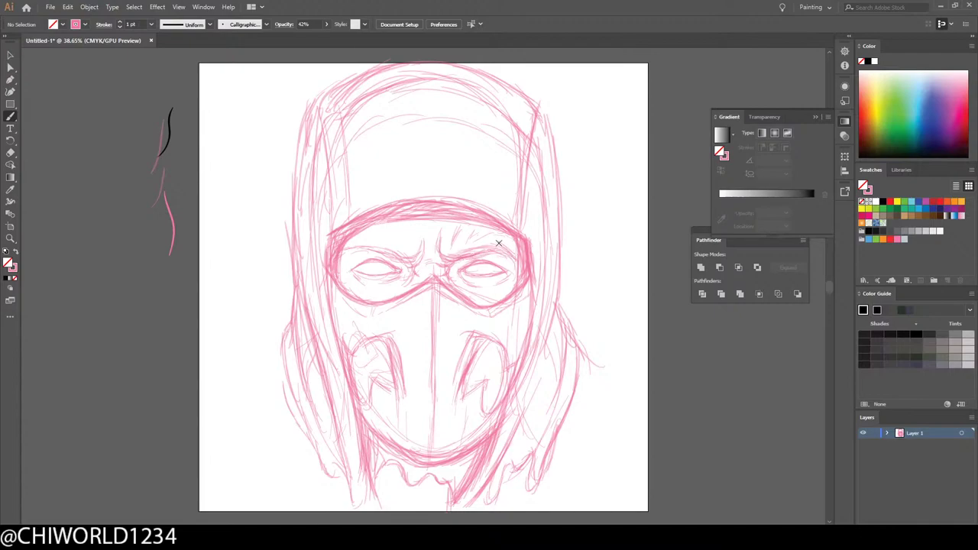
Step: Thicken both eyebrows and darken the mask's lower edge where the centre seam meets the chin
drag(496, 244, 486, 241)
drag(388, 248, 369, 240)
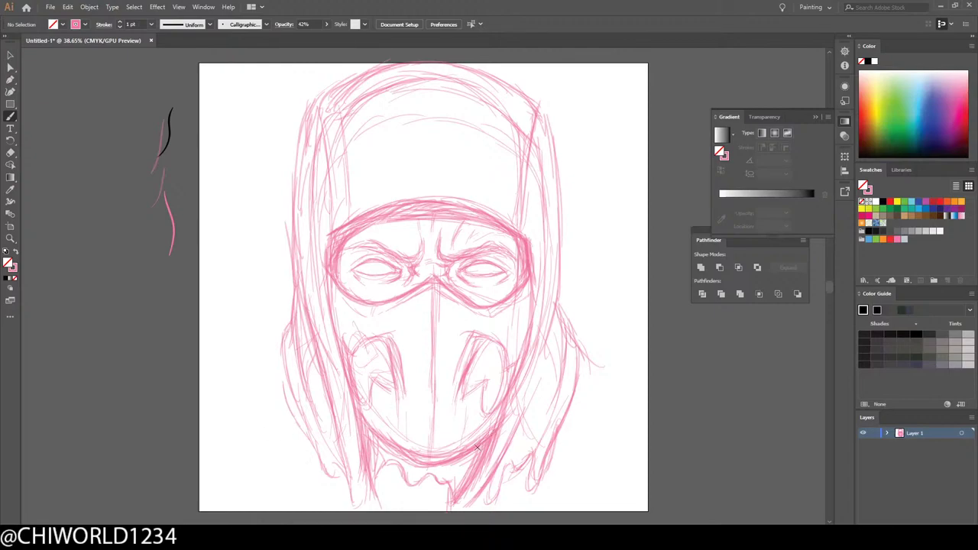
mouse_move(486, 444)
mouse_down()
mouse_move(447, 465)
mouse_move(408, 461)
mouse_up()
drag(433, 405, 428, 457)
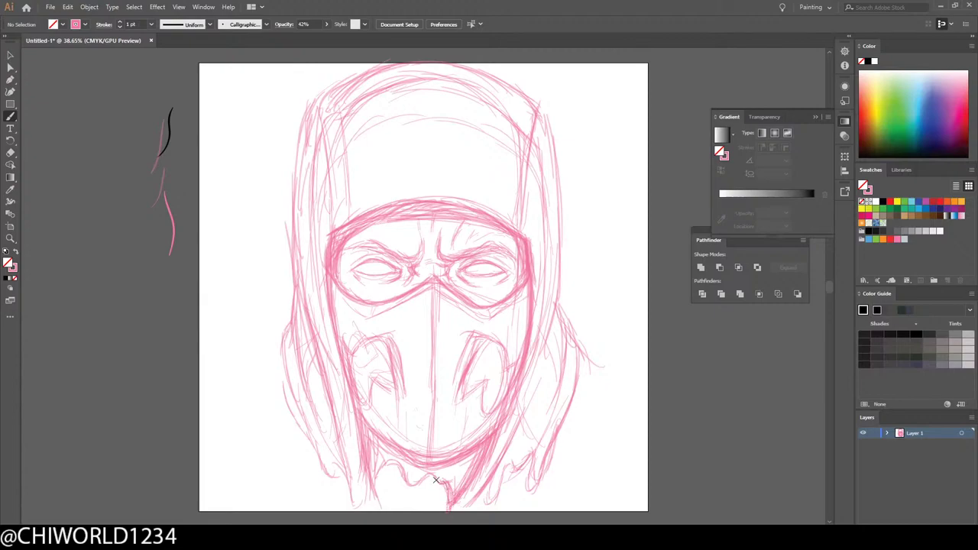
Step: Retrace the ragged cloth edge below the chin and the outer contours of the left and right drapes
mouse_move(440, 479)
mouse_down()
mouse_move(410, 485)
mouse_move(380, 464)
mouse_up()
mouse_move(337, 472)
mouse_down()
mouse_move(320, 462)
mouse_move(291, 405)
mouse_move(295, 374)
mouse_move(298, 416)
mouse_move(284, 361)
mouse_up()
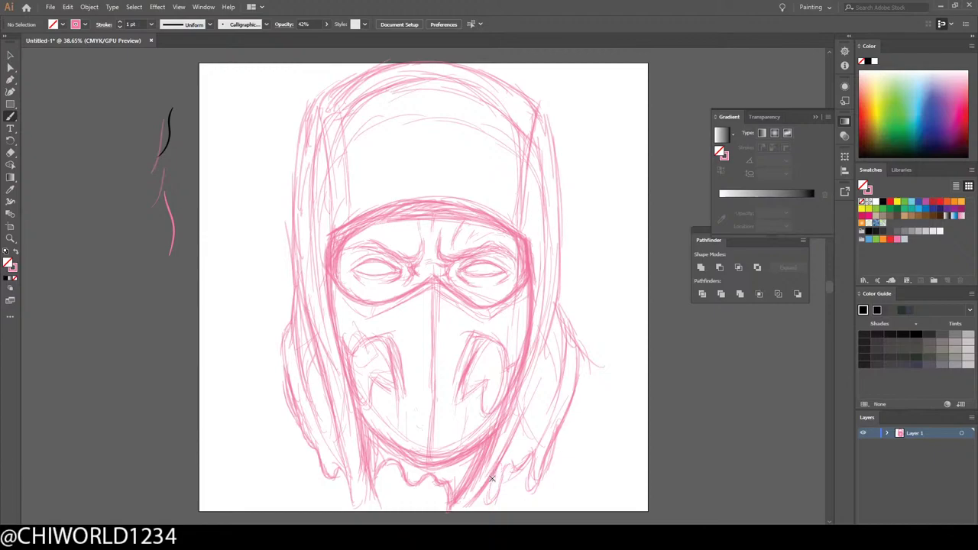
mouse_move(492, 479)
mouse_down()
mouse_move(520, 471)
mouse_move(525, 456)
mouse_move(507, 467)
mouse_move(532, 459)
mouse_move(529, 483)
mouse_move(546, 452)
mouse_move(547, 469)
mouse_move(577, 364)
mouse_move(575, 387)
mouse_move(578, 360)
mouse_move(550, 300)
mouse_up()
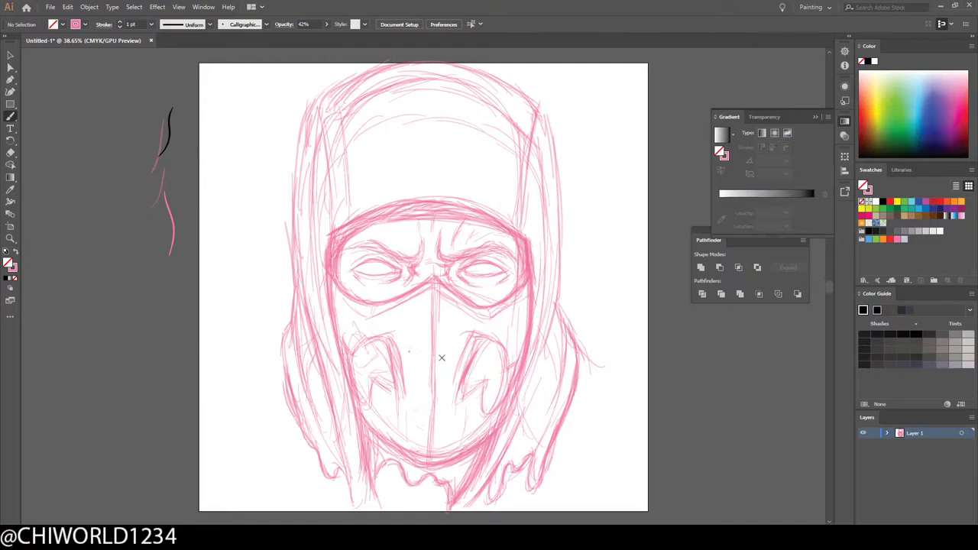
Step: Strengthen the hood's long outer sides, from the drapes up to the upper corners, with overlapping strokes
drag(553, 403, 559, 309)
drag(567, 343, 558, 308)
drag(545, 355, 559, 273)
drag(549, 323, 562, 231)
drag(558, 294, 562, 189)
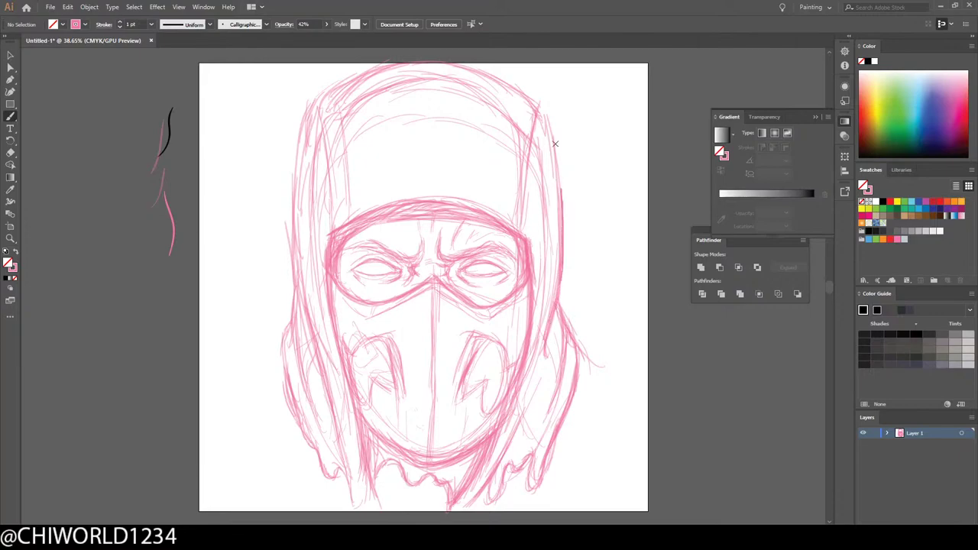
drag(316, 343, 297, 239)
drag(302, 298, 300, 201)
drag(299, 246, 303, 157)
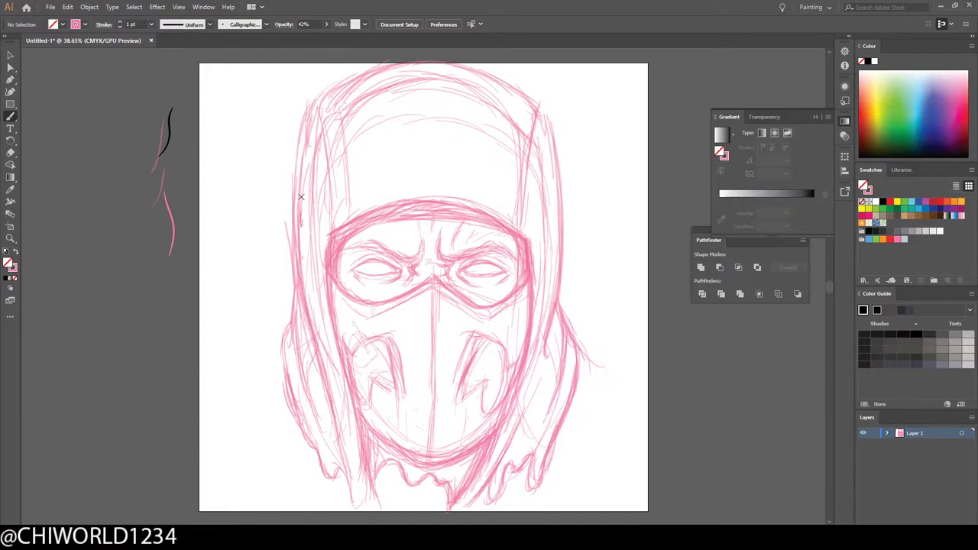
drag(301, 211, 308, 126)
drag(300, 191, 315, 104)
drag(307, 151, 317, 104)
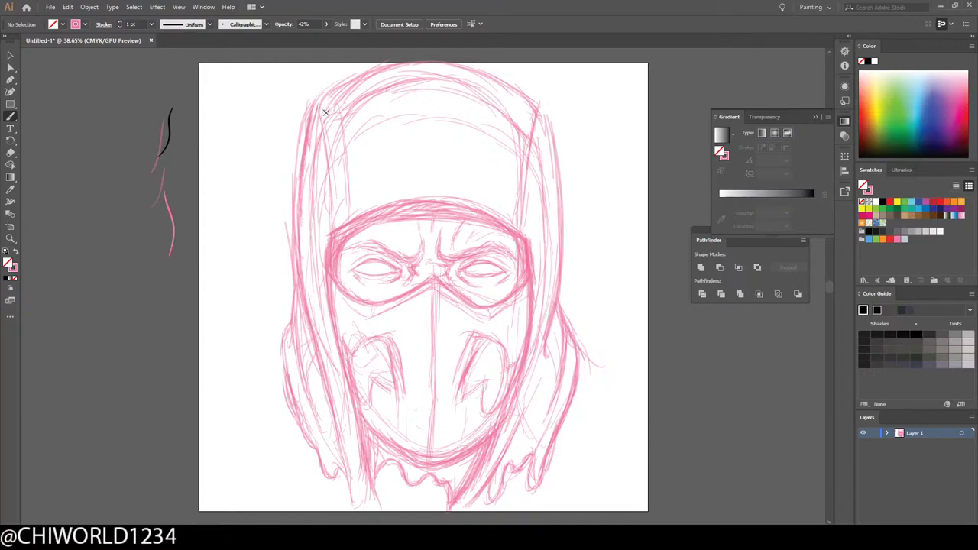
Step: Darken the hood's crown outline and its inner side edges running from the eye opening to the upper corners
mouse_move(545, 121)
mouse_down()
mouse_move(540, 99)
mouse_move(476, 66)
mouse_up()
drag(315, 100, 385, 67)
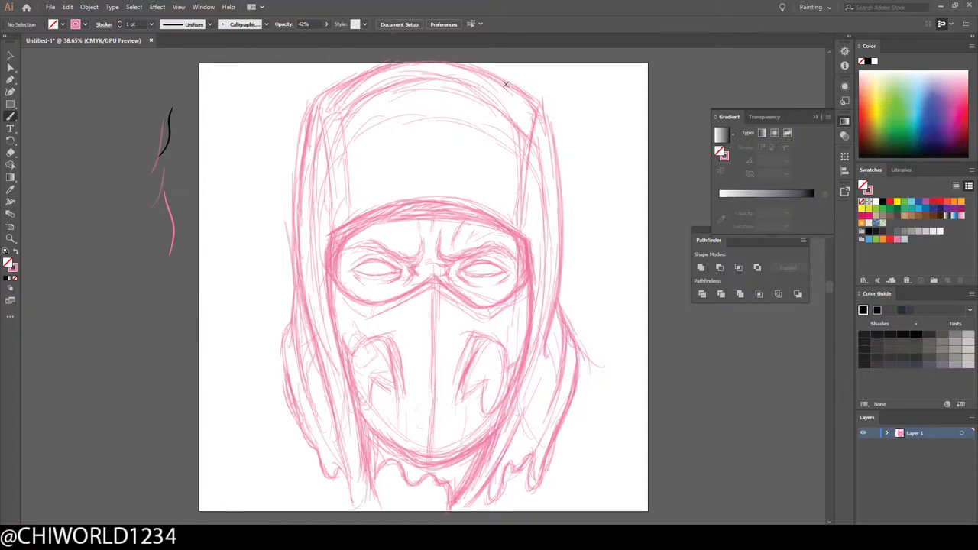
drag(505, 84, 433, 62)
drag(519, 229, 527, 175)
drag(521, 210, 534, 121)
drag(328, 208, 314, 94)
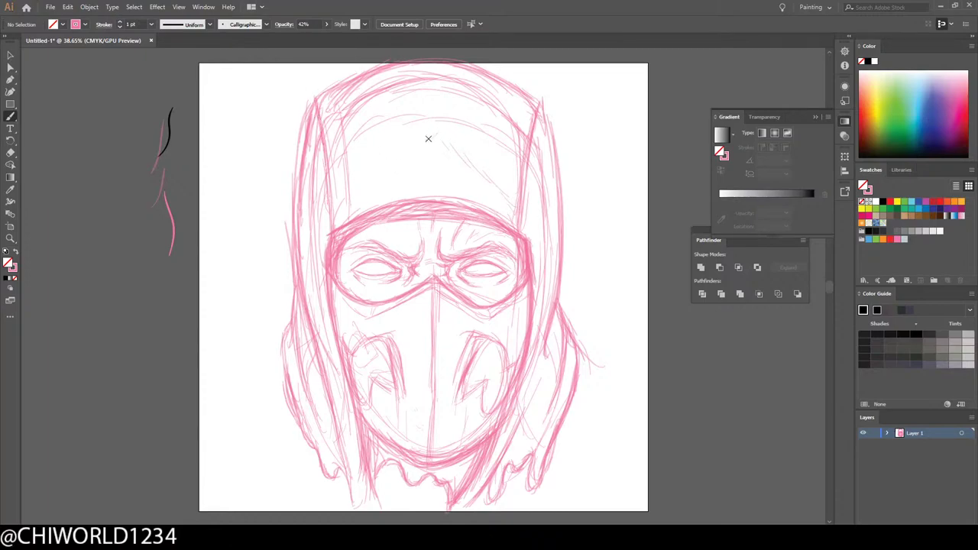
Step: Sketch the left slope and peak of a pointed, arch-shaped seam on the forehead above the eye opening
drag(428, 138, 372, 188)
drag(392, 170, 346, 205)
drag(437, 110, 425, 125)
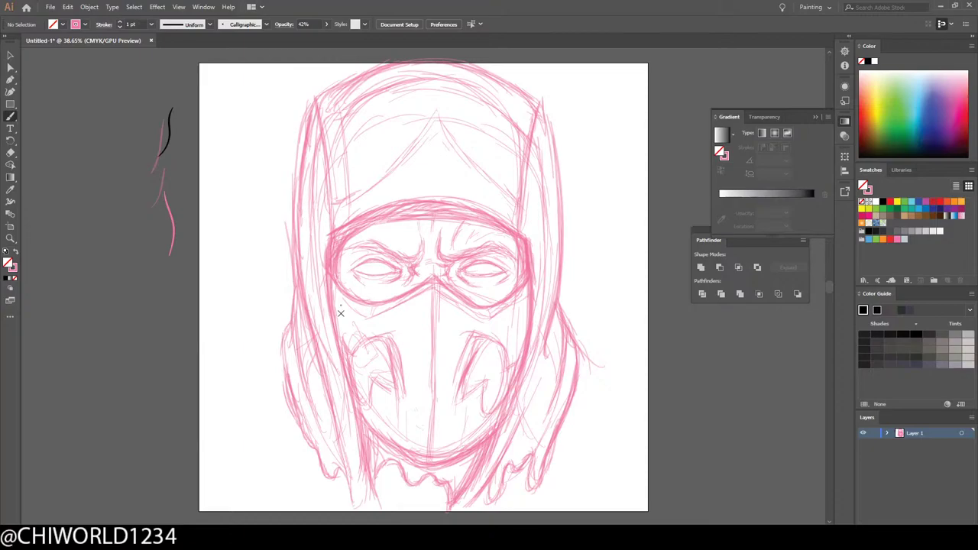
Step: Draw rounded tips on the two long cloth ends flanking the neck, extending them just past the artboard's lower edge
key(ctrl+minus)
key(ctrl+minus)
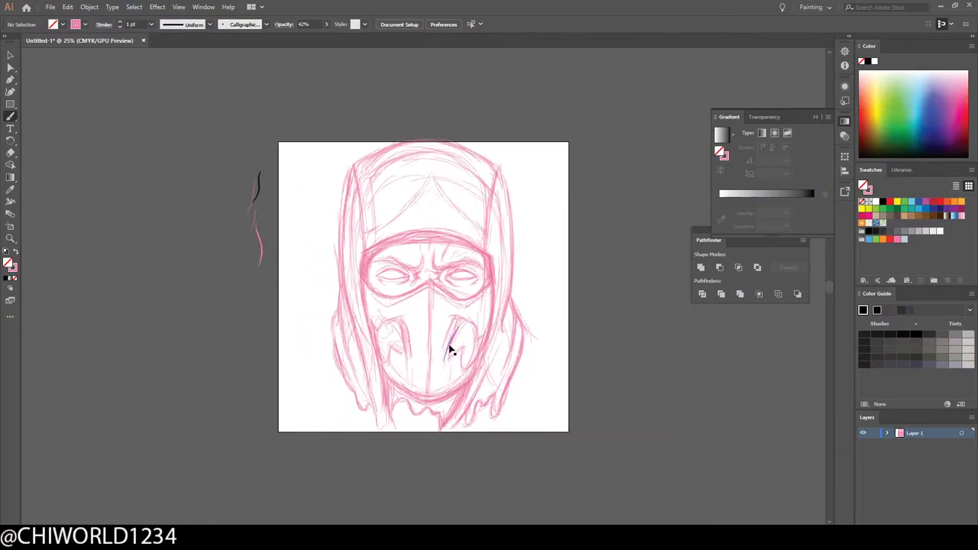
key(ctrl+plus)
key(ctrl+plus)
scroll(450, 341, down, 5)
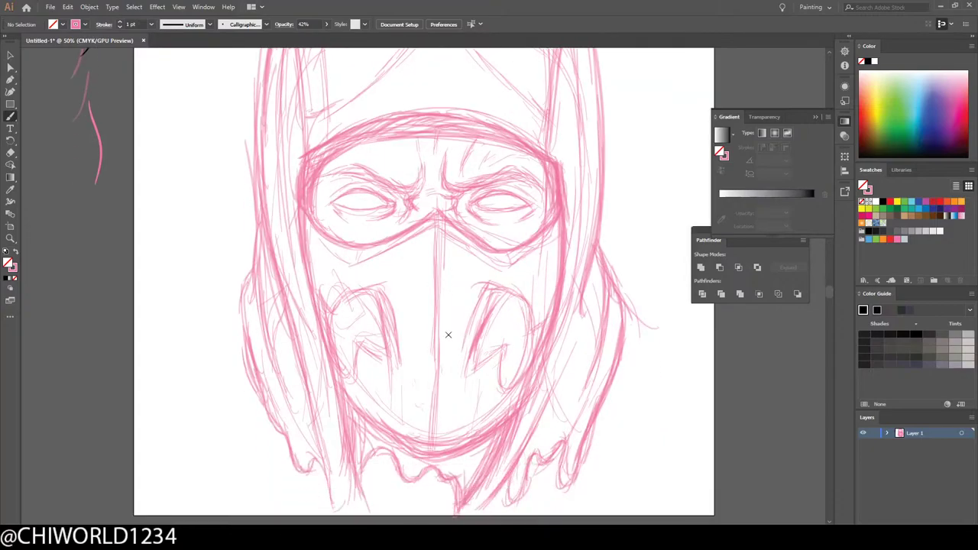
mouse_move(363, 494)
mouse_down()
mouse_move(328, 438)
mouse_move(327, 448)
mouse_move(321, 406)
mouse_move(359, 501)
mouse_move(354, 440)
mouse_move(345, 483)
mouse_move(339, 433)
mouse_move(340, 470)
mouse_move(318, 404)
mouse_up()
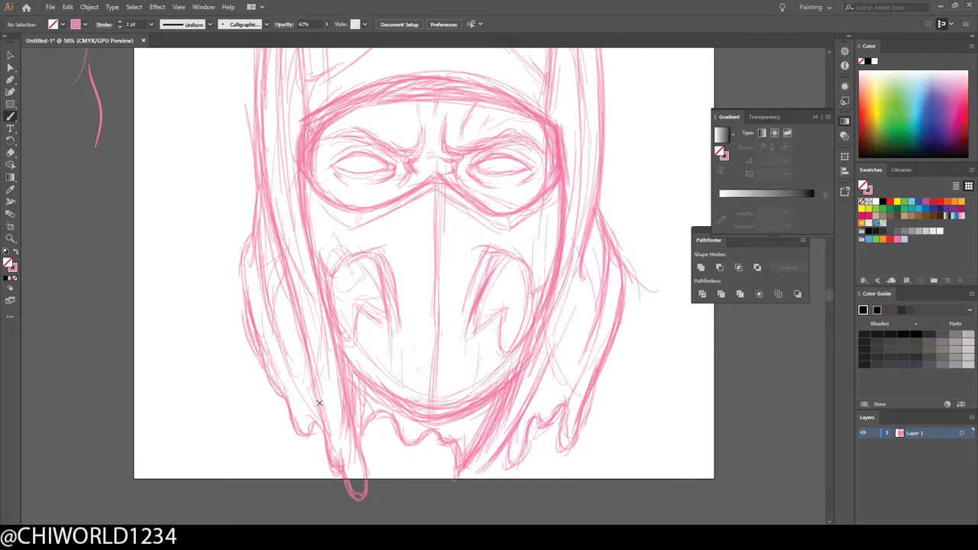
scroll(320, 375, down, 3)
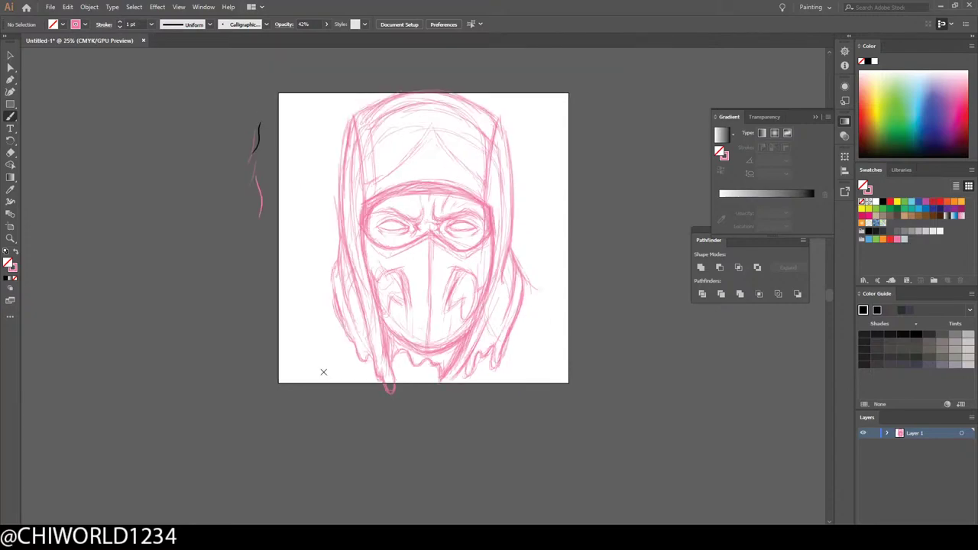
scroll(321, 374, up, 5)
scroll(322, 372, down, 2)
scroll(327, 367, up, 2)
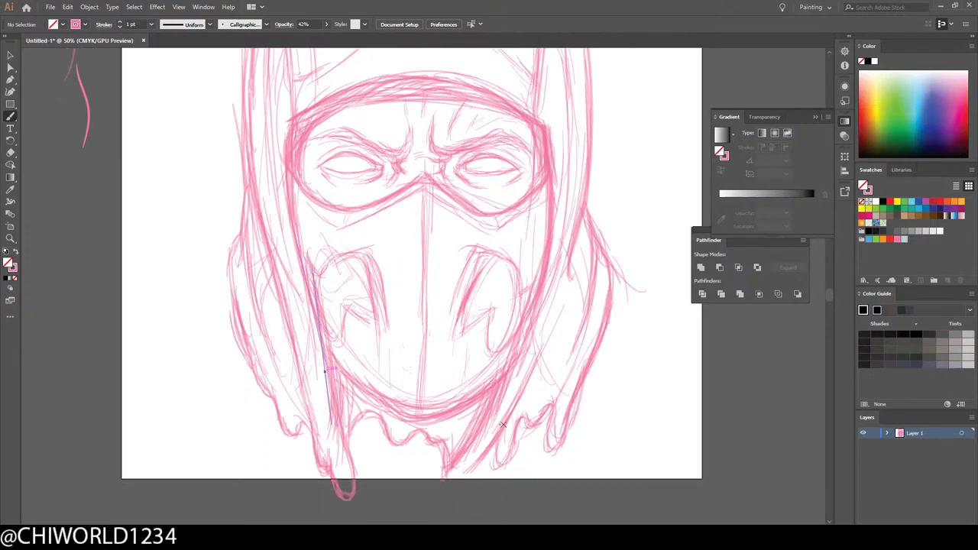
mouse_move(483, 458)
mouse_down()
mouse_move(452, 493)
mouse_move(453, 460)
mouse_move(445, 483)
mouse_move(465, 452)
mouse_move(463, 483)
mouse_up()
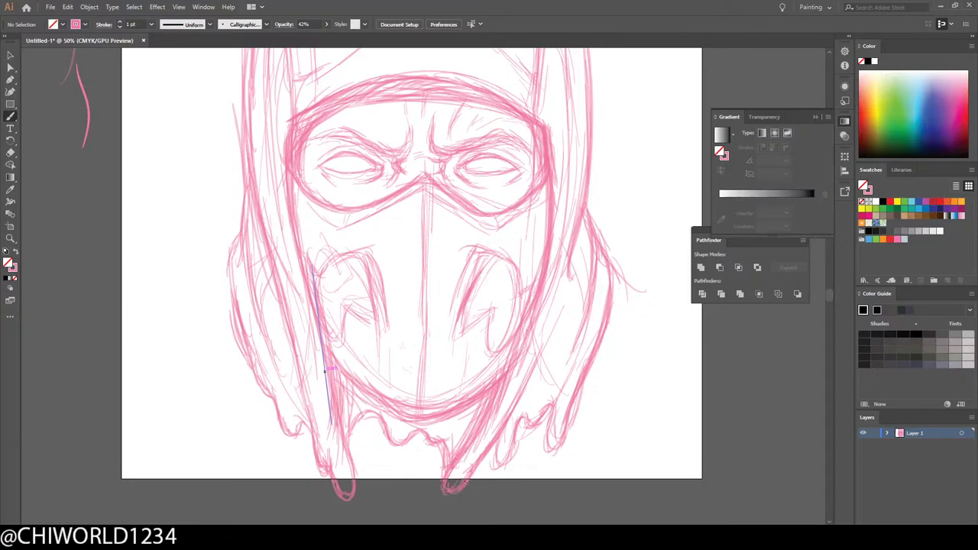
Step: Delete the black and pink test strokes lying outside the artboard beside the hooded head
scroll(464, 489, up, 5)
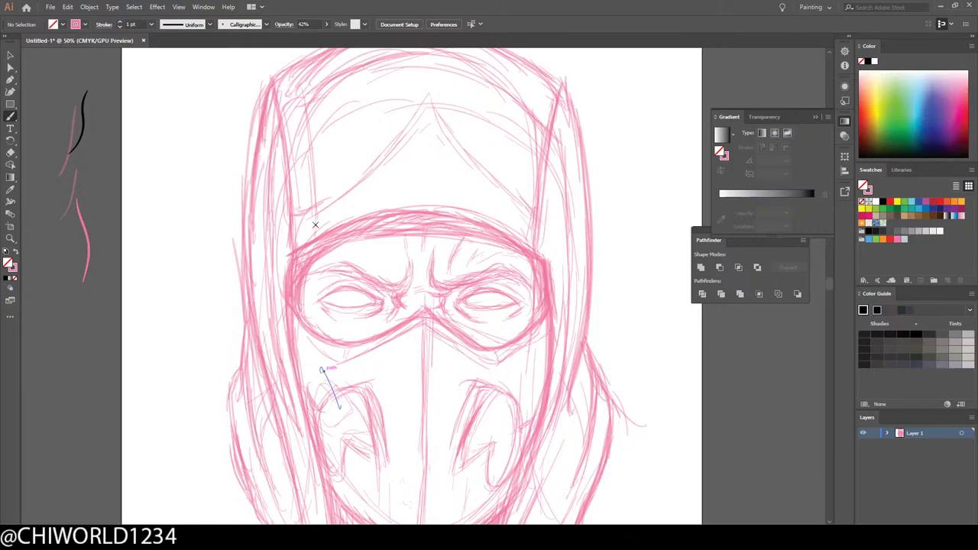
scroll(314, 221, up, 1)
key(ctrl+minus)
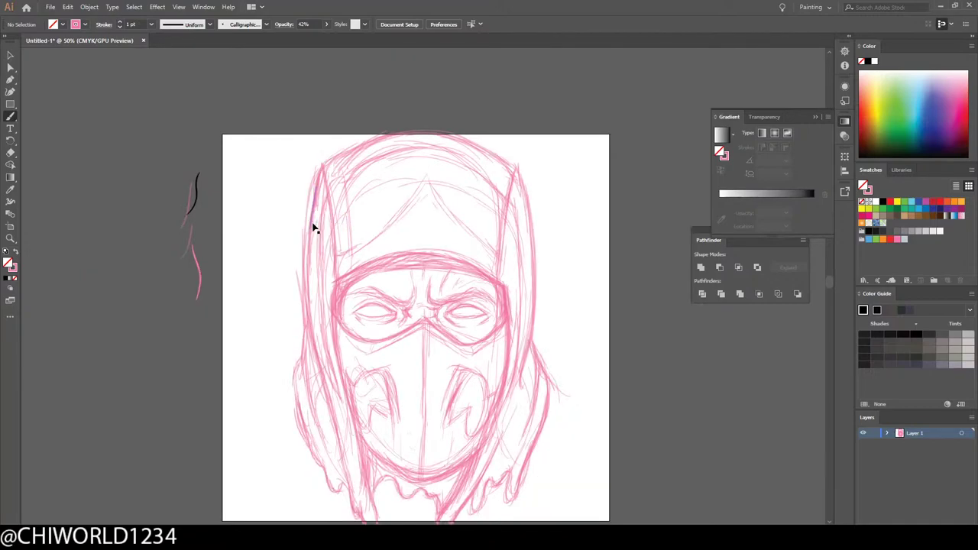
scroll(456, 282, down, 2)
scroll(455, 282, up, 1)
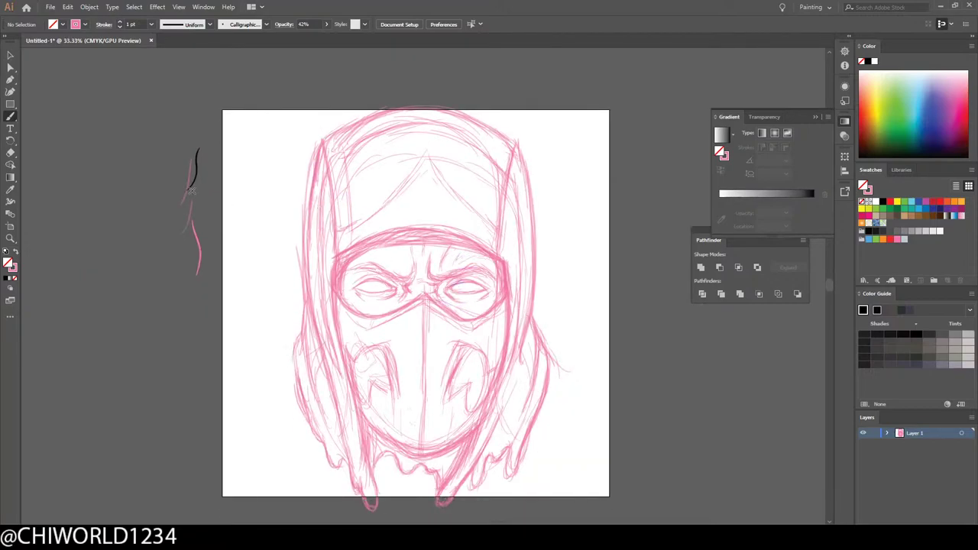
click(11, 55)
drag(165, 115, 233, 280)
key(Delete)
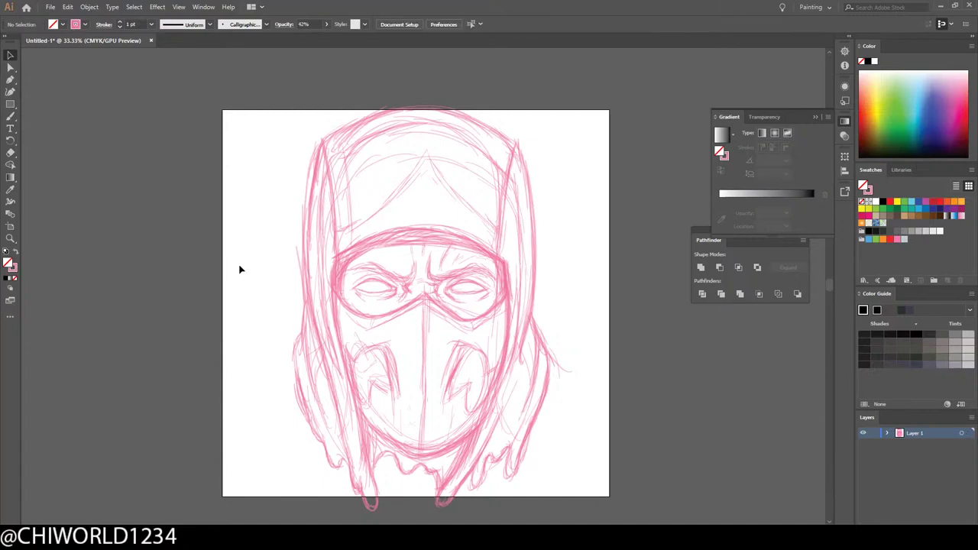
scroll(579, 314, up, 2)
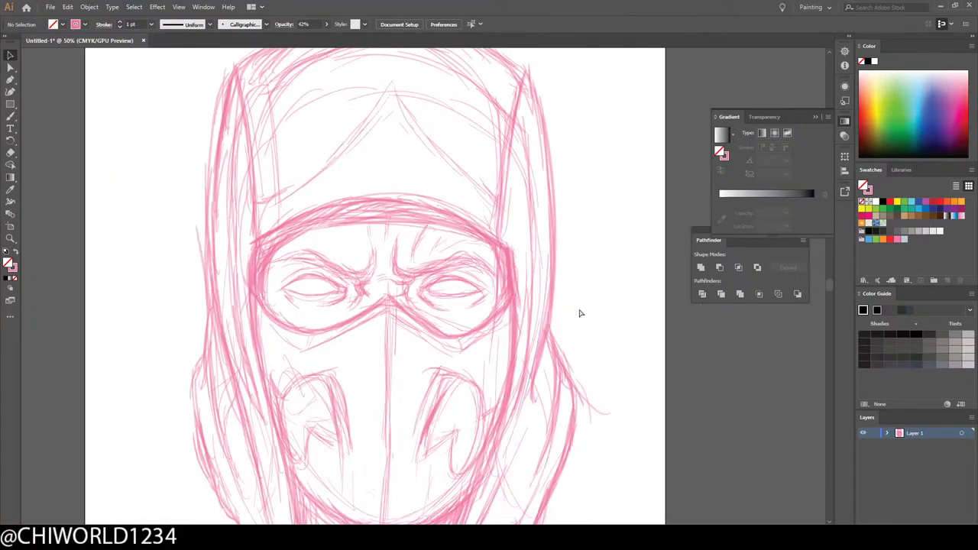
scroll(558, 307, down, 2)
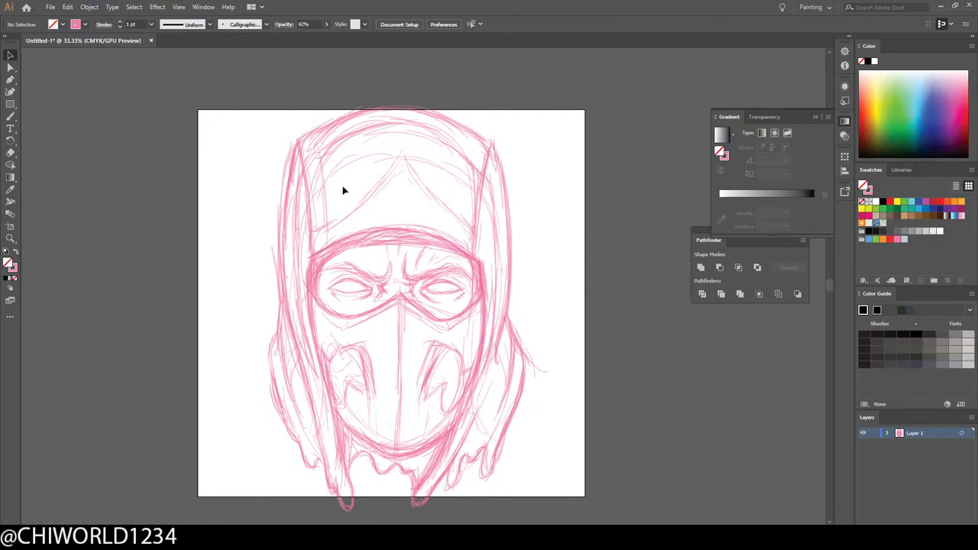
scroll(352, 220, down, 2)
scroll(299, 183, up, 1)
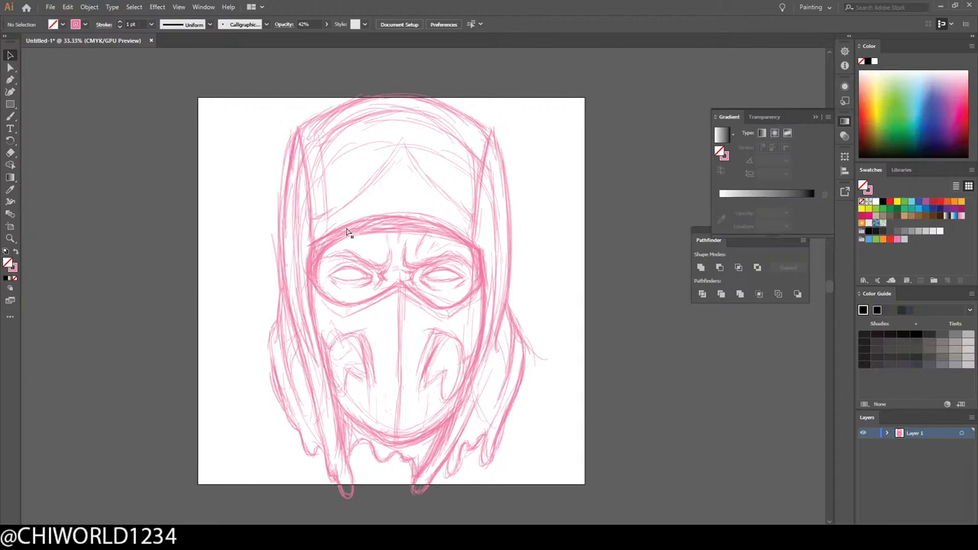
scroll(343, 225, up, 1)
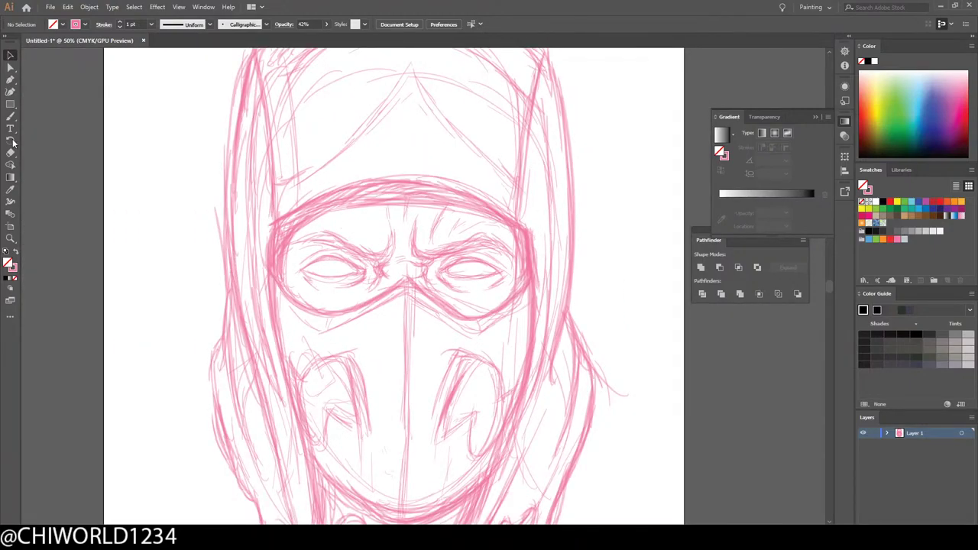
Step: Darken the inner edges of the two curved vents on the mask's cheeks with the Paintbrush
click(10, 116)
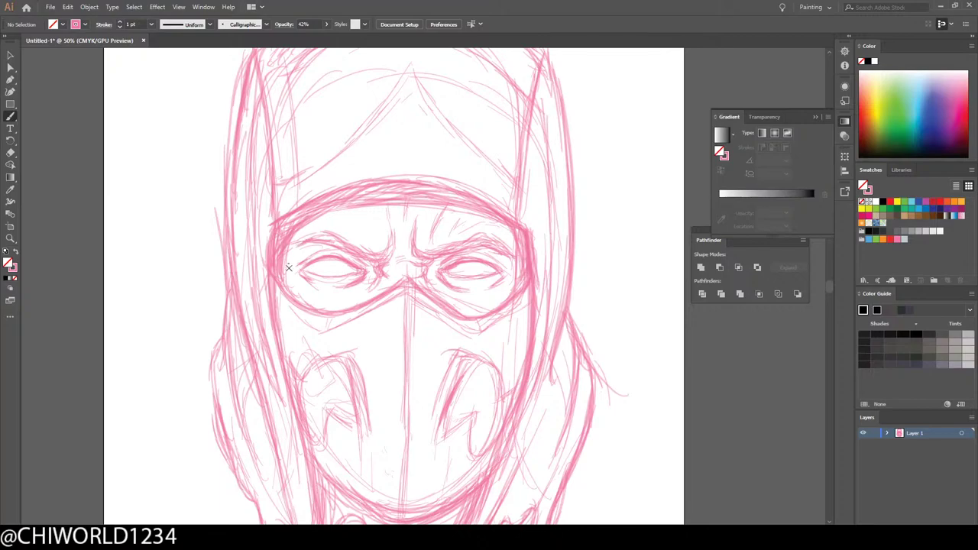
key(ctrl+minus)
key(ctrl+minus)
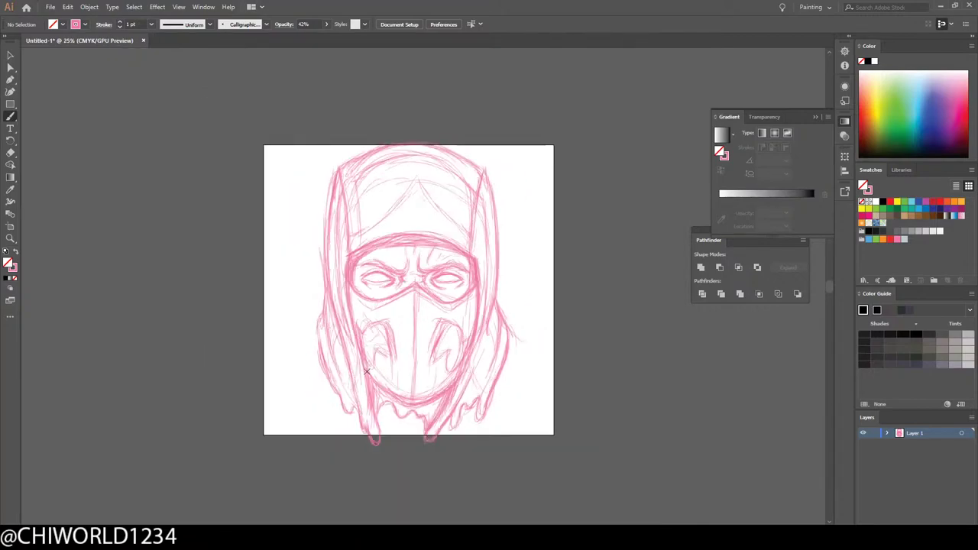
key(ctrl+plus)
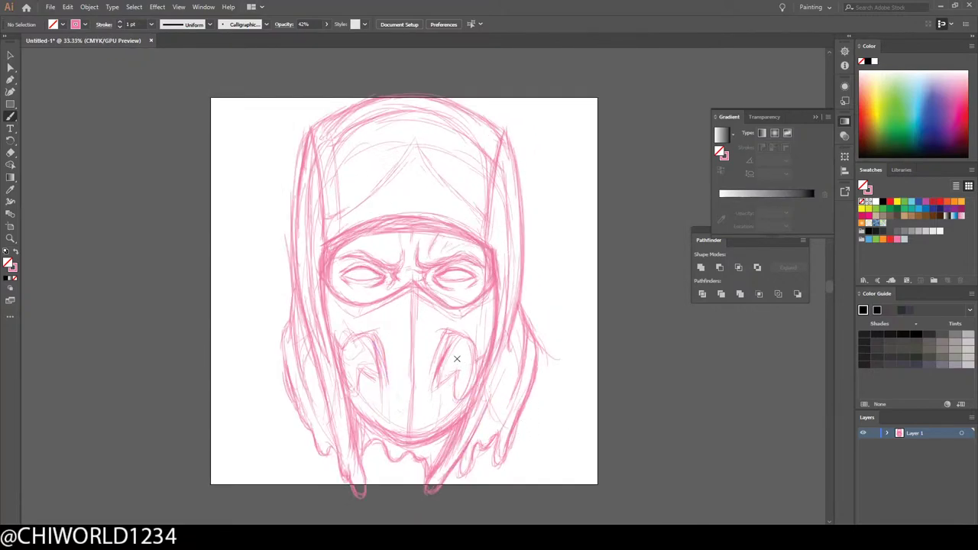
scroll(451, 357, up, 1)
key(ctrl+plus)
scroll(444, 354, down, 2)
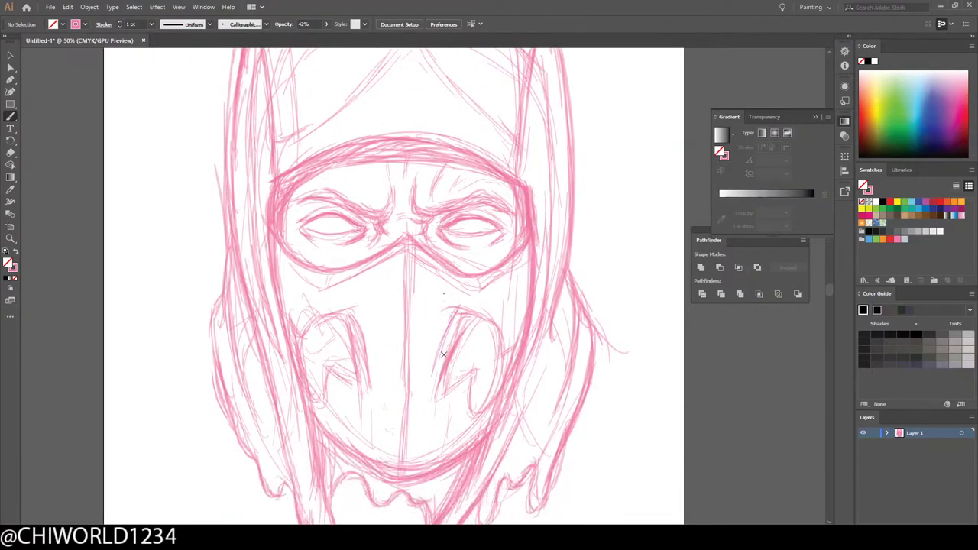
key(ctrl+plus)
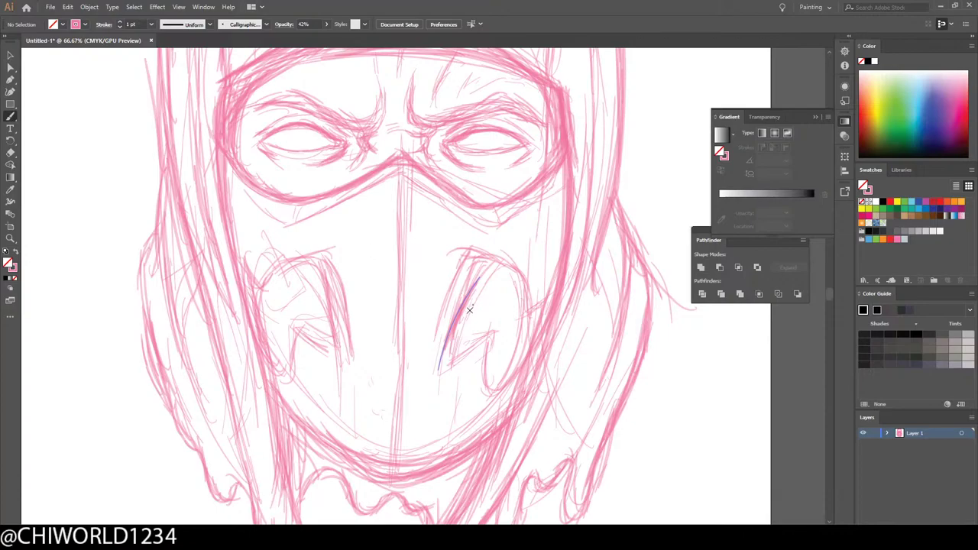
mouse_move(456, 352)
mouse_down()
mouse_move(469, 290)
mouse_move(460, 317)
mouse_move(493, 269)
mouse_up()
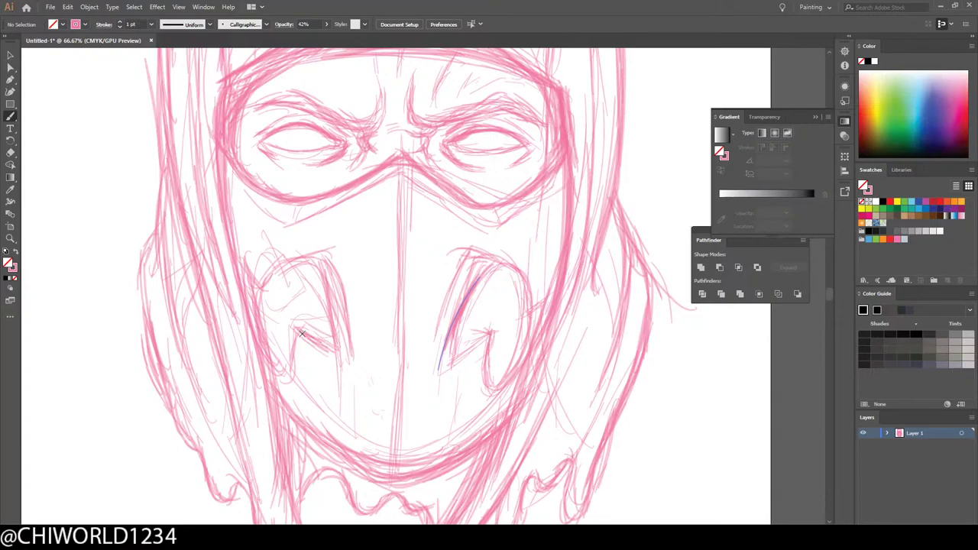
mouse_move(302, 334)
mouse_down()
mouse_move(299, 322)
mouse_move(334, 328)
mouse_up()
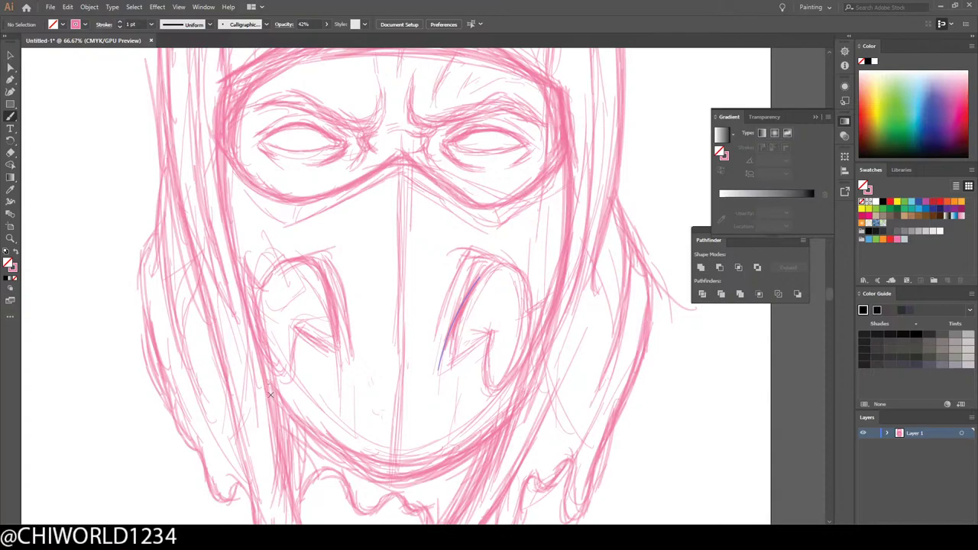
Step: Reinforce the rounded top of the mask's right cheek vent with additional brush strokes
key(ctrl+minus)
key(ctrl+minus)
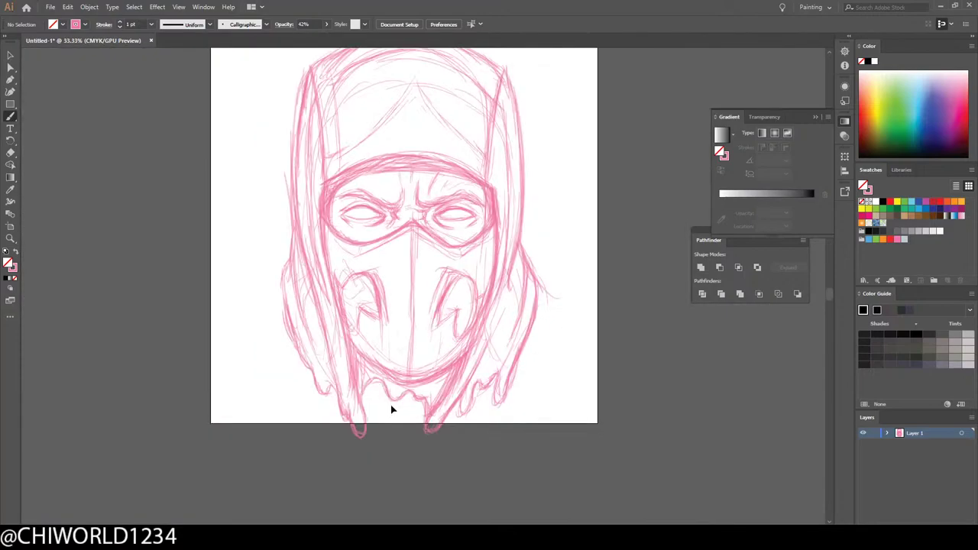
scroll(391, 406, up, 2)
key(ctrl+plus)
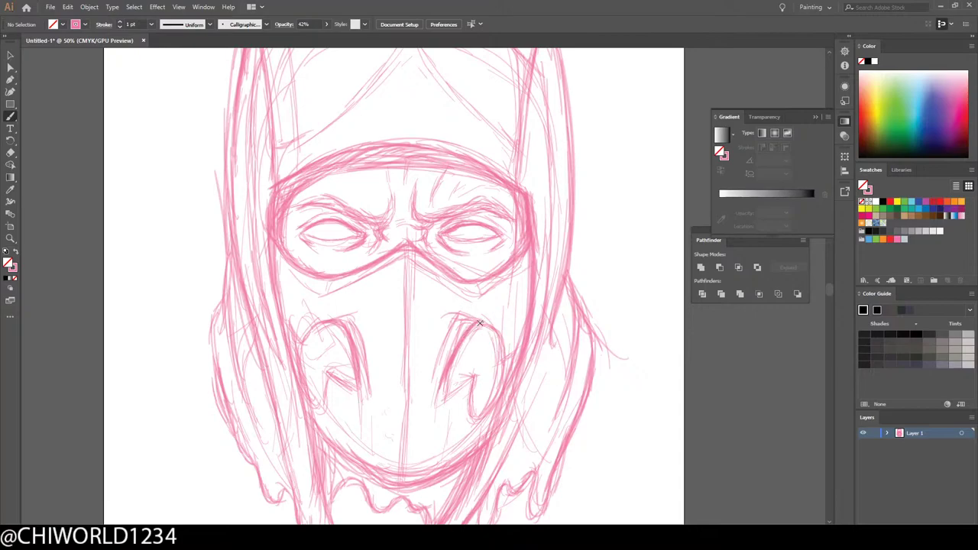
drag(497, 330, 470, 321)
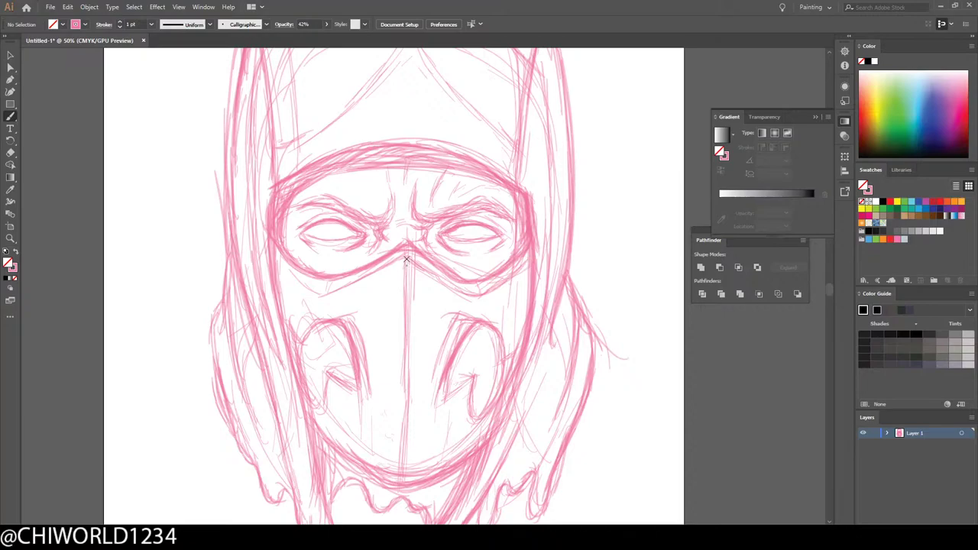
Step: Strengthen the mask's centre seam and upper edge, and sketch short slanted slits beneath the cheek vents on both sides
drag(407, 259, 402, 397)
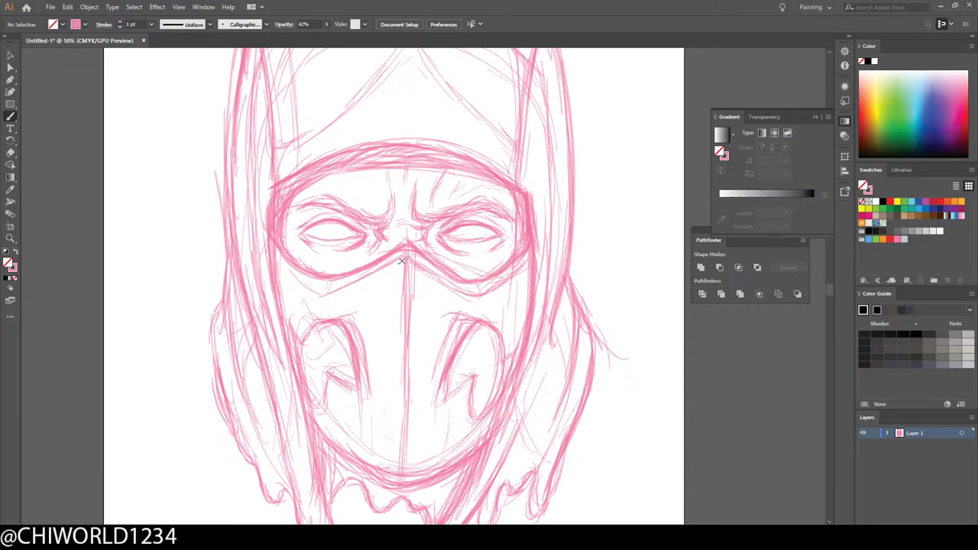
drag(401, 261, 318, 283)
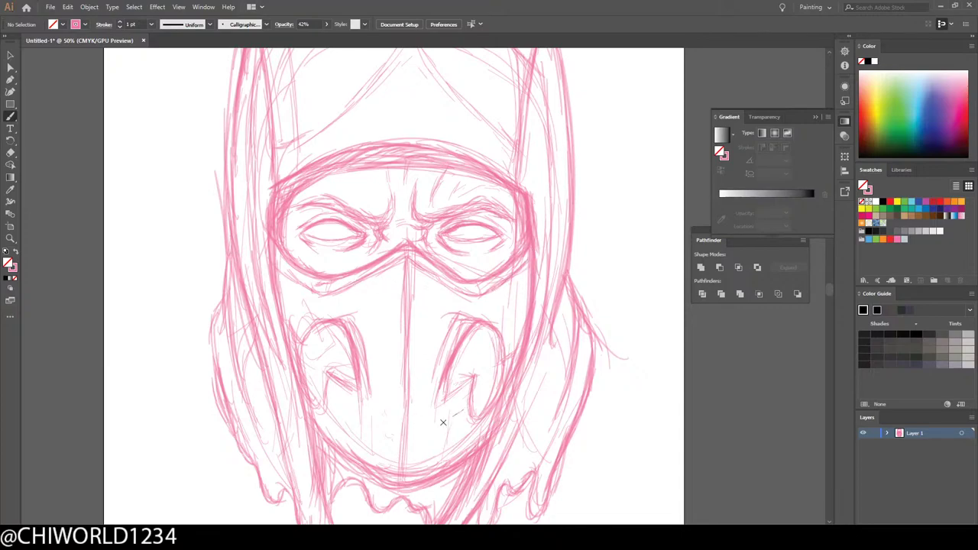
mouse_move(434, 422)
mouse_down()
mouse_move(438, 444)
mouse_move(461, 421)
mouse_move(429, 443)
mouse_move(466, 431)
mouse_move(433, 448)
mouse_up()
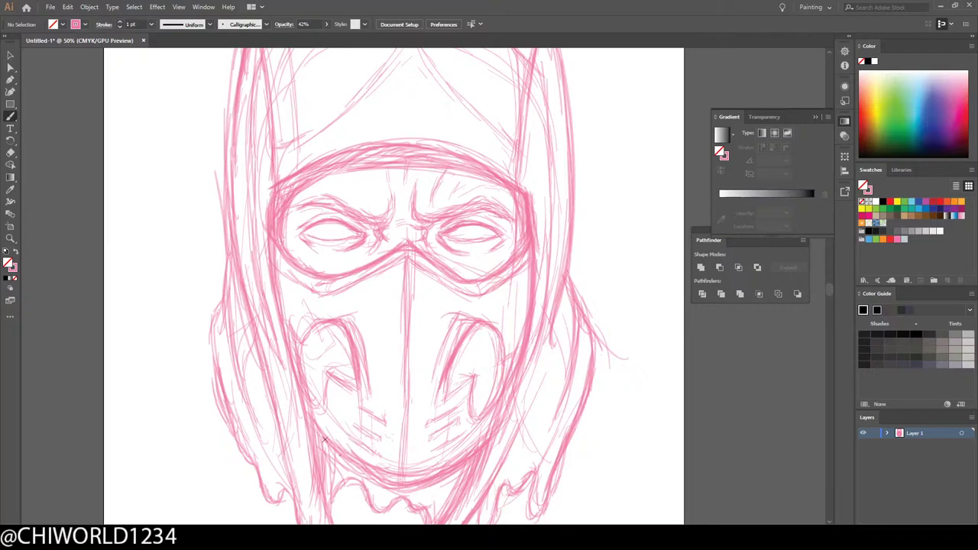
Step: Sketch curved inner contour lines inside both cheek vents of the mask
scroll(319, 434, down, 2)
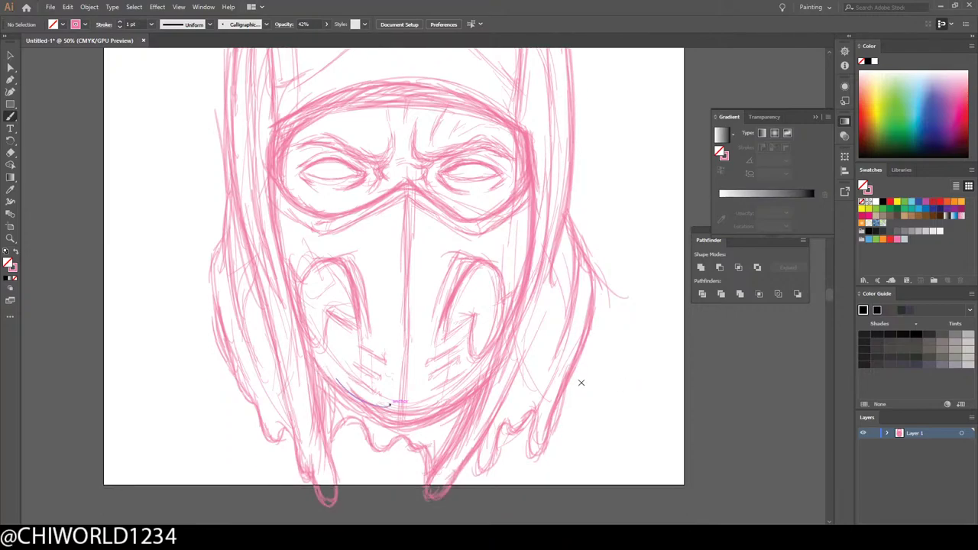
key(ctrl+minus)
key(ctrl+minus)
key(ctrl+plus)
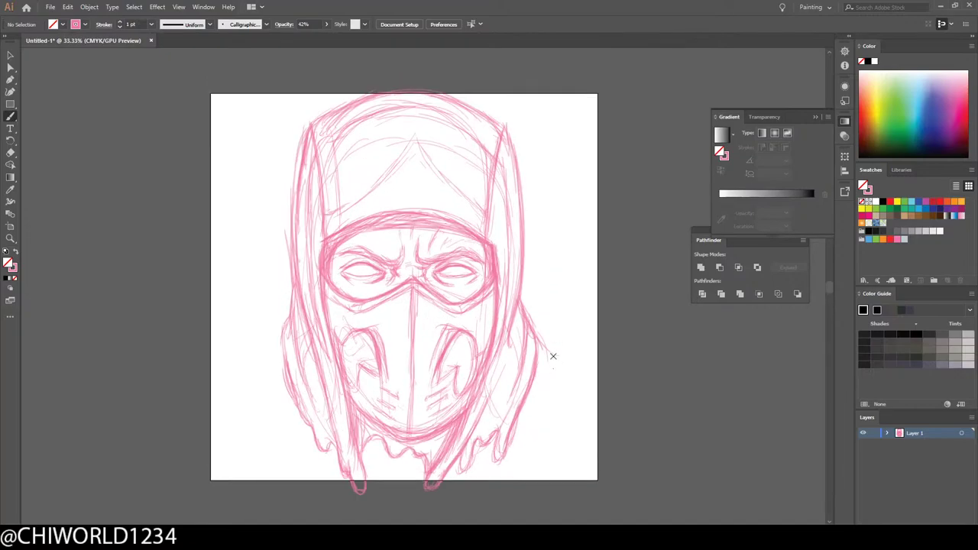
key(ctrl+plus)
key(ctrl+minus)
scroll(507, 310, up, 1)
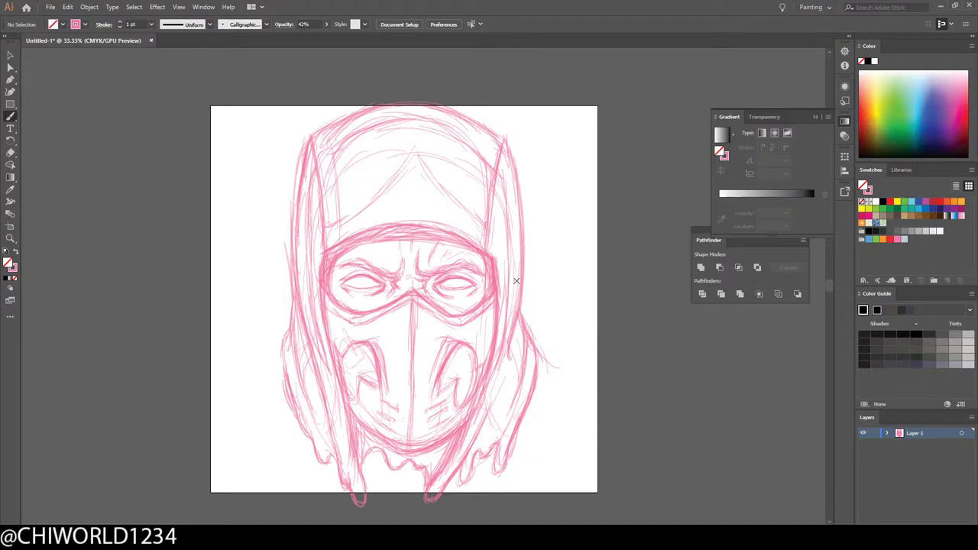
key(ctrl+plus)
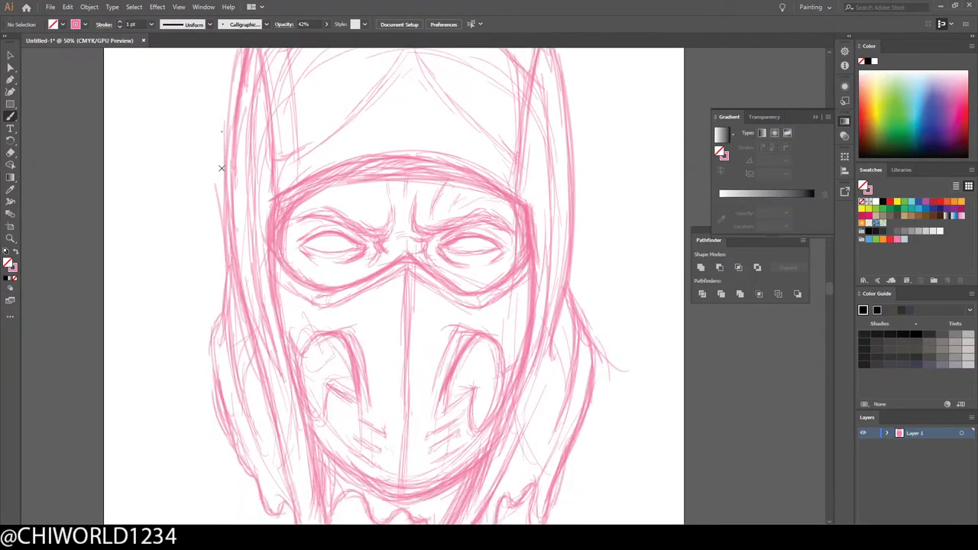
drag(317, 356, 327, 387)
drag(470, 390, 491, 348)
Step: Darken the outer edge of the right cloth drape from its ragged hem up to where it meets the hood
key(ctrl+minus)
key(ctrl+minus)
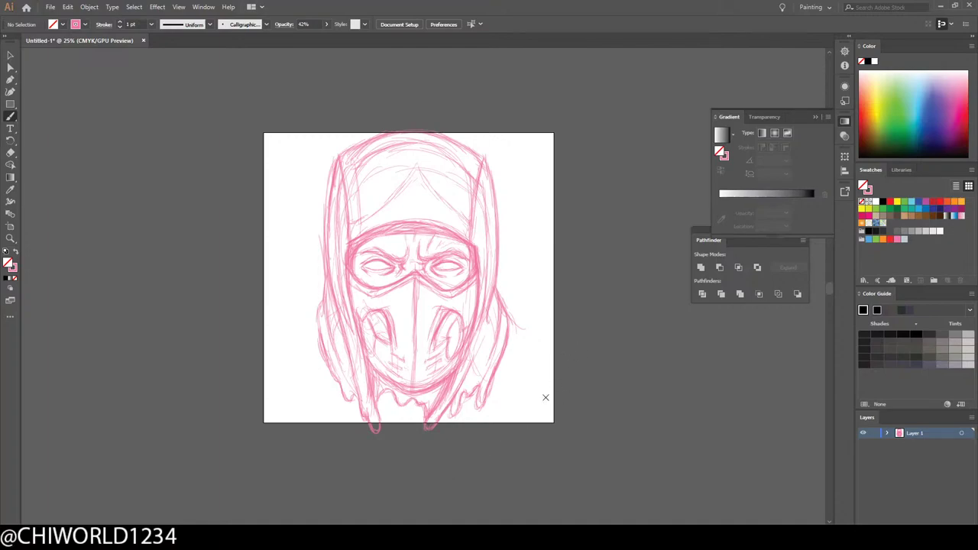
key(ctrl+plus)
key(ctrl+plus)
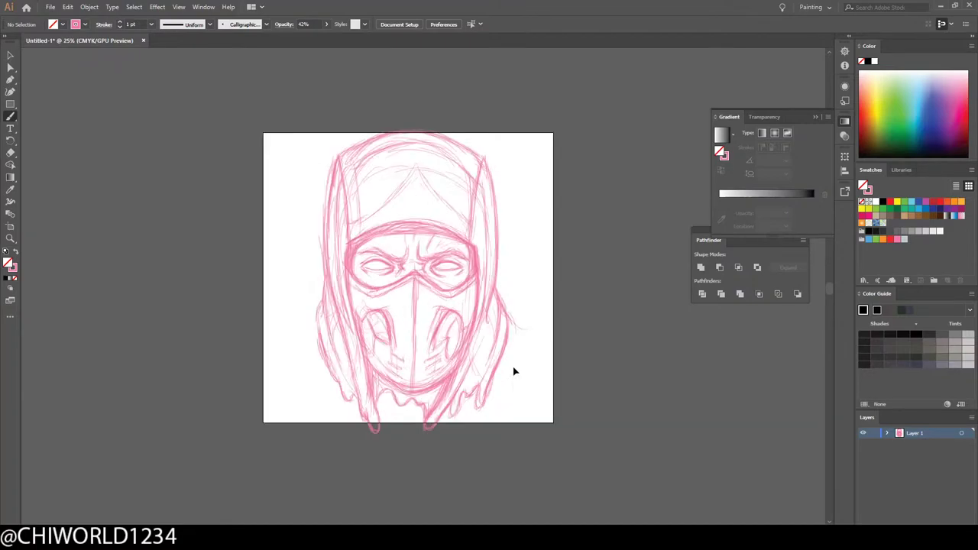
scroll(513, 368, down, 2)
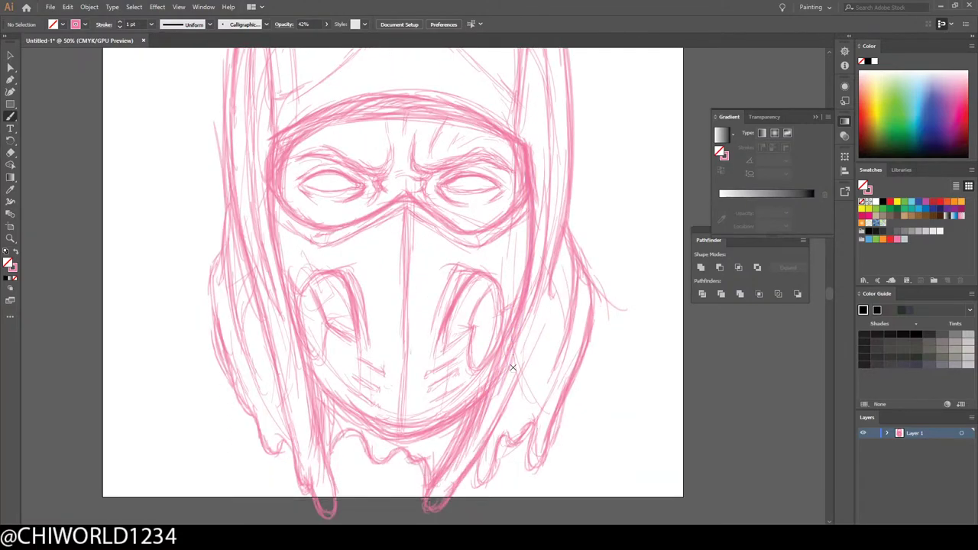
mouse_move(555, 432)
mouse_down()
mouse_move(592, 321)
mouse_move(574, 259)
mouse_up()
drag(584, 313, 572, 237)
drag(574, 280, 564, 222)
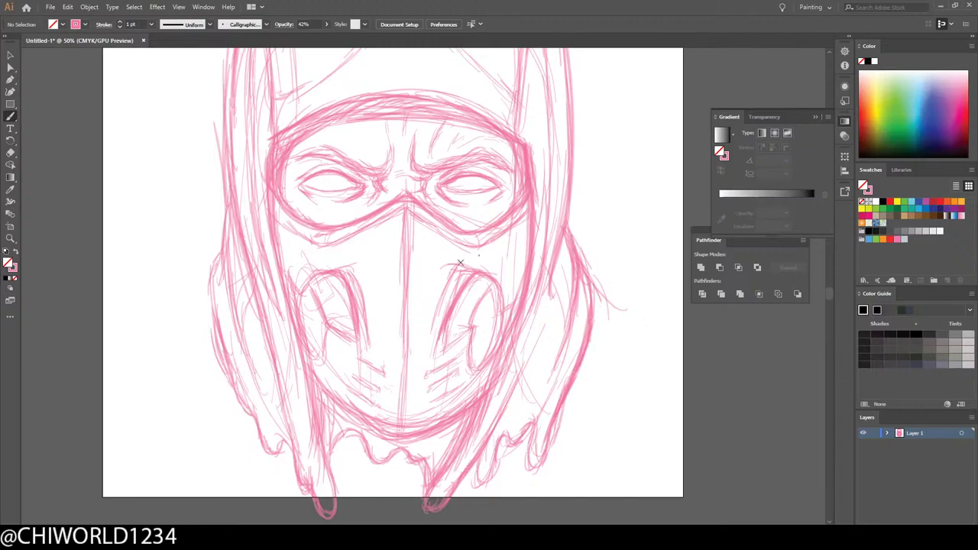
Step: Darken the left cloth drape's edges and reinforce the ragged hem on both sides of the neck
drag(253, 367, 237, 312)
drag(245, 348, 224, 238)
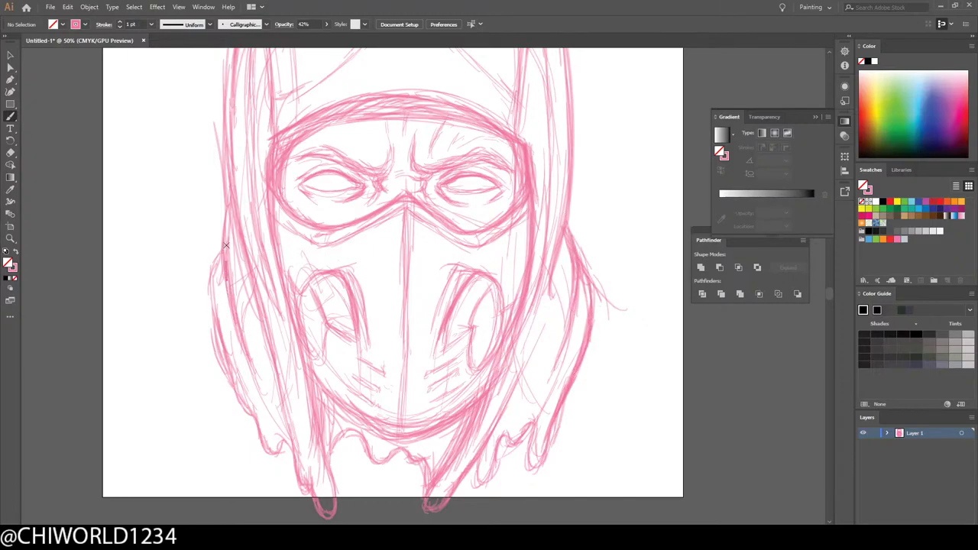
mouse_move(227, 279)
mouse_down()
mouse_move(228, 346)
mouse_move(265, 441)
mouse_move(283, 447)
mouse_move(266, 432)
mouse_move(293, 456)
mouse_move(341, 447)
mouse_move(329, 463)
mouse_move(339, 438)
mouse_move(351, 430)
mouse_move(368, 452)
mouse_up()
mouse_move(471, 463)
mouse_down()
mouse_move(481, 482)
mouse_move(497, 444)
mouse_move(492, 455)
mouse_move(524, 425)
mouse_move(525, 467)
mouse_move(542, 464)
mouse_move(570, 369)
mouse_move(568, 391)
mouse_up()
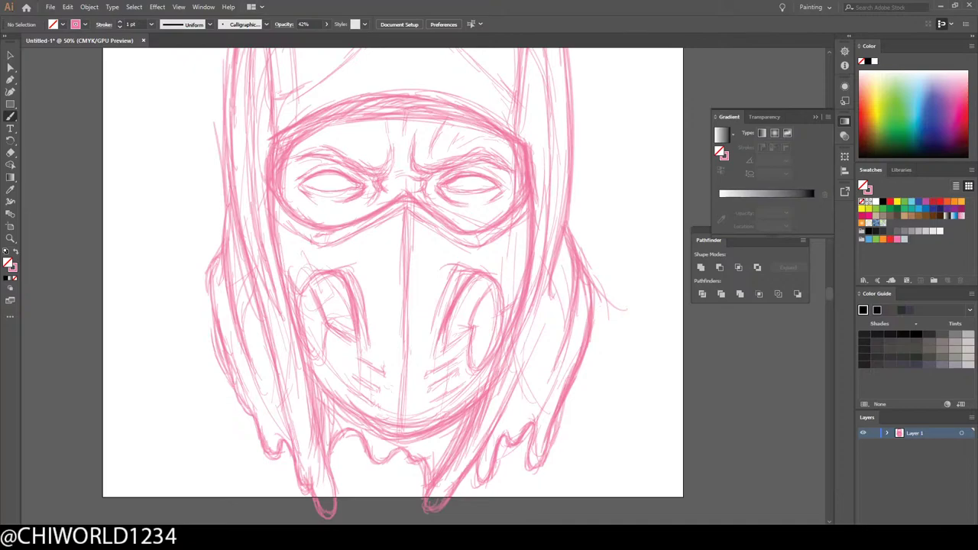
Step: Darken the hood's right outer edge beside the forehead, carrying the strokes up to its pointed upper corner
key(ctrl+minus)
key(ctrl+minus)
scroll(523, 458, up, 1)
key(ctrl+plus)
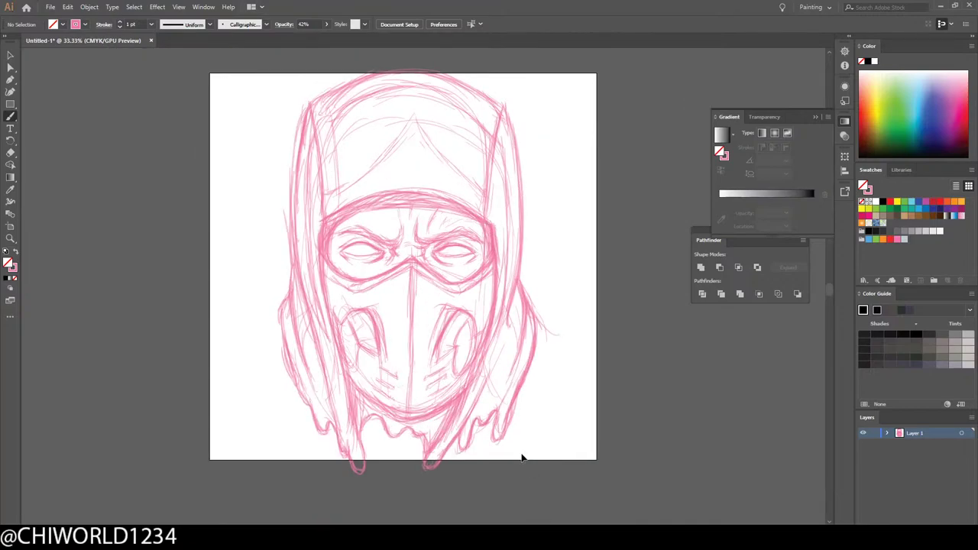
key(ctrl+plus)
scroll(522, 456, up, 2)
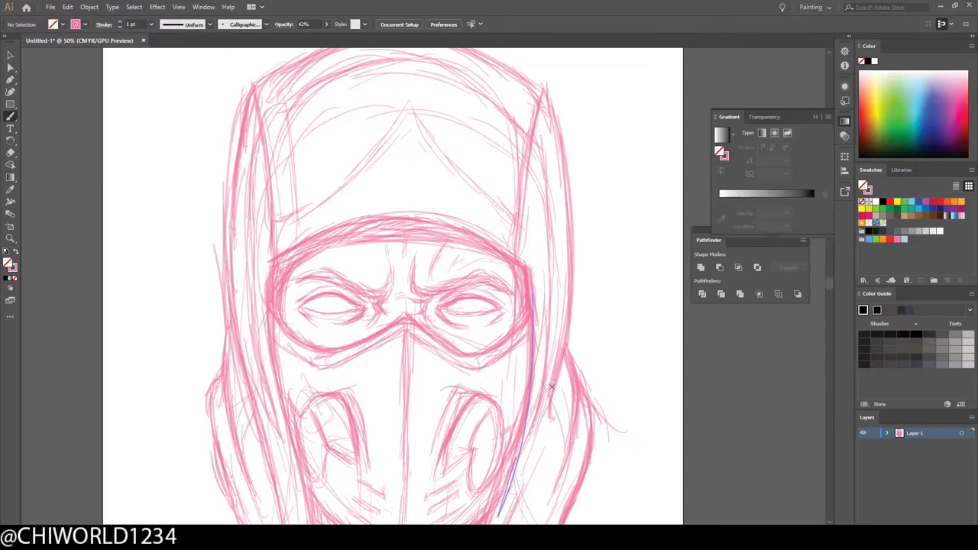
drag(567, 229, 550, 144)
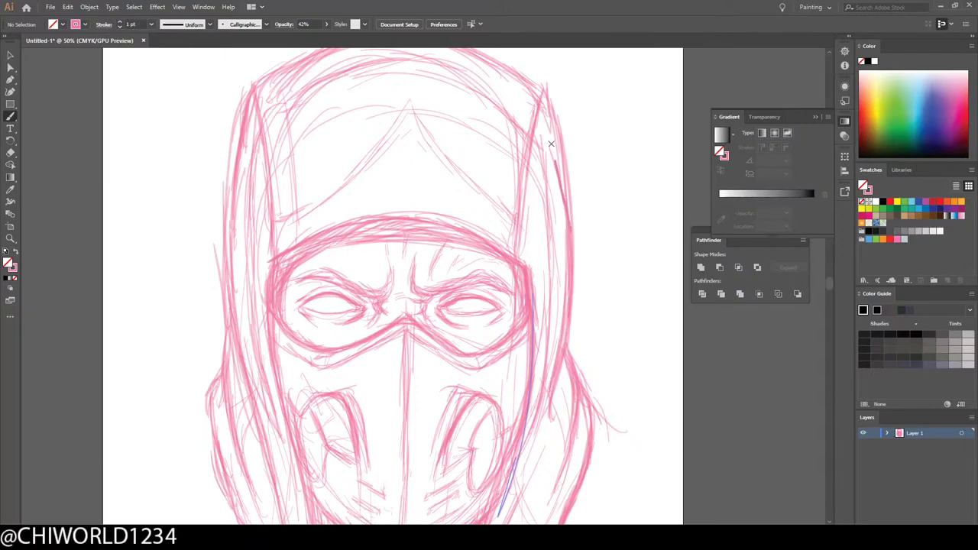
drag(567, 211, 548, 107)
drag(564, 183, 543, 92)
drag(552, 130, 548, 107)
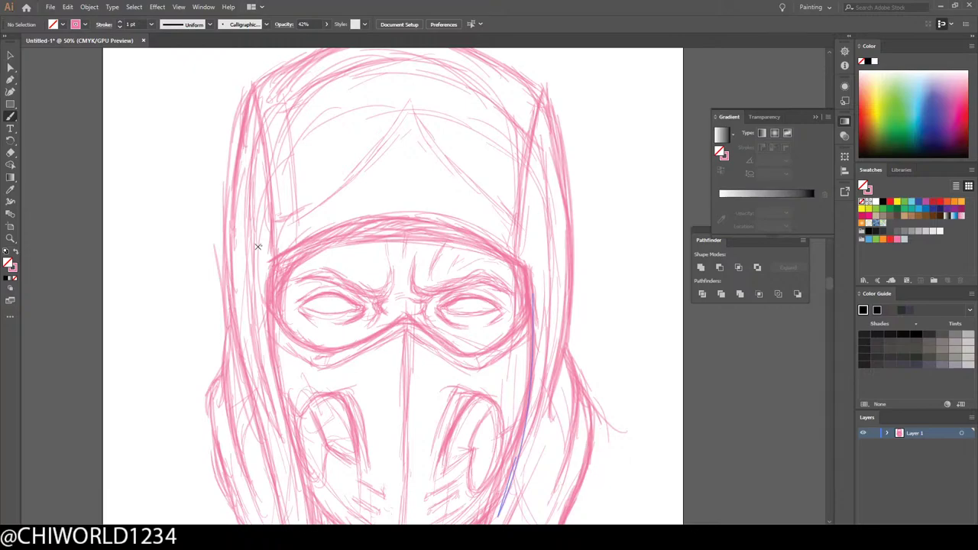
Step: Add strokes along the hood's left side band up to its pointed corner and onto the crown's inner line
mouse_move(249, 352)
mouse_down()
mouse_move(229, 239)
mouse_move(253, 87)
mouse_up()
drag(252, 140, 253, 98)
drag(255, 184, 256, 147)
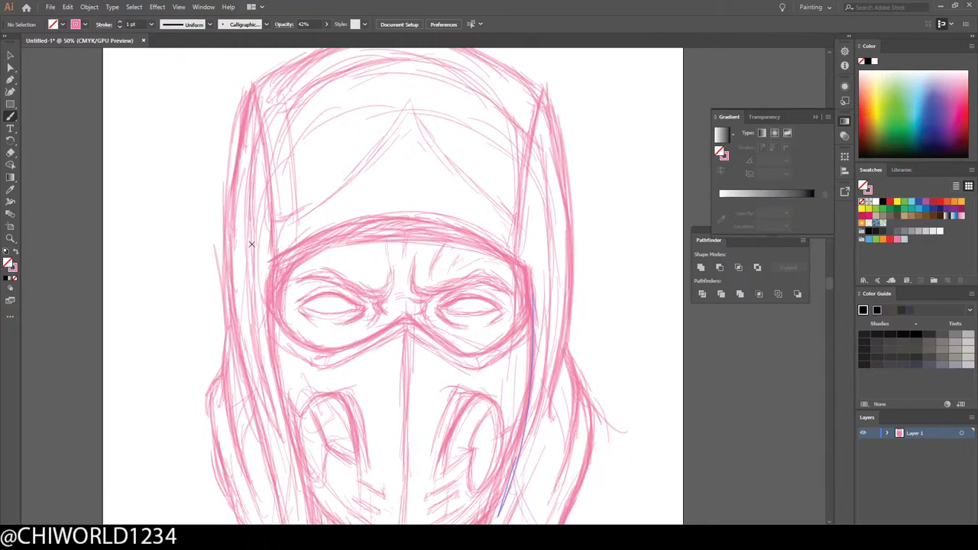
drag(253, 238, 261, 185)
drag(282, 113, 311, 91)
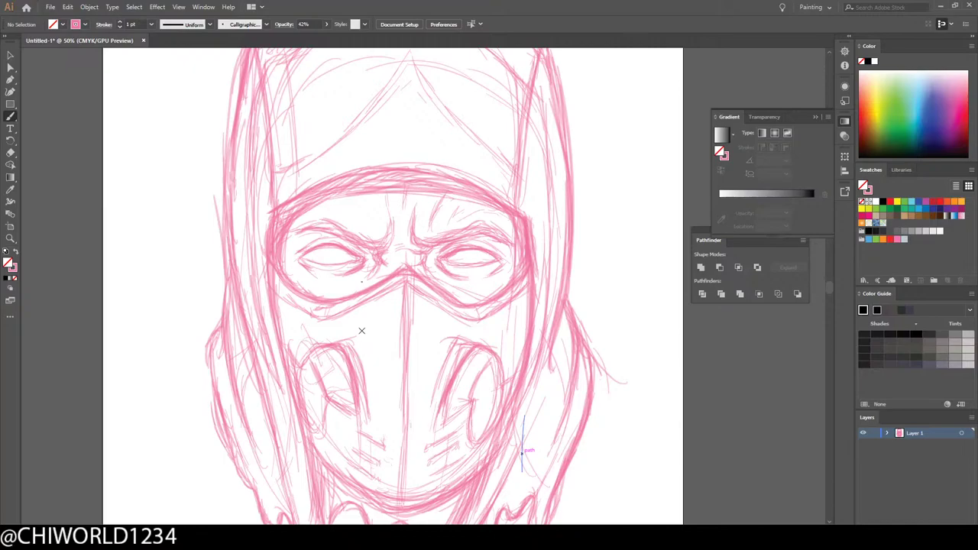
key(ctrl+minus)
key(ctrl+minus)
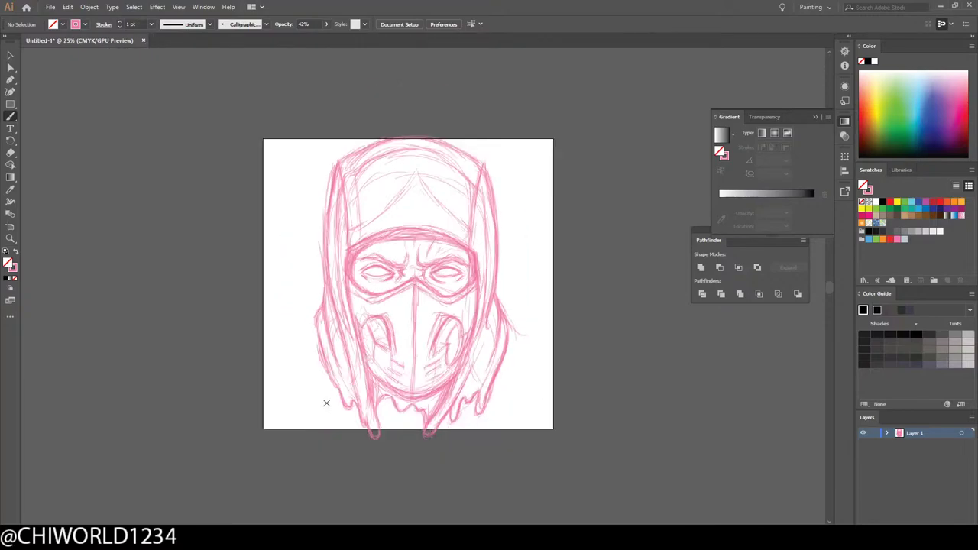
key(ctrl+equal)
scroll(330, 390, up, 1)
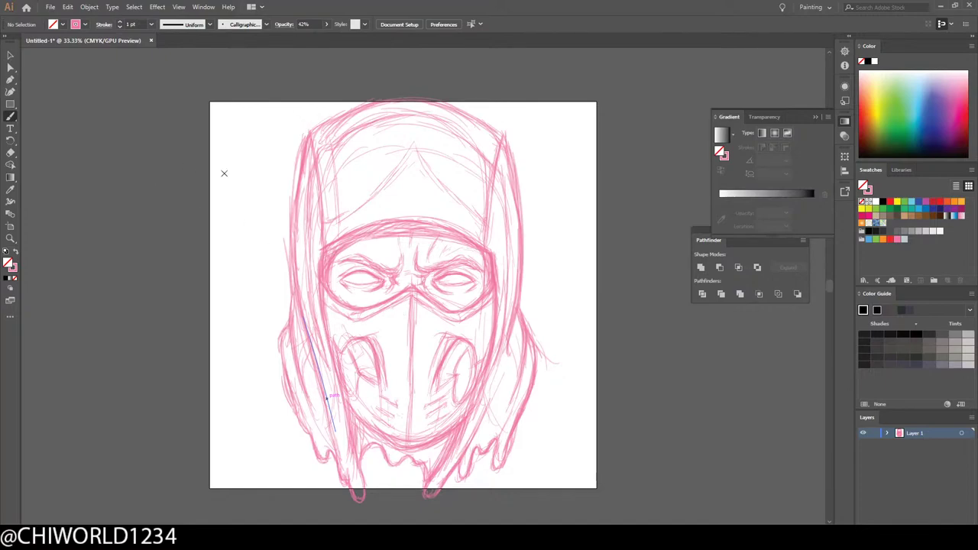
Step: Select and delete the stray strokes sticking out beside the right cloth drape of the sketch
click(10, 55)
click(200, 144)
click(544, 346)
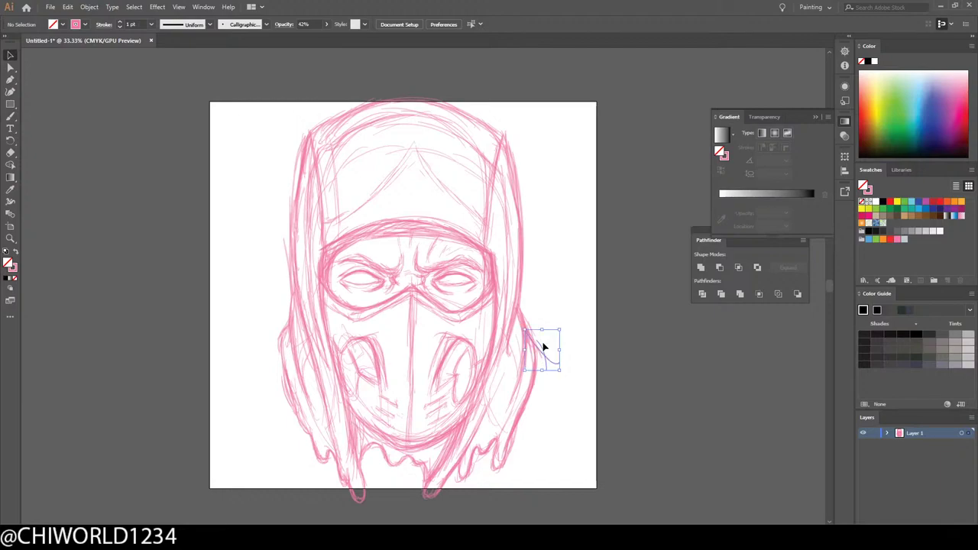
click(569, 363)
Step: Select the whole pink sketch and lower its opacity to 20% so it serves as a faint tracing guide
mouse_move(256, 100)
mouse_down()
mouse_move(452, 279)
mouse_move(517, 382)
mouse_move(608, 488)
mouse_move(607, 501)
mouse_up()
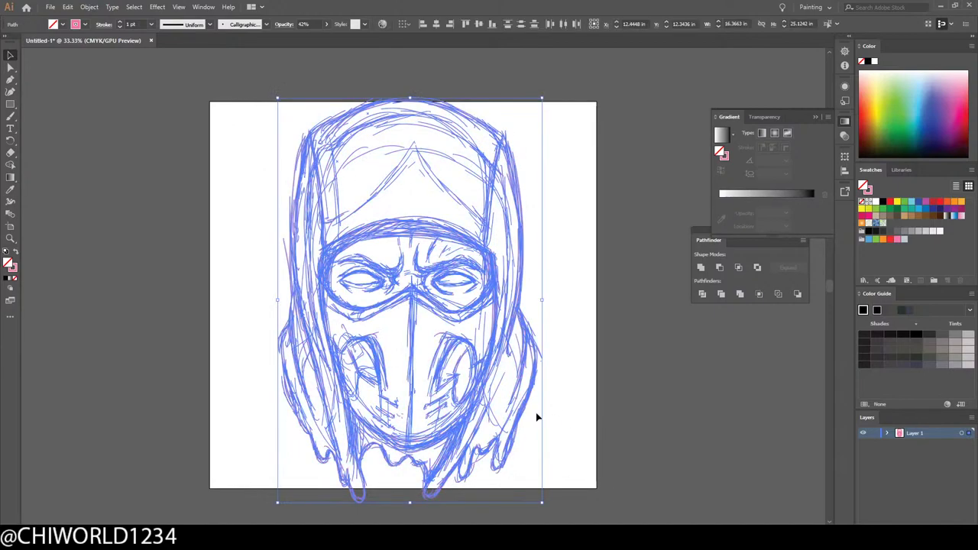
click(326, 23)
drag(303, 38, 299, 39)
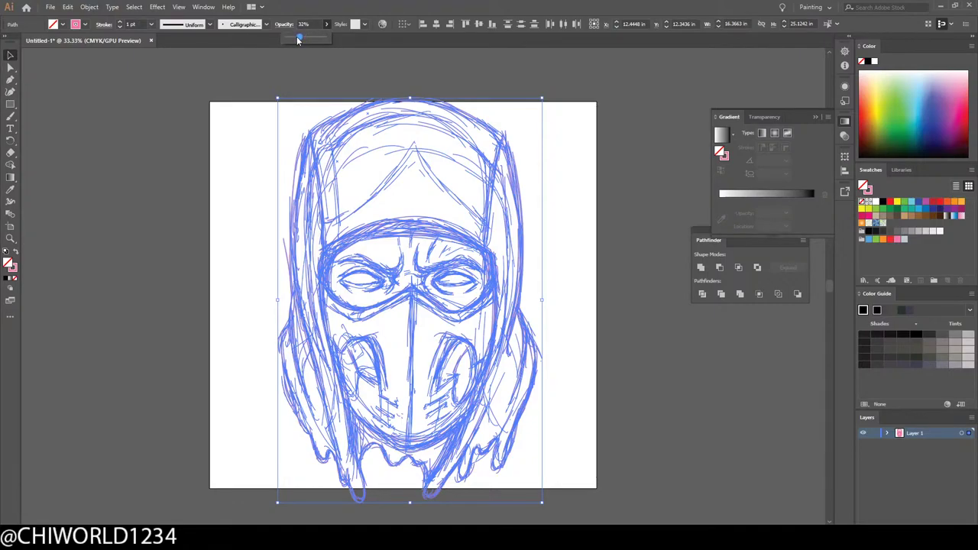
click(556, 314)
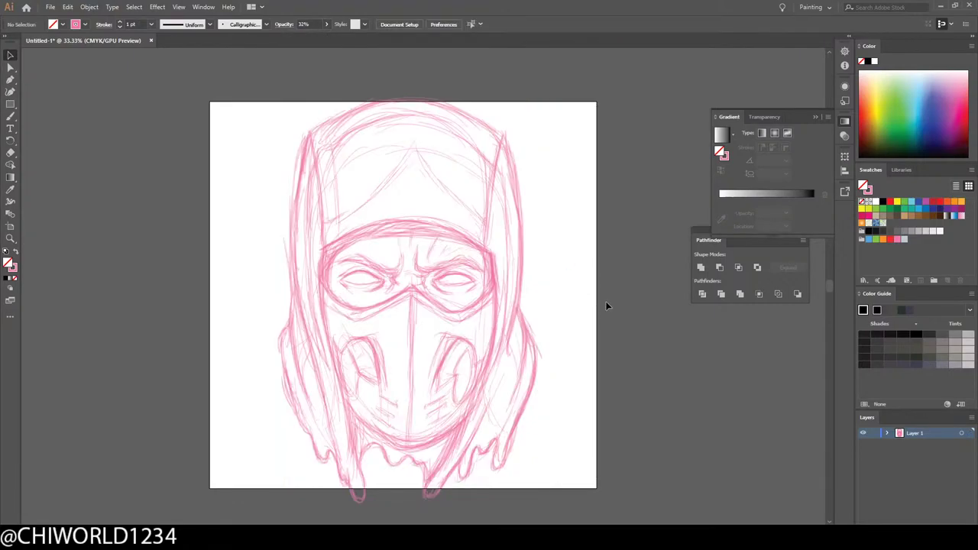
mouse_move(257, 101)
mouse_down()
mouse_move(424, 226)
mouse_move(591, 499)
mouse_up()
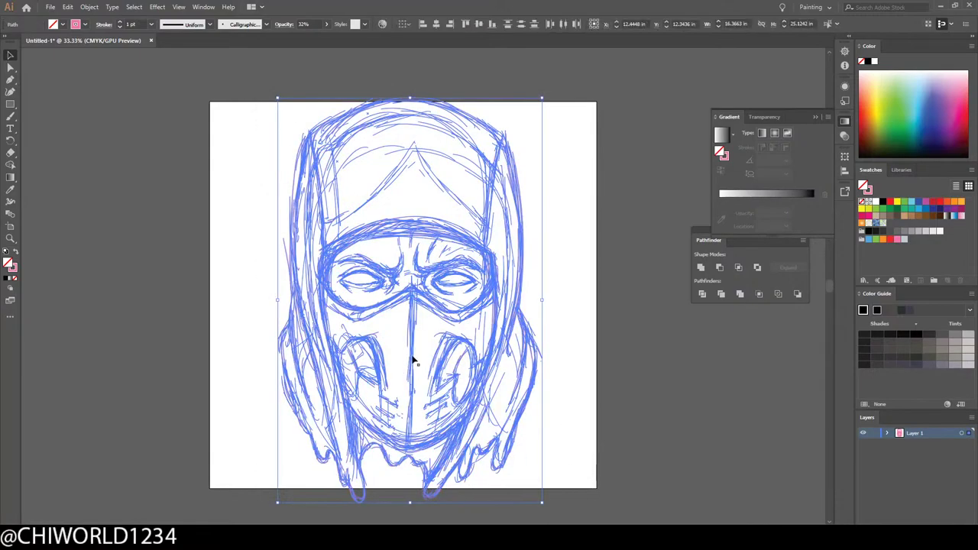
click(327, 24)
drag(302, 38, 296, 41)
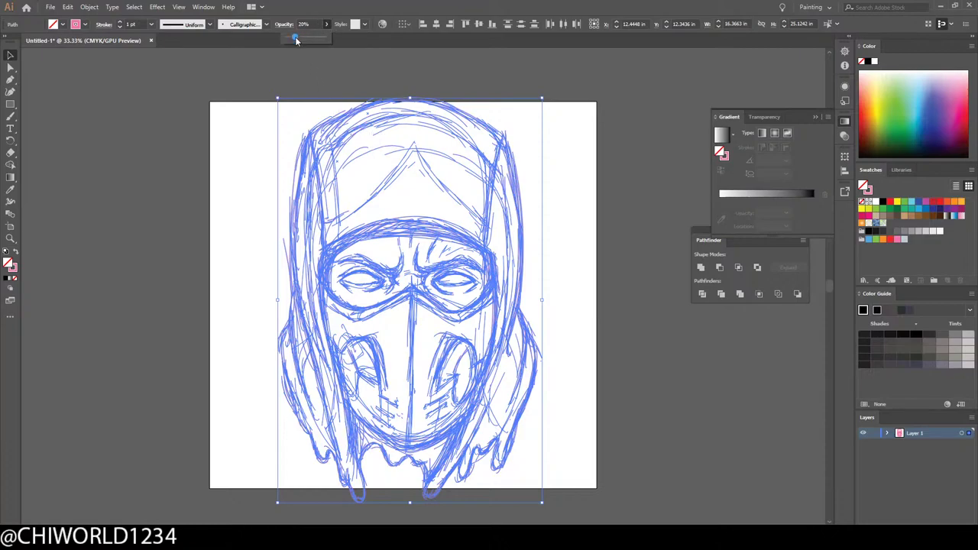
click(670, 374)
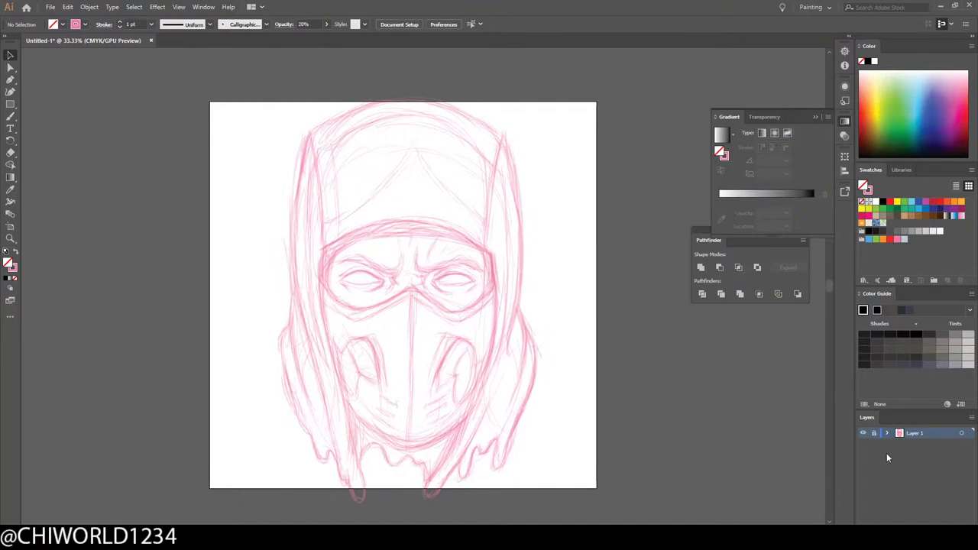
Step: Add a new layer above the locked sketch layer and ready the Paintbrush with the default black stroke
key(ctrl+l)
click(35, 120)
click(6, 253)
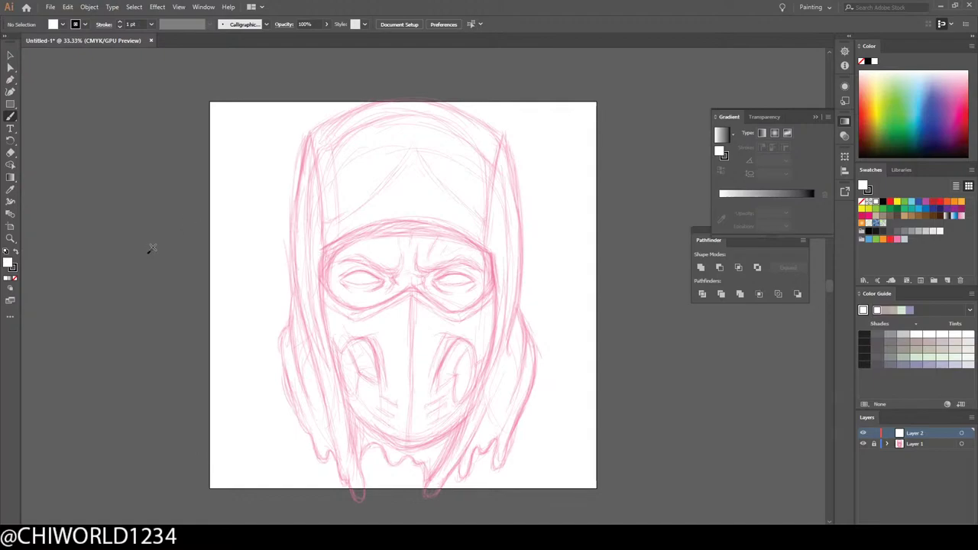
drag(150, 252, 145, 214)
key(ctrl+z)
Step: Ink the inner edges of both hanging cloth strips in black, from their rounded lower tips up to the hood's brow corners
scroll(279, 395, down, 2)
key(ctrl+equal)
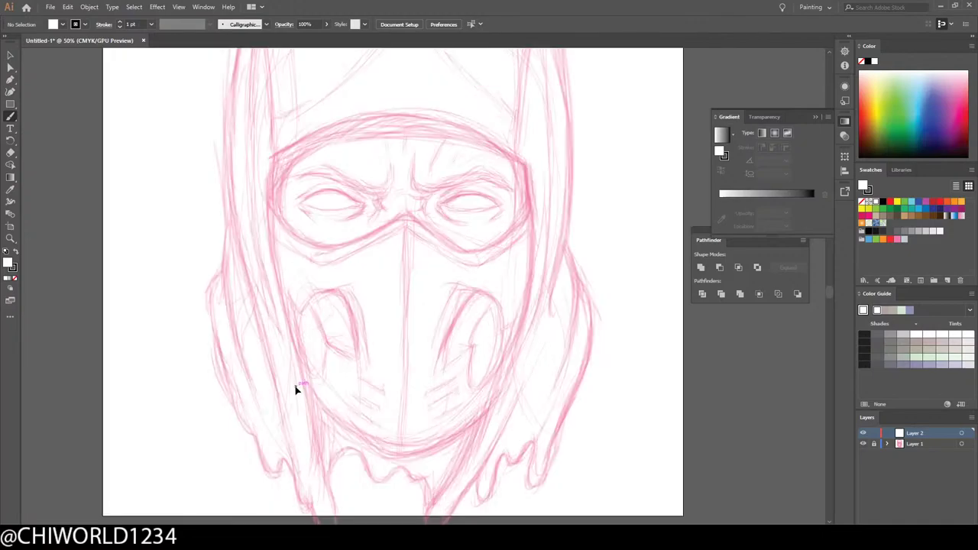
scroll(295, 386, down, 1)
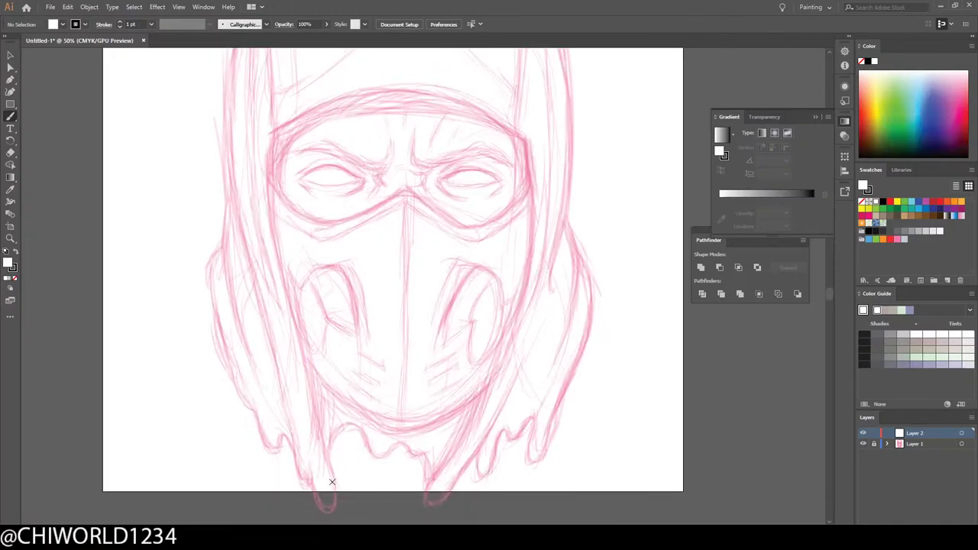
scroll(331, 482, up, 1)
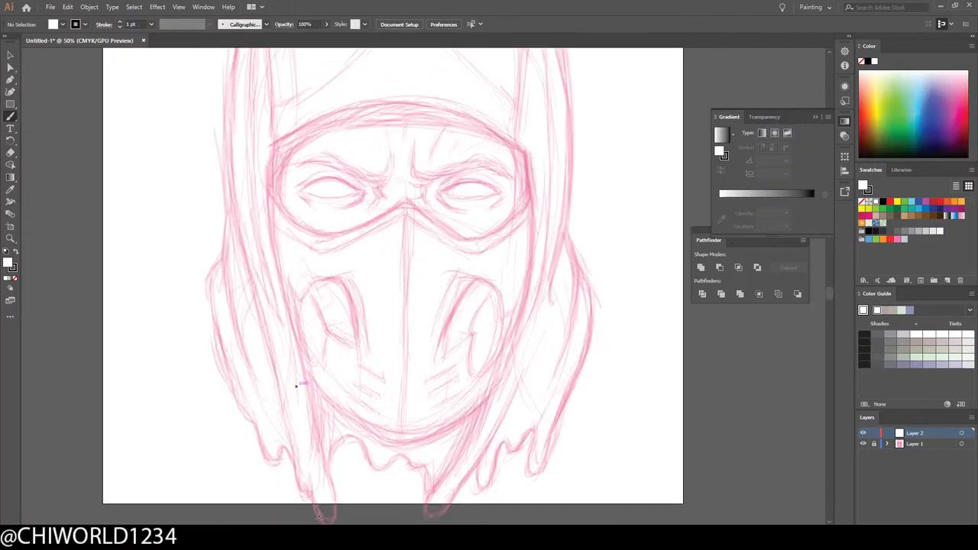
mouse_move(334, 515)
mouse_down()
mouse_move(277, 267)
mouse_move(277, 146)
mouse_up()
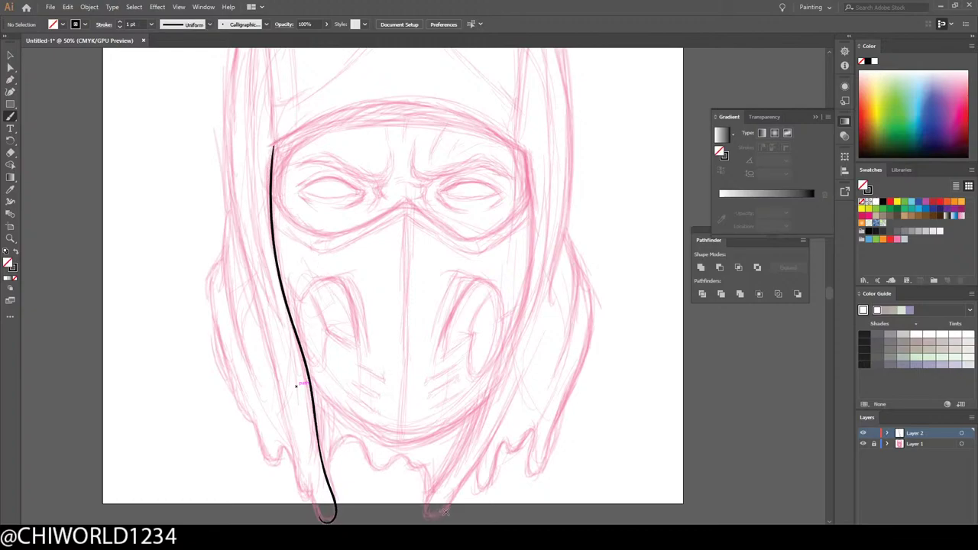
mouse_move(445, 511)
mouse_down()
mouse_move(430, 521)
mouse_move(425, 504)
mouse_move(490, 396)
mouse_move(523, 300)
mouse_move(525, 148)
mouse_up()
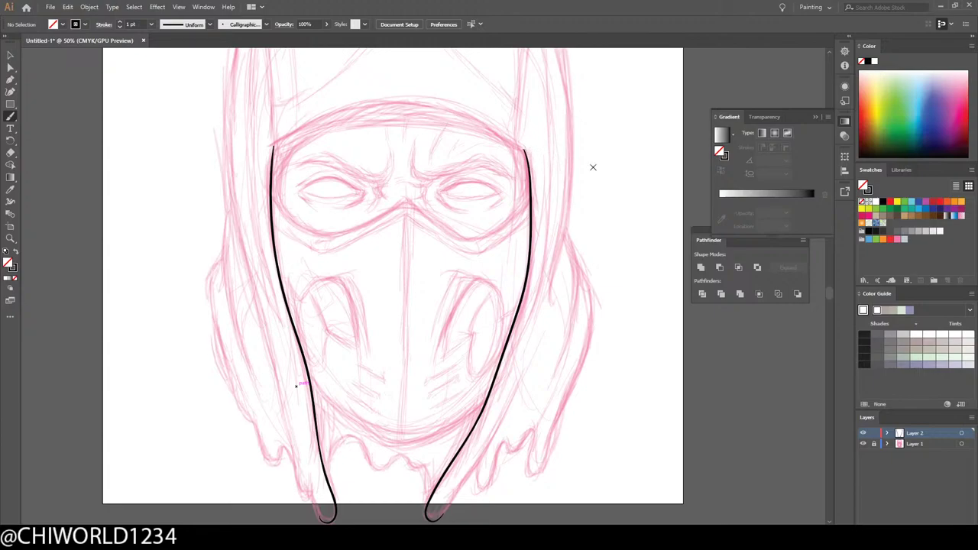
Step: Ink the hood's brow edge as a slightly wavy arch above the eyes, joining the left and right face lines
scroll(580, 164, up, 2)
key(ctrl+plus)
key(ctrl+plus)
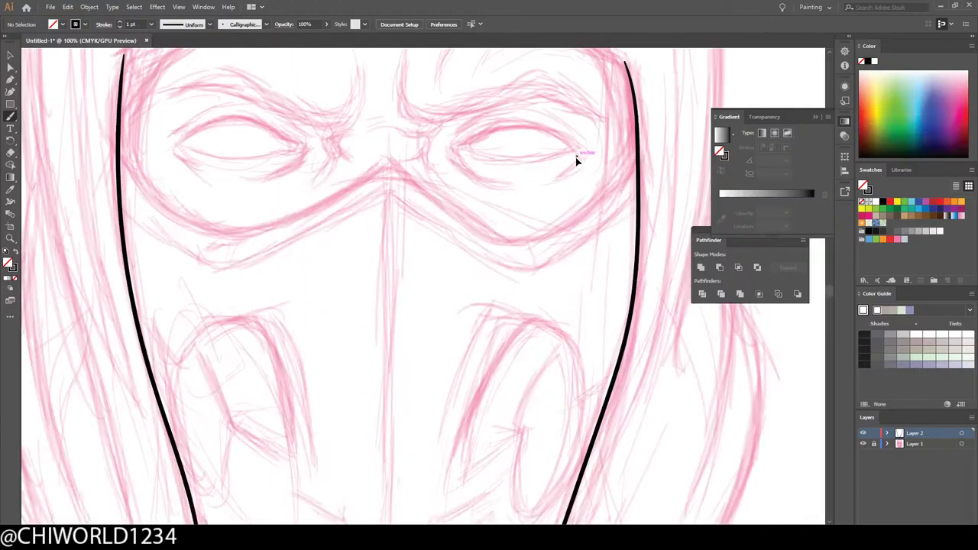
scroll(577, 160, up, 2)
scroll(575, 159, up, 2)
scroll(576, 159, up, 1)
scroll(576, 159, down, 1)
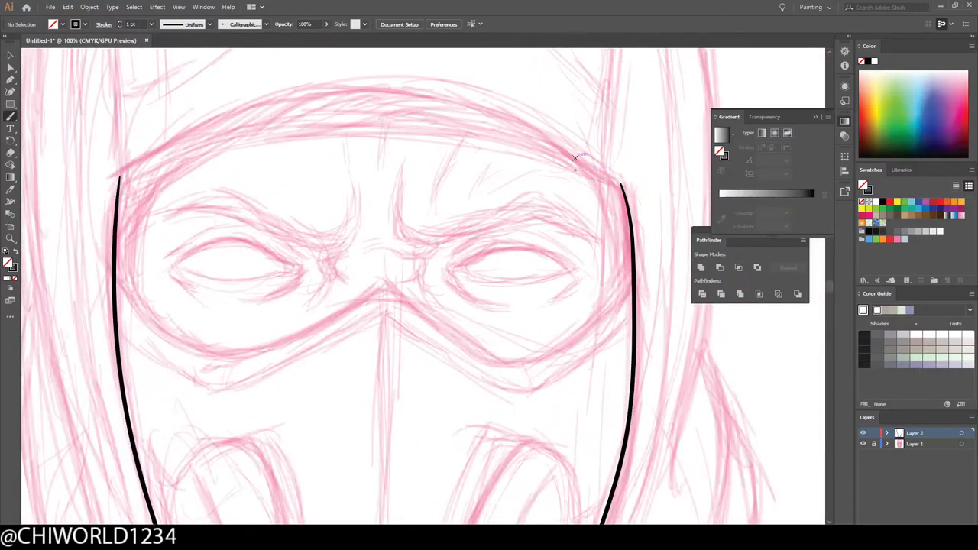
scroll(574, 159, up, 2)
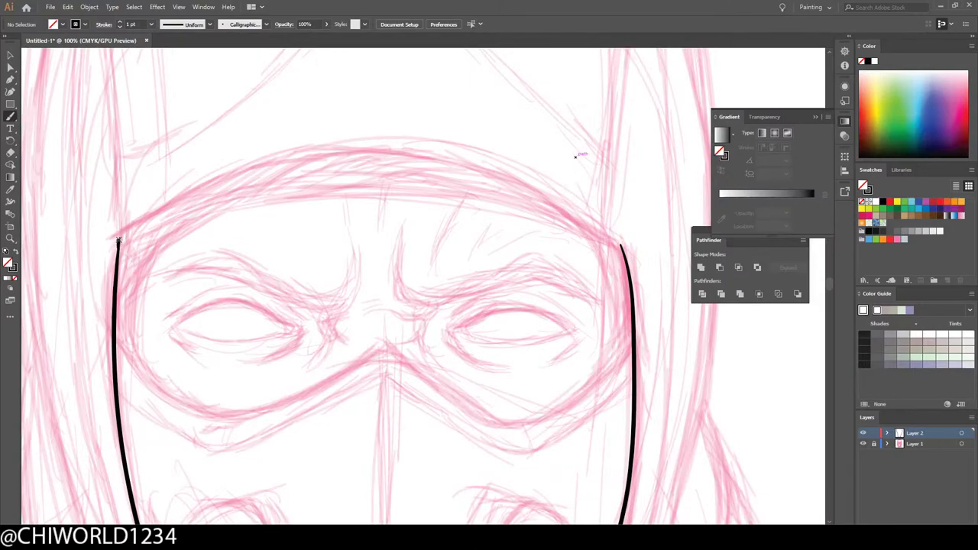
mouse_move(119, 237)
mouse_down()
mouse_move(224, 185)
mouse_move(290, 169)
mouse_move(398, 167)
mouse_move(536, 203)
mouse_move(619, 243)
mouse_move(633, 285)
mouse_up()
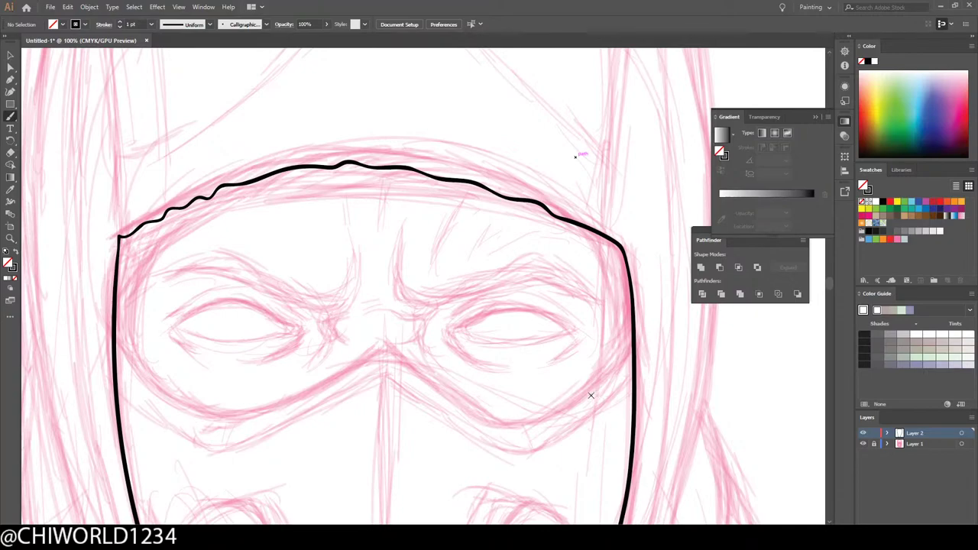
Step: Ink the mask's upper edge from face line to face line, dipping below each eye and peaking over the nose
key(ctrl+minus)
key(ctrl+minus)
key(ctrl+minus)
scroll(578, 393, down, 1)
key(ctrl+plus)
key(ctrl+plus)
key(ctrl+plus)
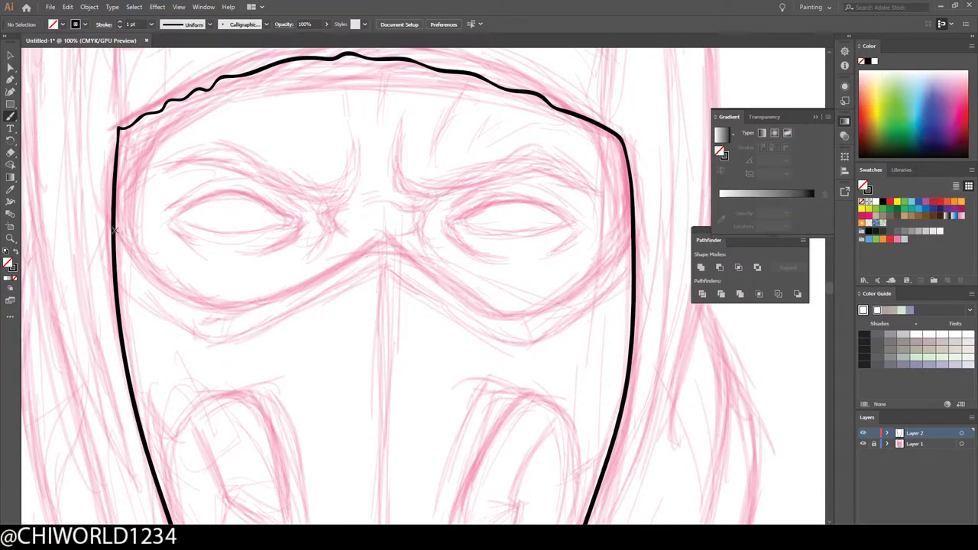
mouse_move(114, 231)
mouse_down()
mouse_move(213, 309)
mouse_move(250, 304)
mouse_move(382, 240)
mouse_move(489, 315)
mouse_move(528, 313)
mouse_move(592, 276)
mouse_move(634, 234)
mouse_up()
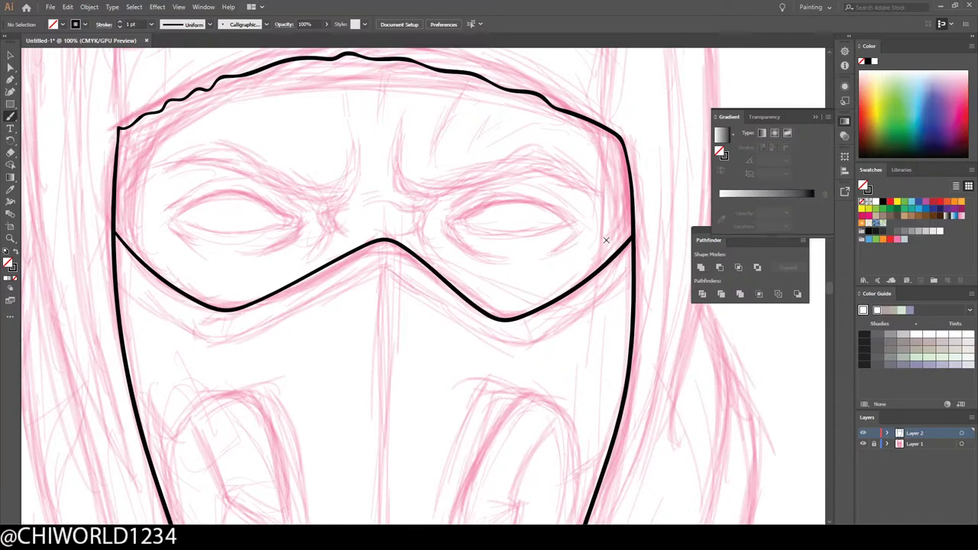
key(ctrl+z)
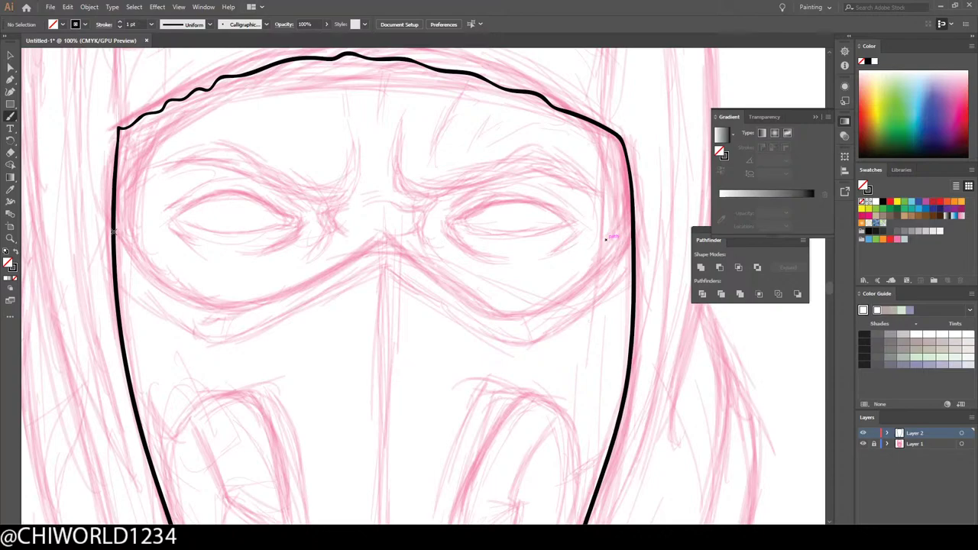
mouse_move(114, 232)
mouse_down()
mouse_move(183, 300)
mouse_move(221, 312)
mouse_move(376, 242)
mouse_move(489, 318)
mouse_move(512, 321)
mouse_move(588, 280)
mouse_move(633, 238)
mouse_up()
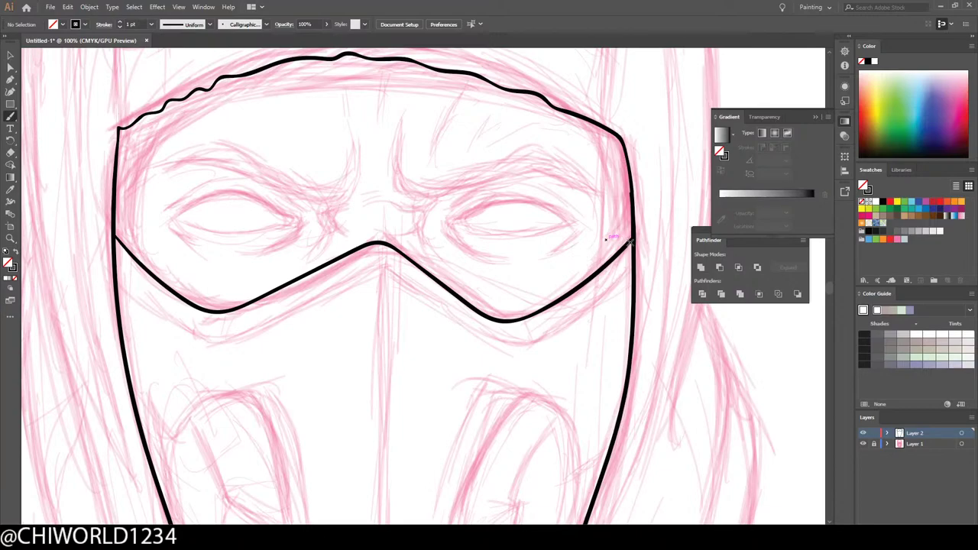
drag(631, 242, 625, 149)
Step: Check the black linework of the eye opening and face sides with the sketch layer hidden, and show the sketch again
key(ctrl+minus)
key(ctrl+minus)
key(ctrl+minus)
key(ctrl+minus)
key(ctrl+minus)
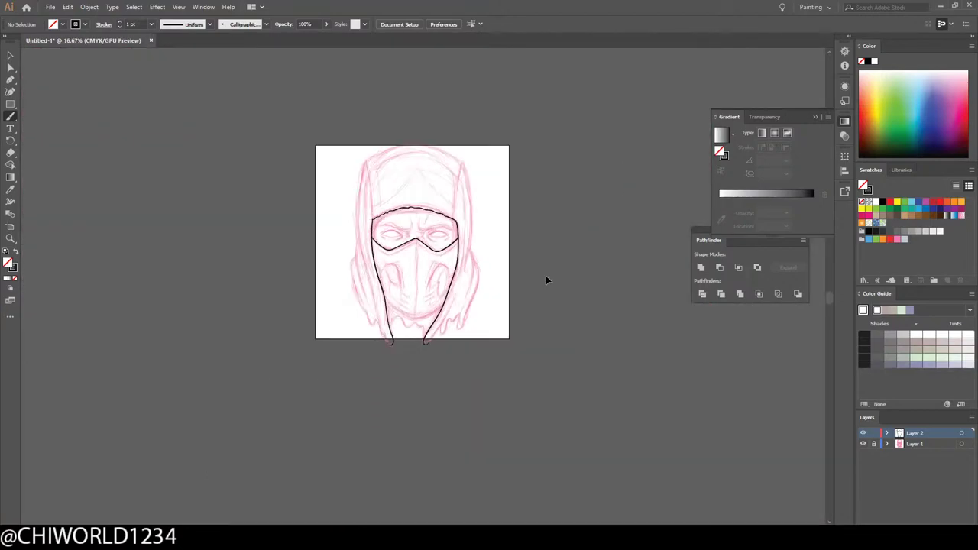
key(ctrl+plus)
key(ctrl+plus)
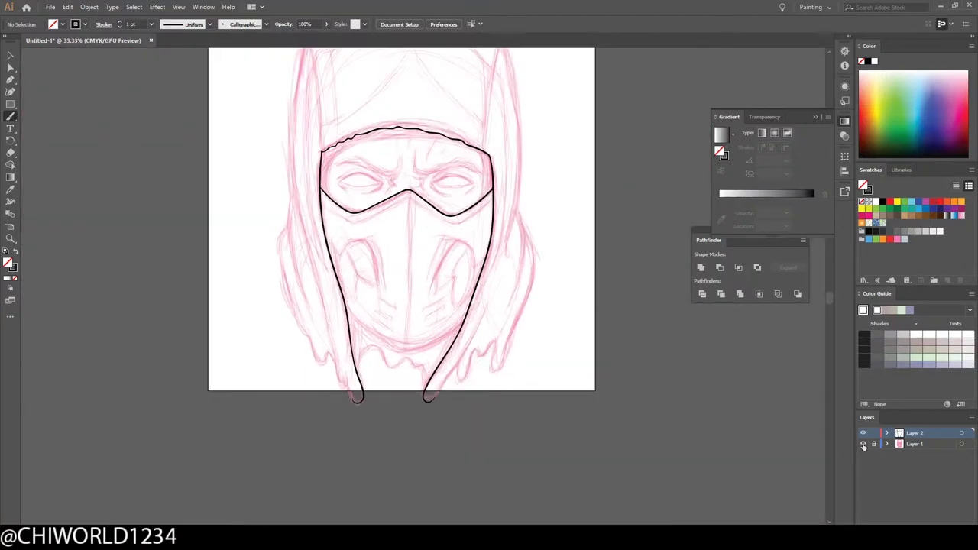
click(864, 444)
click(863, 444)
Step: Ink the mask's chin line as a smooth curve between the two inner cloth edges, following the sketched jaw
key(ctrl+plus)
key(ctrl+plus)
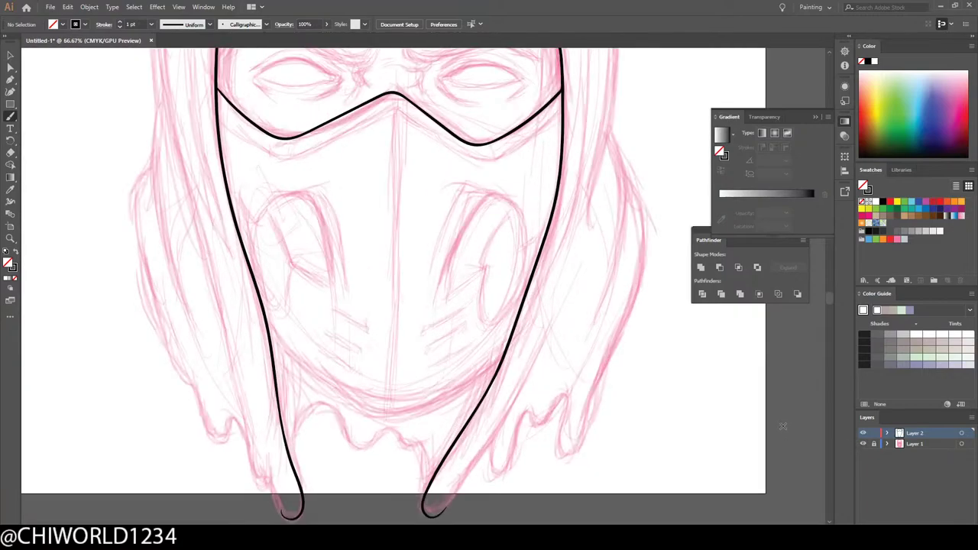
key(ctrl+plus)
scroll(771, 423, down, 1)
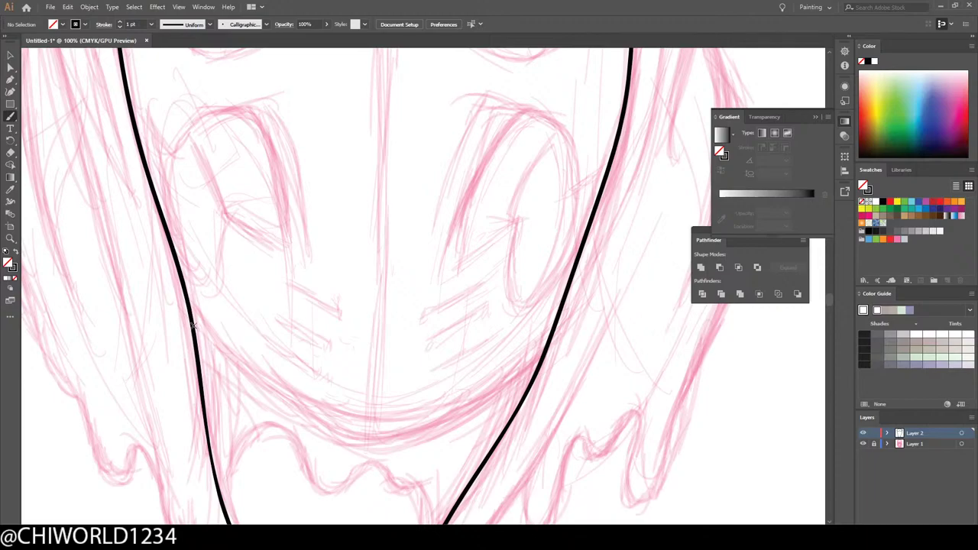
mouse_move(193, 326)
mouse_down()
mouse_move(280, 405)
mouse_move(339, 442)
mouse_move(378, 446)
mouse_move(531, 365)
mouse_move(553, 332)
mouse_up()
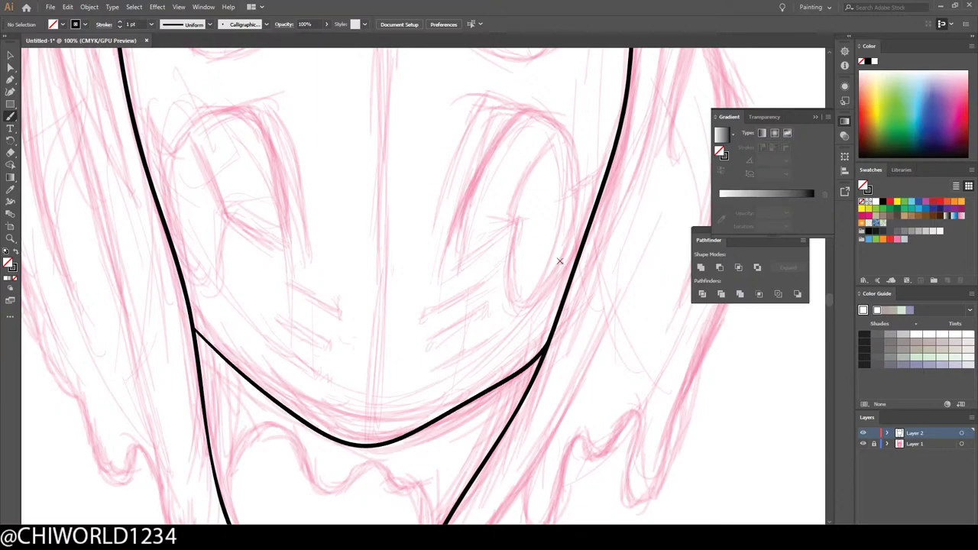
key(ctrl+z)
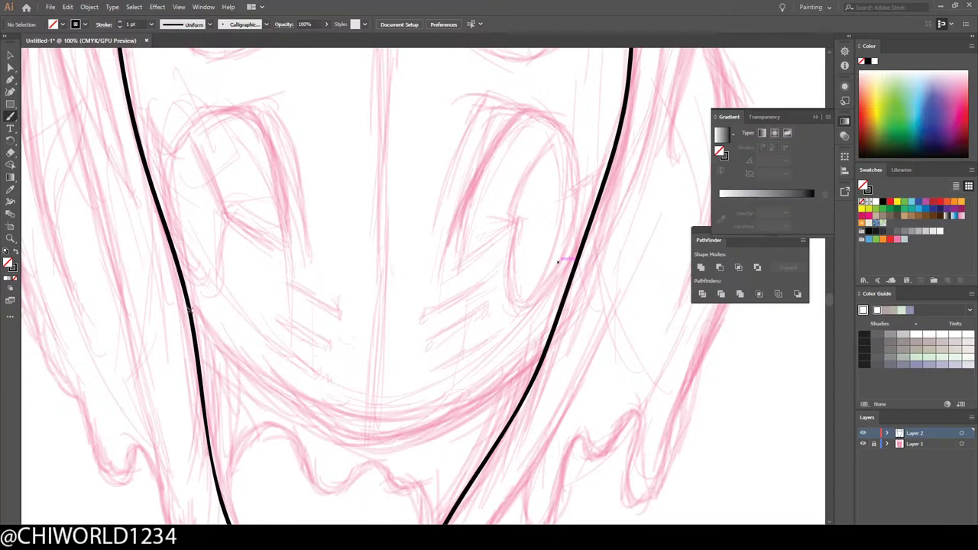
mouse_move(190, 309)
mouse_down()
mouse_move(239, 364)
mouse_move(357, 442)
mouse_move(394, 440)
mouse_move(441, 415)
mouse_move(526, 363)
mouse_move(551, 335)
mouse_up()
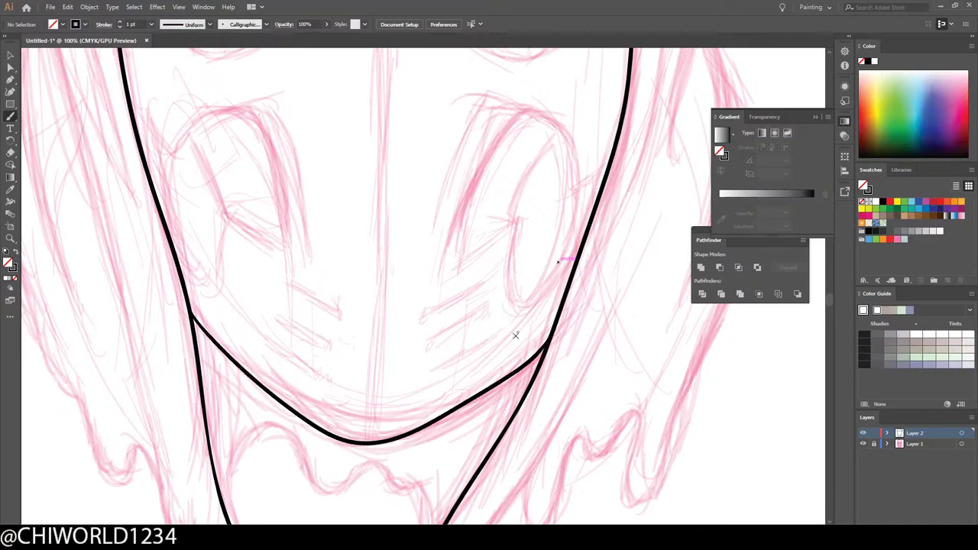
Step: Ink a thinner second line just below the mask's upper edge, running parallel to it from face line to face line
key(ctrl+minus)
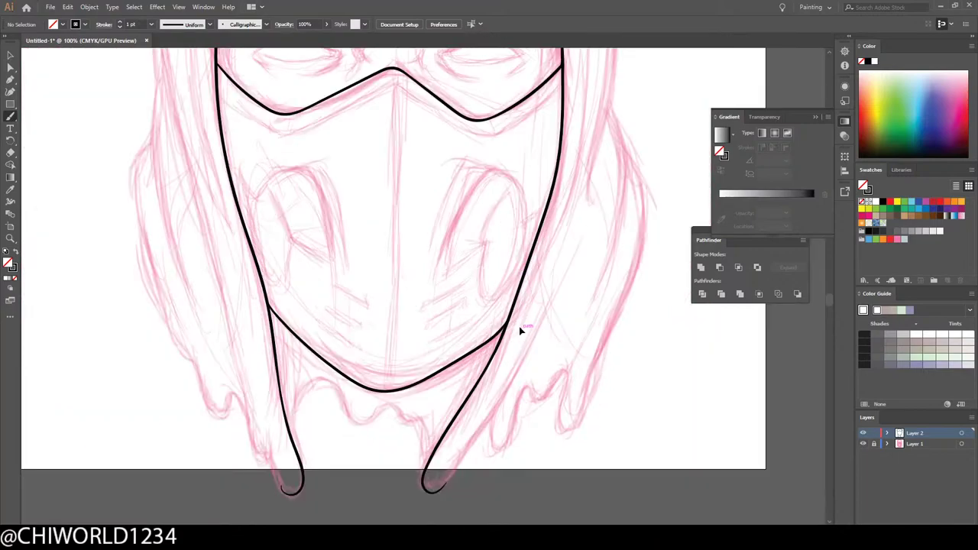
key(ctrl+minus)
scroll(518, 325, up, 2)
key(ctrl+equal)
key(ctrl+equal)
scroll(516, 316, up, 2)
scroll(515, 315, up, 3)
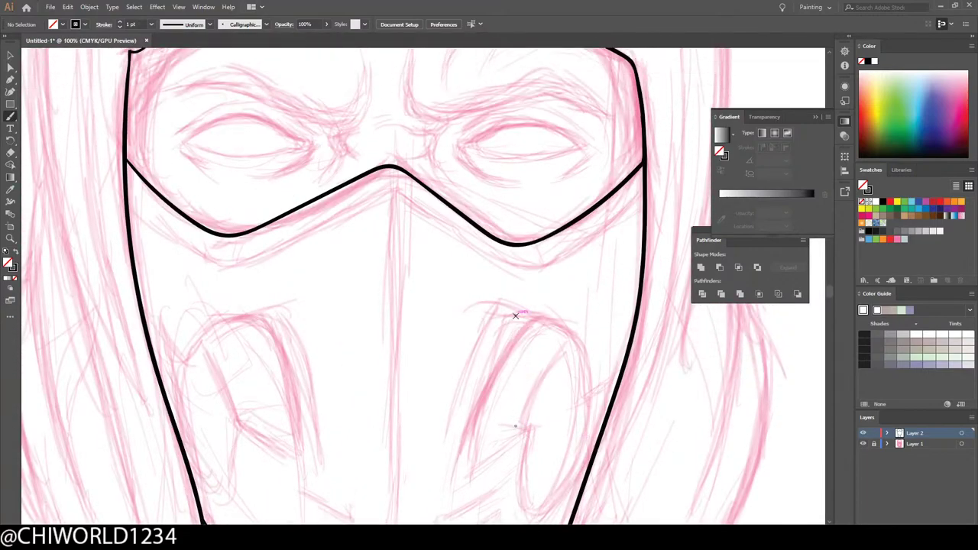
scroll(515, 314, up, 1)
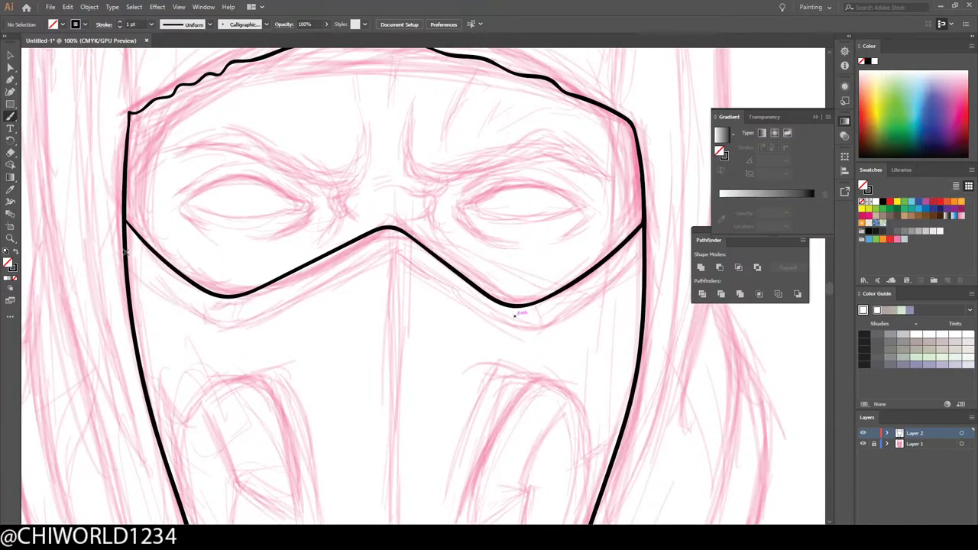
mouse_move(124, 255)
mouse_down()
mouse_move(179, 303)
mouse_move(230, 318)
mouse_move(392, 242)
mouse_move(488, 312)
mouse_move(539, 321)
mouse_up()
drag(566, 306, 642, 248)
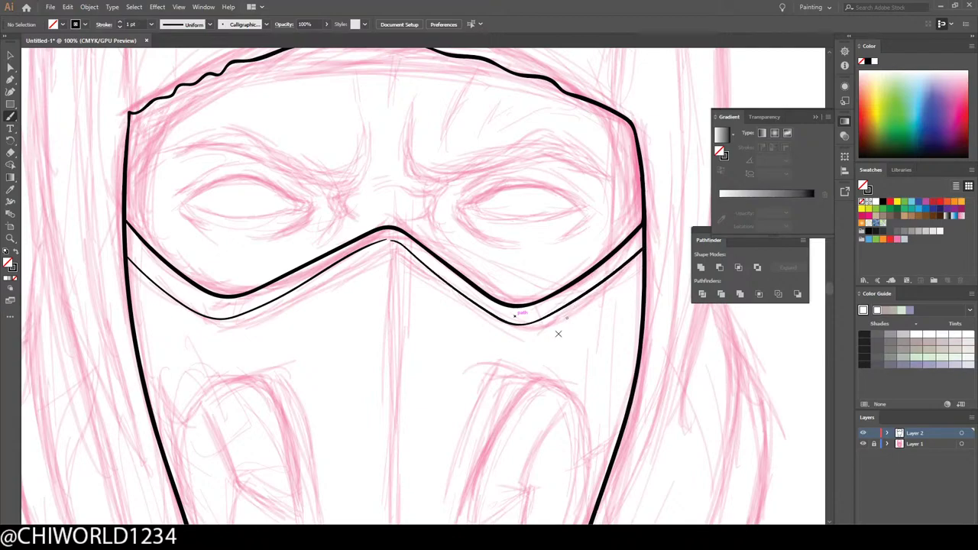
Step: Hide the sketch layer to inspect the inked mask outline on its own, and turn the sketch back on
key(ctrl+minus)
key(ctrl+minus)
key(ctrl+minus)
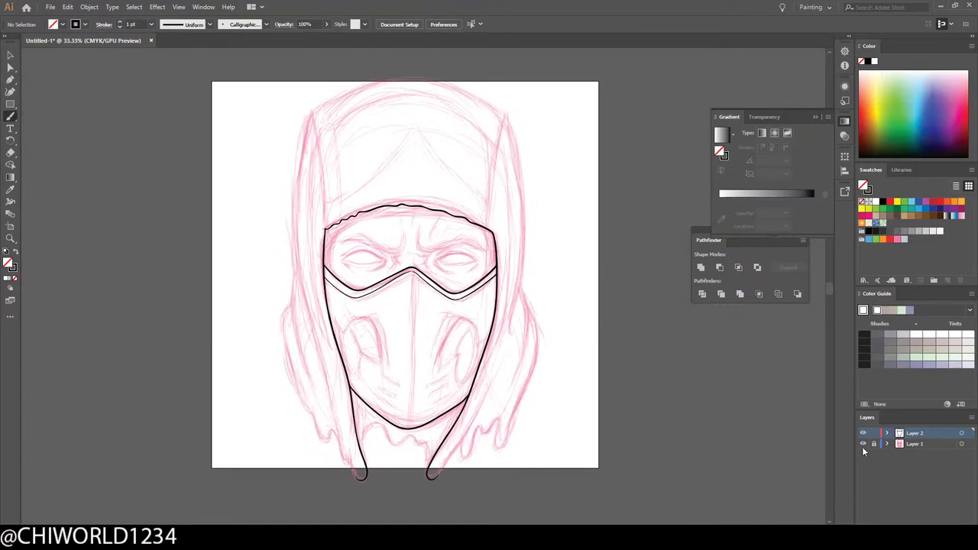
click(863, 444)
key(ctrl+minus)
key(ctrl+plus)
key(ctrl+plus)
key(ctrl+plus)
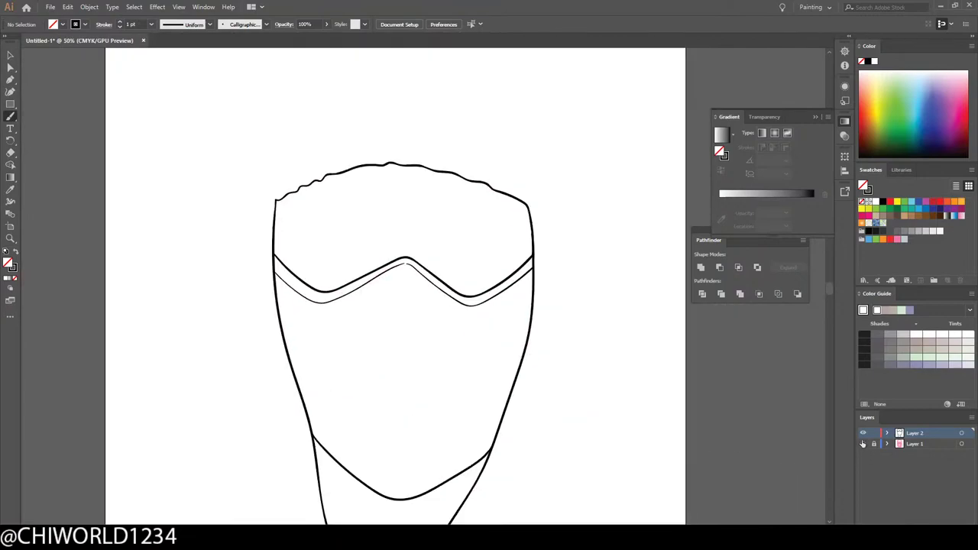
click(863, 444)
scroll(709, 452, down, 2)
key(ctrl+plus)
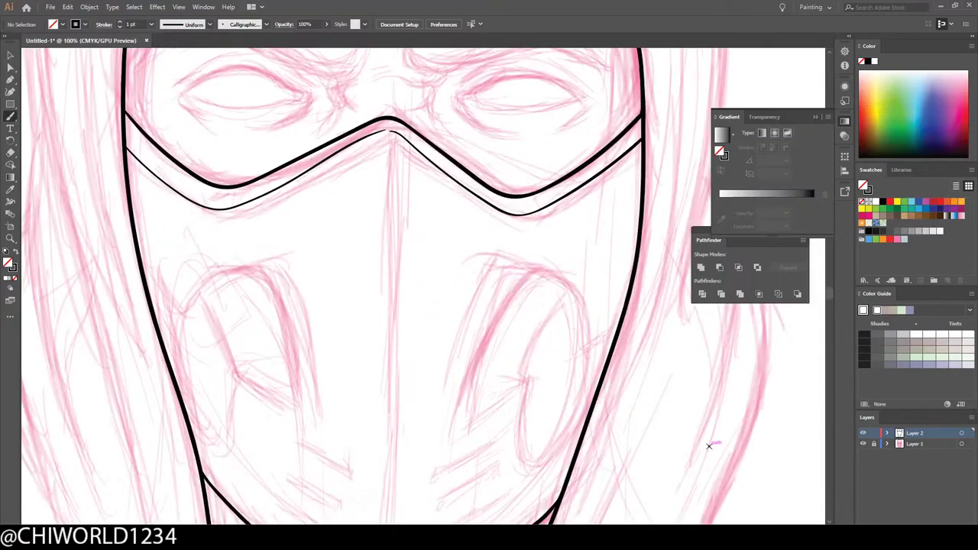
Step: Ink the mask's centre seam as one long line from the chin up to the peak over the nose
scroll(709, 444, down, 2)
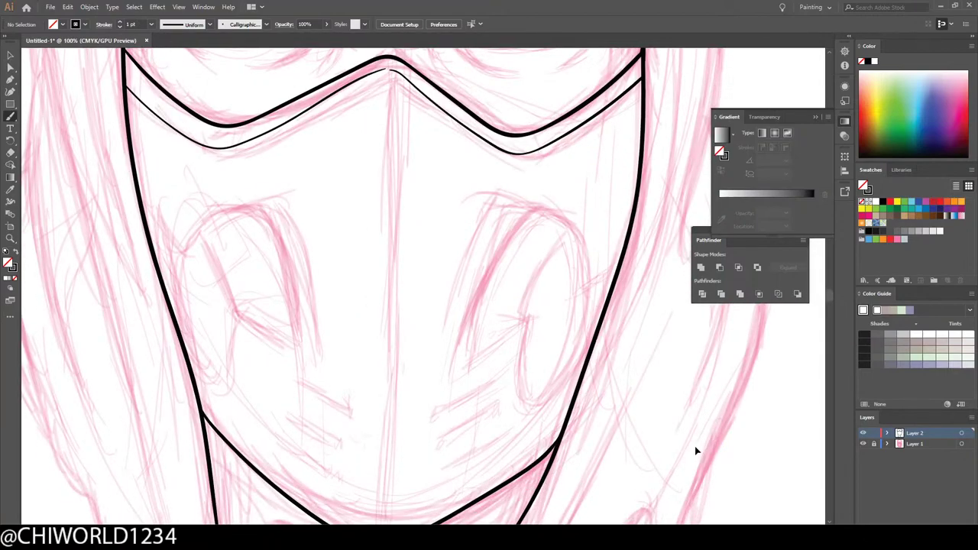
key(ctrl+minus)
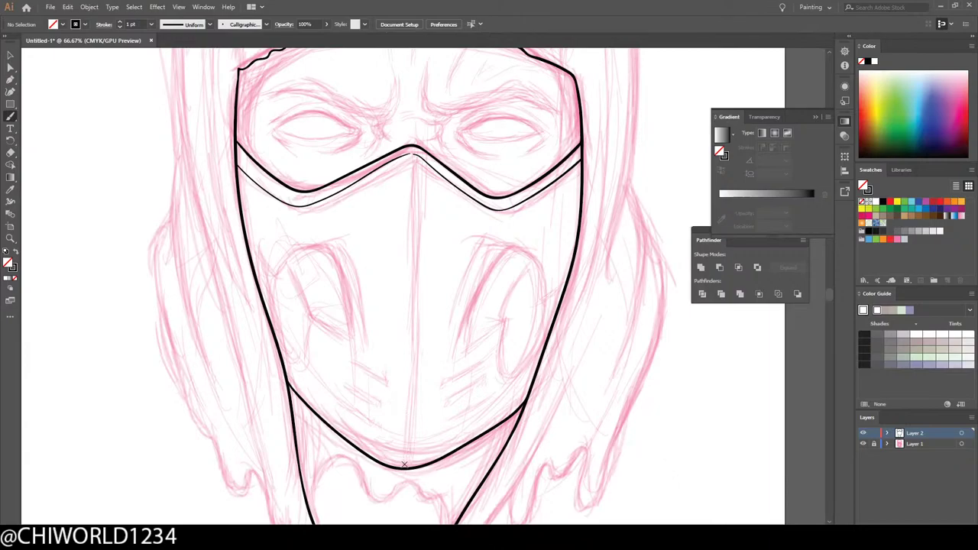
drag(403, 463, 413, 146)
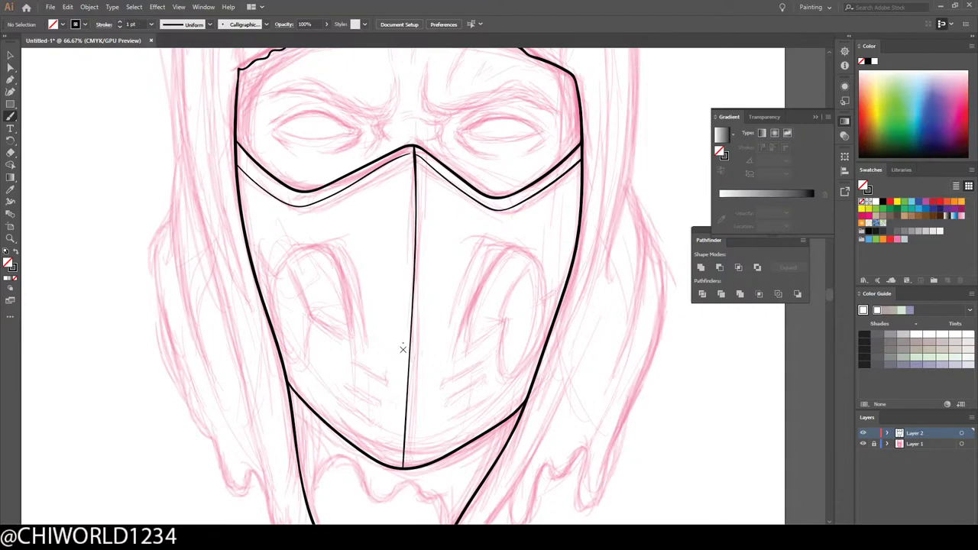
Step: Close the gap in the thin second line at the mask's peak, joining it to the centre seam
scroll(379, 319, up, 3)
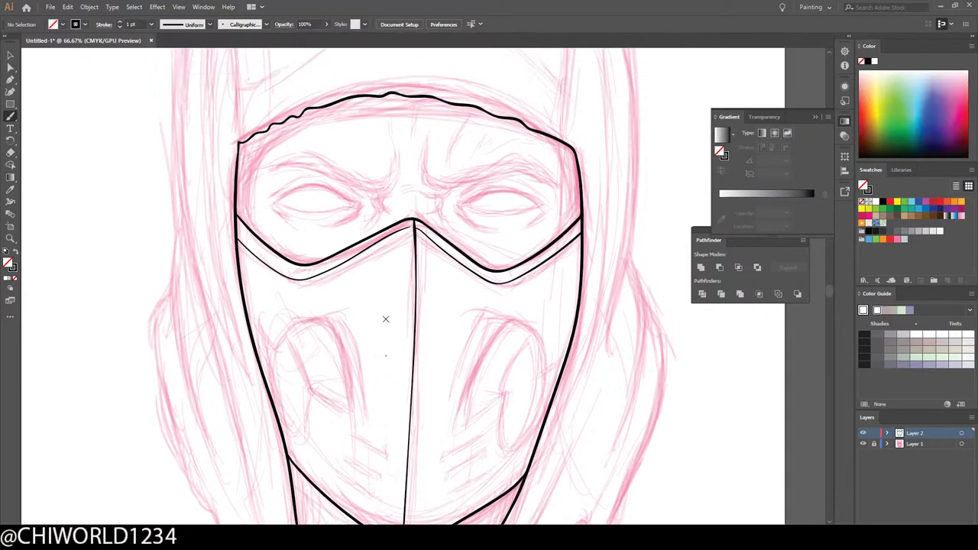
key(ctrl+plus)
key(ctrl+plus)
key(ctrl+plus)
scroll(386, 321, left, 1)
scroll(386, 318, up, 4)
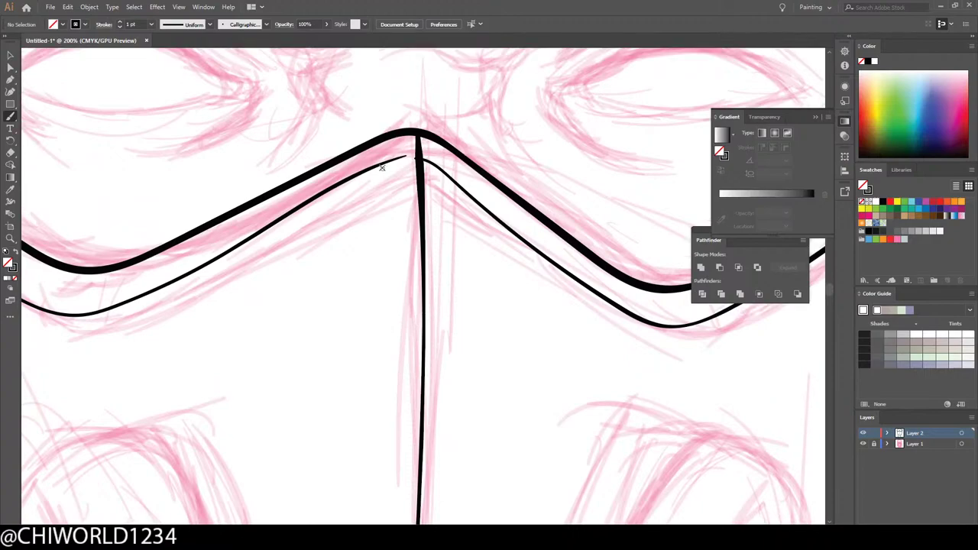
mouse_move(381, 165)
mouse_down()
mouse_move(445, 174)
mouse_move(402, 158)
mouse_move(415, 153)
mouse_move(417, 133)
mouse_move(415, 132)
mouse_up()
Step: Ink the first nose-bridge wrinkles above the mask's peak, with curved strokes running down the right side of the nose
key(ctrl+minus)
key(ctrl+minus)
key(ctrl+minus)
key(ctrl+minus)
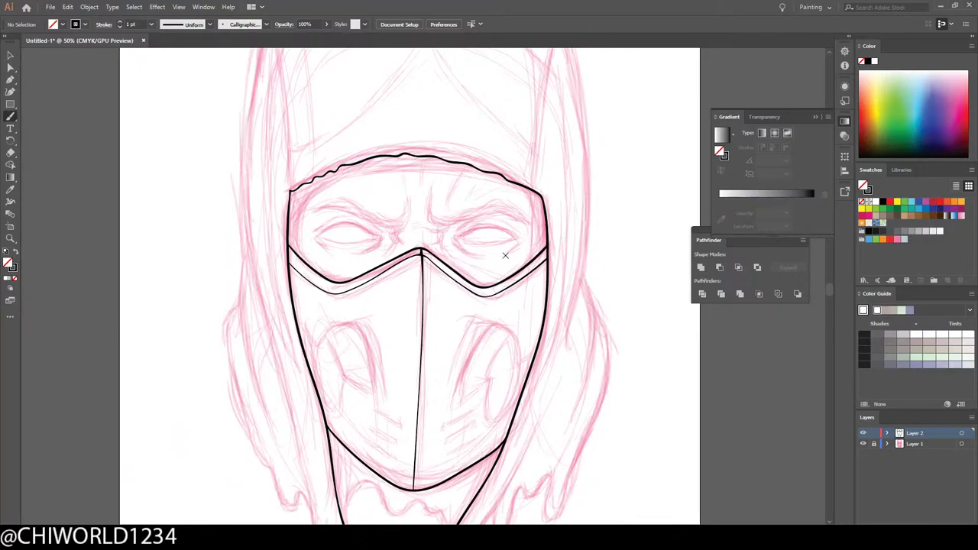
key(ctrl+plus)
key(ctrl+plus)
scroll(497, 267, up, 3)
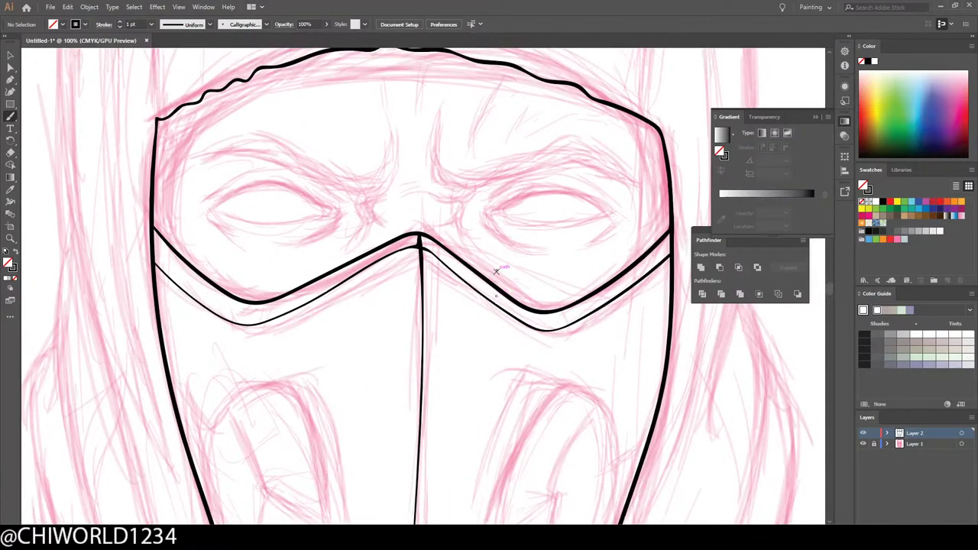
scroll(496, 271, up, 1)
key(ctrl+plus)
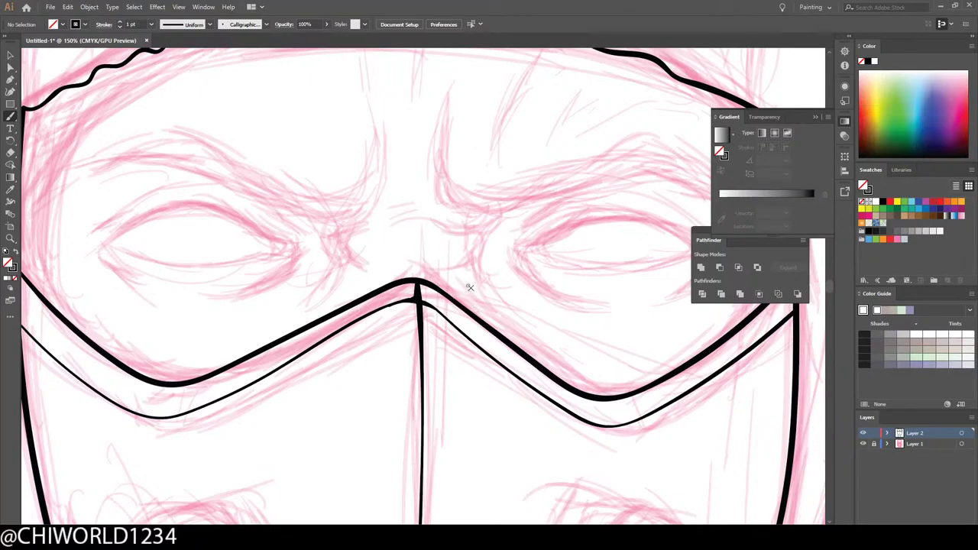
mouse_move(487, 302)
mouse_down()
mouse_move(474, 270)
mouse_move(431, 256)
mouse_up()
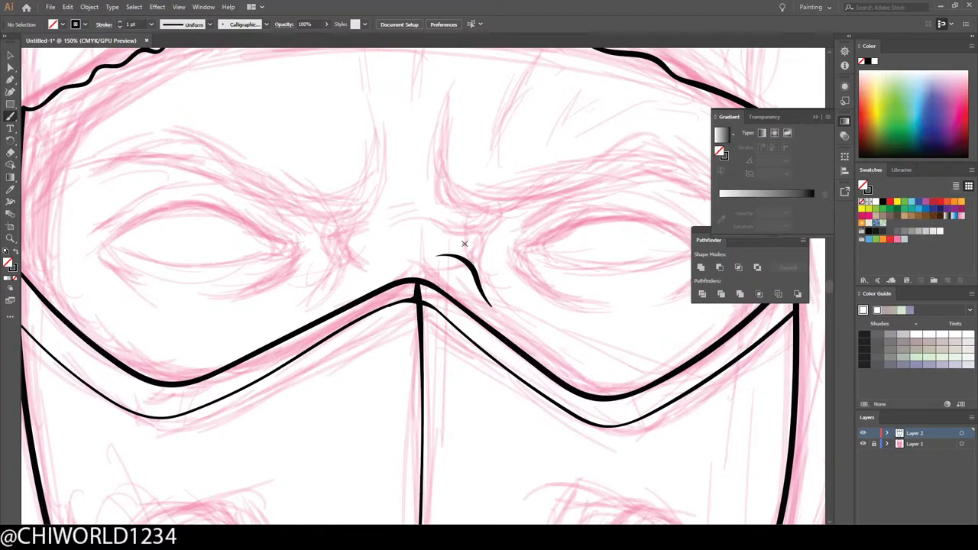
mouse_move(471, 264)
mouse_down()
mouse_move(468, 235)
mouse_move(402, 220)
mouse_up()
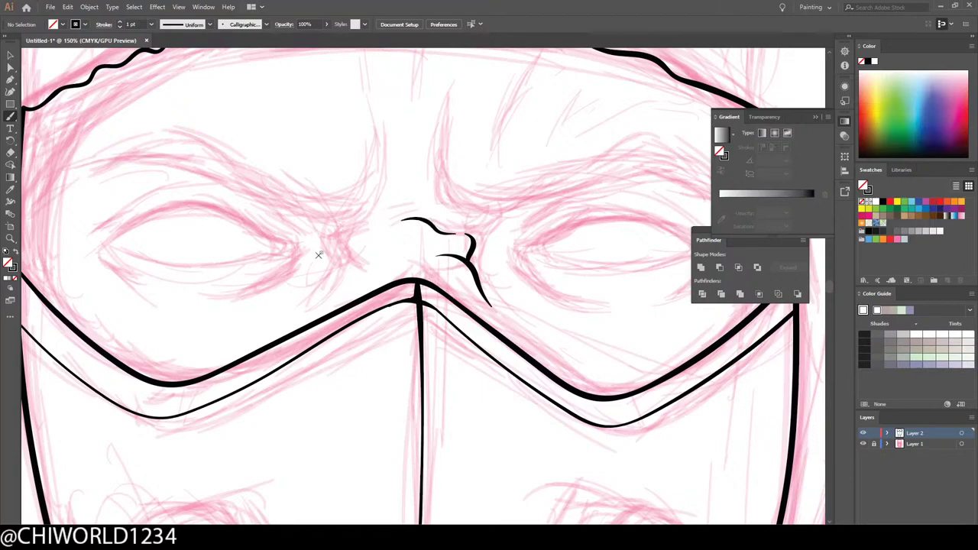
Step: Extend the nose-bridge wrinkles with short tapered strokes toward the left eye and a small branch toward the right eye
key(ctrl+minus)
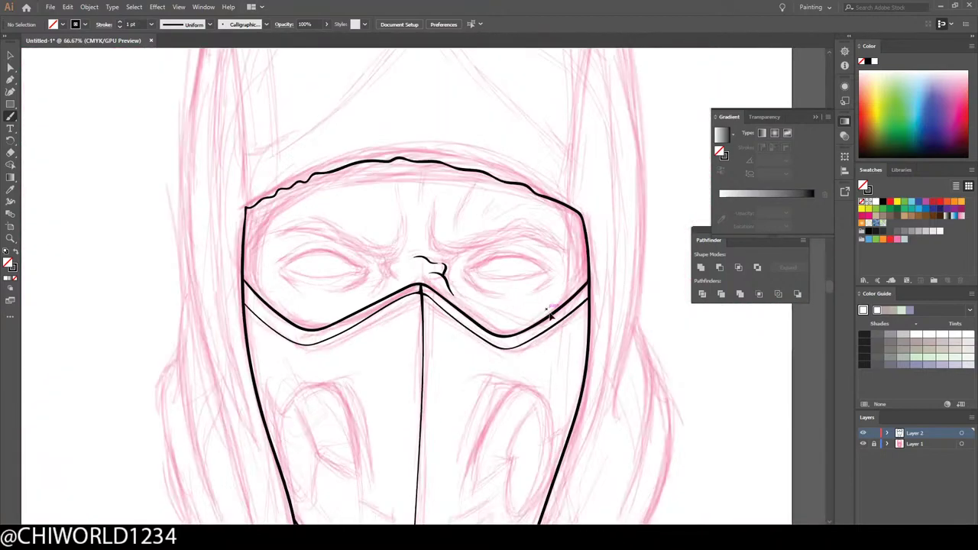
key(ctrl+minus)
key(ctrl+plus)
key(ctrl+plus)
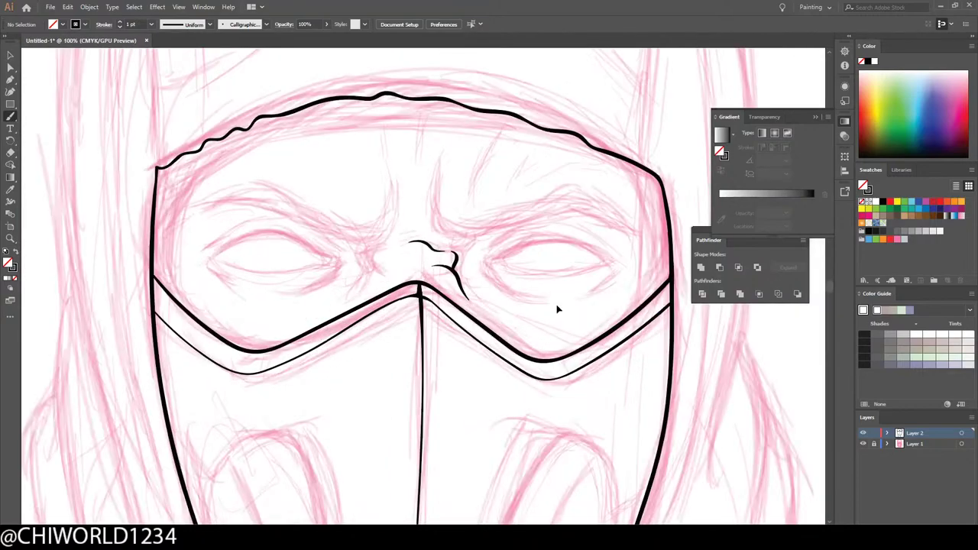
key(ctrl+plus)
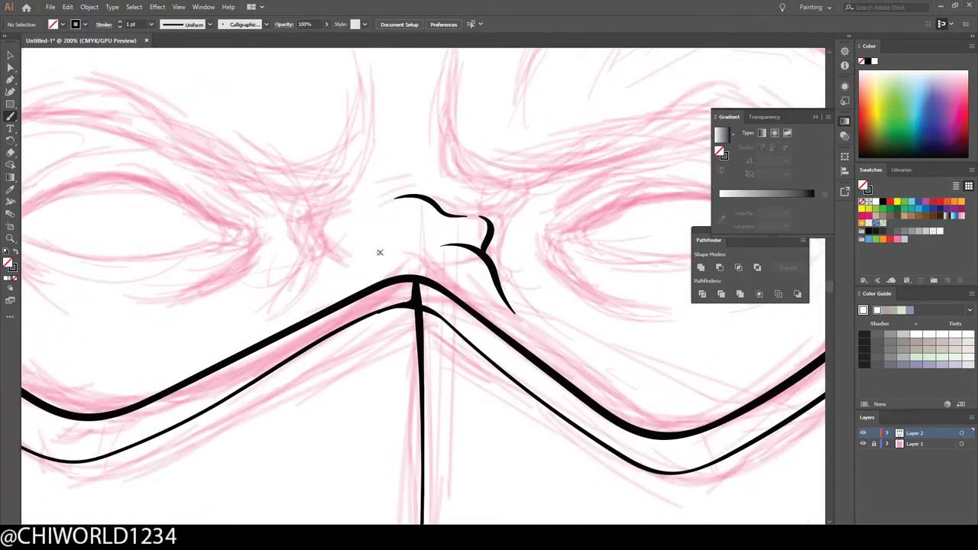
mouse_move(438, 242)
mouse_down()
mouse_move(413, 248)
mouse_move(363, 231)
mouse_up()
mouse_move(367, 224)
mouse_down()
mouse_move(319, 224)
mouse_move(276, 194)
mouse_move(377, 205)
mouse_up()
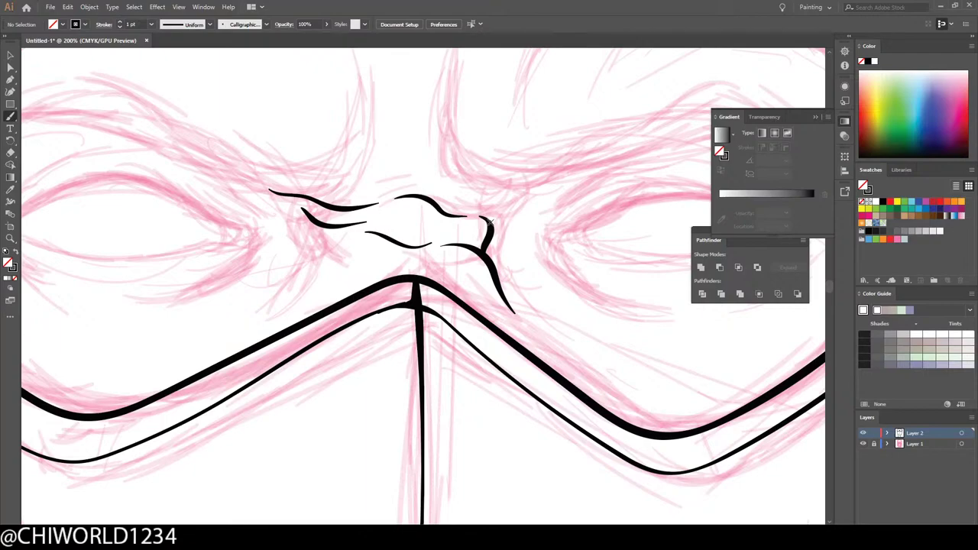
drag(490, 221, 526, 202)
Step: Ink the frown crease rising from the nose bridge along the inner end of the right eyebrow
scroll(405, 195, up, 2)
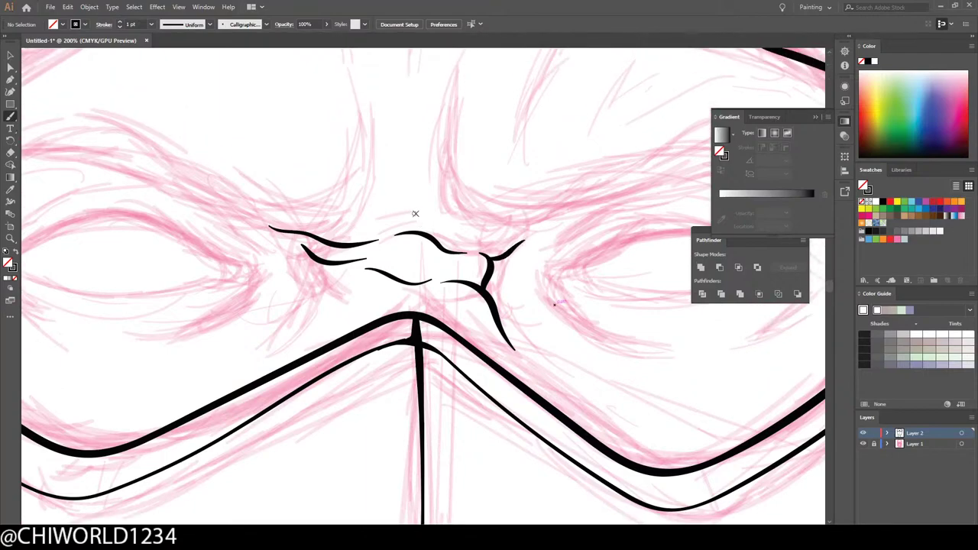
scroll(415, 213, up, 2)
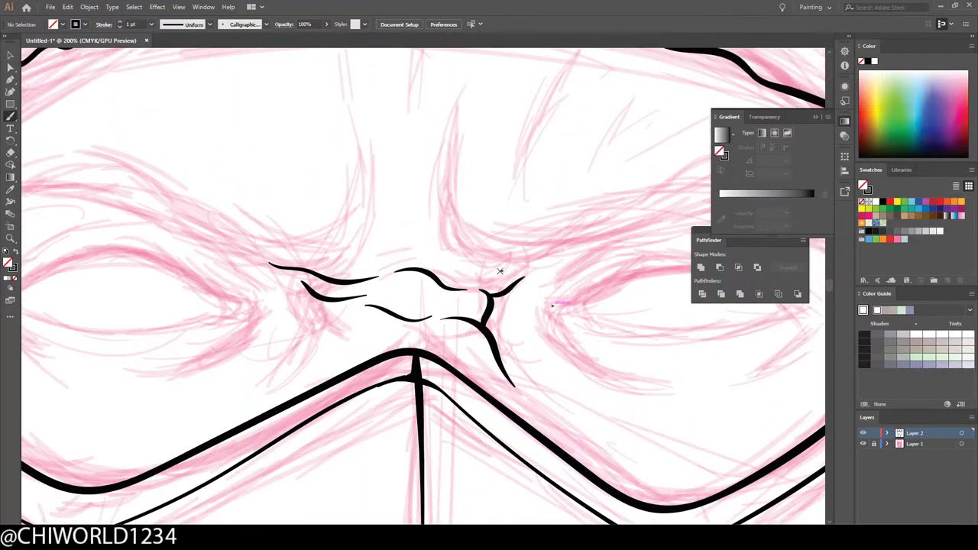
mouse_move(500, 271)
mouse_down()
mouse_move(459, 266)
mouse_move(438, 224)
mouse_move(436, 190)
mouse_move(459, 109)
mouse_up()
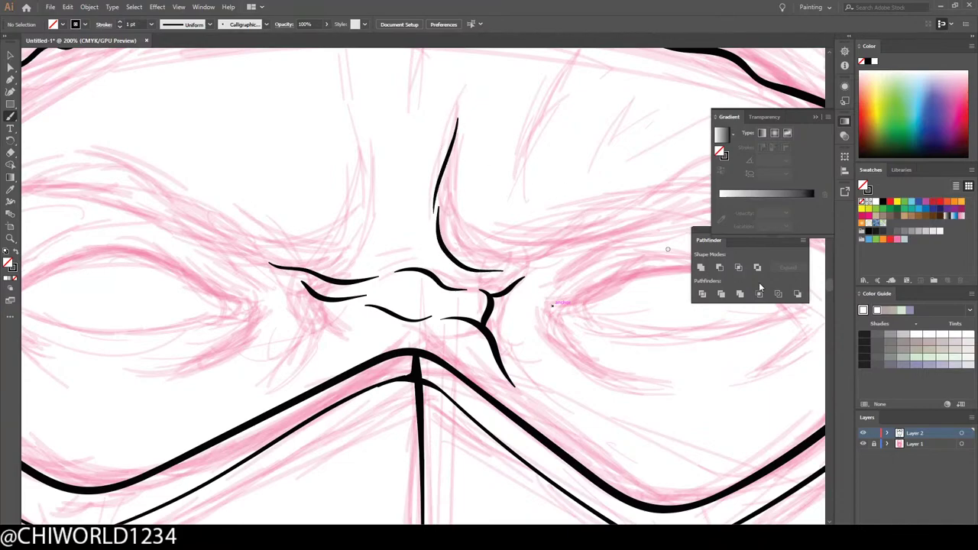
Step: Check the nose wrinkles and frown crease at several magnifications and with the sketch layer hidden, and show the sketch again
key(ctrl+minus)
key(ctrl+minus)
key(ctrl+minus)
key(ctrl+minus)
key(ctrl+minus)
scroll(598, 315, down, 2)
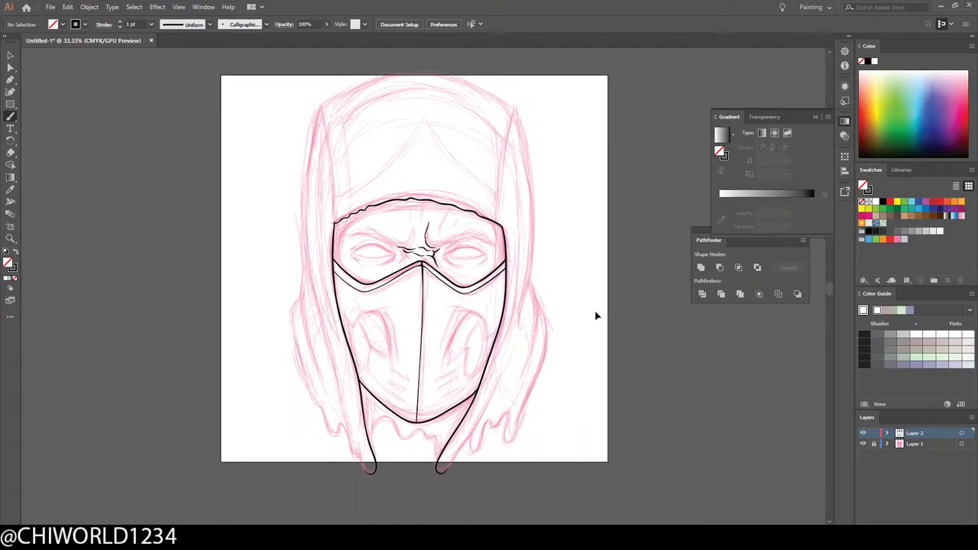
key(ctrl+plus)
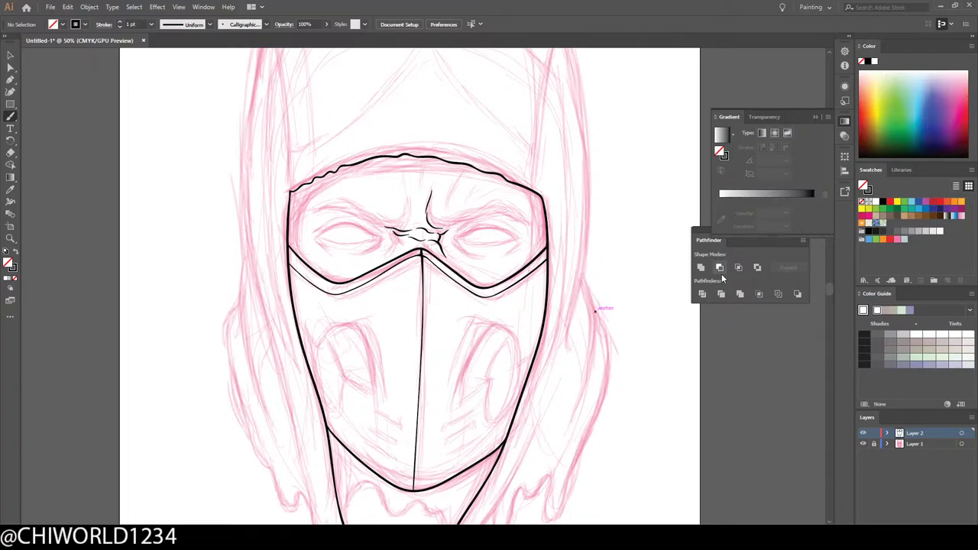
key(ctrl+minus)
key(ctrl+plus)
key(ctrl+plus)
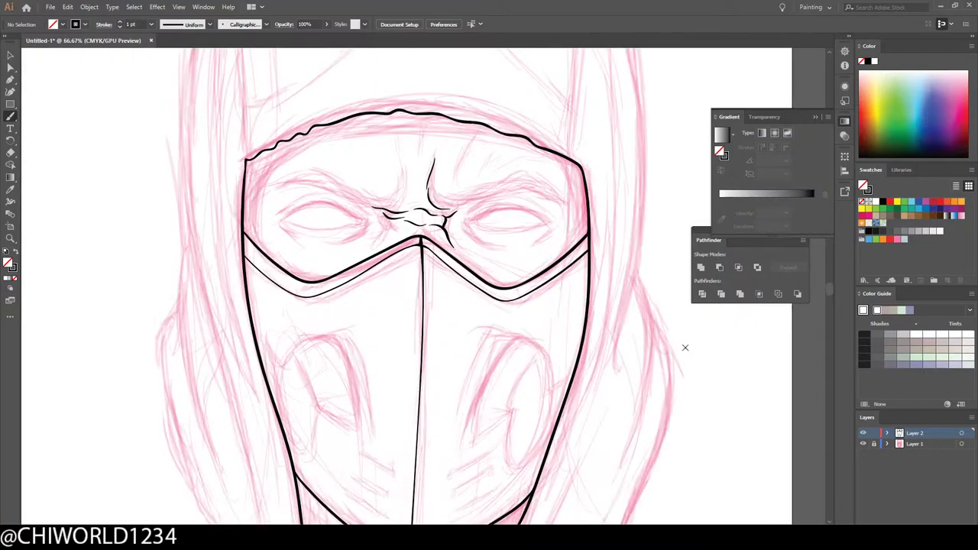
key(ctrl+minus)
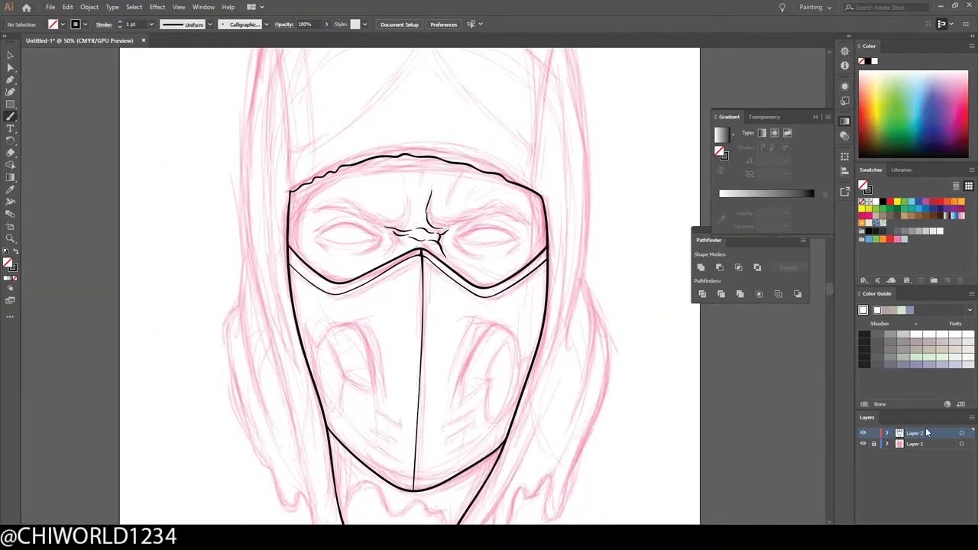
click(863, 444)
key(ctrl+minus)
key(ctrl+plus)
key(ctrl+plus)
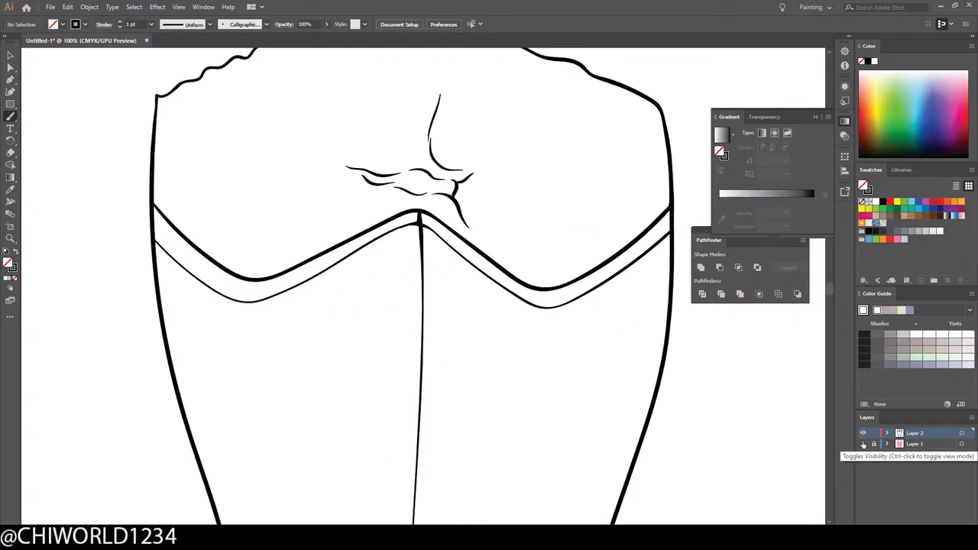
click(864, 444)
Step: Ink the left eye's upper lid and inner corner over the sketch, and thicken the lid line
key(ctrl+plus)
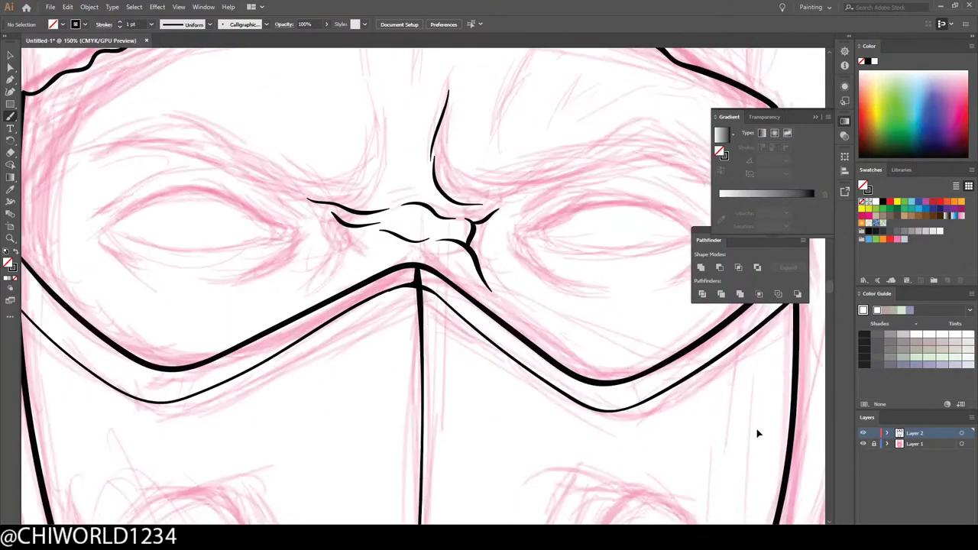
key(ctrl+minus)
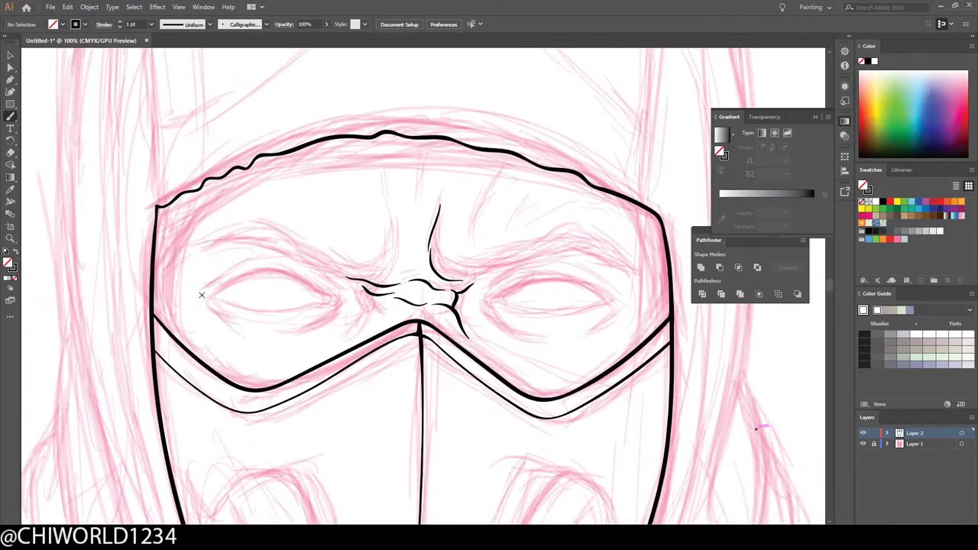
mouse_move(213, 292)
mouse_down()
mouse_move(282, 272)
mouse_move(329, 303)
mouse_up()
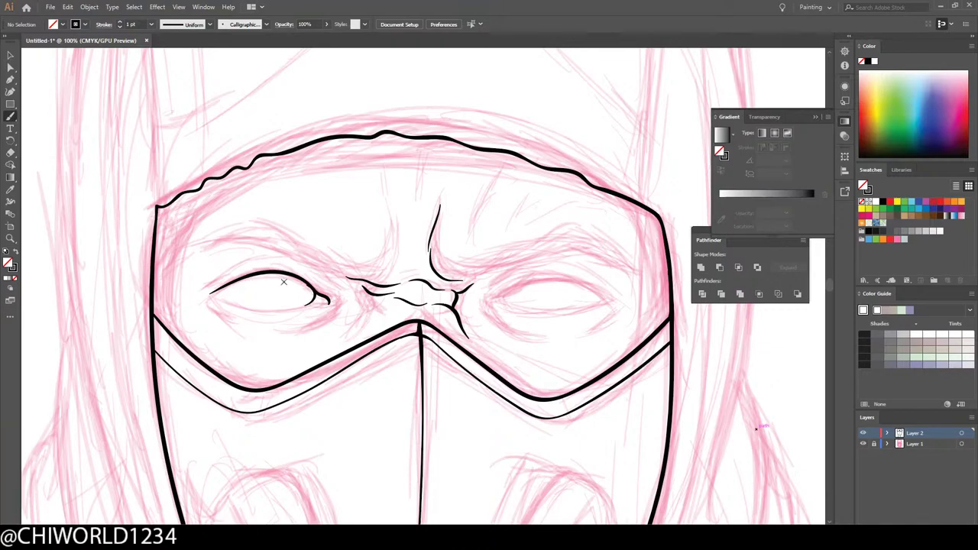
scroll(533, 393, down, 2)
scroll(512, 382, up, 5)
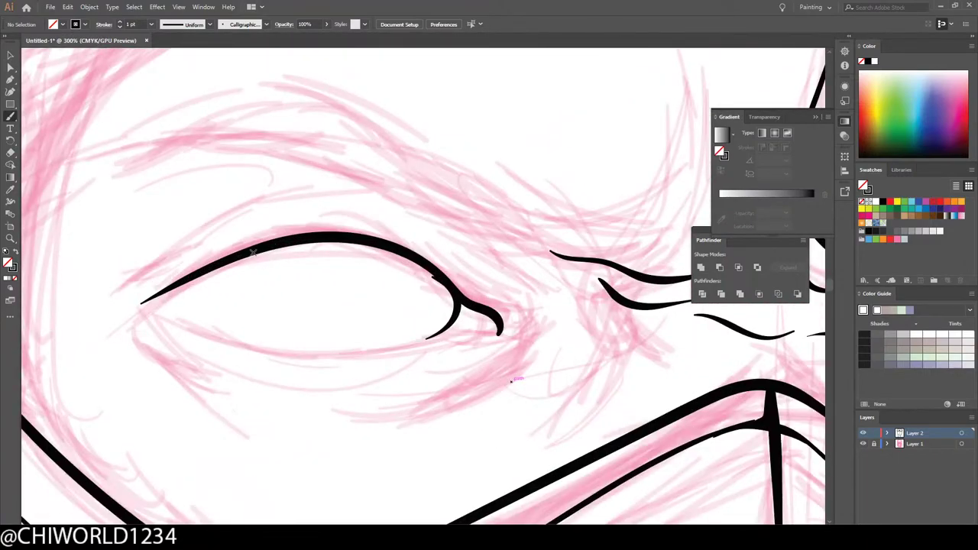
mouse_move(253, 252)
mouse_down()
mouse_move(364, 247)
mouse_move(411, 263)
mouse_move(470, 304)
mouse_up()
Step: Ink the right eye's upper lid with its curved inner corner, and thicken the lid line
key(ctrl+minus)
key(ctrl+minus)
key(ctrl+minus)
key(ctrl+minus)
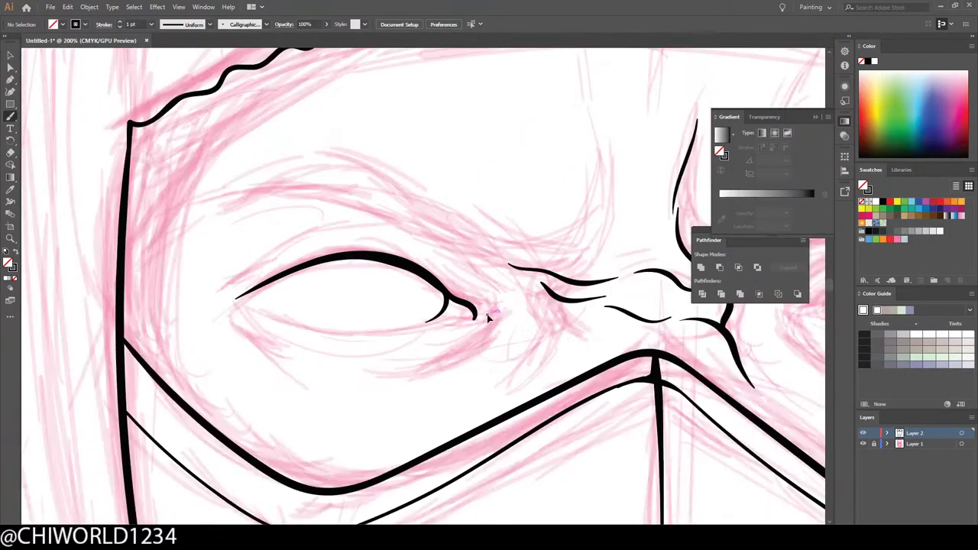
key(ctrl+plus)
key(ctrl+plus)
key(ctrl+plus)
key(ctrl+plus)
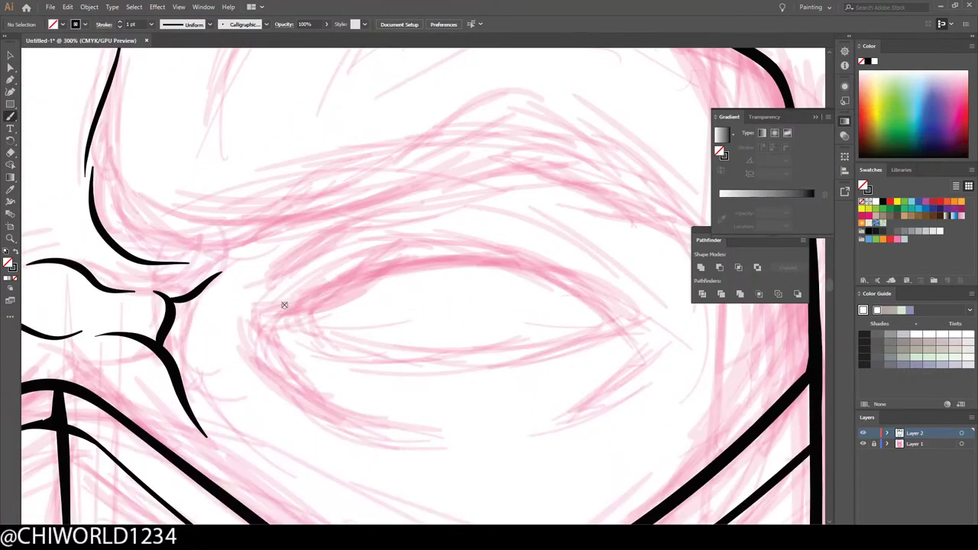
mouse_move(279, 329)
mouse_down()
mouse_move(276, 317)
mouse_move(344, 284)
mouse_move(461, 263)
mouse_move(526, 277)
mouse_move(608, 321)
mouse_up()
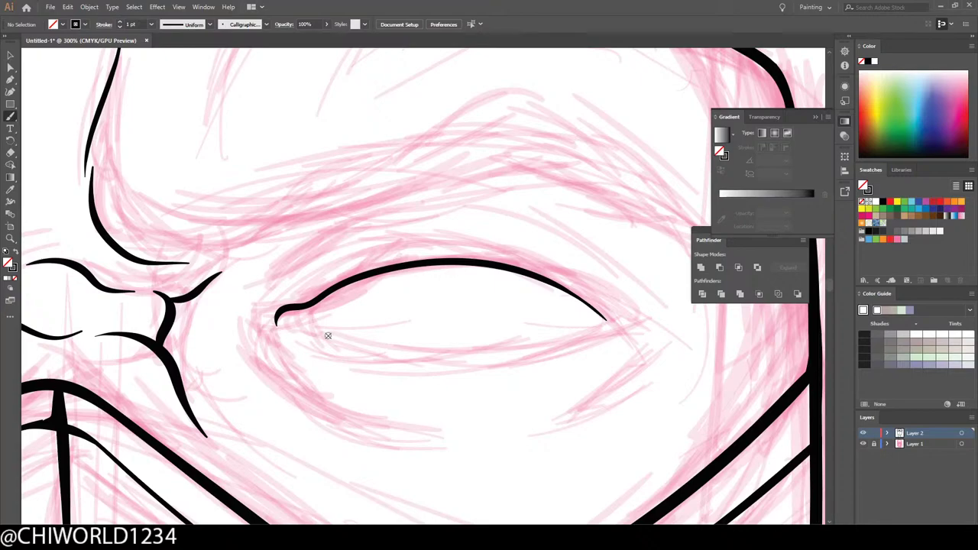
mouse_move(328, 336)
mouse_down()
mouse_move(314, 318)
mouse_move(322, 298)
mouse_move(350, 283)
mouse_up()
mouse_move(313, 312)
mouse_down()
mouse_move(371, 275)
mouse_move(463, 268)
mouse_up()
Step: Ink the eyelid crease above the right eye, curving from its inner corner over the upper lid
key(ctrl+minus)
key(ctrl+minus)
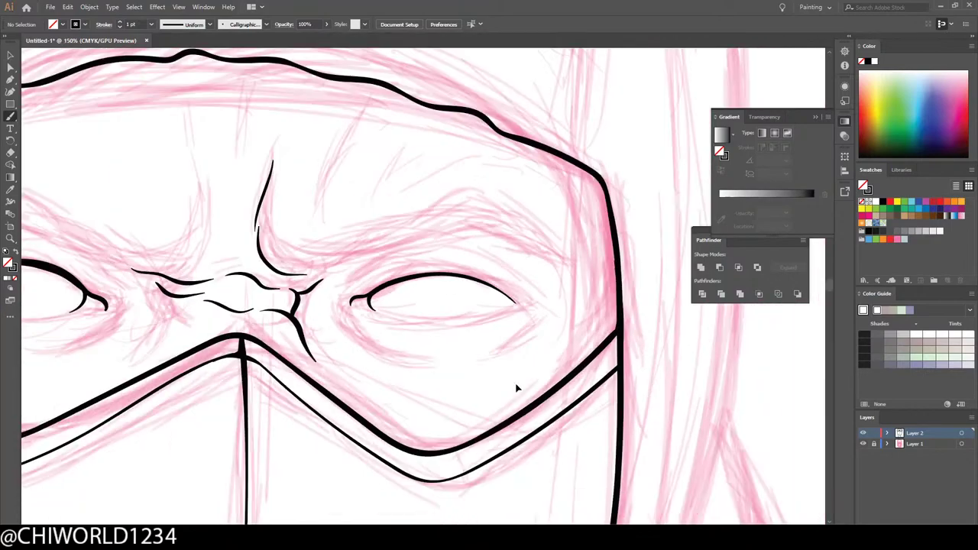
key(ctrl+minus)
key(ctrl+minus)
key(ctrl+minus)
key(ctrl+minus)
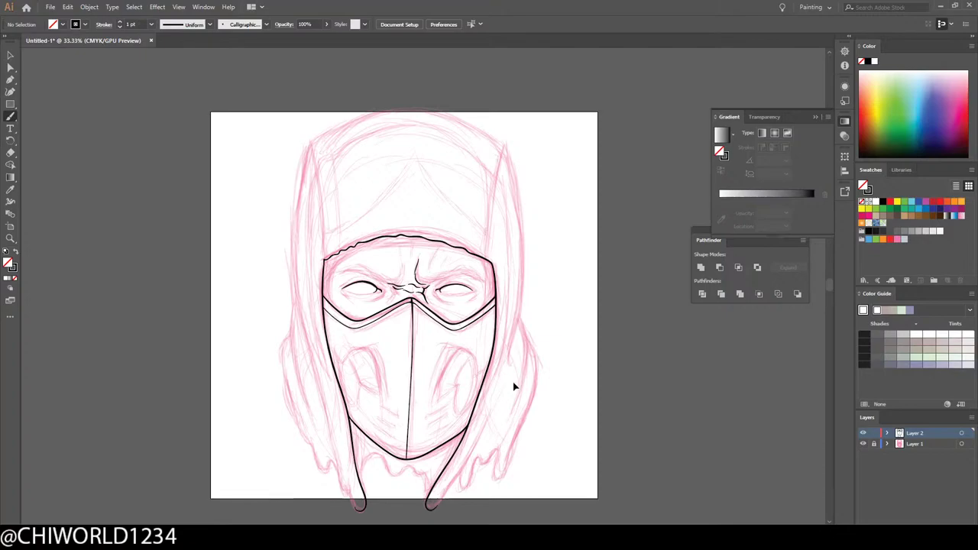
key(ctrl+plus)
key(ctrl+plus)
key(ctrl+plus)
key(ctrl+plus)
key(ctrl+plus)
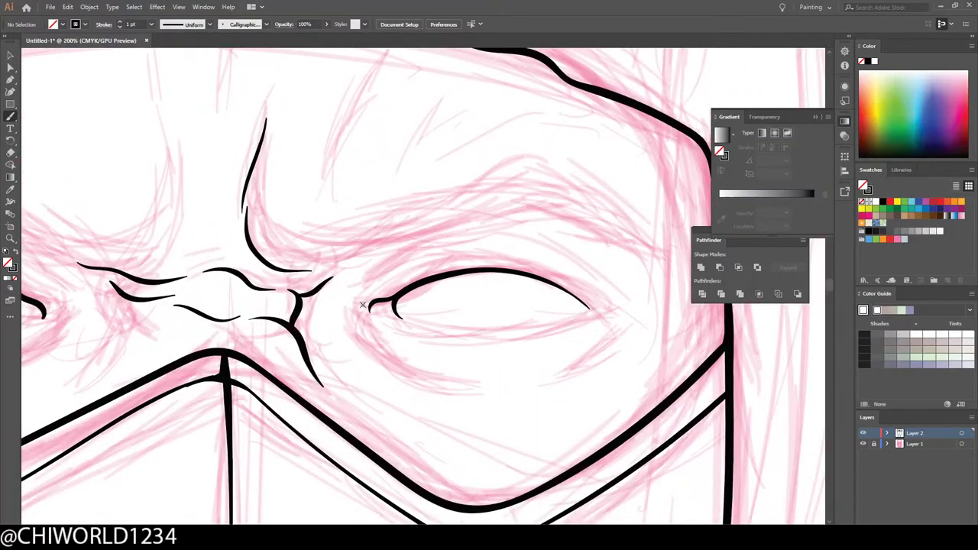
mouse_move(364, 298)
mouse_down()
mouse_move(395, 282)
mouse_move(387, 280)
mouse_move(408, 259)
mouse_move(477, 250)
mouse_up()
Step: Ink the matching eyelid crease around the left eye's inner corner and above its upper lid
scroll(456, 402, down, 4)
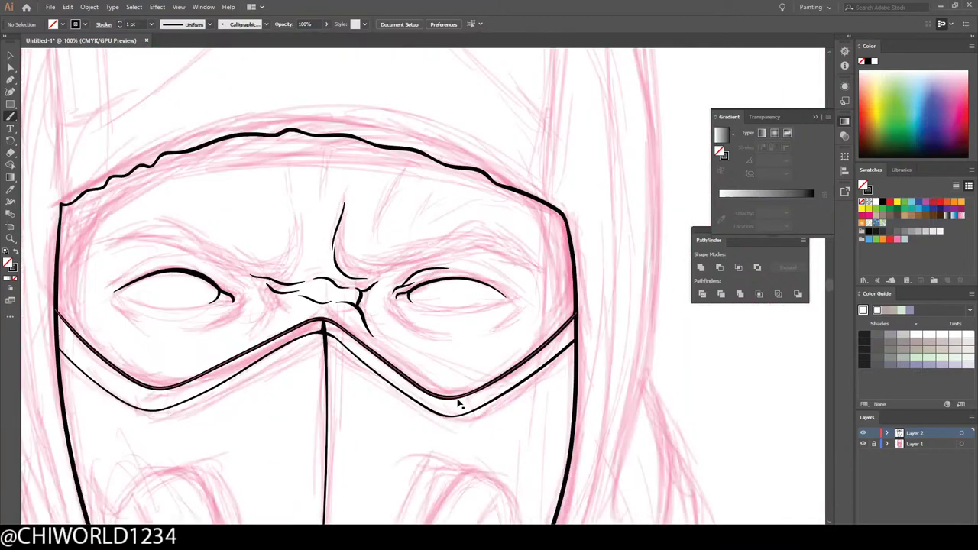
scroll(452, 402, up, 5)
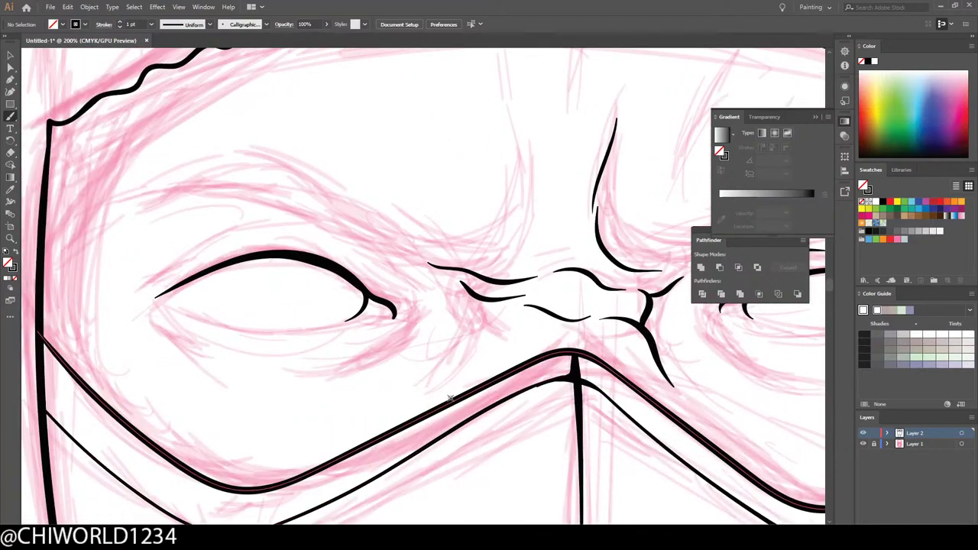
mouse_move(411, 307)
mouse_down()
mouse_move(374, 278)
mouse_move(395, 275)
mouse_move(382, 257)
mouse_move(334, 236)
mouse_up()
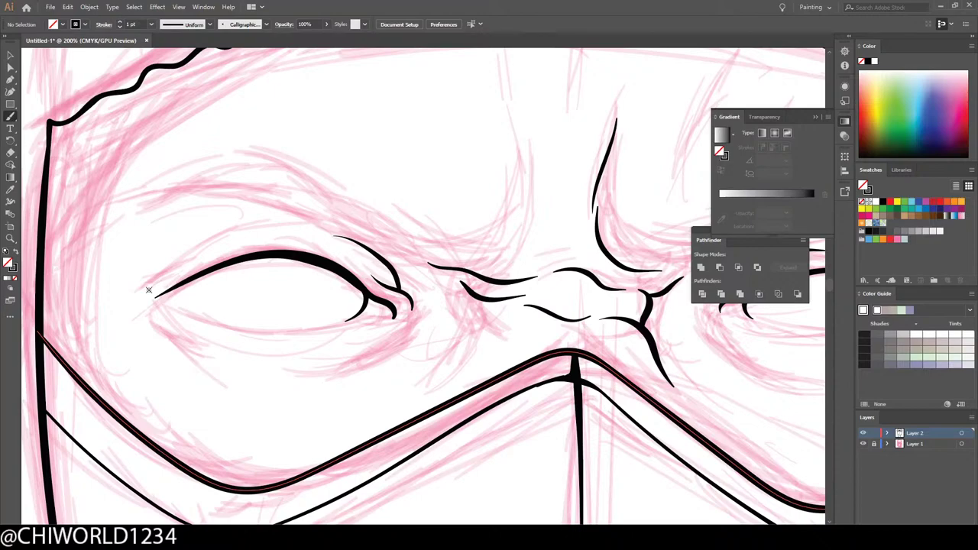
Step: Ink the outer part of the eyelid crease above the left eye's upper lid, following the sketch
mouse_move(157, 285)
mouse_down()
mouse_move(238, 244)
mouse_move(293, 238)
mouse_up()
key(minus)
key(ctrl+minus)
key(ctrl+minus)
key(ctrl+minus)
key(ctrl+minus)
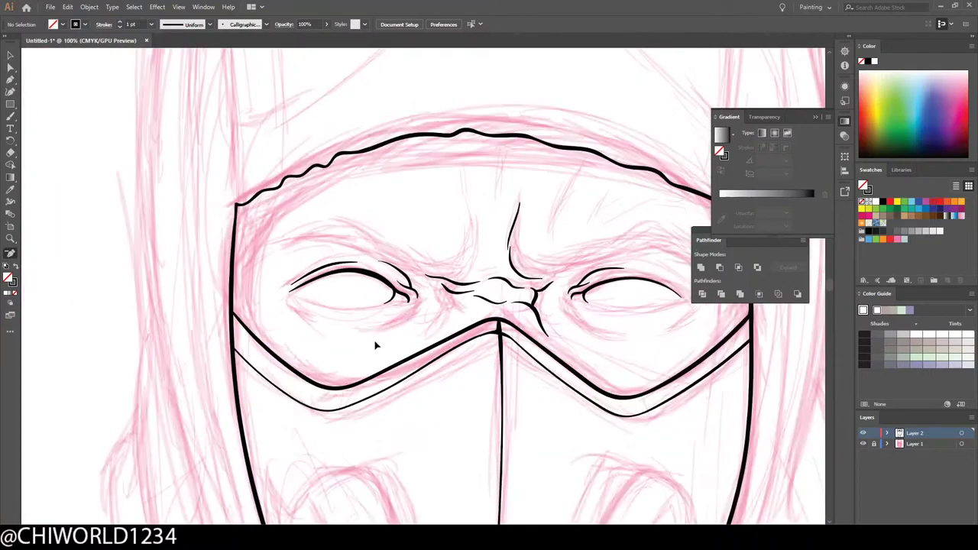
Step: Ink the matching outer crease line above the right eye's upper lid with the Paintbrush
key(ctrl+plus)
key(ctrl+plus)
key(ctrl+plus)
key(ctrl+plus)
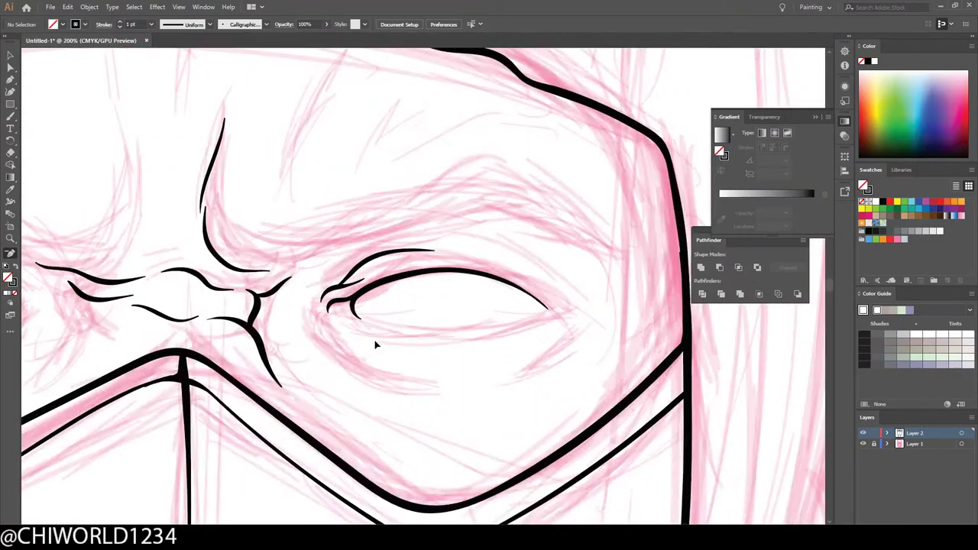
key(b)
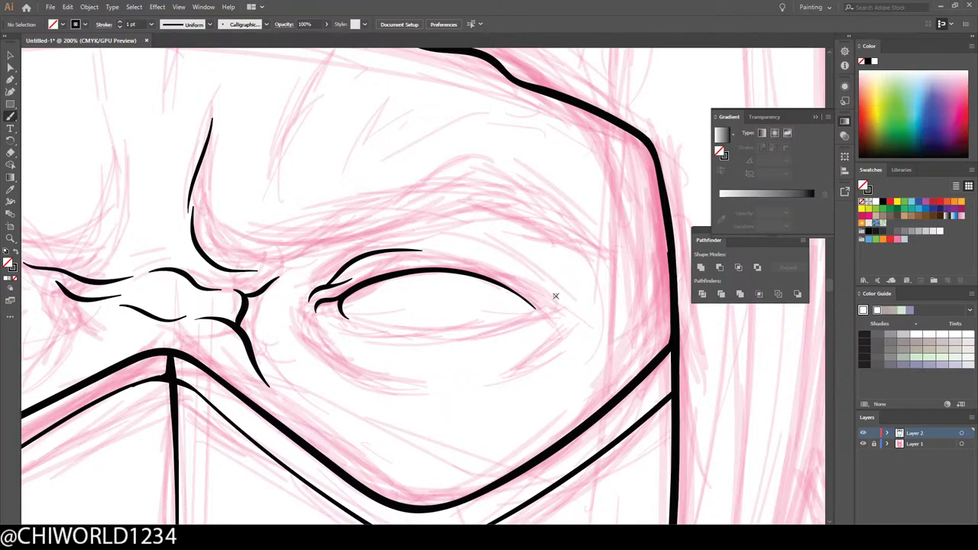
mouse_move(564, 310)
mouse_down()
mouse_move(517, 274)
mouse_move(472, 258)
mouse_up()
key(ctrl+minus)
key(ctrl+minus)
key(ctrl+minus)
key(ctrl+minus)
key(ctrl+minus)
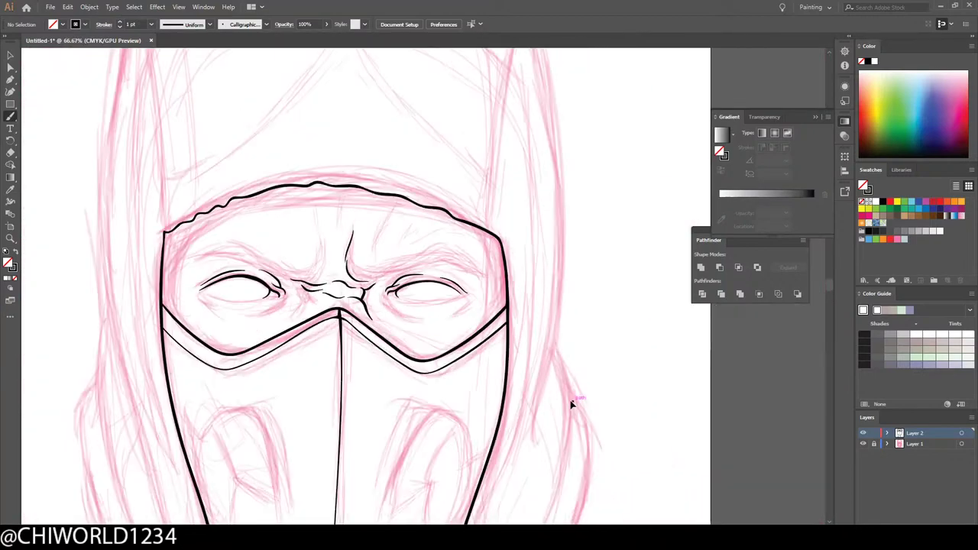
scroll(536, 385, left, 1)
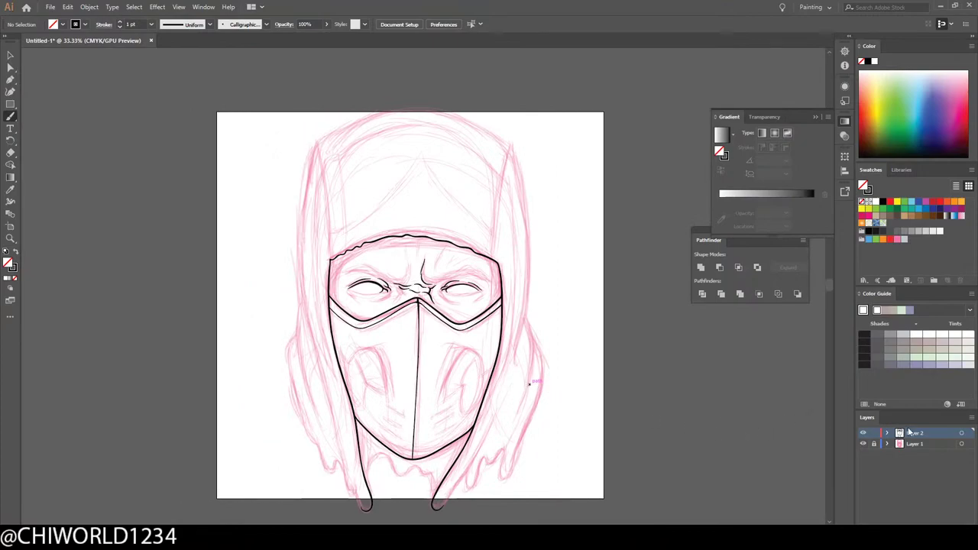
Step: Hide the Layer 1 sketch to check the inked eyelids on their own, and show it again
click(911, 432)
click(863, 444)
key(ctrl+plus)
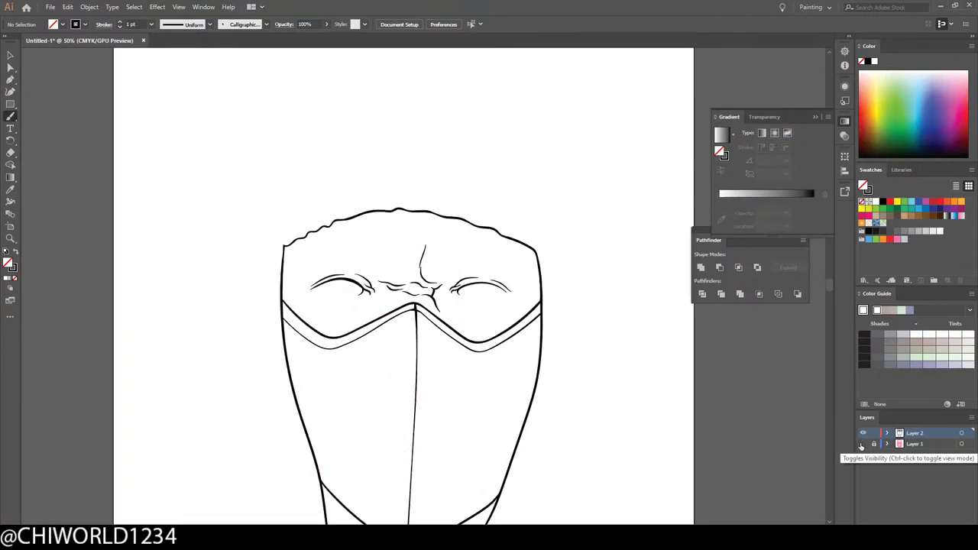
key(ctrl+plus)
click(864, 444)
Step: Ink the right eye's lower lid from the inner to the outer corner, and thicken and extend the upper lid line
key(ctrl+plus)
key(ctrl+plus)
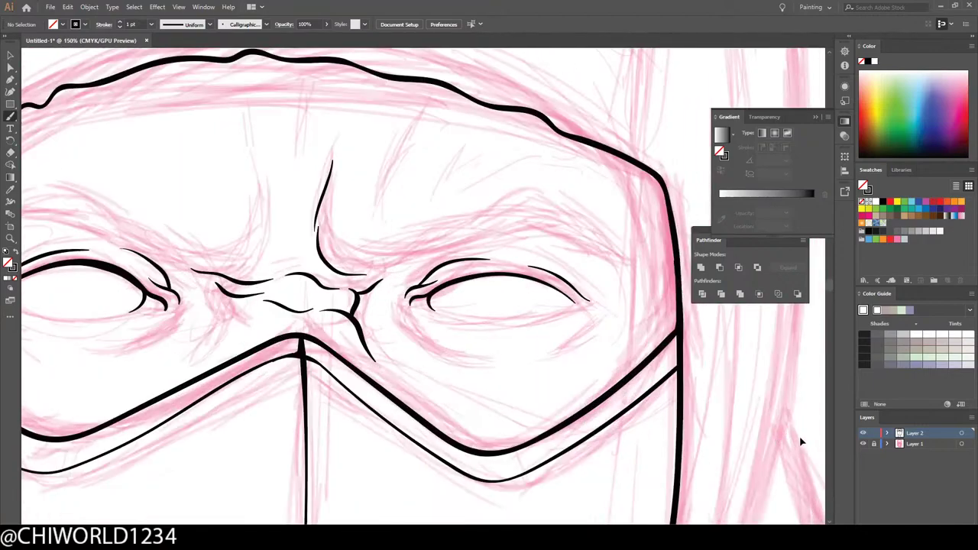
key(ctrl+plus)
key(ctrl+plus)
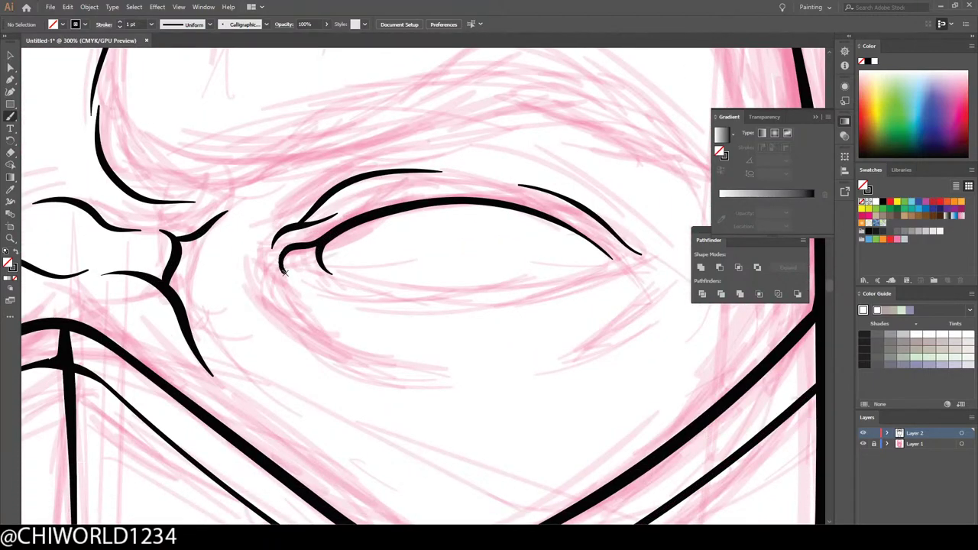
mouse_move(282, 268)
mouse_down()
mouse_move(462, 297)
mouse_move(526, 289)
mouse_move(569, 269)
mouse_up()
mouse_move(593, 257)
mouse_down()
mouse_move(617, 262)
mouse_move(522, 214)
mouse_move(405, 204)
mouse_up()
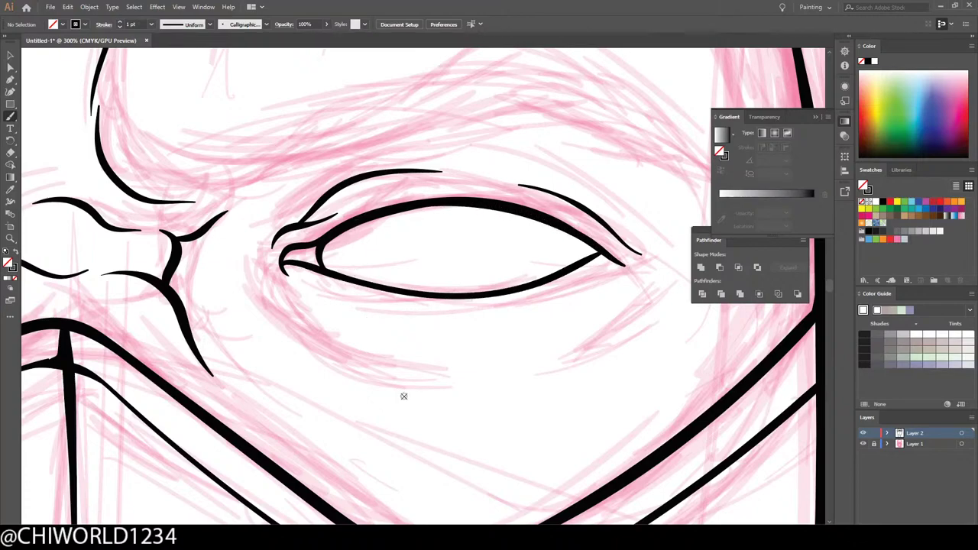
Step: Extend the left eye's upper lid at its outer corner, and ink the lower lid across to the inner corner
key(ctrl+minus)
key(ctrl+minus)
key(ctrl+minus)
key(ctrl+minus)
key(ctrl+minus)
key(ctrl+minus)
scroll(392, 394, left, 3)
key(ctrl+plus)
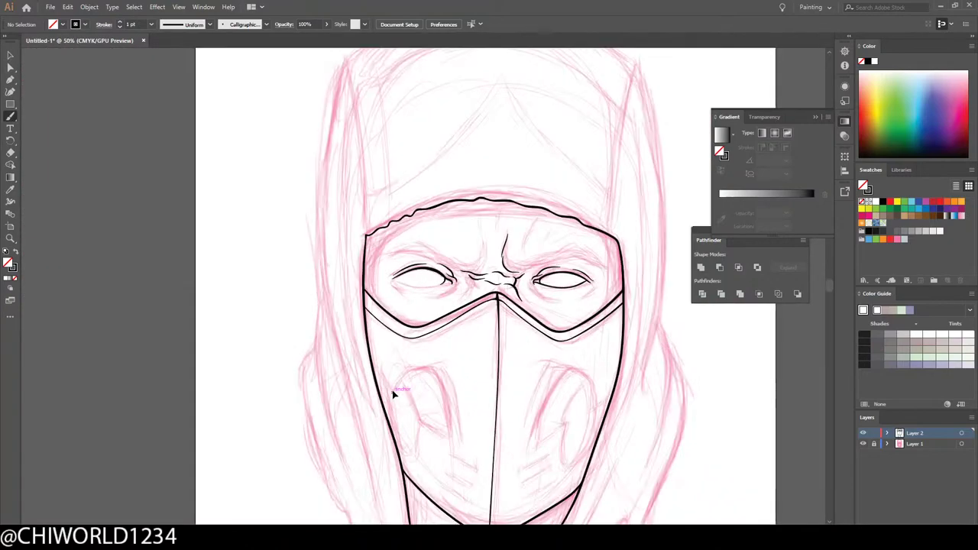
scroll(392, 393, up, 5)
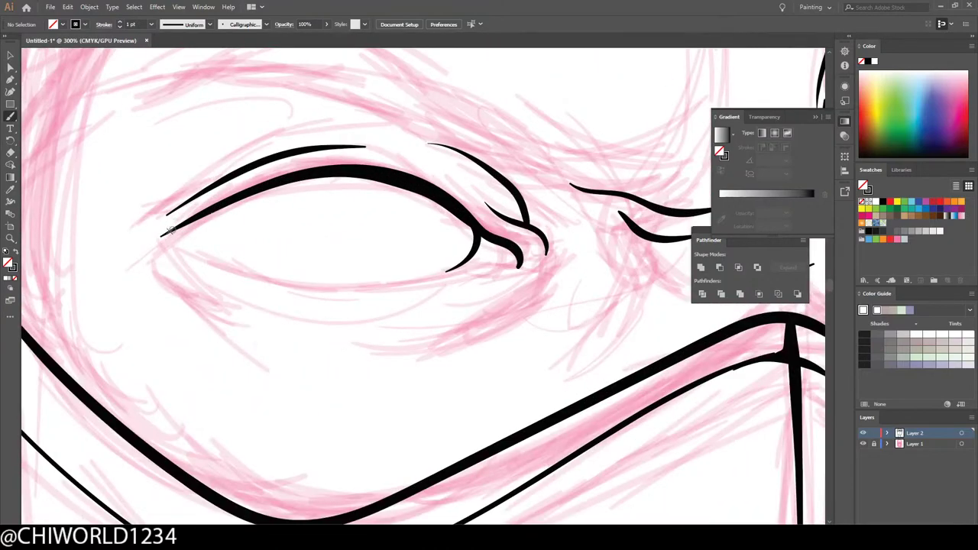
drag(144, 242, 229, 205)
mouse_move(157, 237)
mouse_down()
mouse_move(343, 282)
mouse_move(483, 258)
mouse_move(512, 262)
mouse_move(512, 275)
mouse_move(518, 263)
mouse_move(511, 277)
mouse_move(520, 256)
mouse_up()
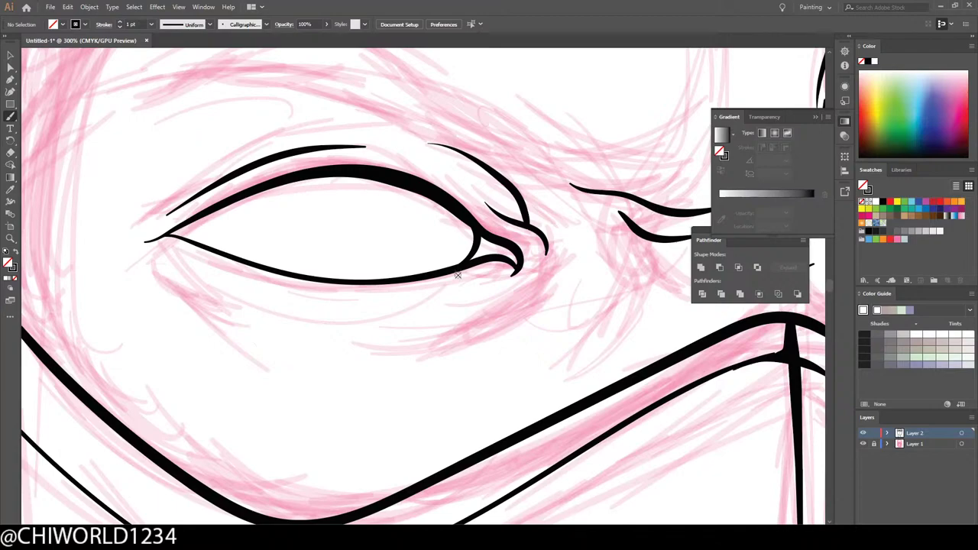
Step: Hide the Layer 1 sketch to check both closed eye outlines, and show it again
scroll(492, 337, down, 6)
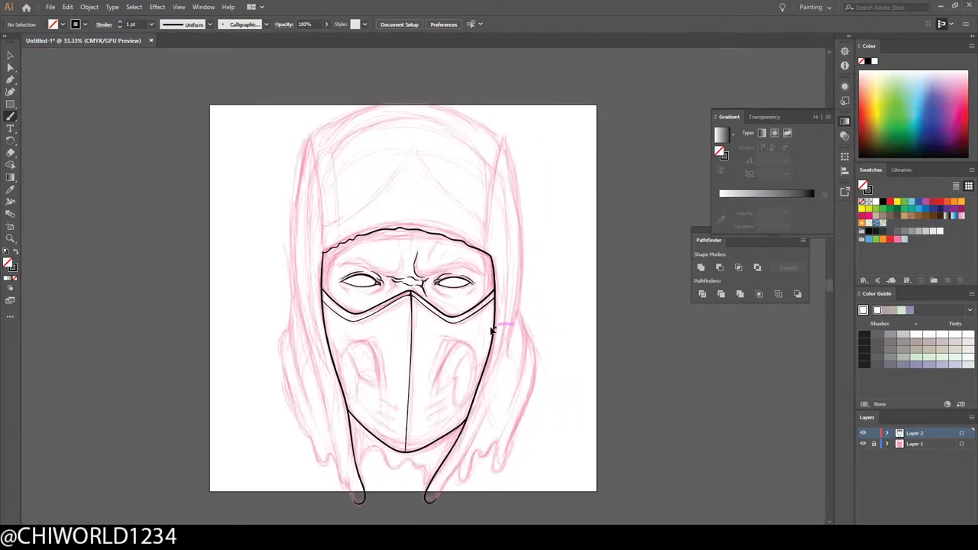
click(864, 444)
key(ctrl+minus)
key(ctrl+equal)
key(ctrl+equal)
key(ctrl+equal)
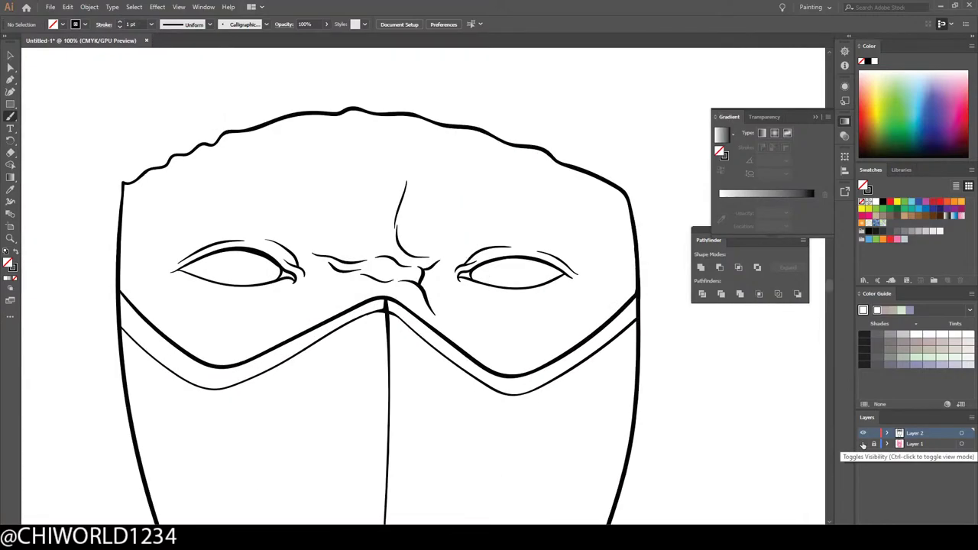
click(863, 444)
Step: Ink short creases curving below the inner corners of the left and right eyes
key(ctrl+equal)
key(ctrl+equal)
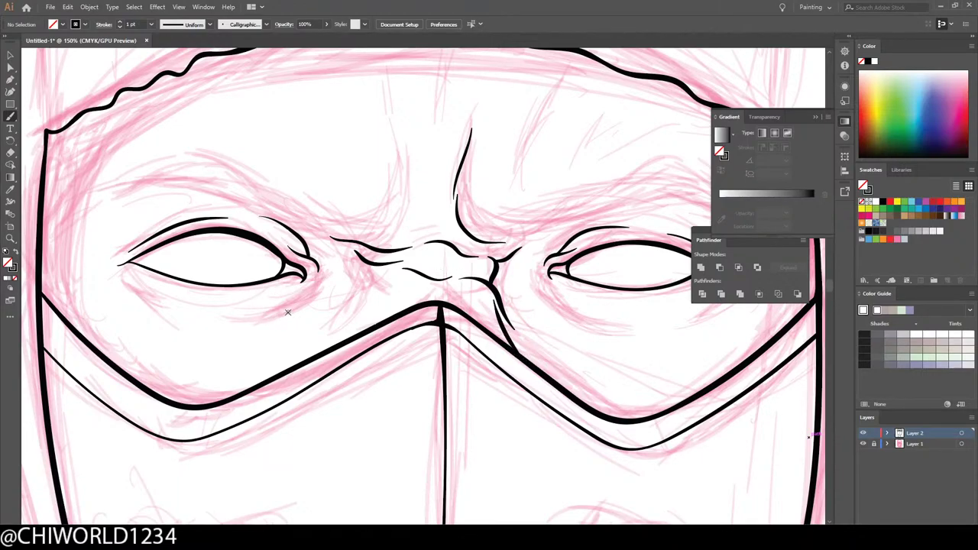
drag(258, 310, 313, 279)
drag(578, 319, 537, 268)
key(ctrl+minus)
key(ctrl+minus)
key(ctrl+minus)
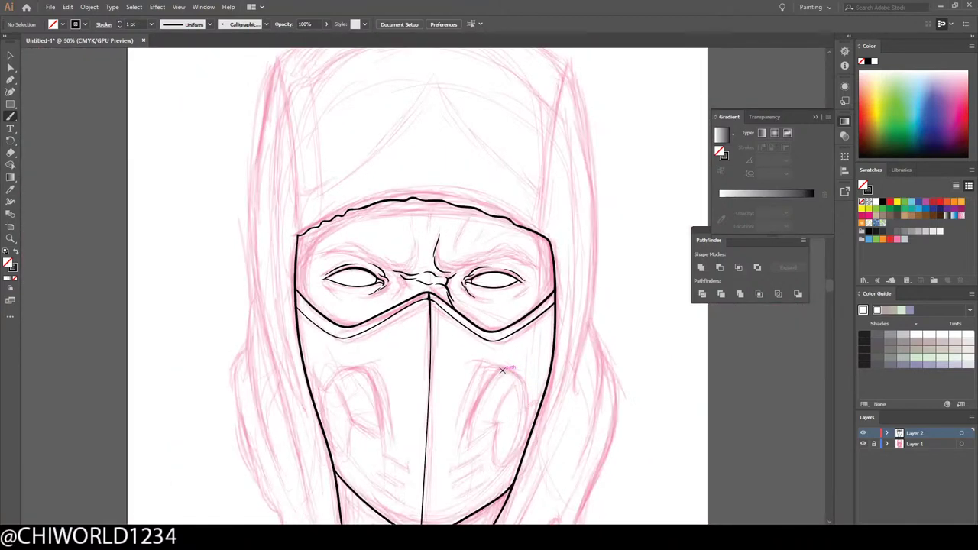
Step: Hide the Layer 1 sketch to review the creases at the inner eye corners, and show it again
key(ctrl+plus)
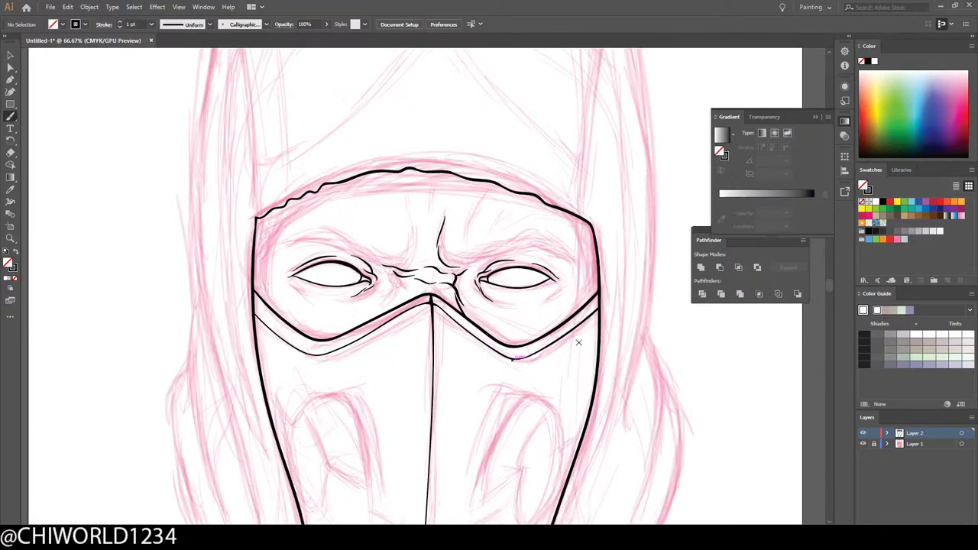
key(ctrl+plus)
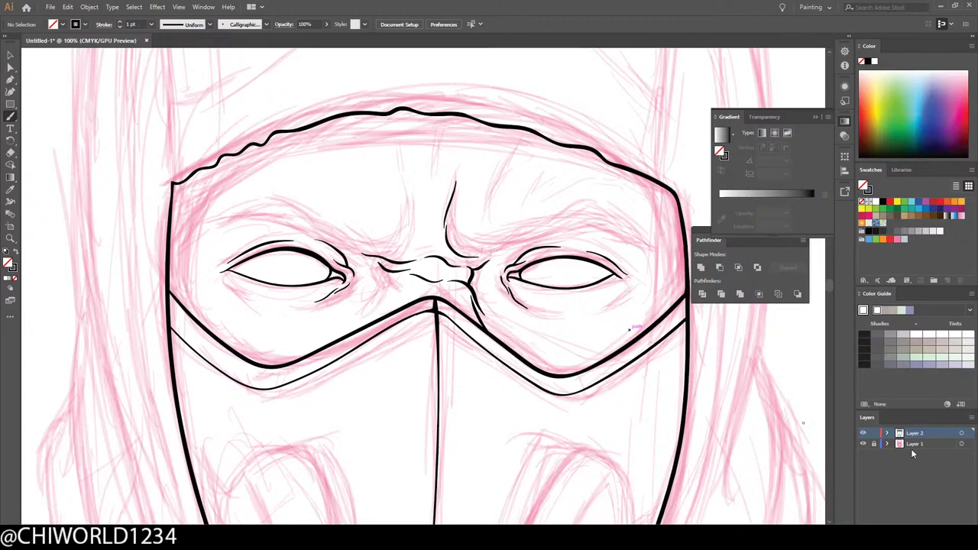
click(863, 444)
key(ctrl+minus)
key(ctrl+minus)
key(ctrl+minus)
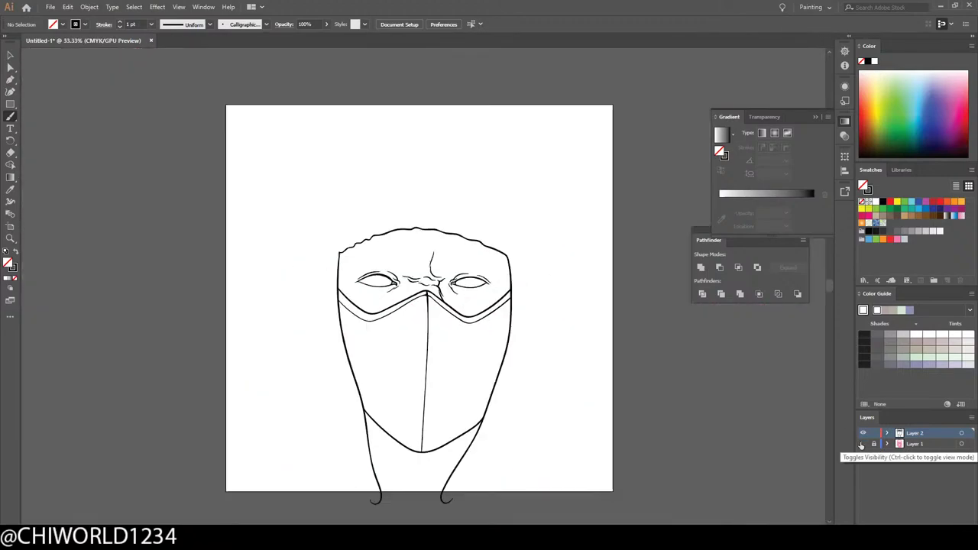
key(ctrl+plus)
key(ctrl+plus)
click(863, 444)
Step: Ink the outer under-eye creases below the right and left eyes over the sketch
scroll(717, 456, down, 5)
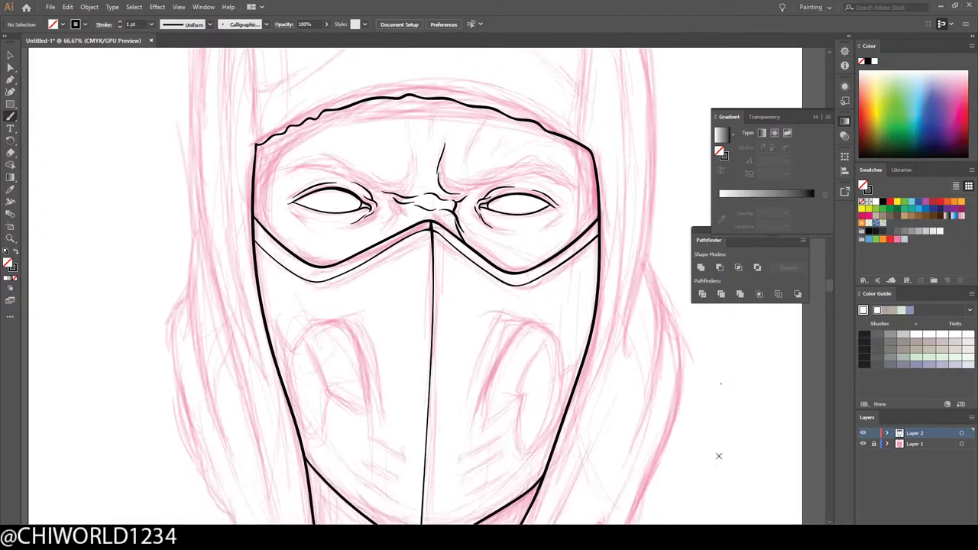
scroll(718, 456, up, 2)
key(ctrl+plus)
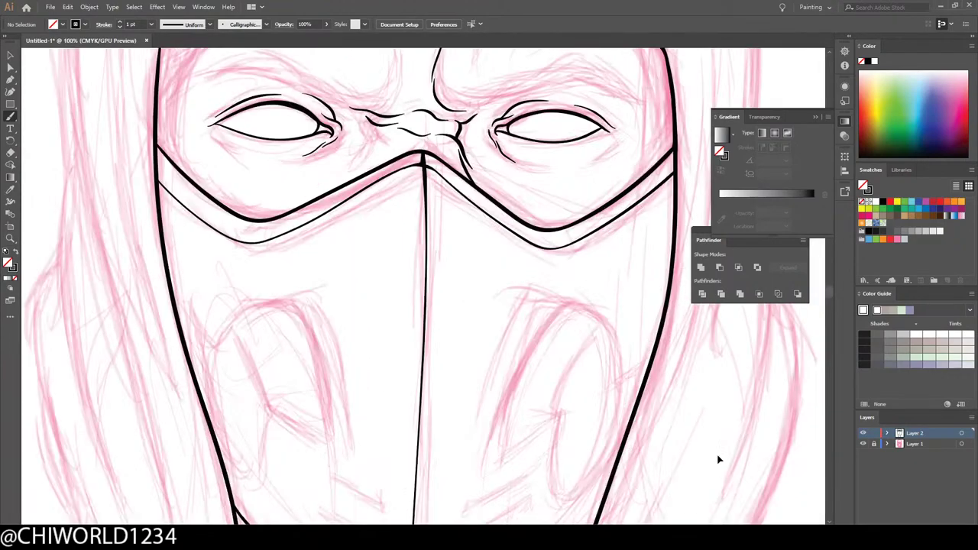
scroll(718, 456, up, 5)
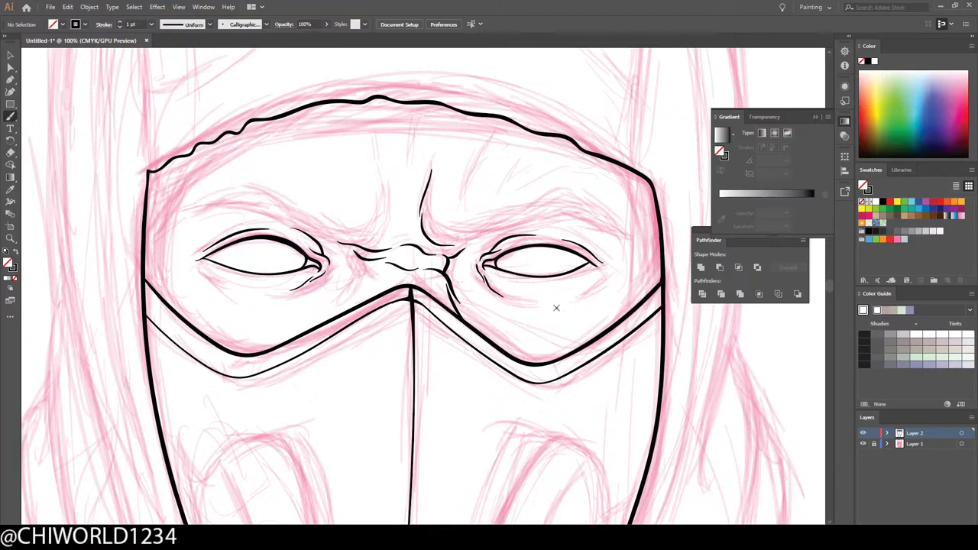
drag(550, 301, 605, 273)
drag(217, 282, 204, 271)
Step: Hide the Layer 1 sketch to check the under-eye creases, and show it again
key(ctrl+minus)
key(ctrl+minus)
key(ctrl+minus)
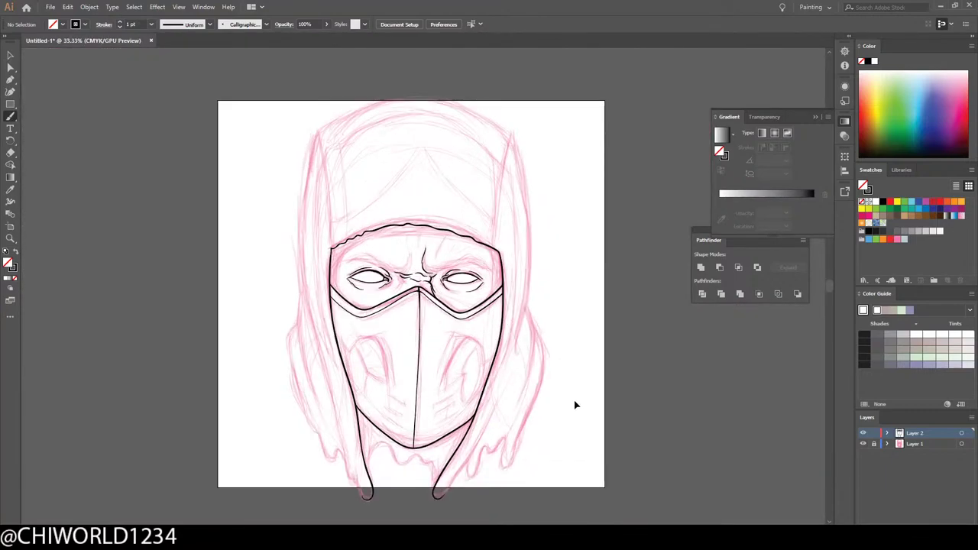
key(ctrl+plus)
key(ctrl+plus)
scroll(640, 372, left, 3)
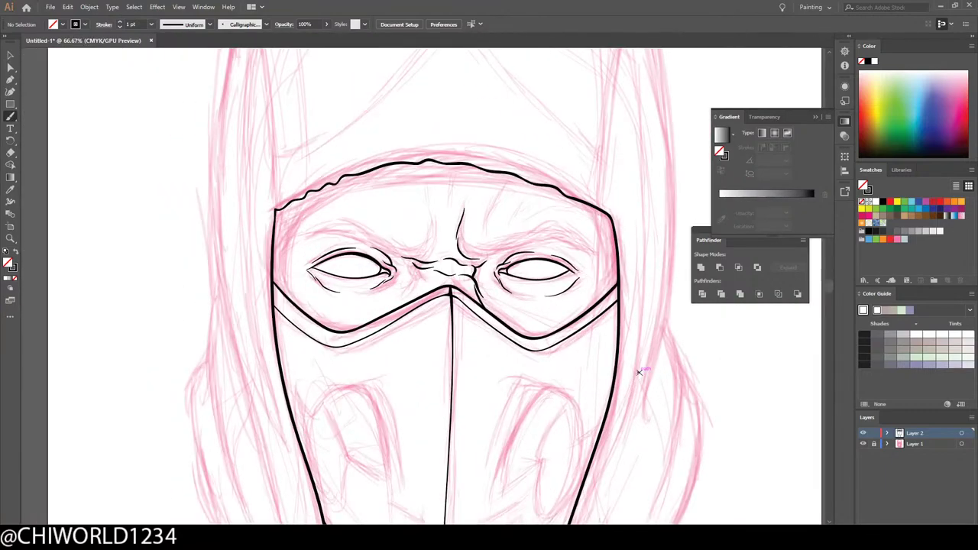
scroll(641, 373, up, 3)
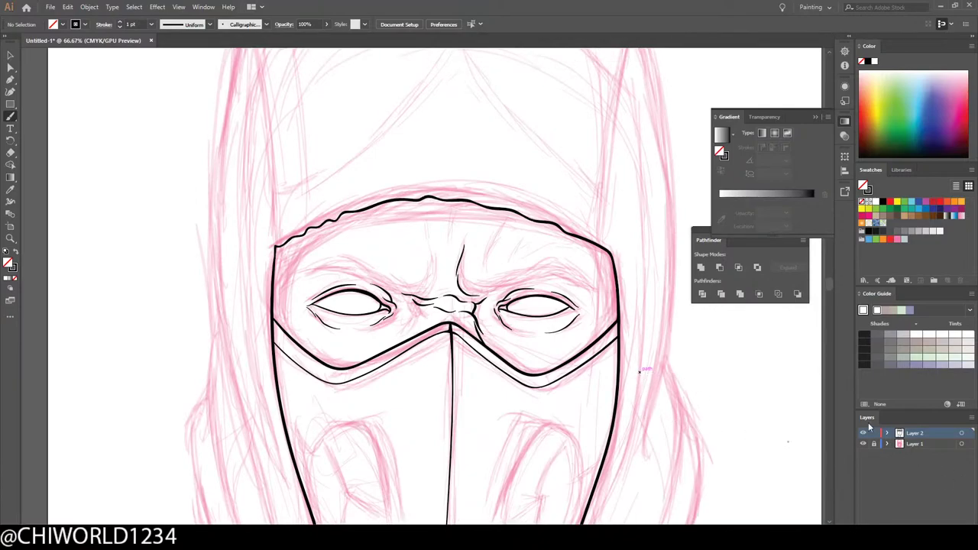
click(864, 444)
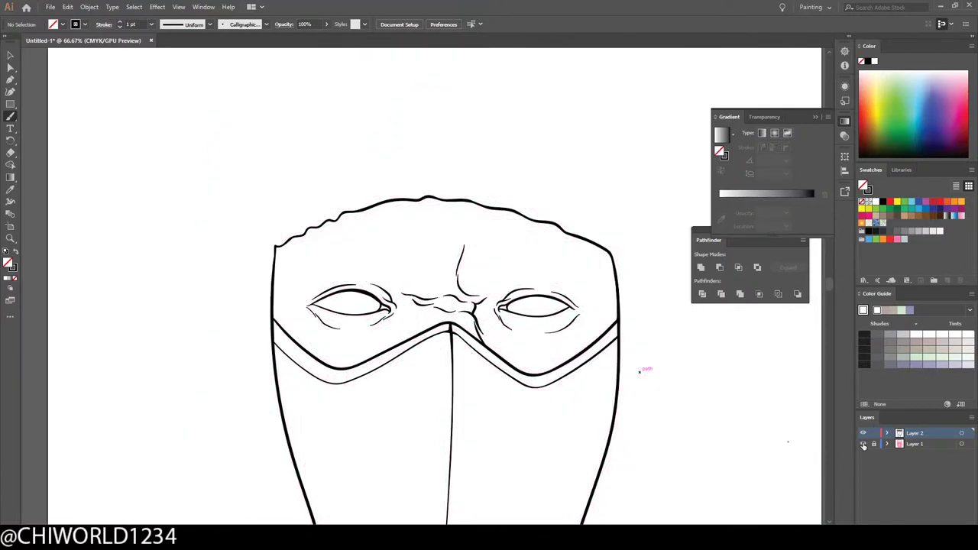
click(864, 444)
Step: Ink the left frown wrinkle between the brows and a vertical wrinkle up the centre of the forehead
key(ctrl+plus)
key(ctrl+plus)
scroll(787, 440, up, 1)
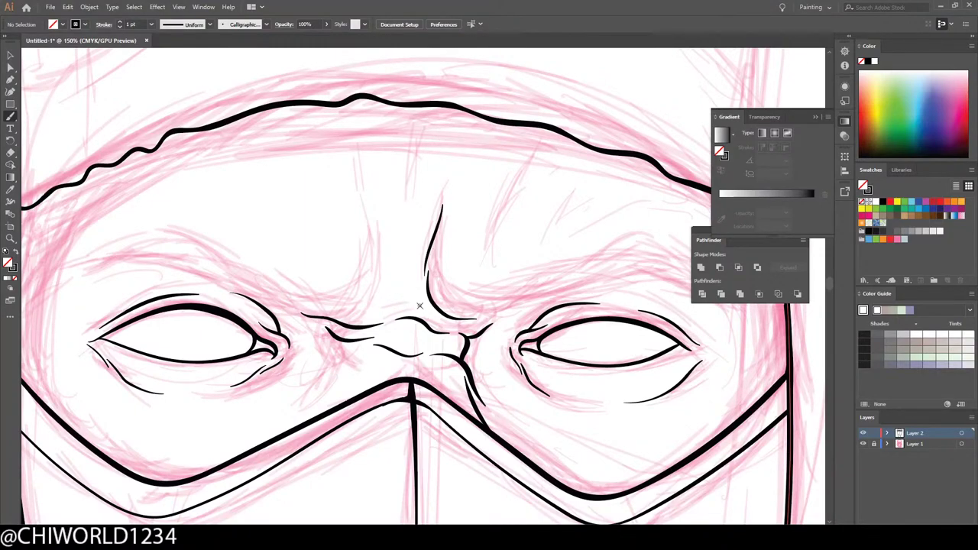
drag(427, 311, 403, 308)
mouse_move(346, 311)
mouse_down()
mouse_move(375, 297)
mouse_move(379, 279)
mouse_move(368, 220)
mouse_move(413, 223)
mouse_move(417, 136)
mouse_up()
Step: Hide the Layer 1 sketch to review the frown wrinkles between the brows, and show it again
key(ctrl+minus)
key(ctrl+minus)
key(ctrl+minus)
key(ctrl+minus)
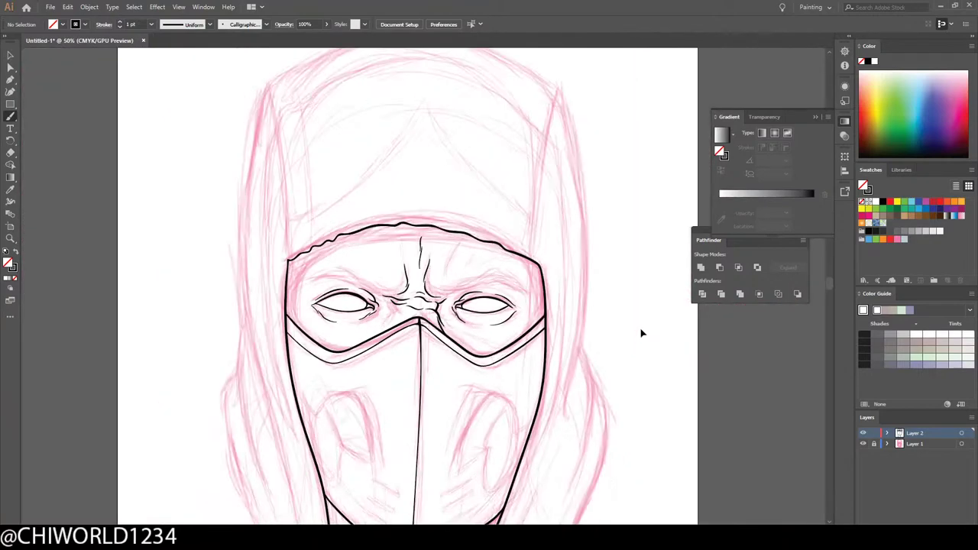
key(ctrl+plus)
key(ctrl+plus)
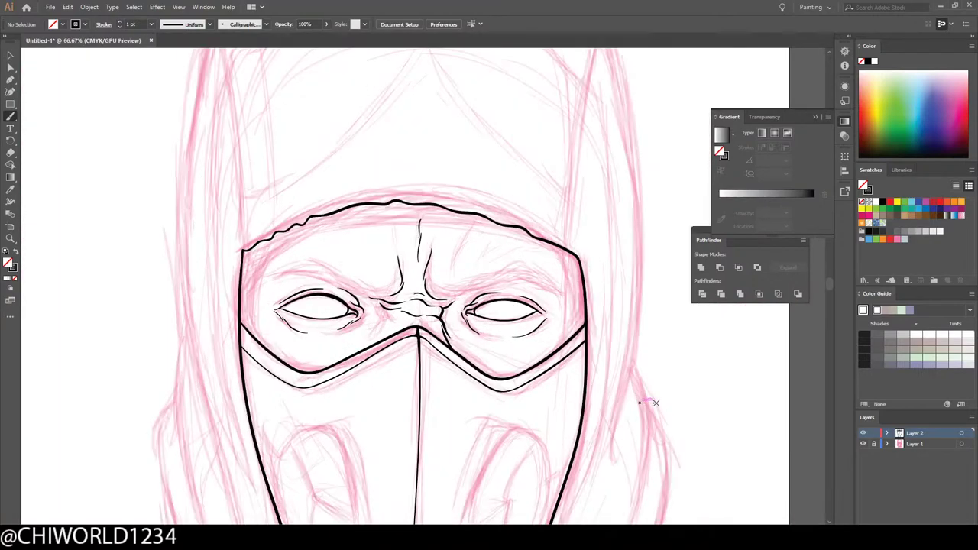
click(864, 446)
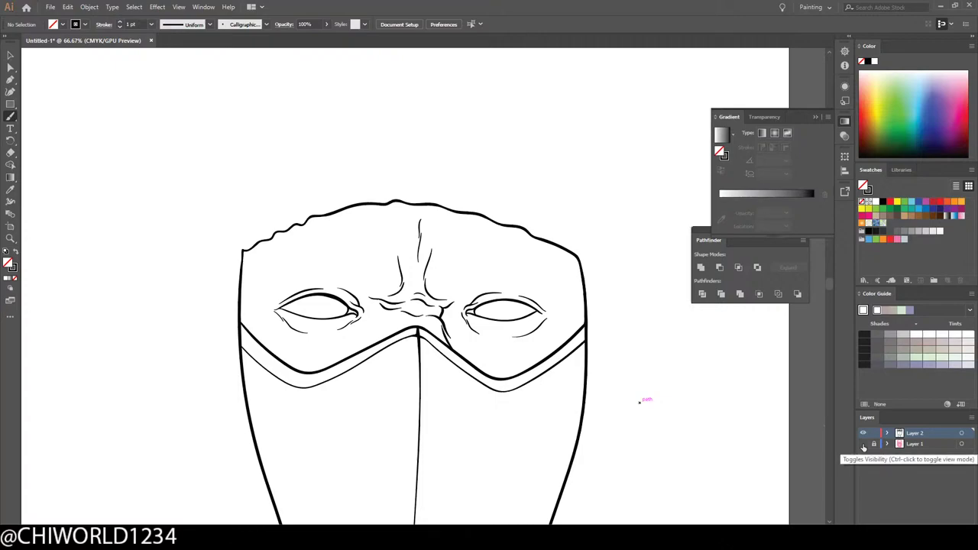
click(864, 444)
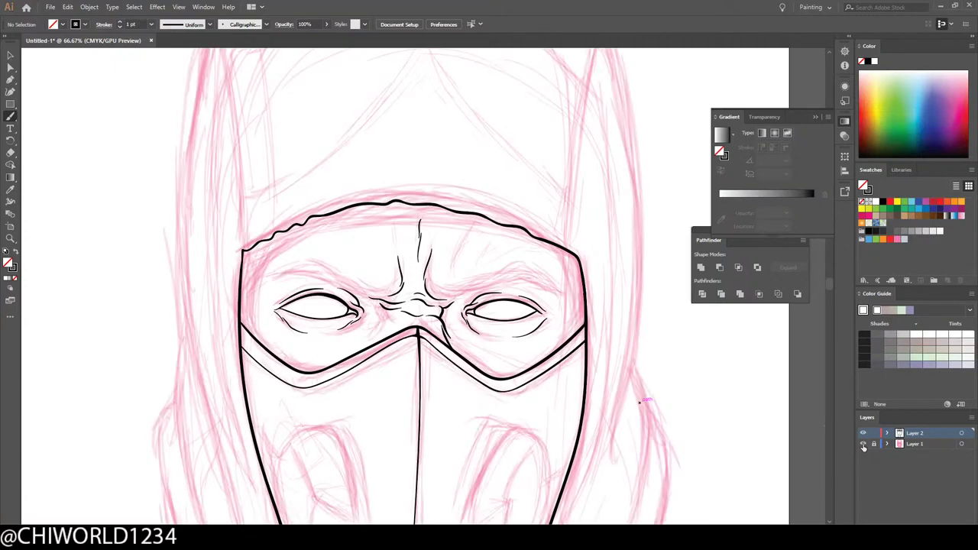
Step: Ink the right eyebrow's upper and lower edges with short overlapping hair strokes along the sketch
key(ctrl+plus)
scroll(808, 443, right, 2)
key(ctrl+plus)
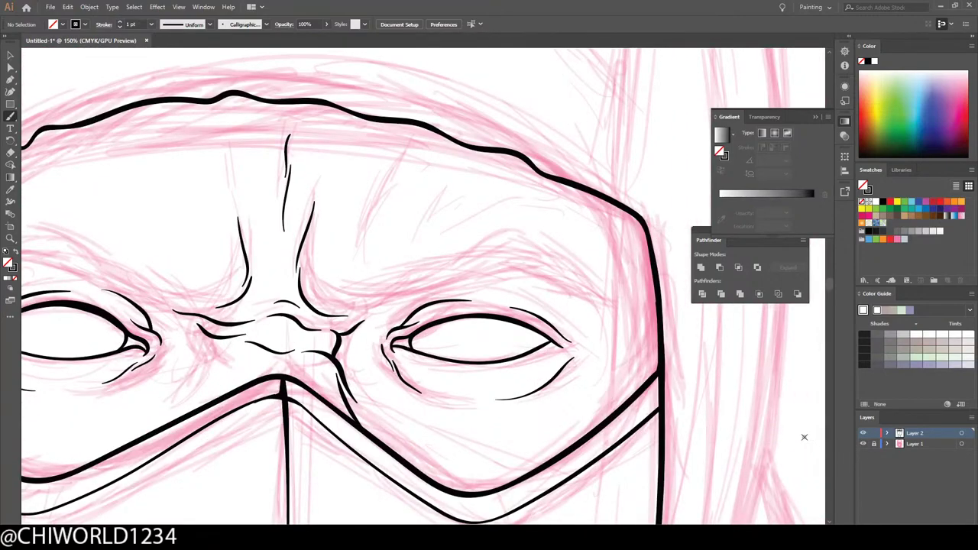
mouse_move(361, 315)
mouse_down()
mouse_move(487, 271)
mouse_move(480, 279)
mouse_move(585, 282)
mouse_move(527, 247)
mouse_move(466, 252)
mouse_up()
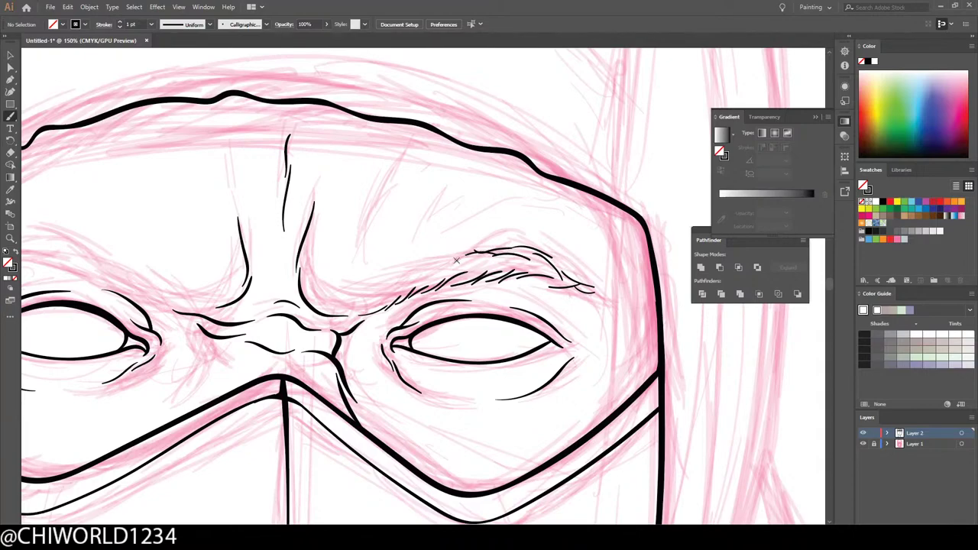
mouse_move(341, 311)
mouse_down()
mouse_move(437, 269)
mouse_move(503, 251)
mouse_move(498, 262)
mouse_move(542, 250)
mouse_up()
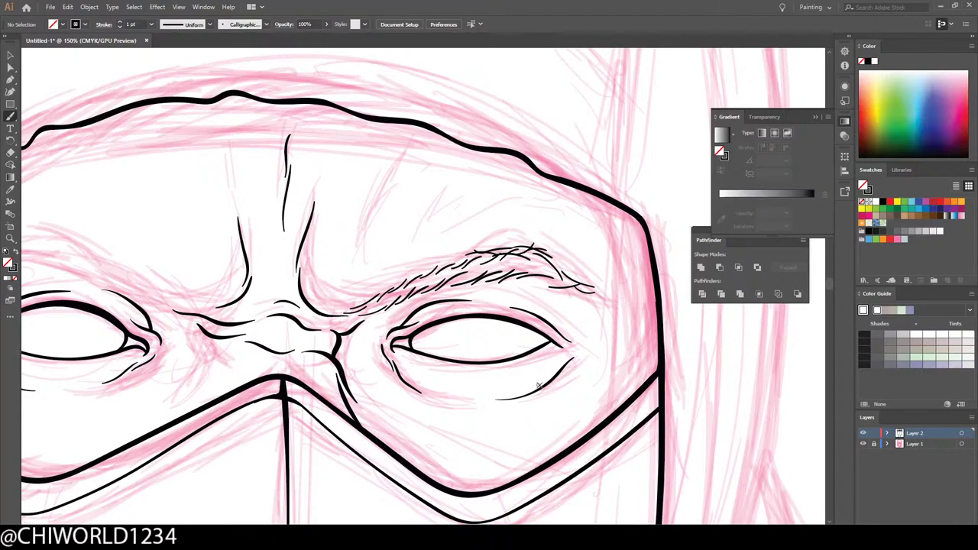
scroll(539, 386, down, 3)
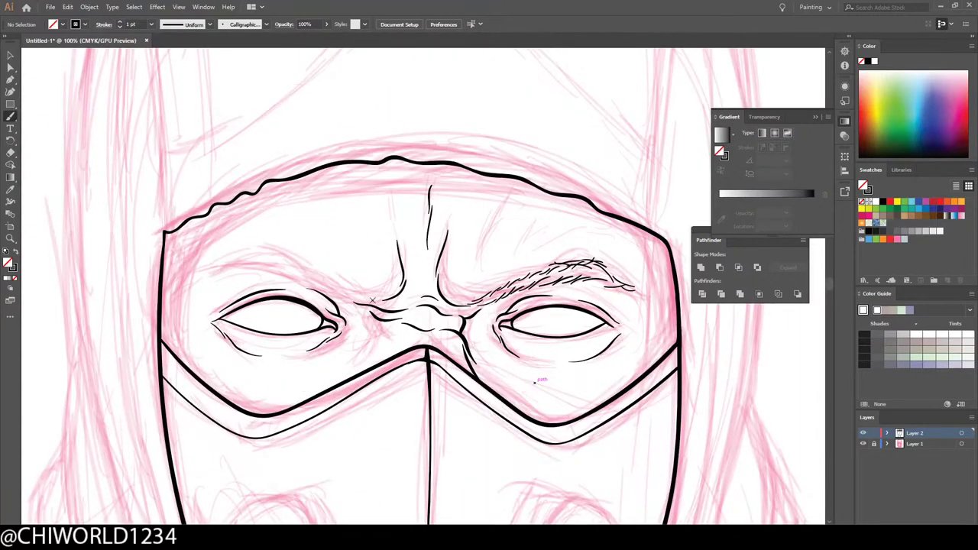
Step: Ink the left eyebrow's upper and lower edges with short overlapping hair strokes along the sketch
mouse_move(335, 295)
mouse_down()
mouse_move(277, 268)
mouse_move(242, 271)
mouse_move(248, 265)
mouse_move(210, 275)
mouse_move(228, 262)
mouse_move(290, 259)
mouse_move(282, 261)
mouse_move(388, 301)
mouse_up()
key(ctrl+minus)
key(ctrl+minus)
key(ctrl+minus)
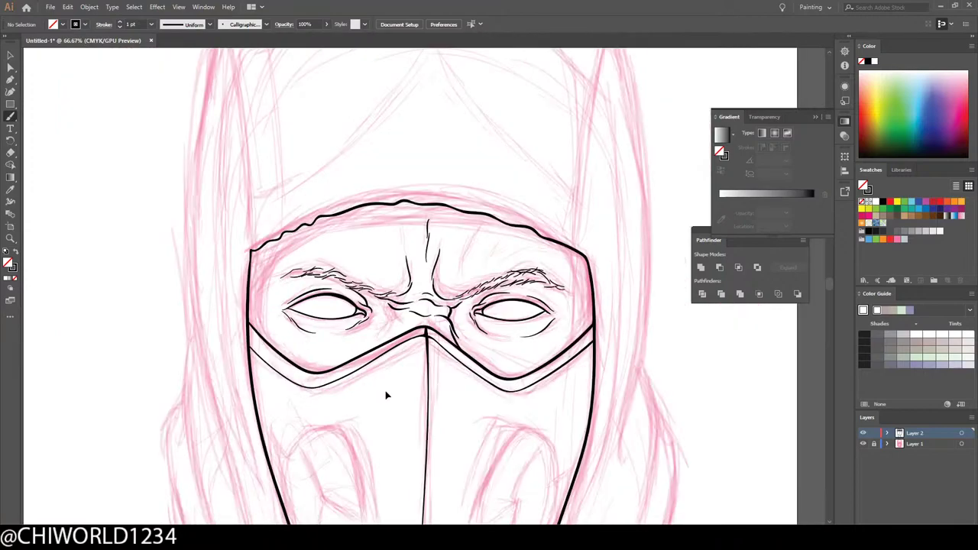
Step: Hide the Layer 1 sketch to review both inked eyebrows against the whole face, and show it again
key(ctrl+equal)
scroll(572, 397, right, 1)
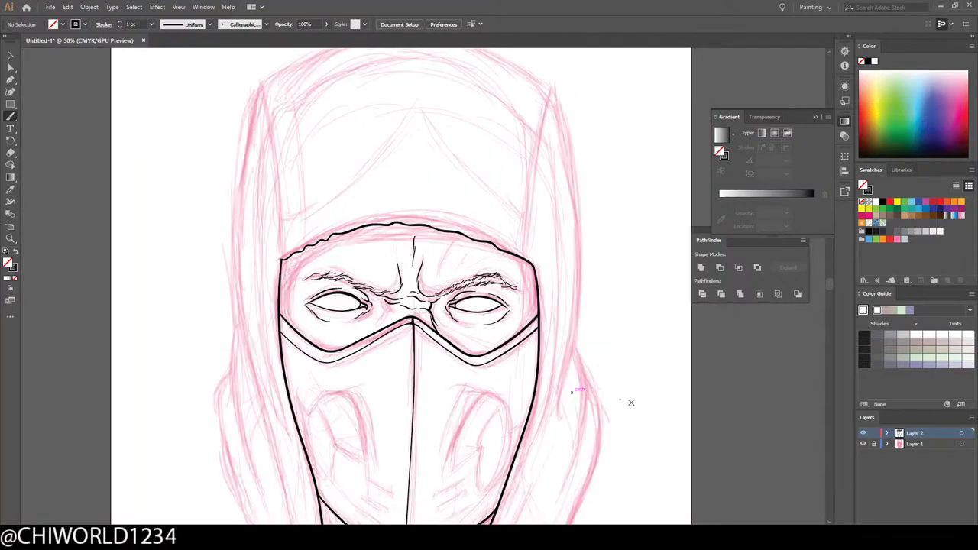
click(862, 445)
key(ctrl+minus)
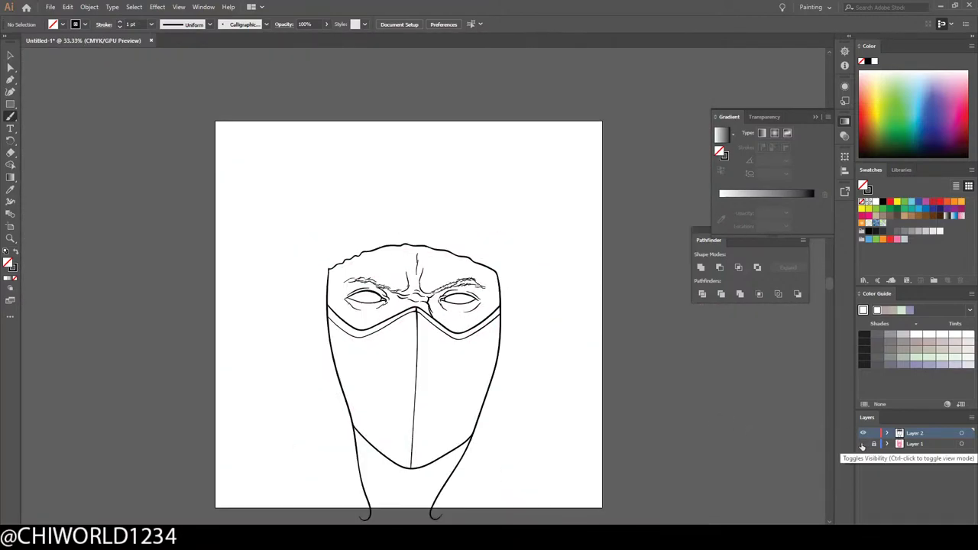
key(ctrl+minus)
key(ctrl+plus)
key(ctrl+plus)
key(ctrl+plus)
key(ctrl+plus)
click(863, 445)
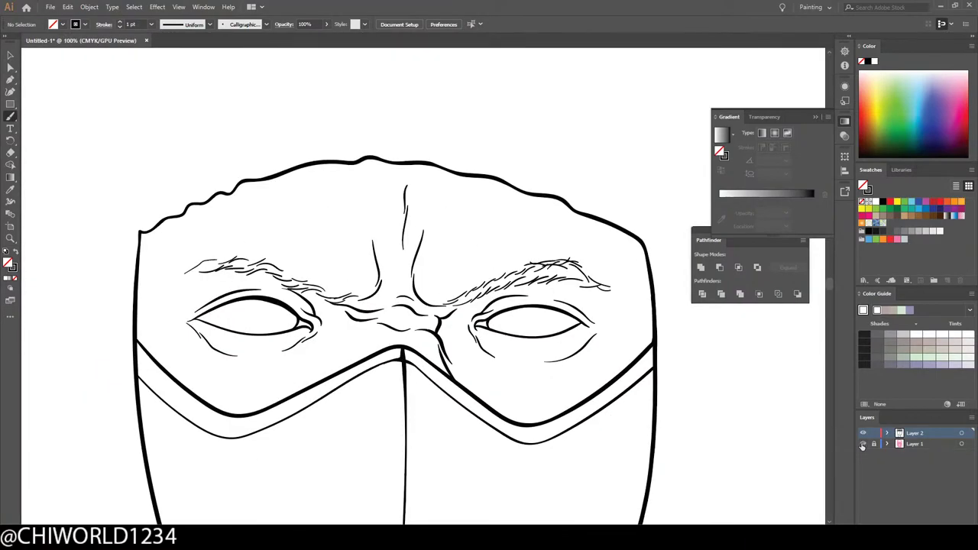
Step: Switch from the Paintbrush to the Pencil tool for drawing freehand shadow shapes
scroll(661, 436, down, 2)
scroll(662, 437, left, 3)
scroll(656, 429, down, 2)
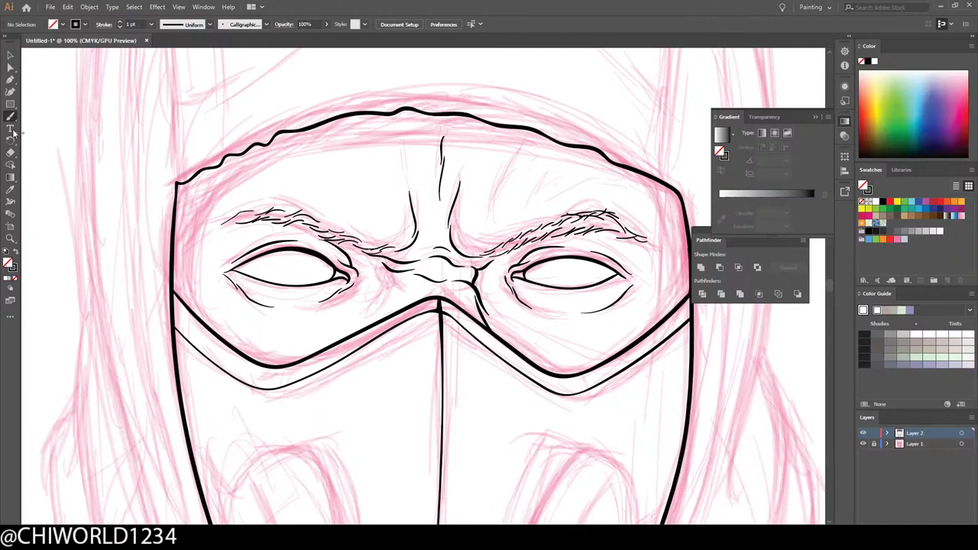
drag(9, 117, 34, 143)
key(ctrl+plus)
scroll(224, 262, left, 2)
key(ctrl+minus)
key(ctrl+minus)
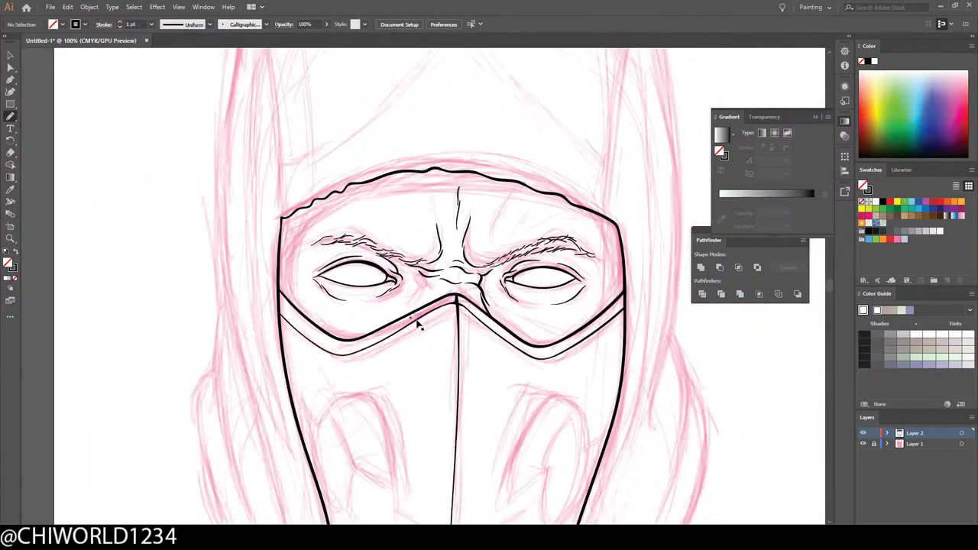
Step: Hide the Layer 1 sketch to check the line art before shading, and show it again
scroll(418, 325, down, 3)
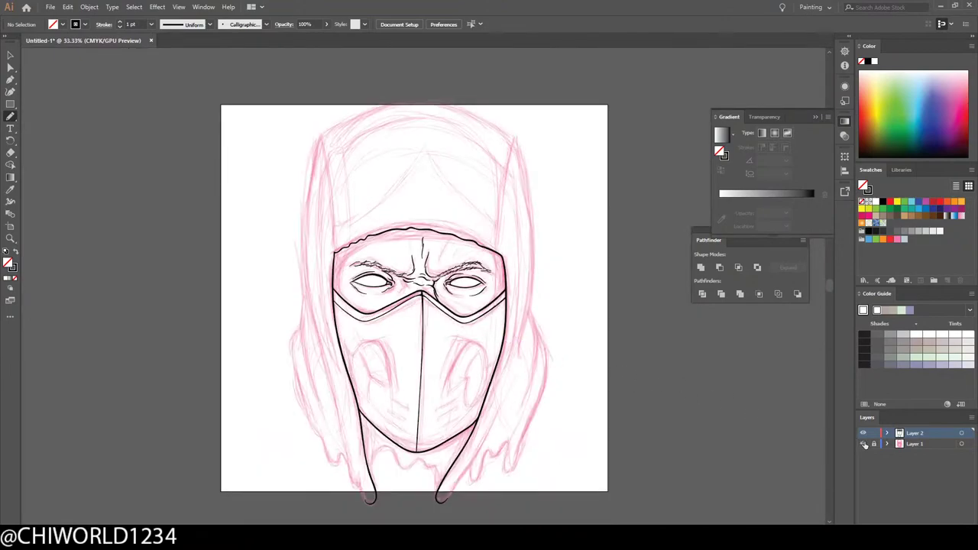
click(863, 444)
click(863, 444)
scroll(808, 429, up, 3)
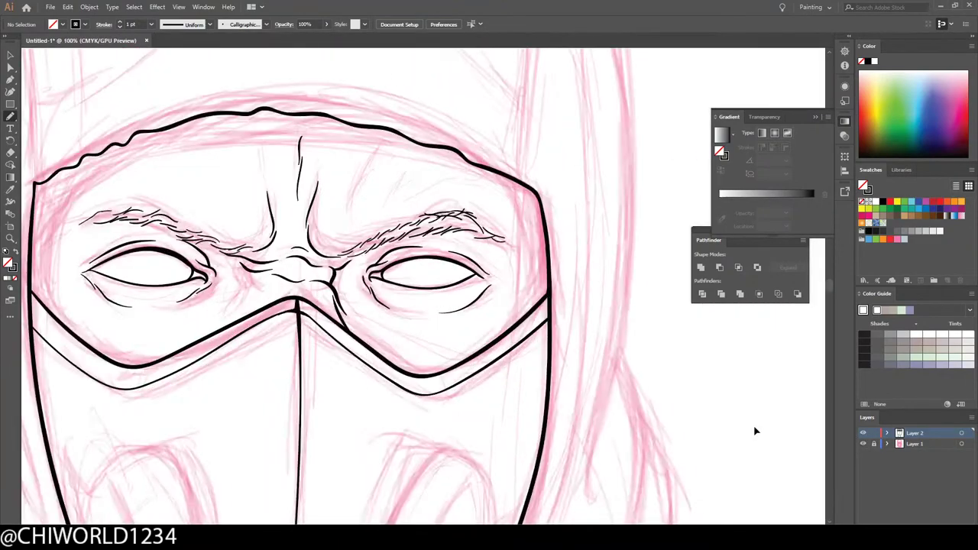
Step: Swap to a black fill without stroke and draw a spiked shadow shape between the right eye and the hood edge
scroll(755, 431, up, 2)
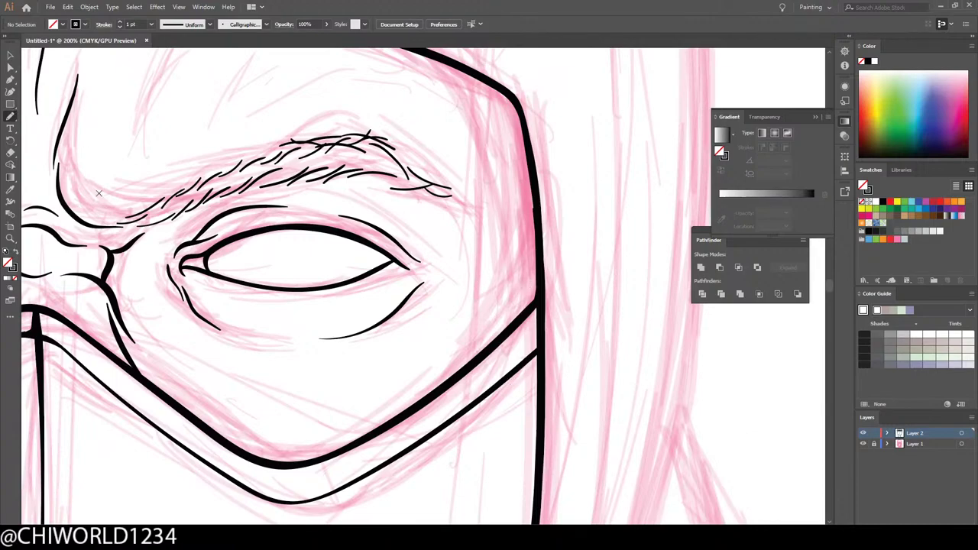
click(14, 255)
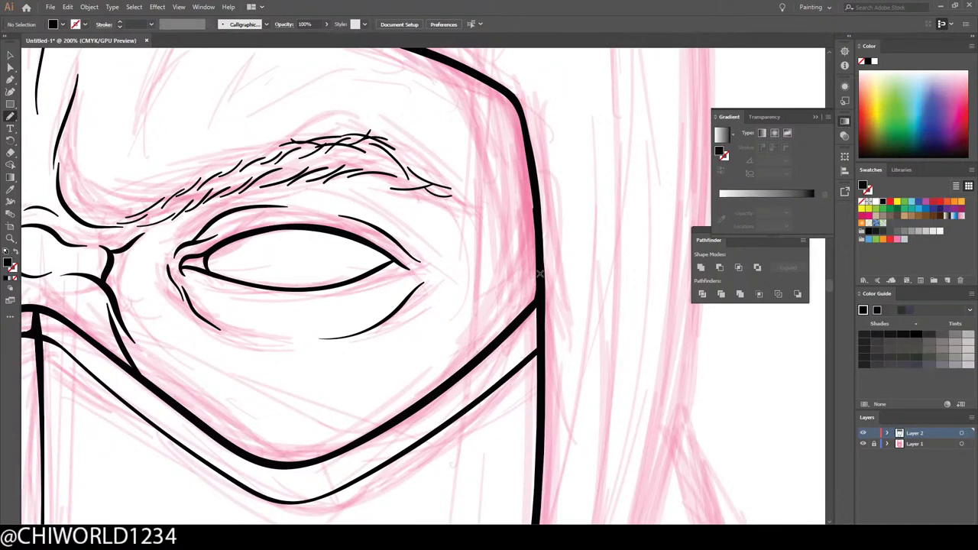
mouse_move(541, 266)
mouse_down()
mouse_move(541, 295)
mouse_move(466, 369)
mouse_move(494, 290)
mouse_move(487, 304)
mouse_move(488, 271)
mouse_move(477, 261)
mouse_move(432, 299)
mouse_up()
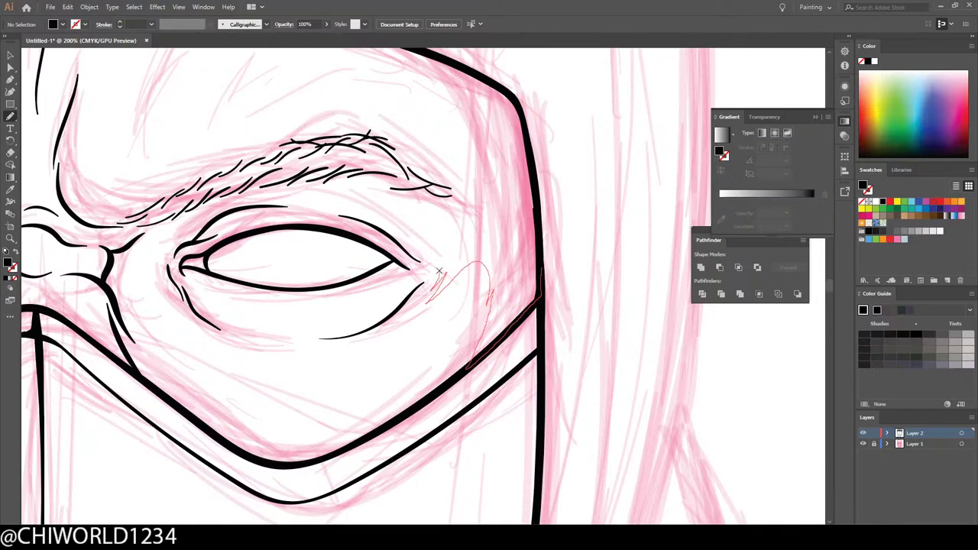
mouse_move(380, 232)
mouse_down()
mouse_move(434, 245)
mouse_move(425, 244)
mouse_move(449, 230)
mouse_move(453, 207)
mouse_move(401, 163)
mouse_move(438, 174)
mouse_move(469, 152)
mouse_move(457, 155)
mouse_move(472, 128)
mouse_move(467, 101)
mouse_move(434, 57)
mouse_move(527, 111)
mouse_move(539, 302)
mouse_up()
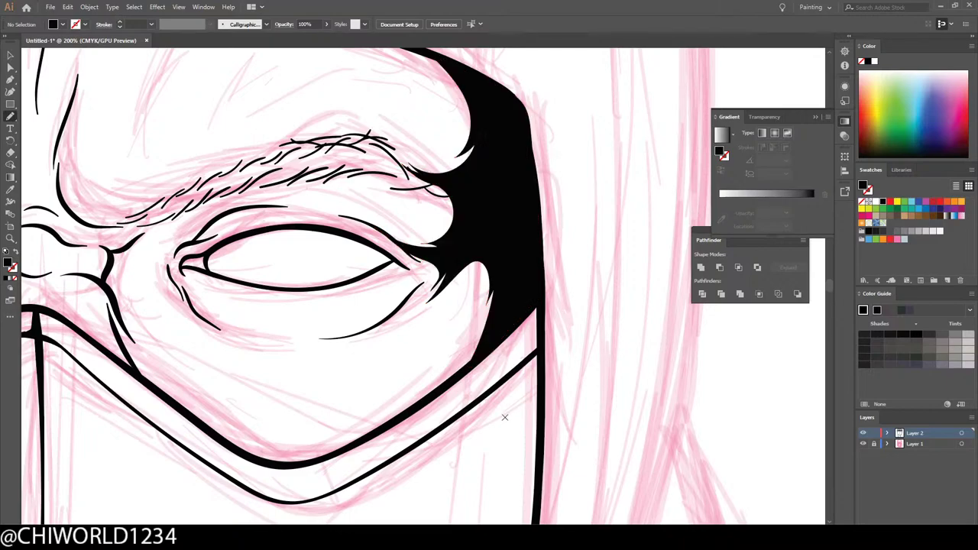
Step: Hide the Layer 1 sketch to check the black shadow beside the right eye, and show it again
scroll(499, 416, down, 8)
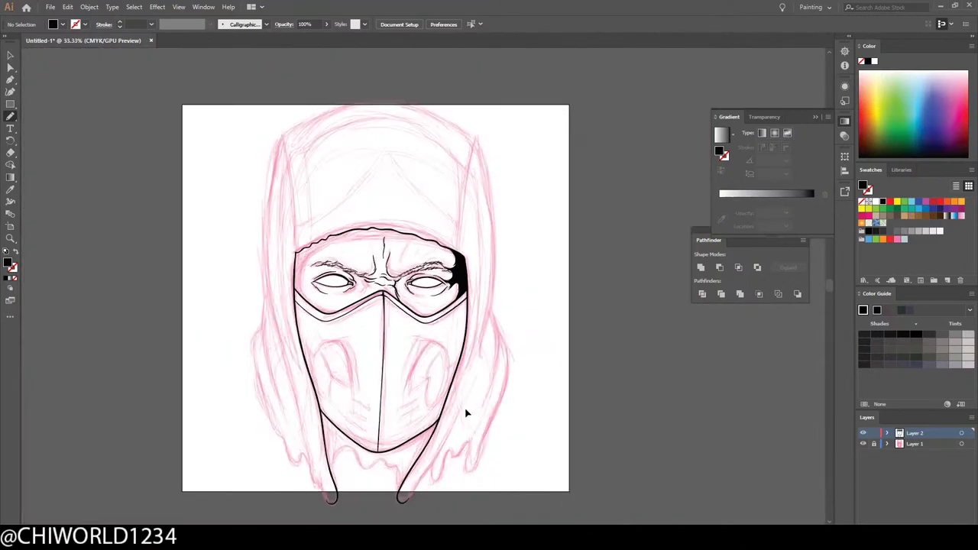
click(863, 444)
click(864, 444)
key(ctrl+1)
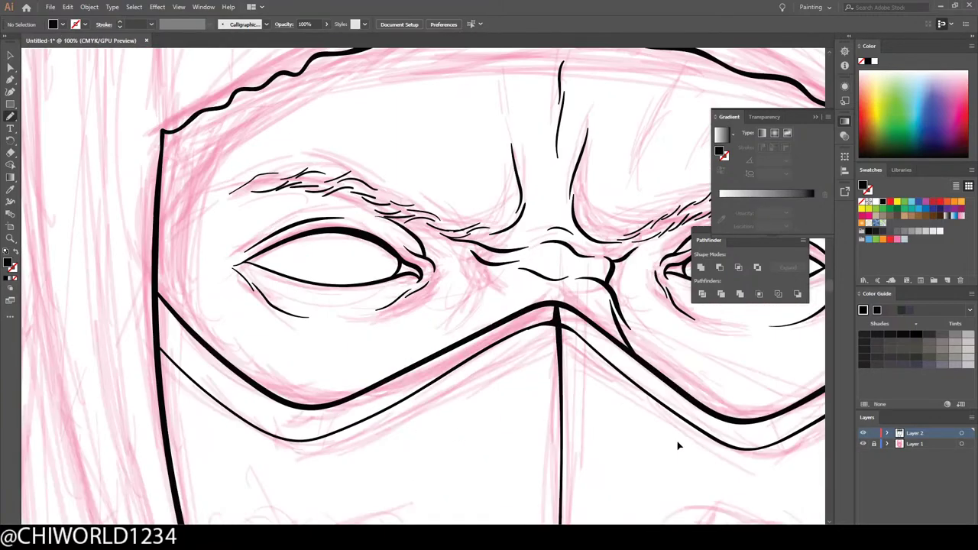
Step: Draw a matching solid black, spiked shadow shape between the left eye and the hood edge, down to the mask line
key(ctrl+plus)
scroll(675, 445, left, 3)
scroll(674, 442, up, 1)
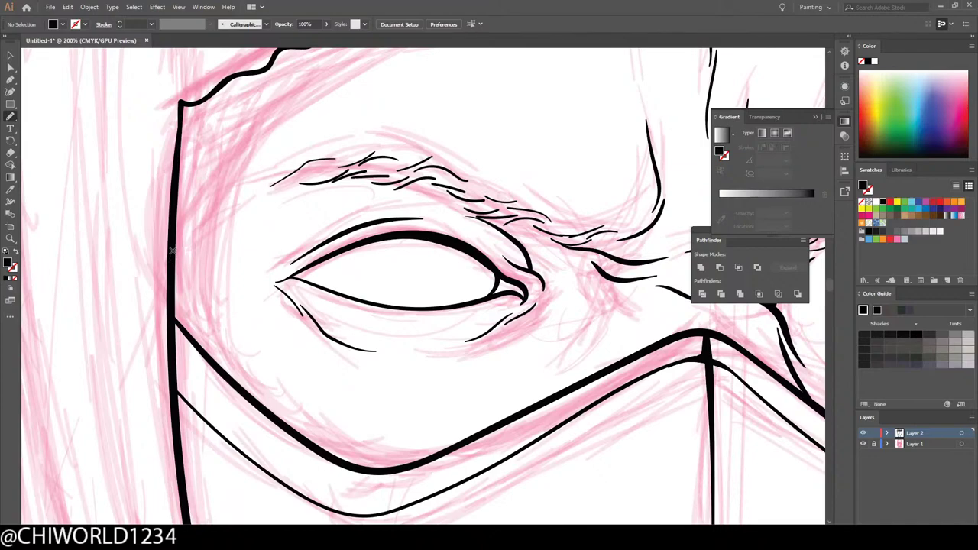
mouse_move(171, 251)
mouse_down()
mouse_move(175, 324)
mouse_move(267, 415)
mouse_move(224, 338)
mouse_move(235, 350)
mouse_move(219, 277)
mouse_move(229, 265)
mouse_move(245, 268)
mouse_move(300, 314)
mouse_up()
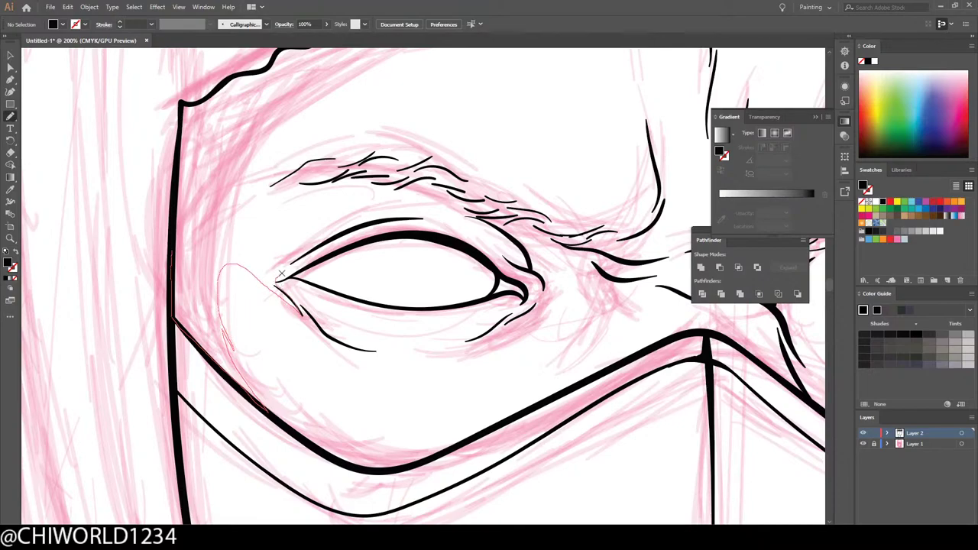
drag(281, 273, 311, 252)
mouse_move(283, 250)
mouse_down()
mouse_move(295, 241)
mouse_move(256, 232)
mouse_move(243, 215)
mouse_move(301, 186)
mouse_move(291, 175)
mouse_move(305, 163)
mouse_move(254, 179)
mouse_move(231, 130)
mouse_move(241, 78)
mouse_move(184, 98)
mouse_move(173, 265)
mouse_move(205, 338)
mouse_up()
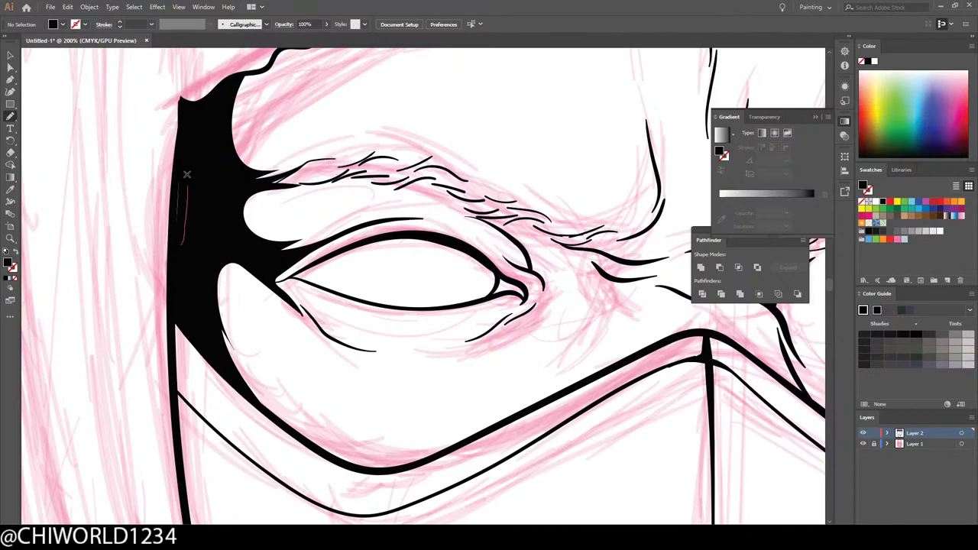
Step: Draw a solid black shadow under the hood's wavy edge across the forehead, with small spikes at the wrinkles, joining both side shadows
key(ctrl+minus)
key(ctrl+minus)
key(ctrl+minus)
key(ctrl+minus)
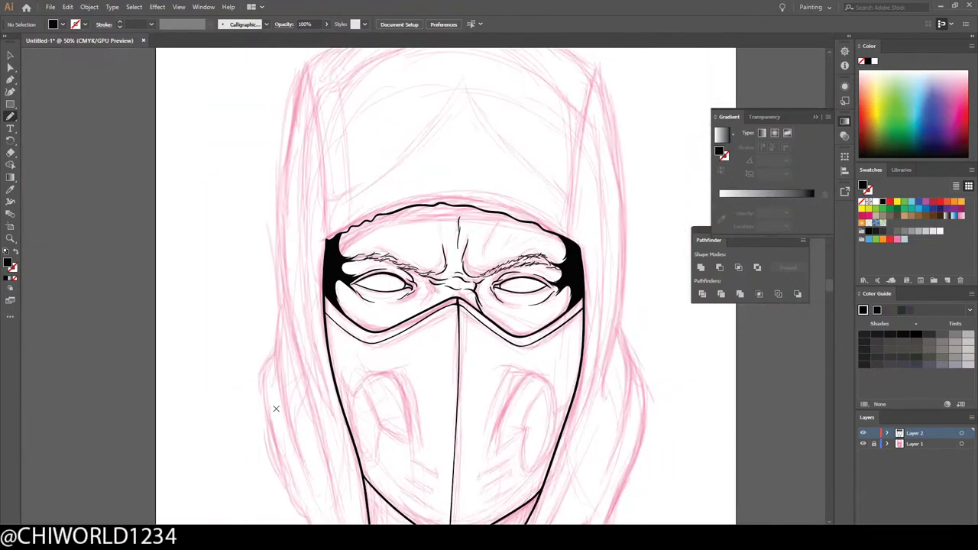
key(ctrl+plus)
key(ctrl+plus)
key(ctrl+plus)
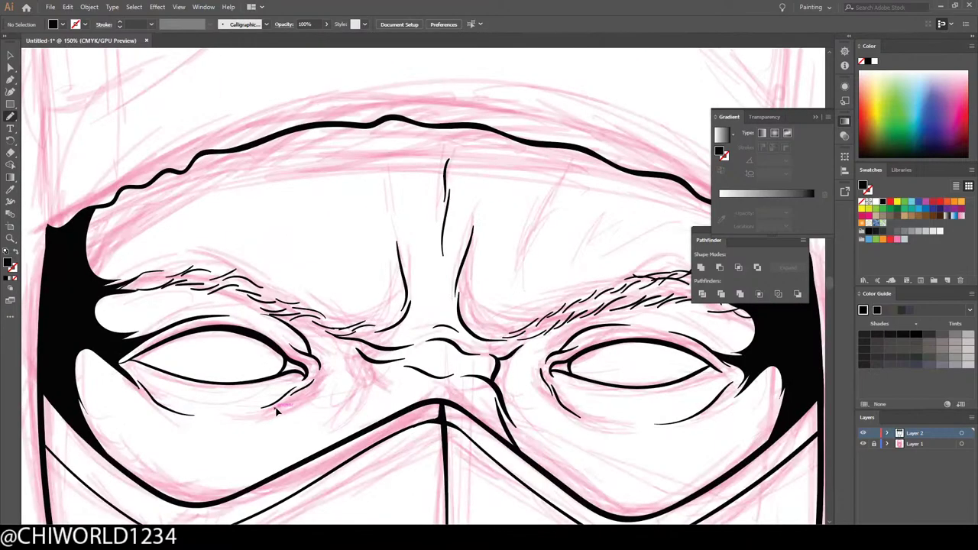
key(ctrl+minus)
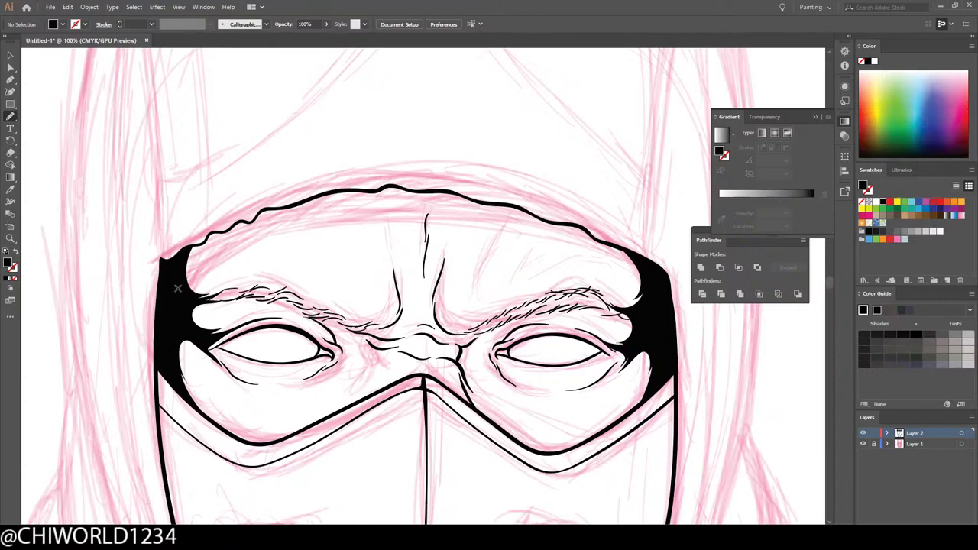
drag(173, 292, 204, 282)
drag(259, 249, 333, 227)
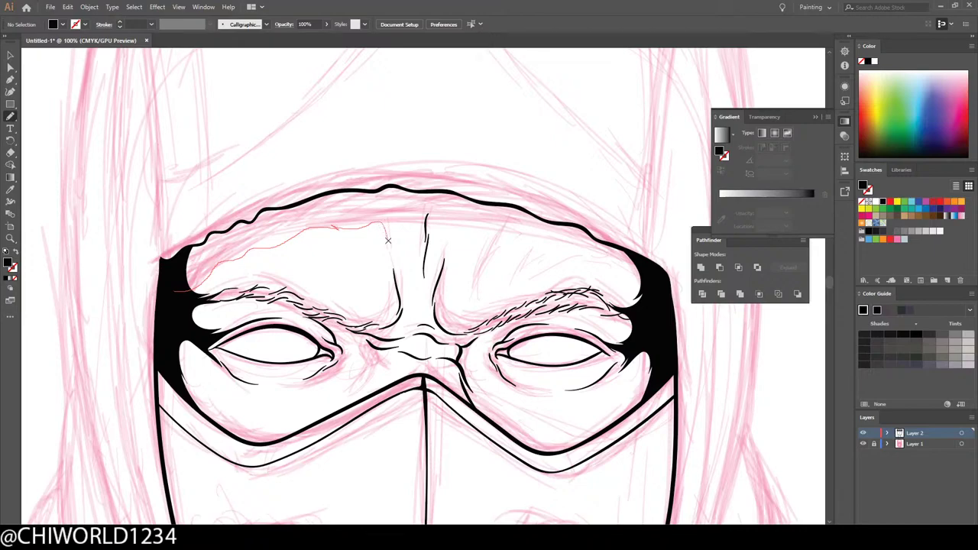
mouse_move(387, 233)
mouse_down()
mouse_move(422, 219)
mouse_move(429, 220)
mouse_up()
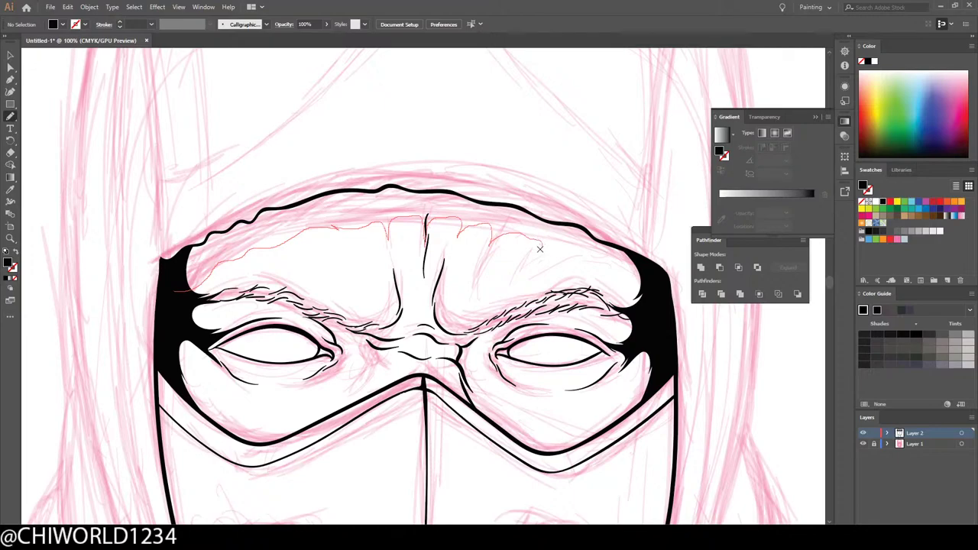
mouse_move(540, 254)
mouse_down()
mouse_move(573, 251)
mouse_move(645, 277)
mouse_move(648, 264)
mouse_move(521, 205)
mouse_move(459, 189)
mouse_move(374, 183)
mouse_move(275, 205)
mouse_up()
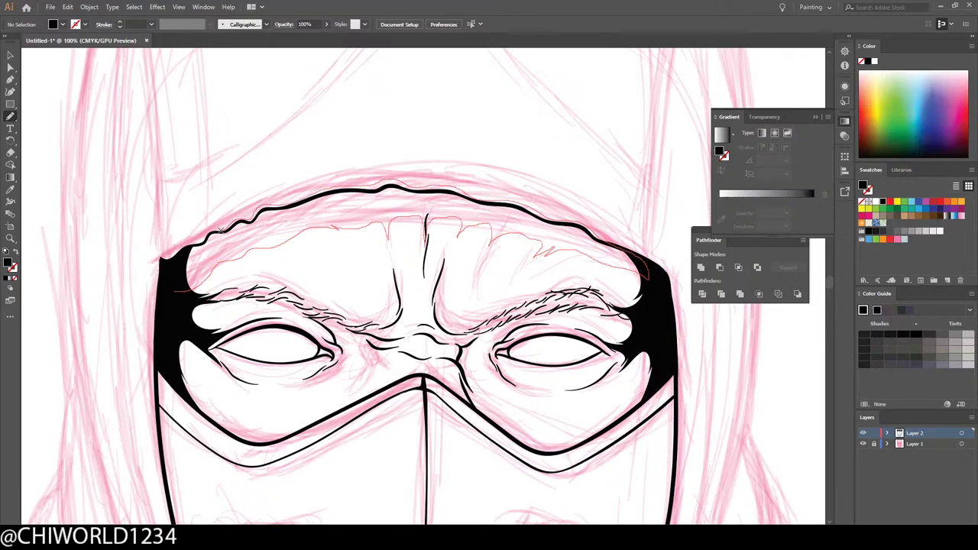
drag(206, 231, 169, 293)
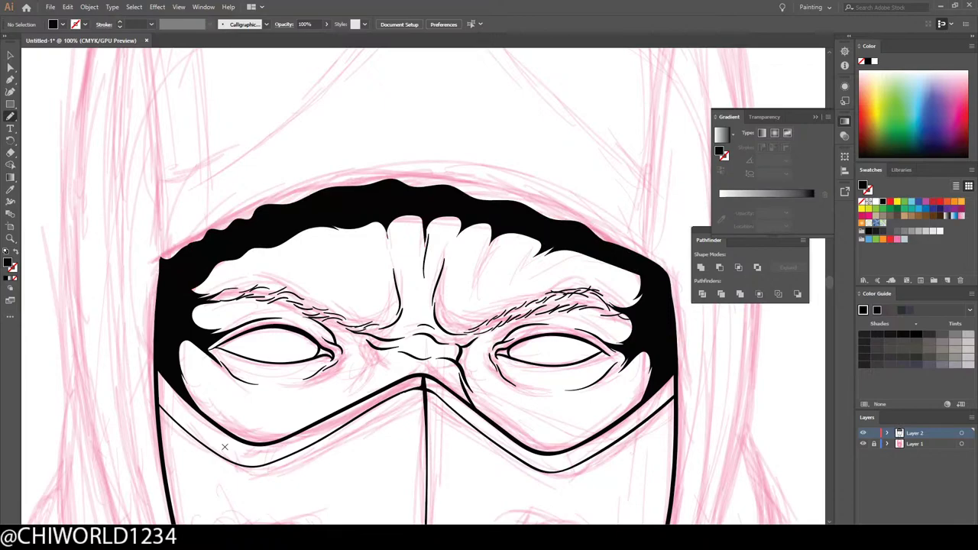
Step: Review the inked eyes and mask outline with the Layer 1 sketch hidden, and show the sketch again
key(ctrl+minus)
key(ctrl+minus)
key(ctrl+minus)
key(ctrl+minus)
key(ctrl+equal)
key(ctrl+equal)
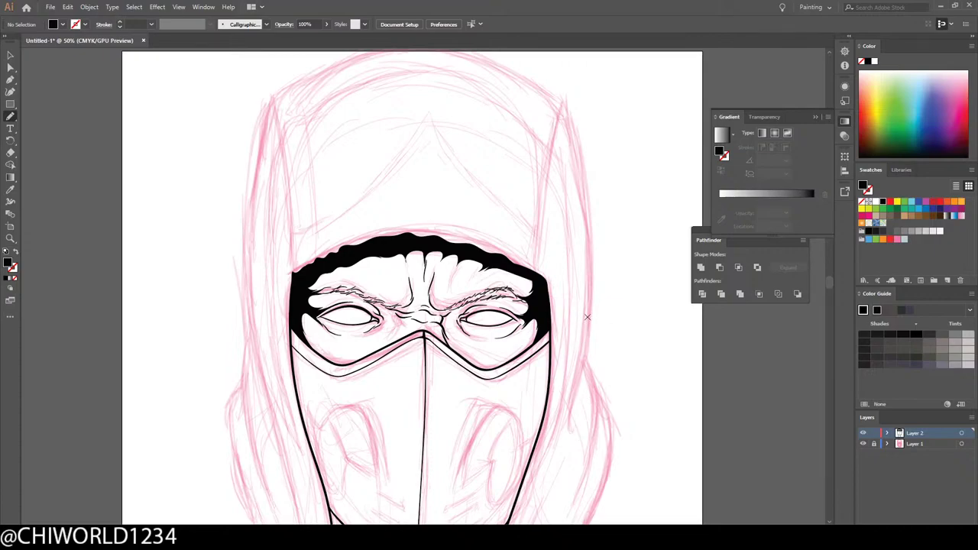
scroll(603, 331, down, 1)
click(863, 444)
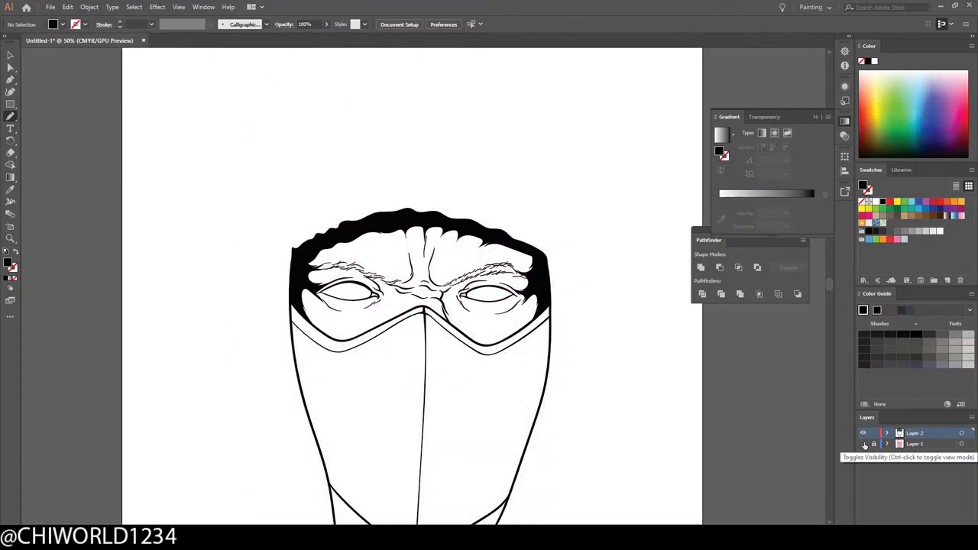
key(ctrl+minus)
key(ctrl+minus)
key(ctrl+equal)
key(ctrl+equal)
key(ctrl+equal)
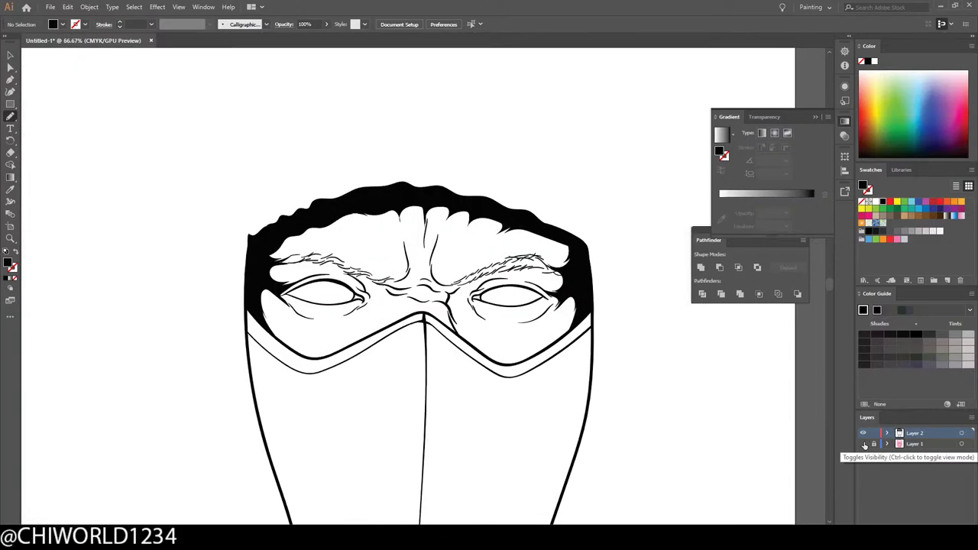
click(864, 444)
Step: Draw a solid black shadow shape between the nose bridge and the right eye, from the eyebrow down to the mask's top edge
key(ctrl+equal)
key(ctrl+equal)
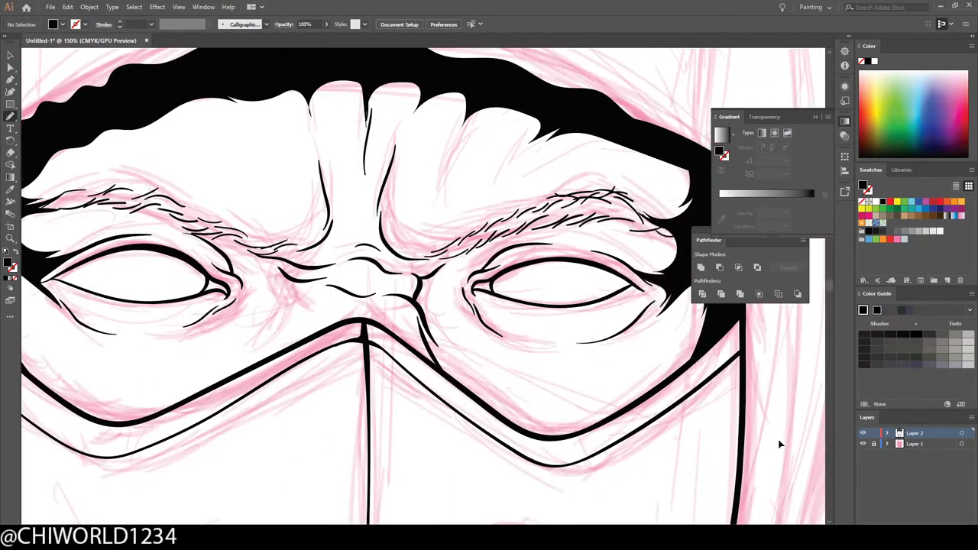
key(ctrl+equal)
key(ctrl+equal)
scroll(775, 436, down, 1)
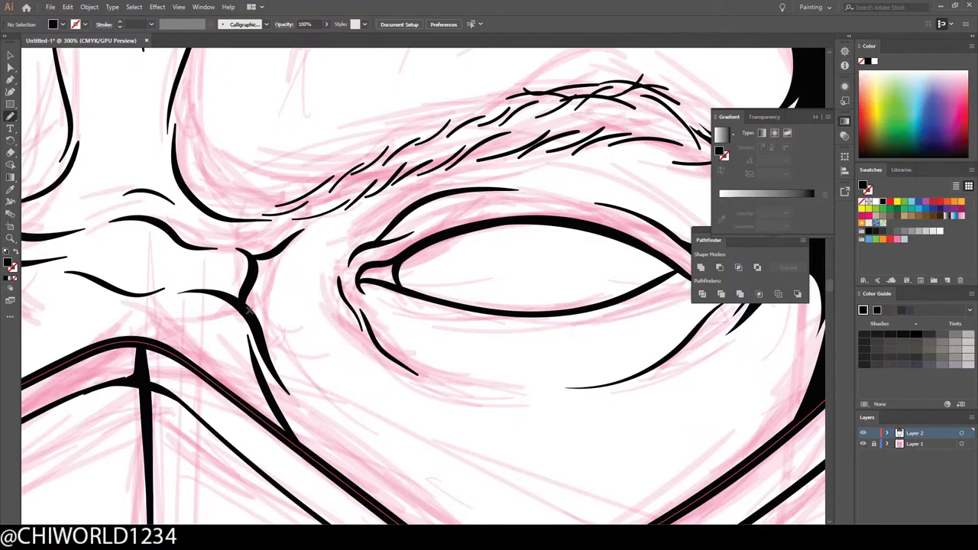
mouse_move(237, 304)
mouse_down()
mouse_move(237, 255)
mouse_move(224, 249)
mouse_move(273, 241)
mouse_move(293, 221)
mouse_move(264, 220)
mouse_move(317, 212)
mouse_move(450, 155)
mouse_move(443, 165)
mouse_move(496, 144)
mouse_move(473, 165)
mouse_move(519, 147)
mouse_move(432, 195)
mouse_move(542, 194)
mouse_move(458, 202)
mouse_move(358, 255)
mouse_up()
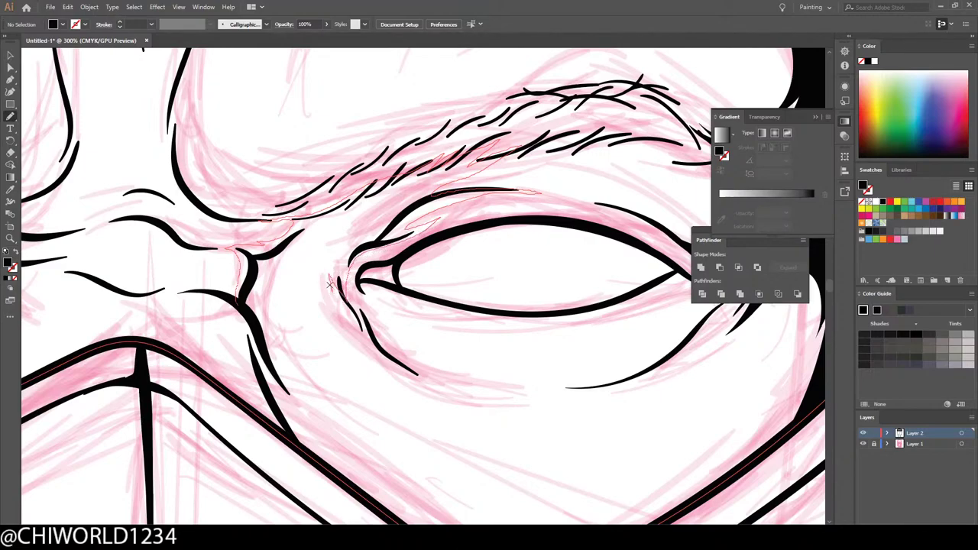
mouse_move(315, 281)
mouse_down()
mouse_move(324, 384)
mouse_move(353, 445)
mouse_move(319, 420)
mouse_move(341, 477)
mouse_move(272, 425)
mouse_up()
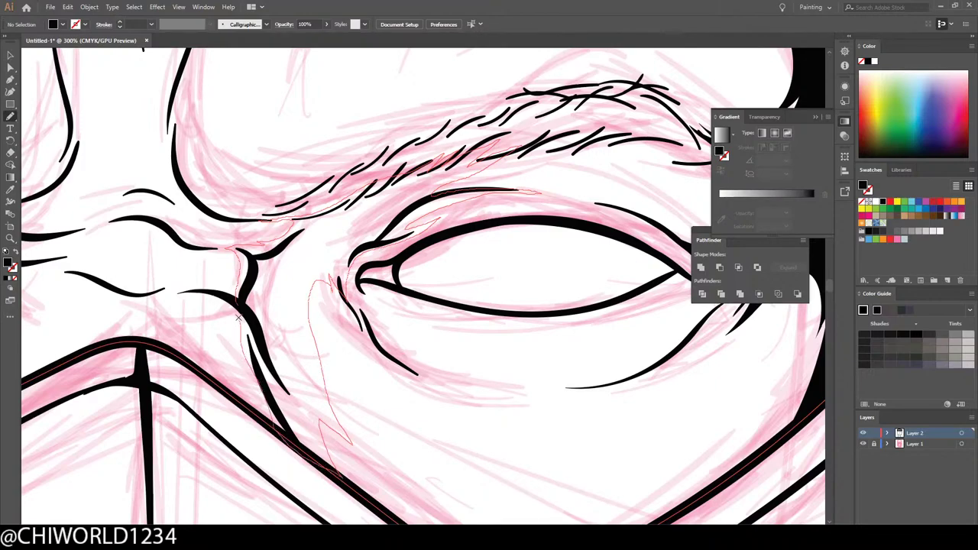
drag(224, 295, 220, 309)
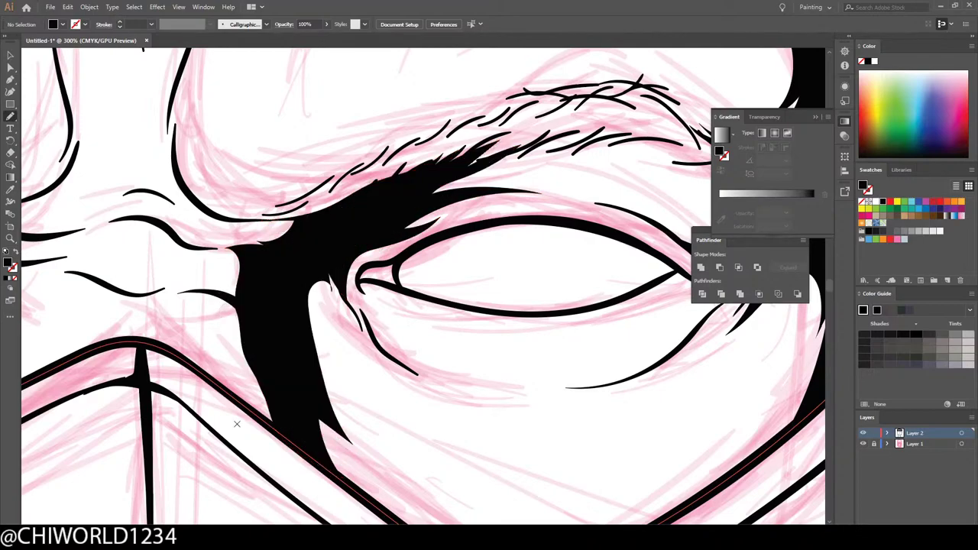
Step: Extend the black shadow beneath the right eyebrow with a filled shape over the inner part of the upper eyelid crease
key(ctrl+minus)
key(ctrl+minus)
key(ctrl+minus)
key(ctrl+minus)
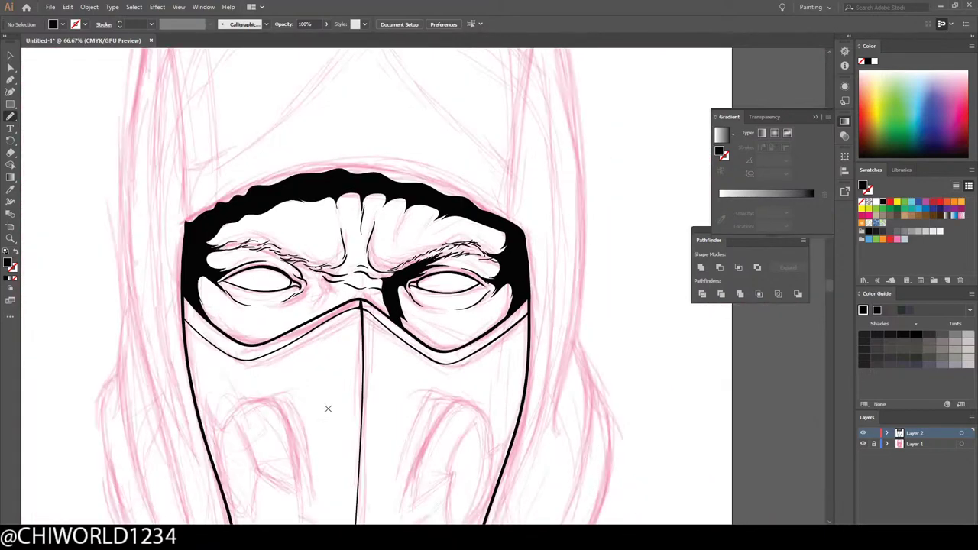
key(ctrl+plus)
key(ctrl+minus)
key(ctrl+minus)
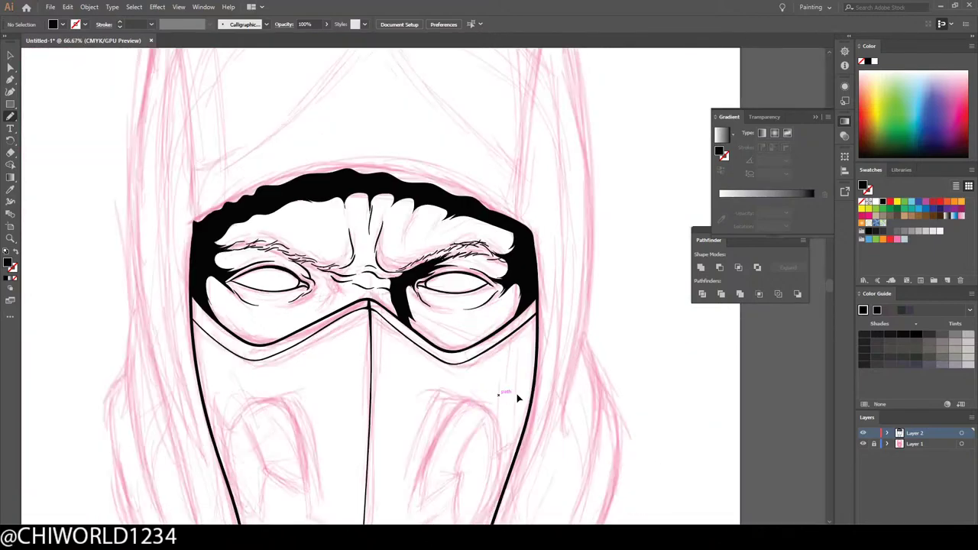
key(ctrl+plus)
key(ctrl+plus)
scroll(548, 386, up, 3)
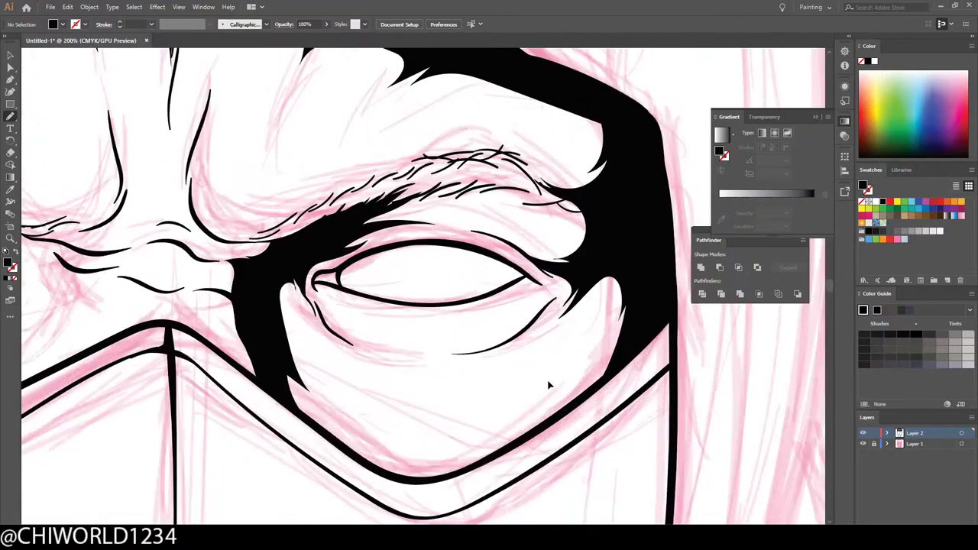
scroll(548, 378, up, 1)
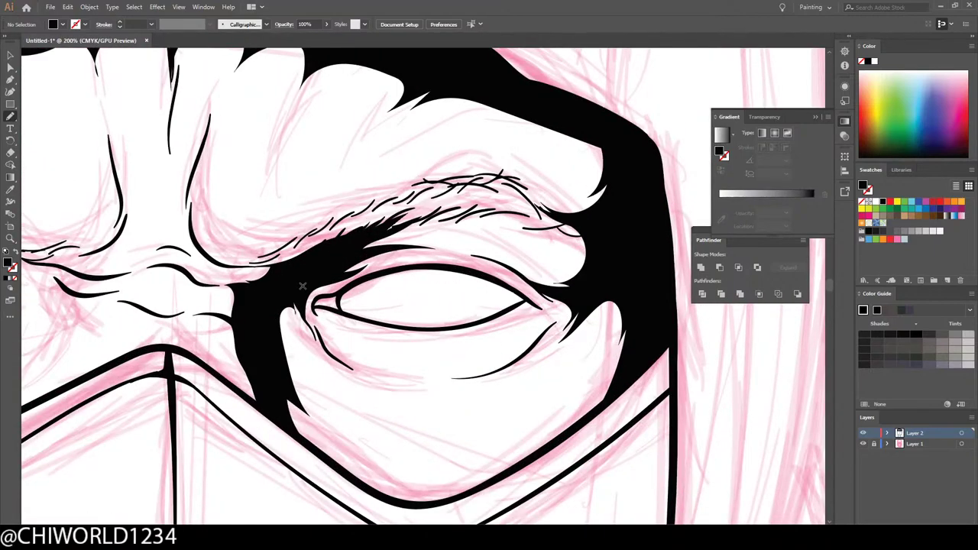
mouse_move(302, 294)
mouse_down()
mouse_move(337, 282)
mouse_move(336, 292)
mouse_move(413, 267)
mouse_move(388, 267)
mouse_move(398, 251)
mouse_move(452, 250)
mouse_move(409, 237)
mouse_move(442, 218)
mouse_move(438, 194)
mouse_move(298, 269)
mouse_up()
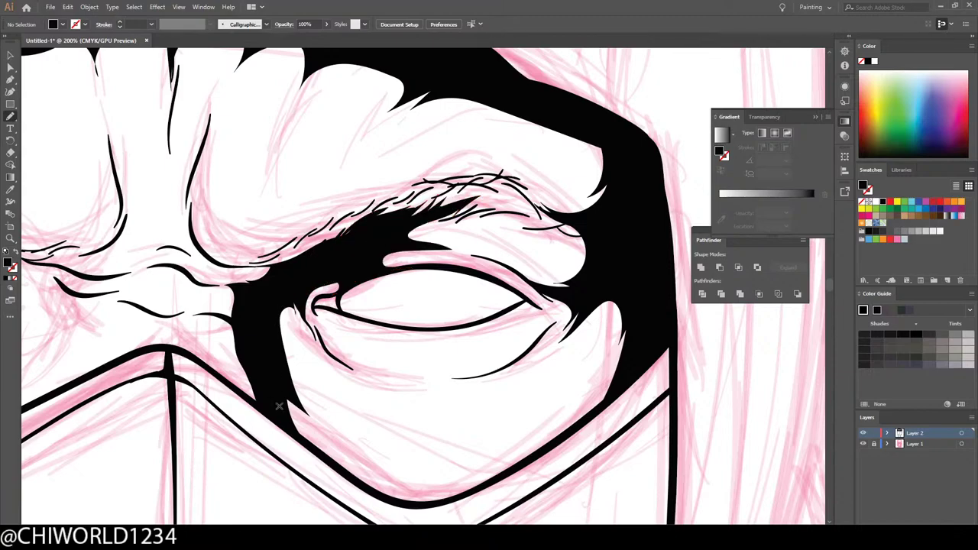
Step: Check the eye shading on the whole face with the Layer 1 sketch hidden, and restore the sketch
key(ctrl+1)
key(ctrl+minus)
key(ctrl+minus)
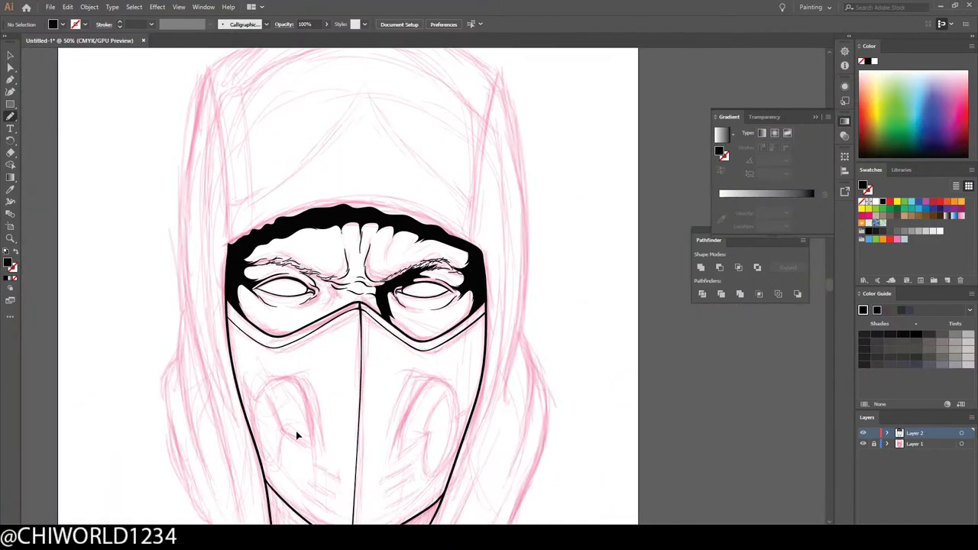
key(ctrl+minus)
key(ctrl+plus)
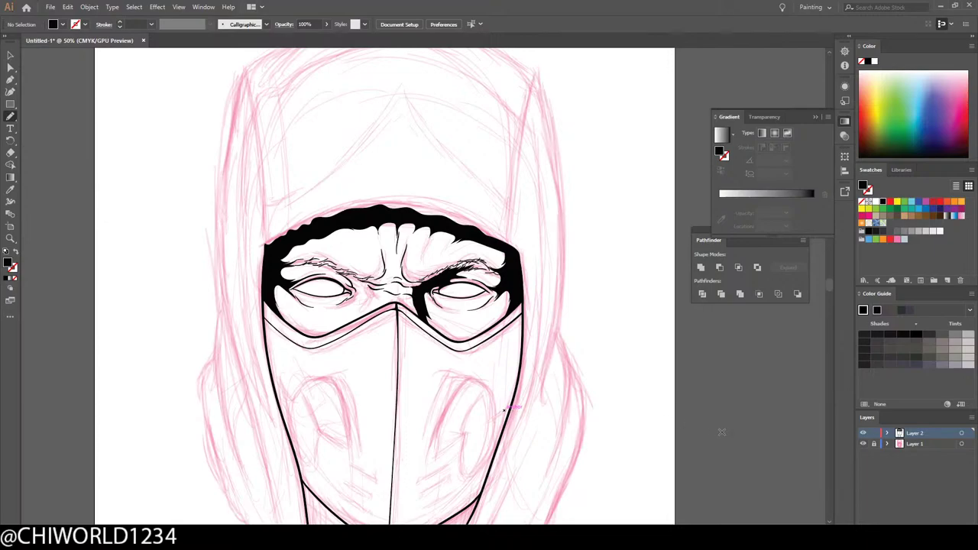
click(864, 444)
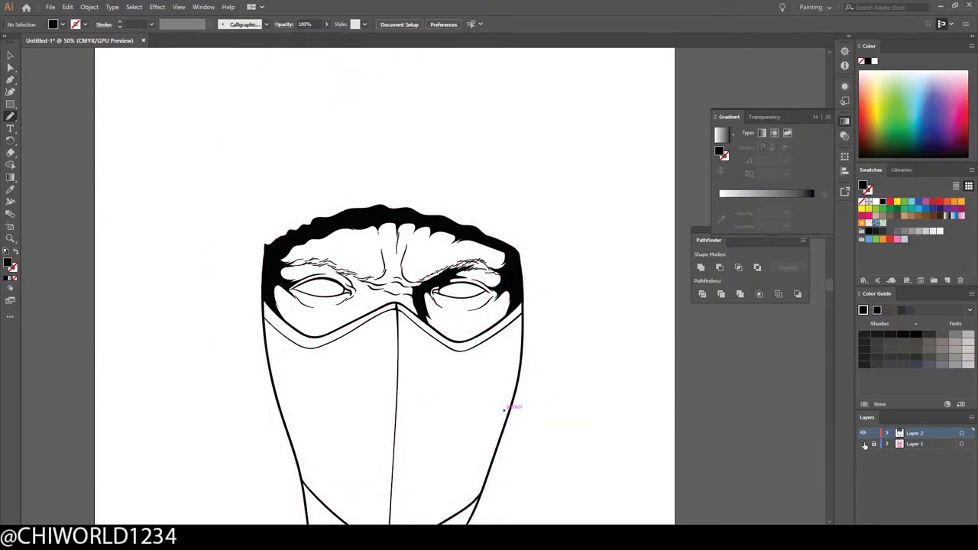
key(ctrl+plus)
click(864, 444)
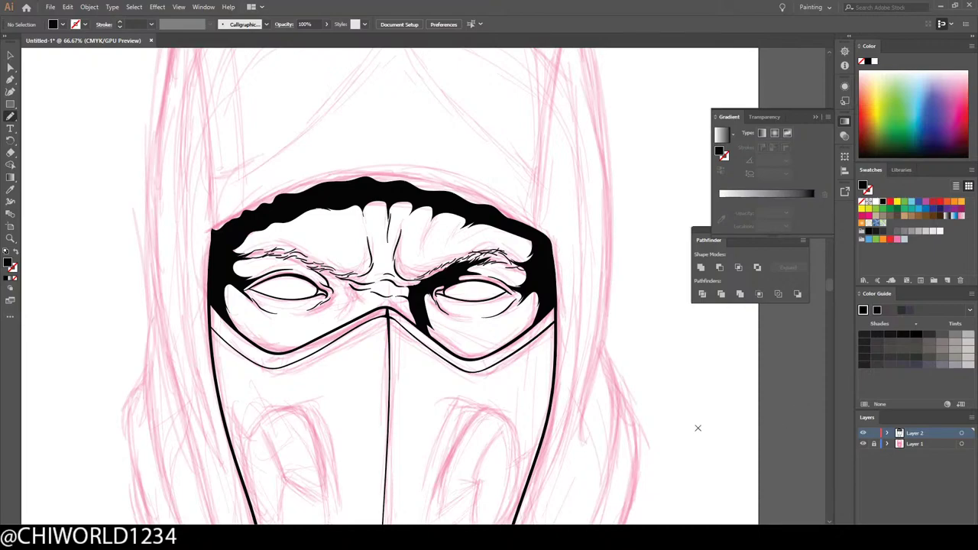
Step: Examine the sketched vents and chin of the mask and the hood around the face
scroll(695, 428, down, 5)
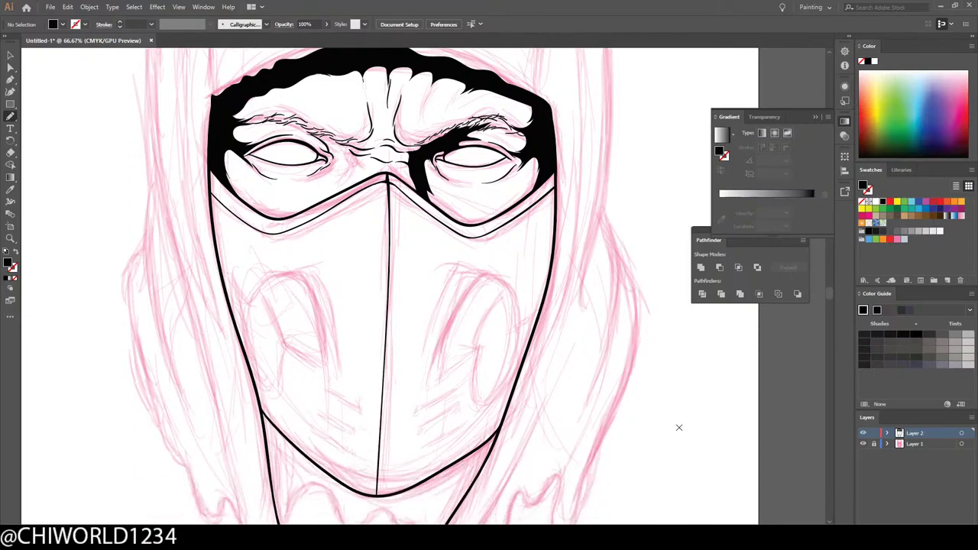
key(ctrl+equal)
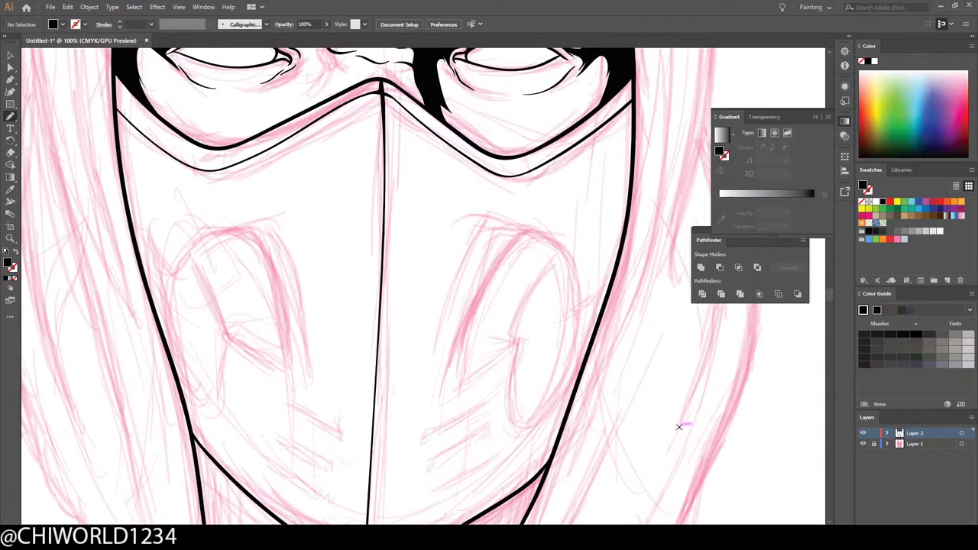
key(ctrl+minus)
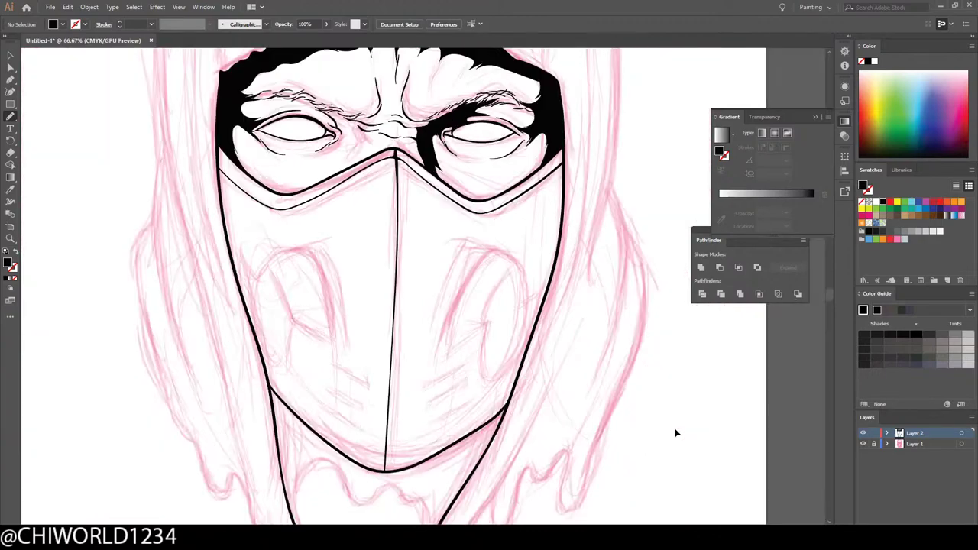
scroll(677, 432, left, 2)
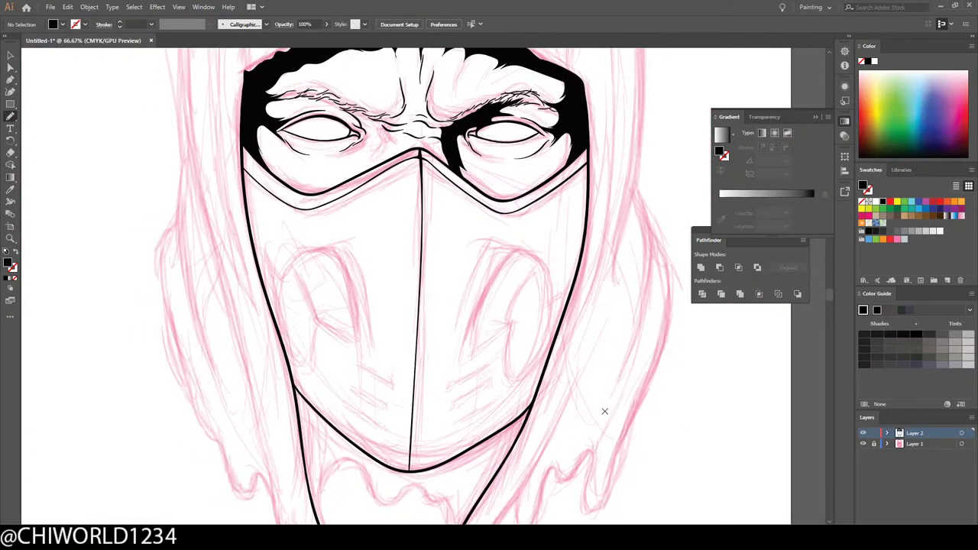
scroll(584, 410, up, 1)
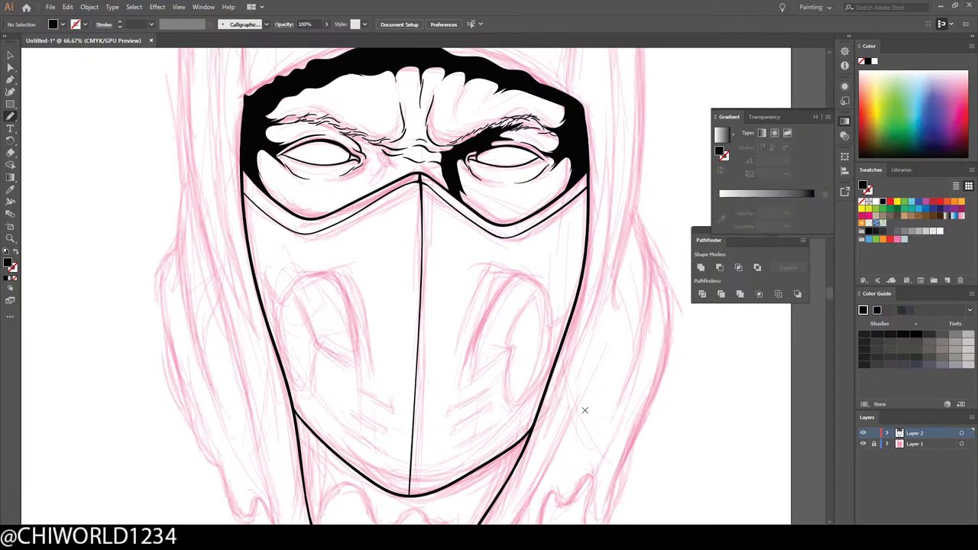
scroll(566, 390, up, 3)
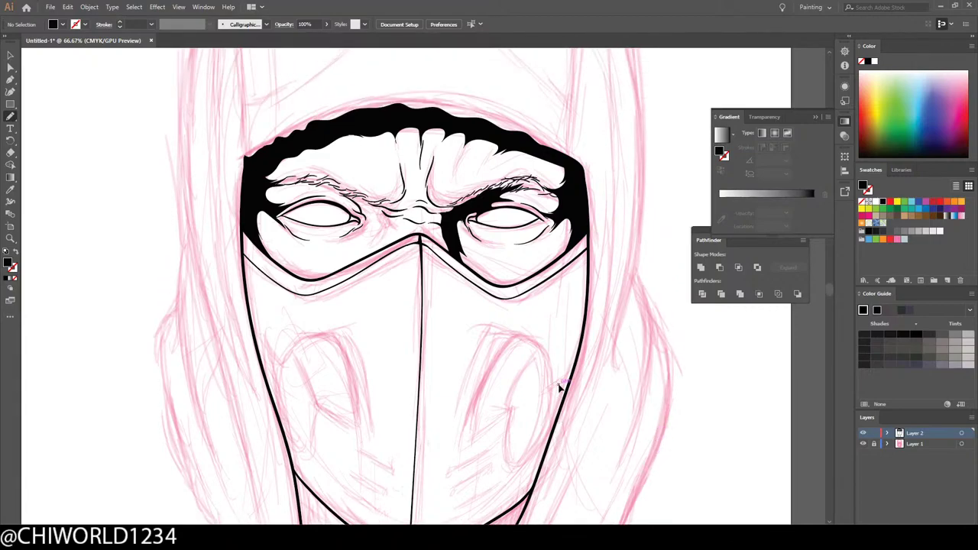
key(ctrl+minus)
scroll(555, 383, up, 2)
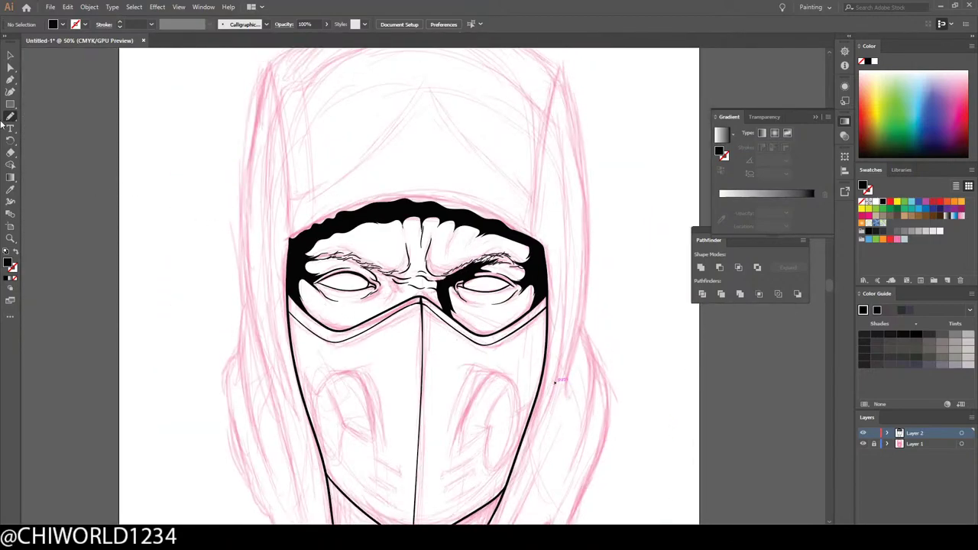
Step: Switch to the Paintbrush tool and ink long flowing fold lines down the left side of the hood
drag(6, 117, 35, 119)
scroll(168, 210, down, 2)
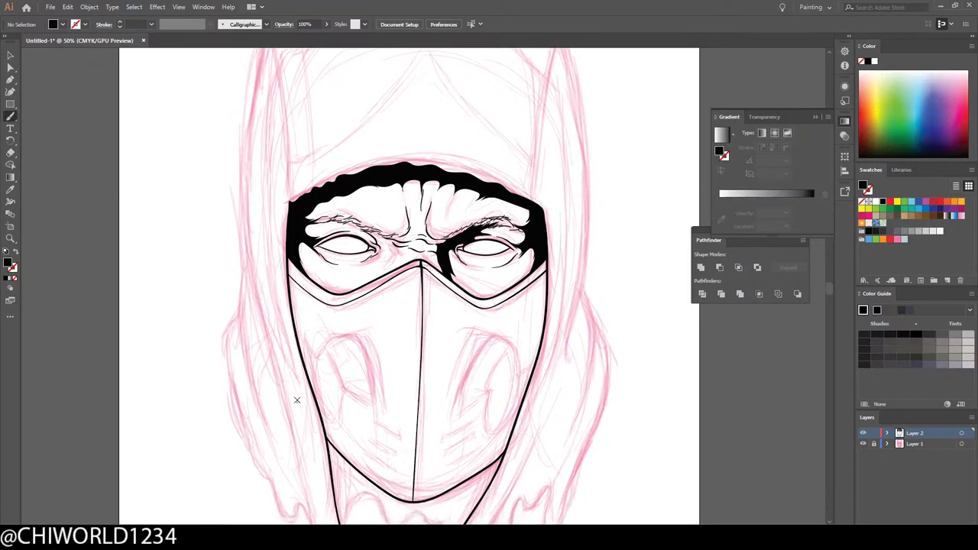
mouse_move(300, 396)
mouse_down()
mouse_move(269, 295)
mouse_move(264, 156)
mouse_up()
scroll(325, 301, up, 2)
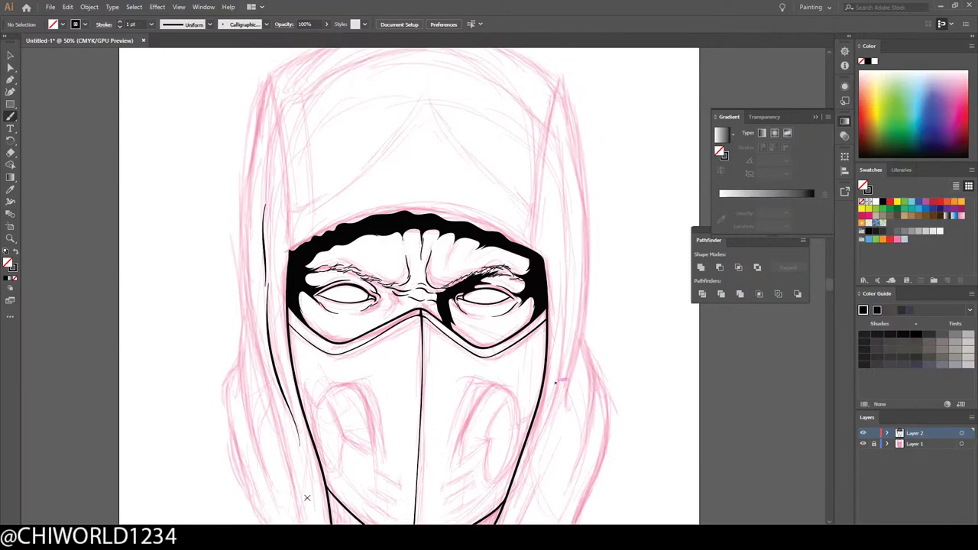
mouse_move(296, 498)
mouse_down()
mouse_move(269, 414)
mouse_move(243, 257)
mouse_up()
scroll(245, 311, up, 3)
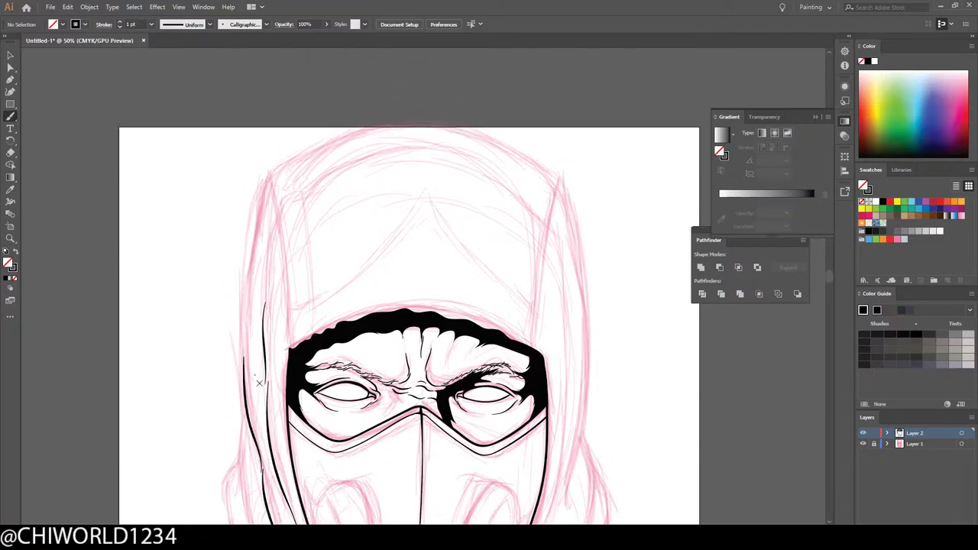
Step: Ink the inner fold line and the long outer contour on the right side of the hood, up to its upper corner
scroll(306, 453, down, 3)
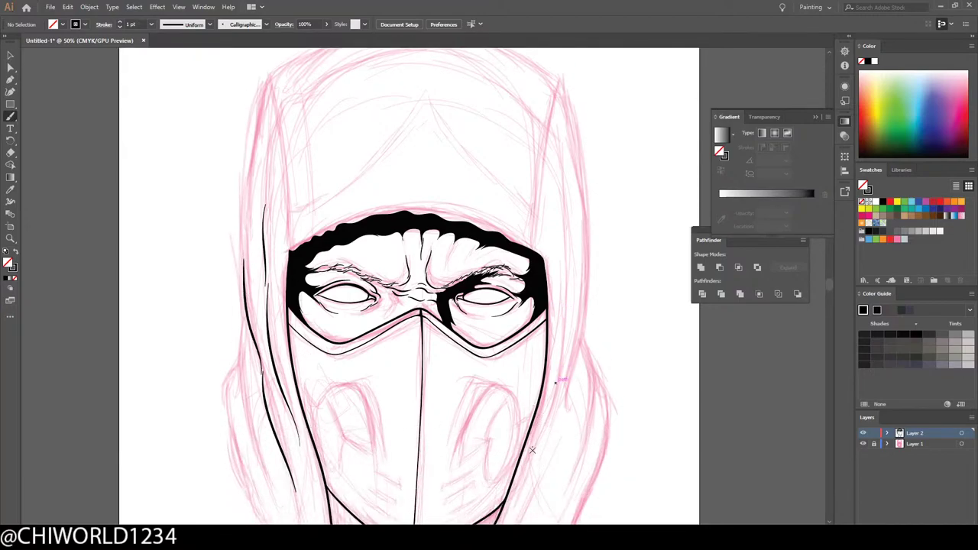
drag(533, 465, 564, 321)
mouse_move(575, 404)
mouse_down()
mouse_move(566, 418)
mouse_move(588, 229)
mouse_move(562, 87)
mouse_up()
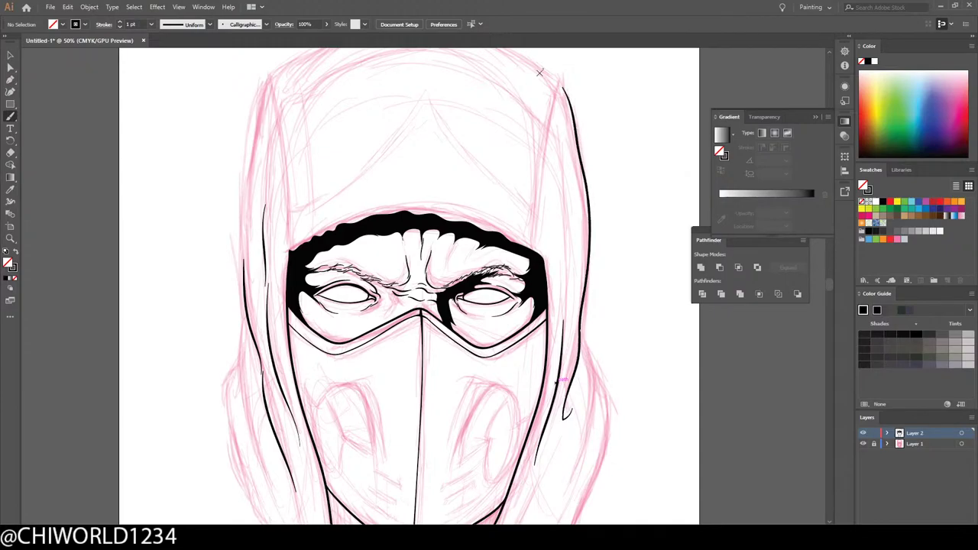
Step: Review the hood strokes on the full artboard with the Layer 1 sketch hidden, and show the sketch again
key(ctrl+minus)
key(ctrl+minus)
key(ctrl+minus)
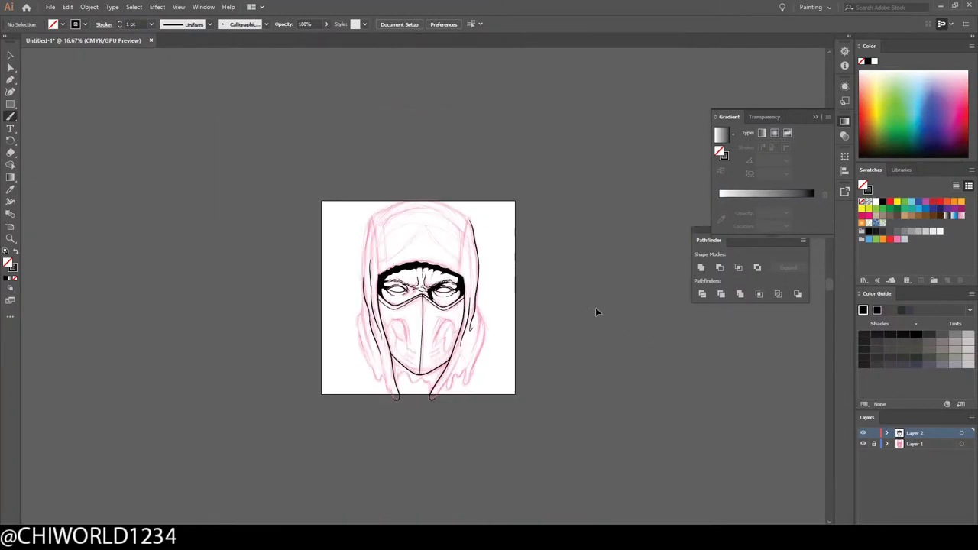
scroll(548, 322, down, 3)
key(ctrl+plus)
key(ctrl+plus)
scroll(548, 317, up, 1)
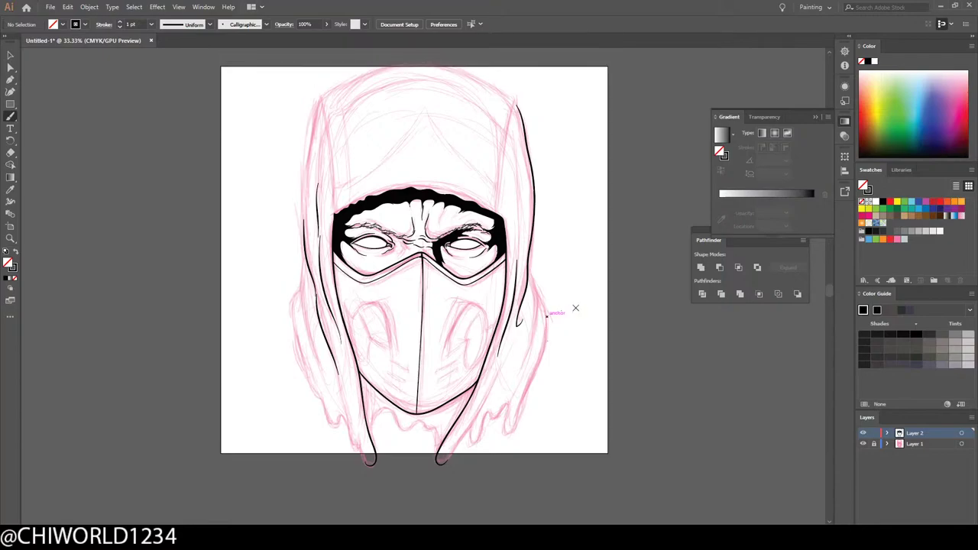
click(864, 444)
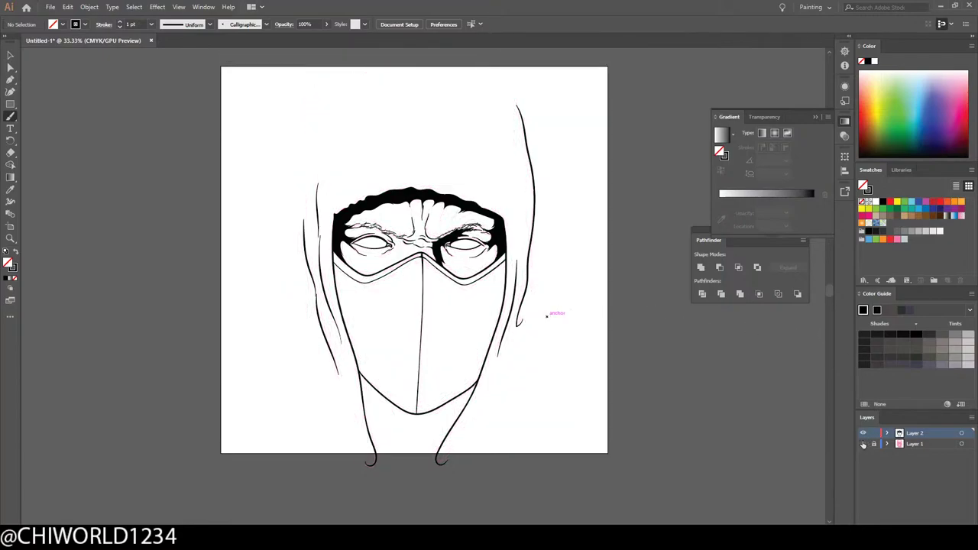
key(ctrl+plus)
key(ctrl+plus)
click(864, 444)
scroll(795, 413, up, 6)
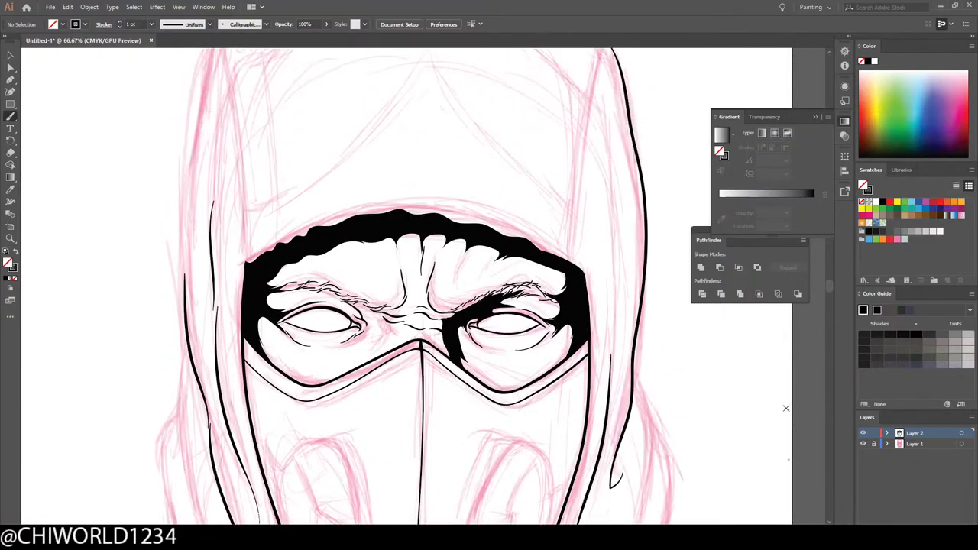
Step: Ink the hood's left inner seam from the corner of the face opening up to the upper left corner of the hood
key(ctrl+plus)
key(ctrl+minus)
scroll(785, 404, up, 3)
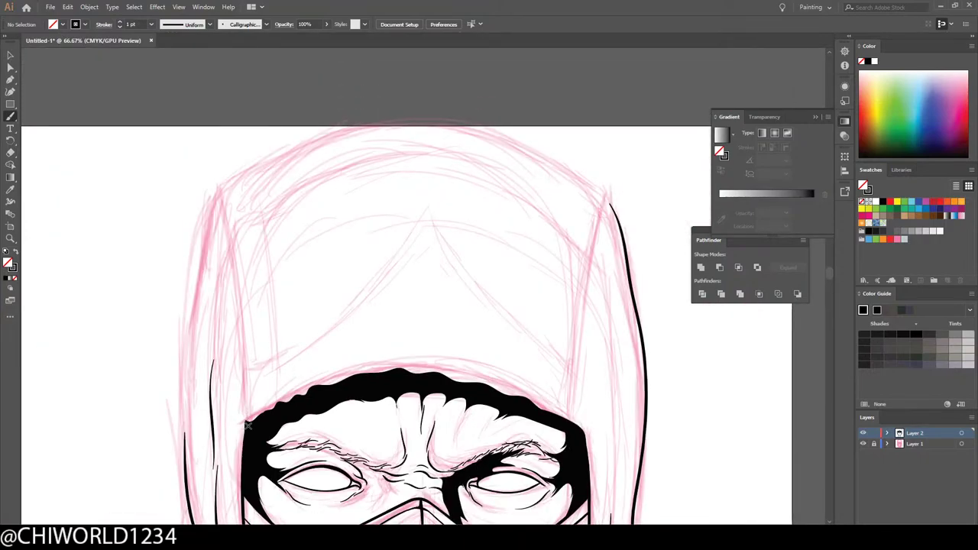
mouse_move(247, 425)
mouse_down()
mouse_move(241, 309)
mouse_move(220, 197)
mouse_up()
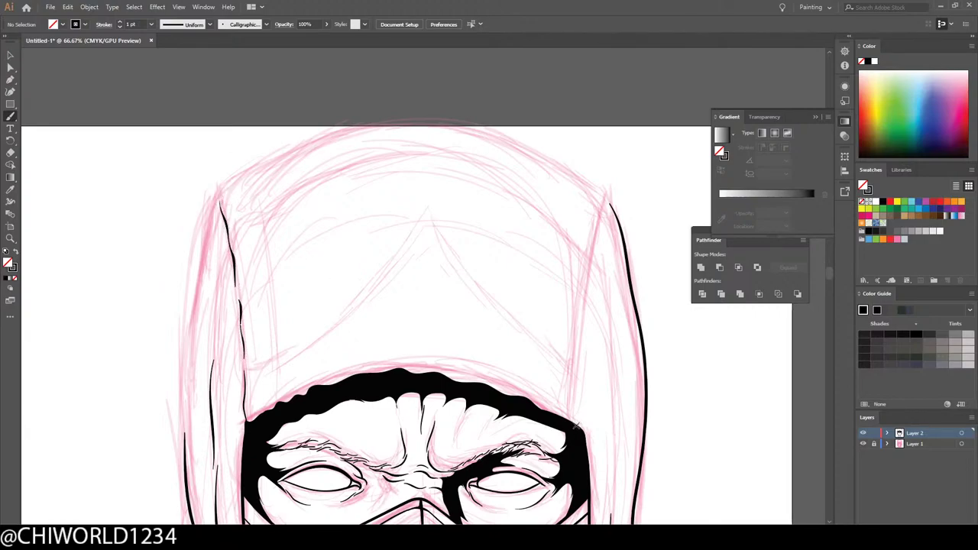
Step: Ink the hood's right inner seam from the corner of the face opening up to the upper right corner of the hood
mouse_move(575, 426)
mouse_down()
mouse_move(577, 313)
mouse_move(599, 205)
mouse_up()
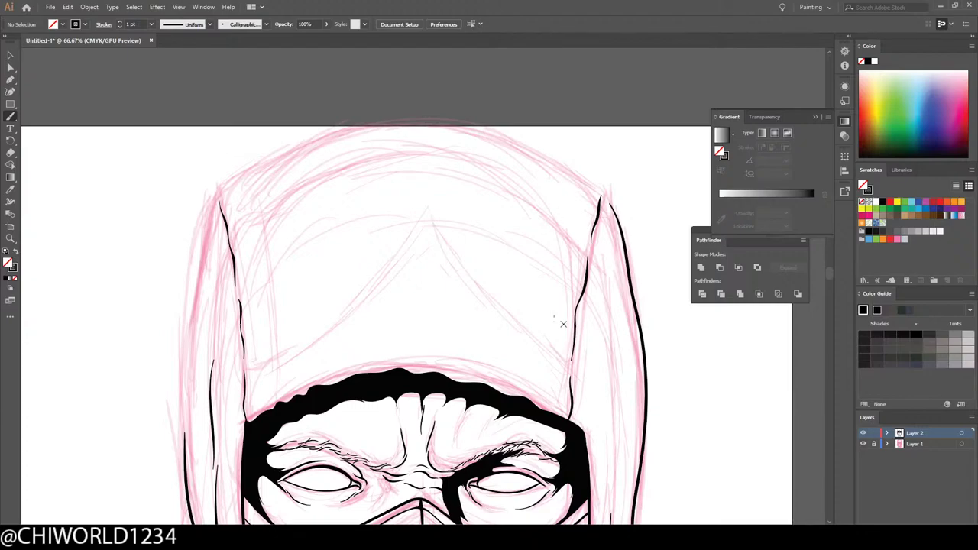
key(ctrl+minus)
key(ctrl+minus)
key(ctrl+minus)
scroll(534, 351, down, 2)
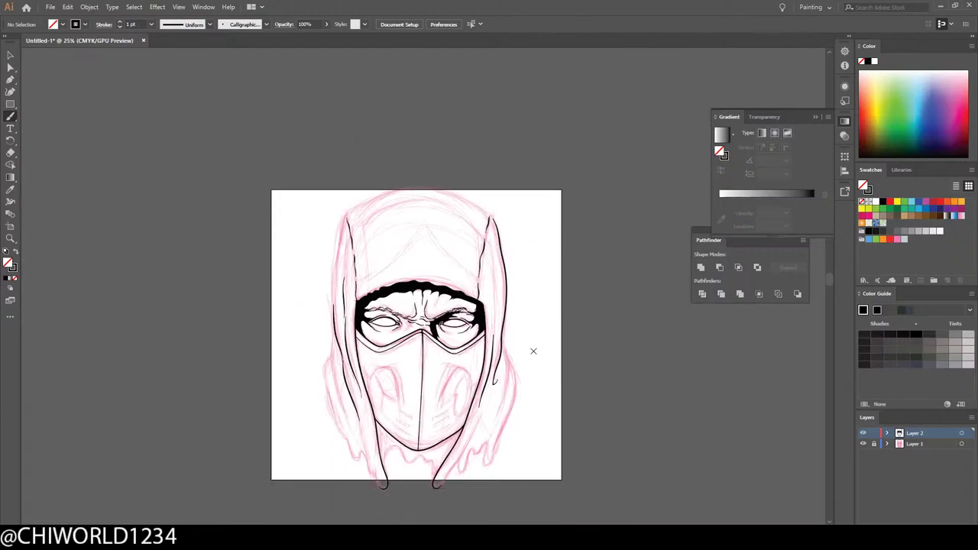
Step: Ink a long outer fold line on the left side of the hood, from beside the chin up to the existing contour at eye level
scroll(534, 348, down, 1)
key(ctrl+plus)
key(ctrl+plus)
key(ctrl+plus)
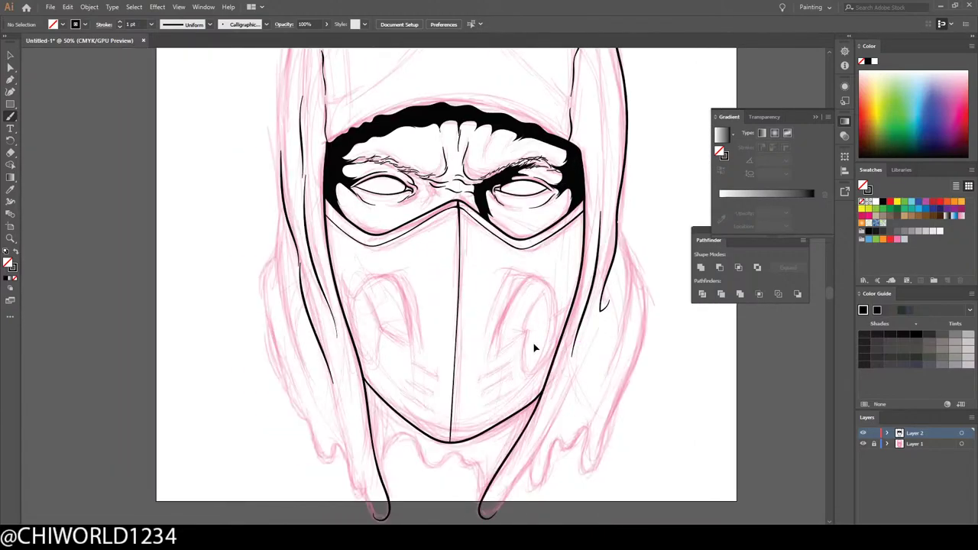
scroll(533, 344, up, 1)
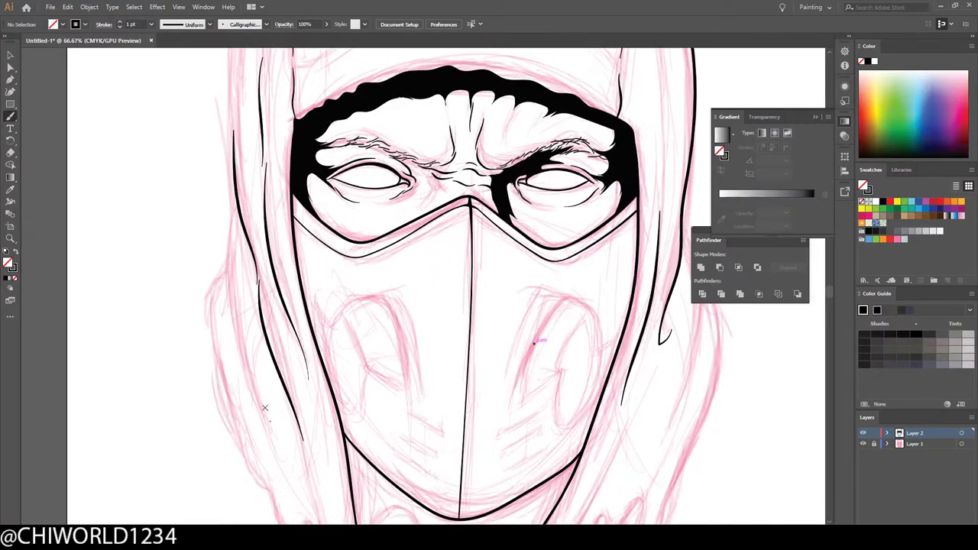
scroll(534, 343, down, 1)
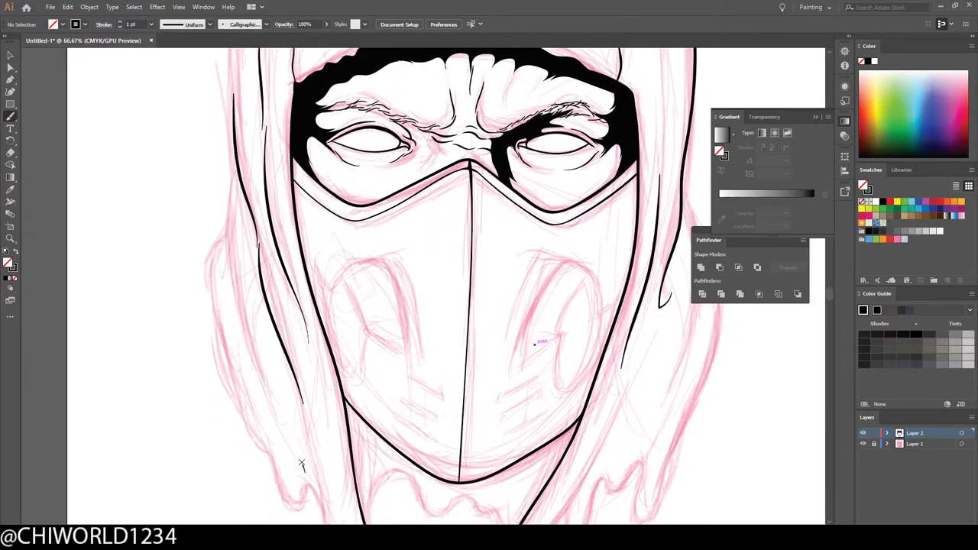
drag(279, 422, 248, 337)
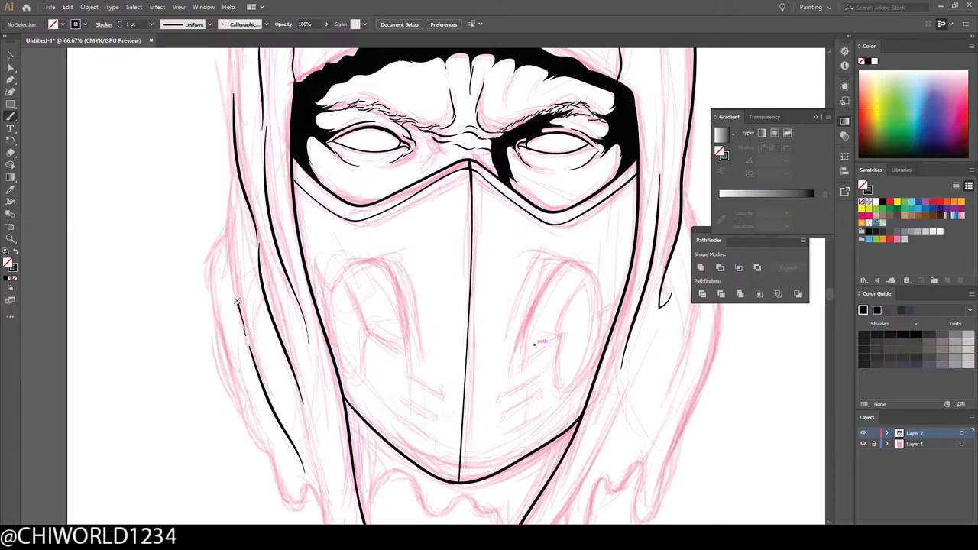
drag(237, 302, 231, 201)
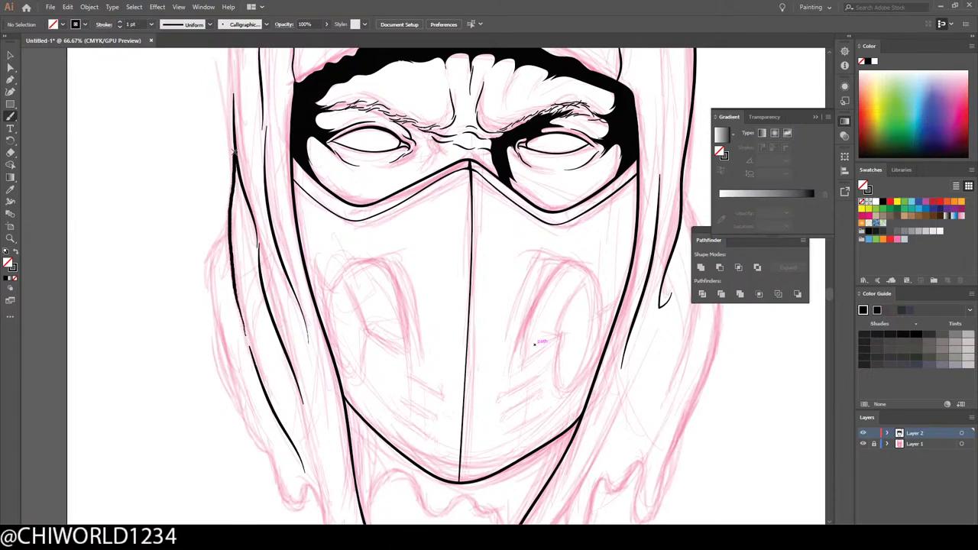
drag(234, 151, 236, 141)
Step: Extend the hood's left outer contour up to its upper left corner and add a short fold line branching inside it
scroll(235, 143, up, 8)
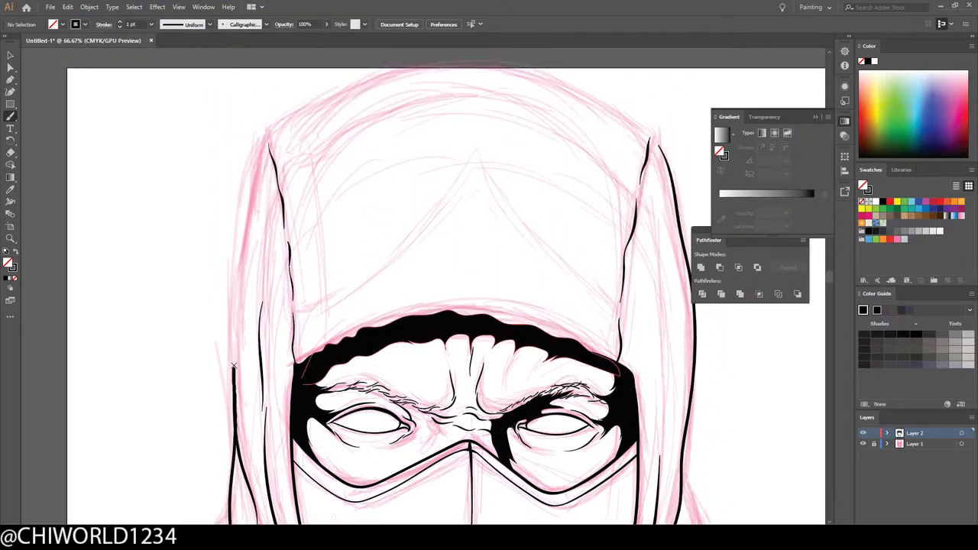
drag(234, 366, 237, 254)
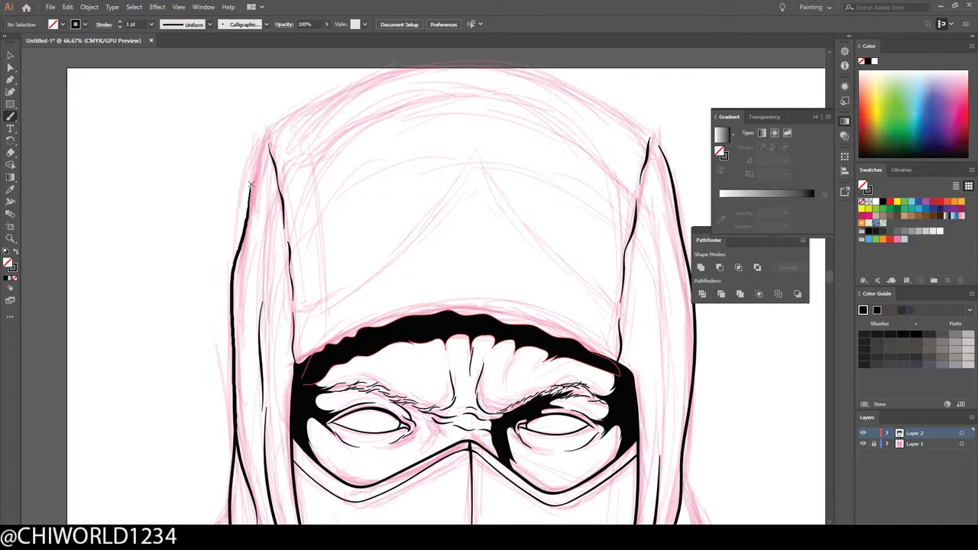
drag(251, 183, 251, 184)
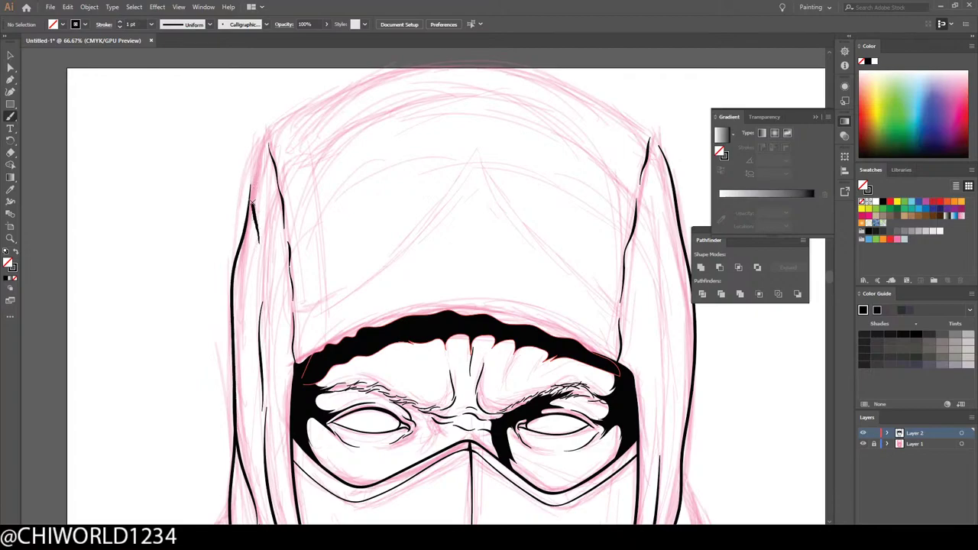
drag(264, 136, 265, 134)
key(ctrl+minus)
key(ctrl+minus)
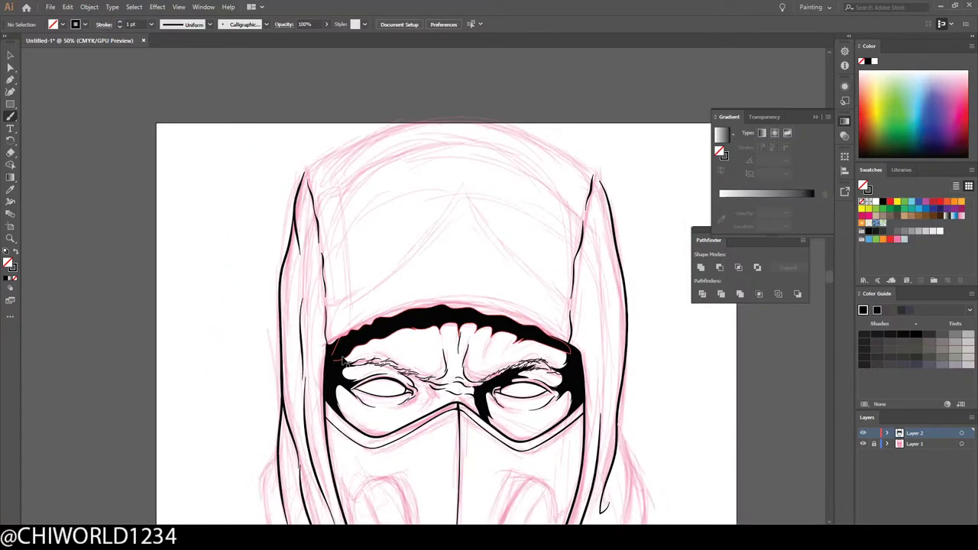
Step: Ink a wavy, dripping cloth edge below the mask's chin, joining the two hanging tails of the hood
scroll(344, 352, down, 3)
key(ctrl+plus)
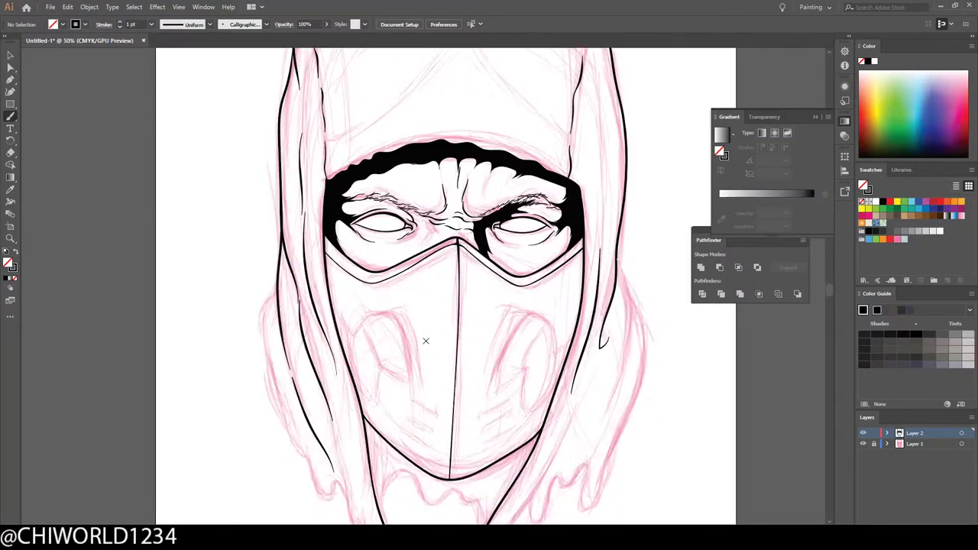
scroll(427, 341, down, 2)
key(ctrl+minus)
key(ctrl+minus)
scroll(430, 341, down, 1)
scroll(507, 354, up, 8)
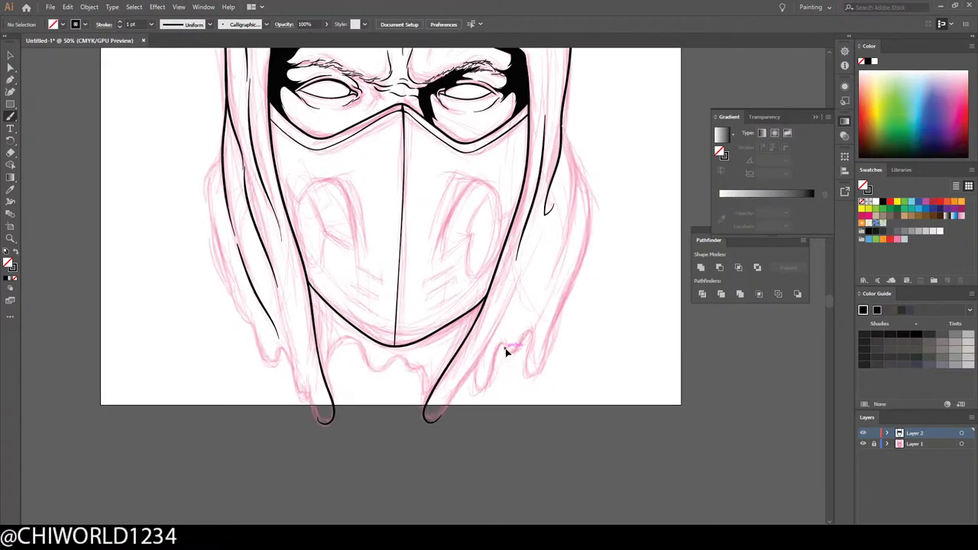
scroll(503, 348, left, 4)
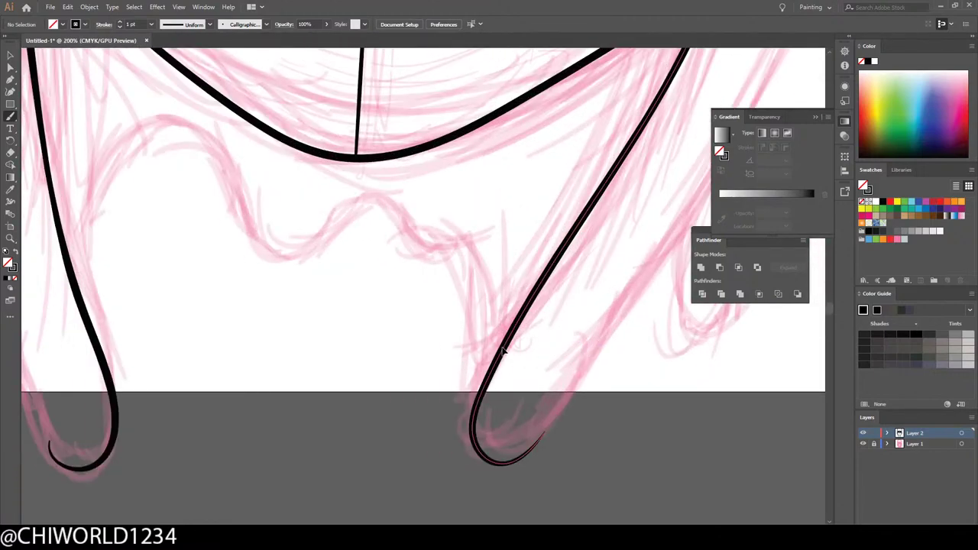
scroll(502, 345, up, 2)
mouse_move(543, 428)
mouse_down()
mouse_move(536, 336)
mouse_move(494, 305)
mouse_move(431, 324)
mouse_move(417, 293)
mouse_move(391, 276)
mouse_move(327, 294)
mouse_move(307, 358)
mouse_move(282, 349)
mouse_move(275, 259)
mouse_move(255, 212)
mouse_move(216, 197)
mouse_move(184, 213)
mouse_move(142, 287)
mouse_move(129, 273)
mouse_move(121, 218)
mouse_move(104, 196)
mouse_move(95, 220)
mouse_up()
key(ctrl+minus)
key(ctrl+minus)
key(ctrl+minus)
key(ctrl+minus)
key(ctrl+minus)
key(ctrl+minus)
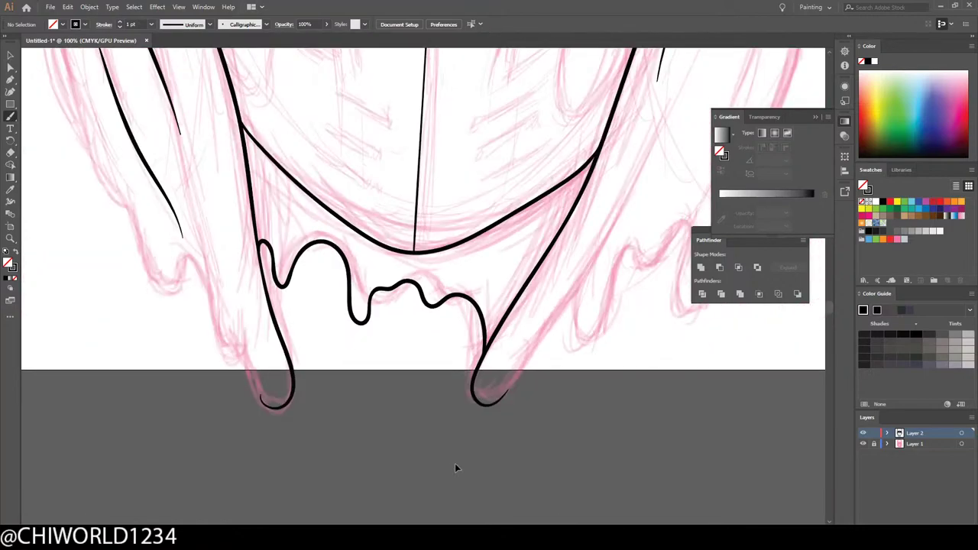
Step: Ink the outer edge of the right hanging tail and the dripping cloth edge beside it
key(ctrl+equal)
key(ctrl+equal)
scroll(465, 459, up, 4)
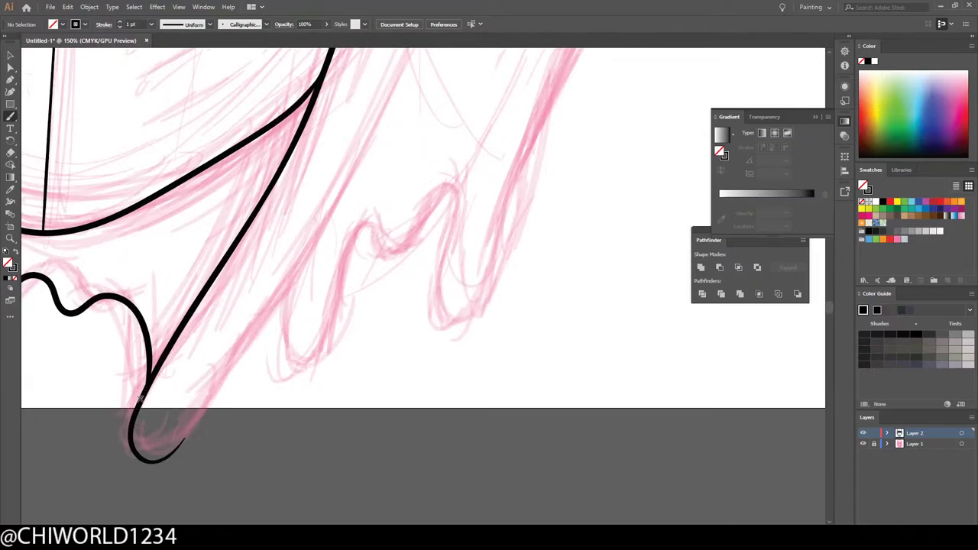
mouse_move(140, 458)
mouse_down()
mouse_move(182, 442)
mouse_move(255, 306)
mouse_move(345, 182)
mouse_up()
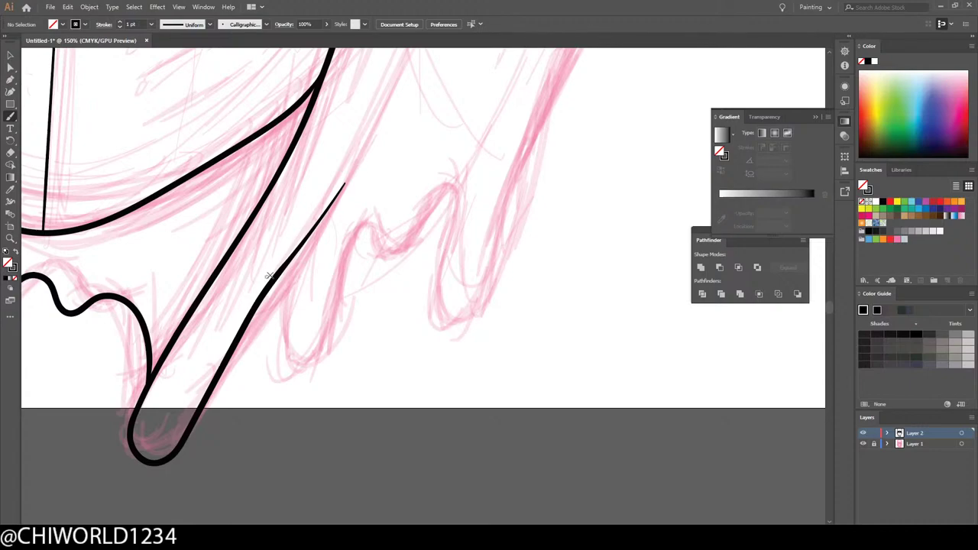
mouse_move(275, 284)
mouse_down()
mouse_move(286, 362)
mouse_move(310, 368)
mouse_move(357, 229)
mouse_move(374, 232)
mouse_move(378, 254)
mouse_move(395, 264)
mouse_move(423, 213)
mouse_move(445, 197)
mouse_move(455, 226)
mouse_move(438, 276)
mouse_move(442, 317)
mouse_move(475, 311)
mouse_move(512, 200)
mouse_up()
key(ctrl+minus)
key(ctrl+minus)
key(ctrl+minus)
key(ctrl+minus)
key(ctrl+minus)
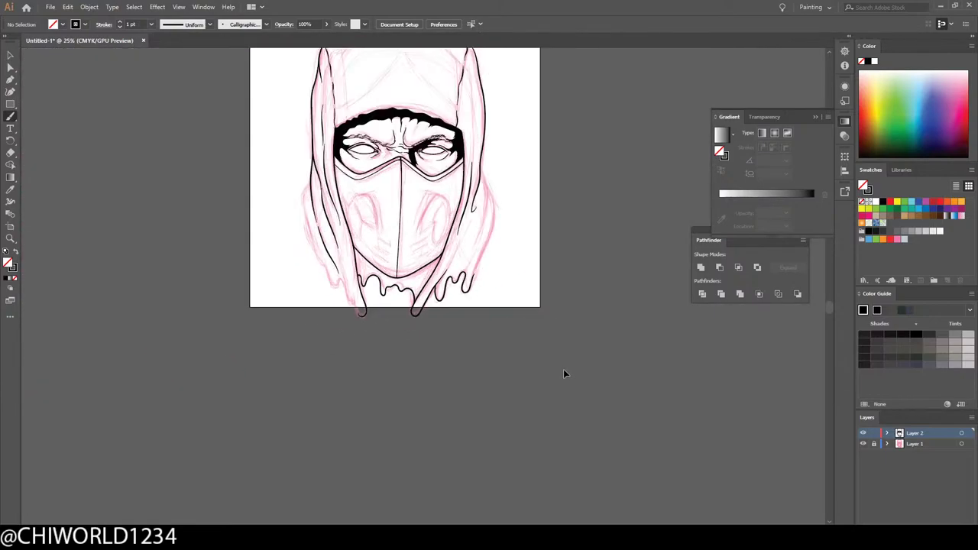
Step: Check the drips and left contour on the full artboard with the Layer 1 sketch hidden, and show the sketch again
scroll(564, 370, up, 4)
key(ctrl+plus)
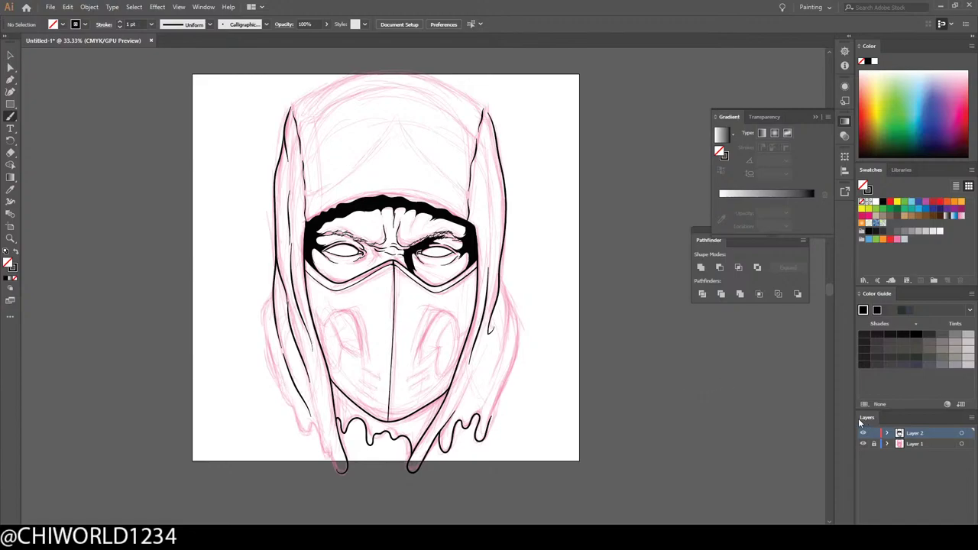
click(863, 445)
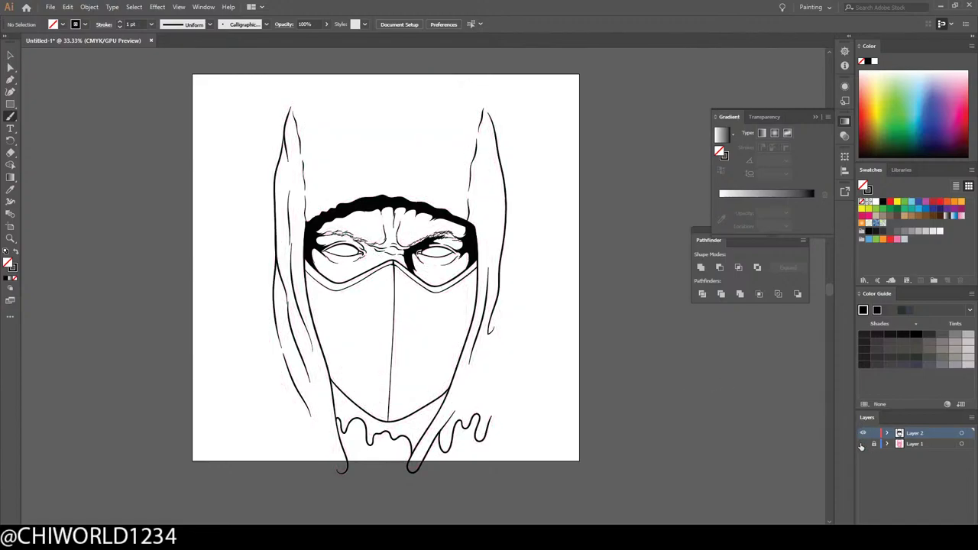
click(862, 445)
Step: Set the stroke weight to 2 pt and ink the hood's curved top outline from the left contour over to the right contour
key(ctrl+plus)
key(ctrl+plus)
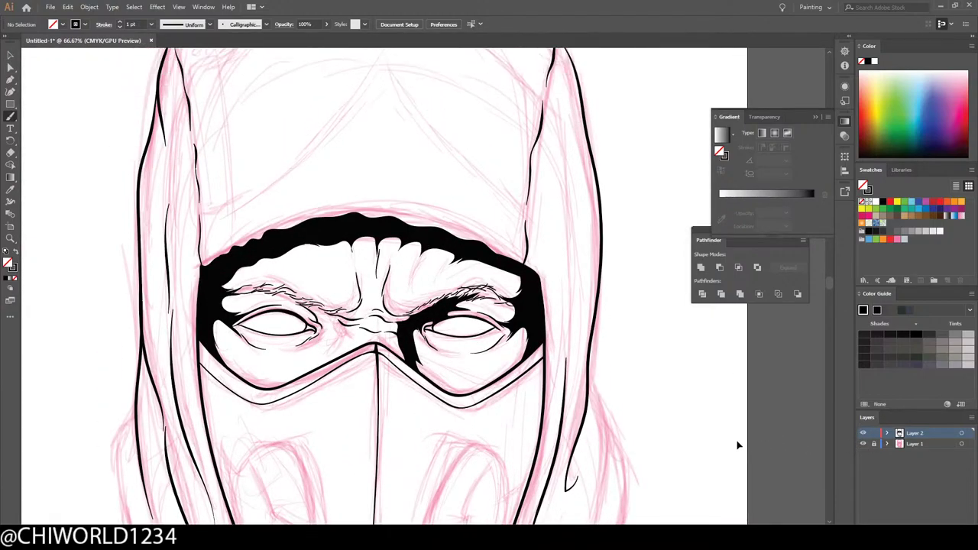
scroll(737, 441, up, 3)
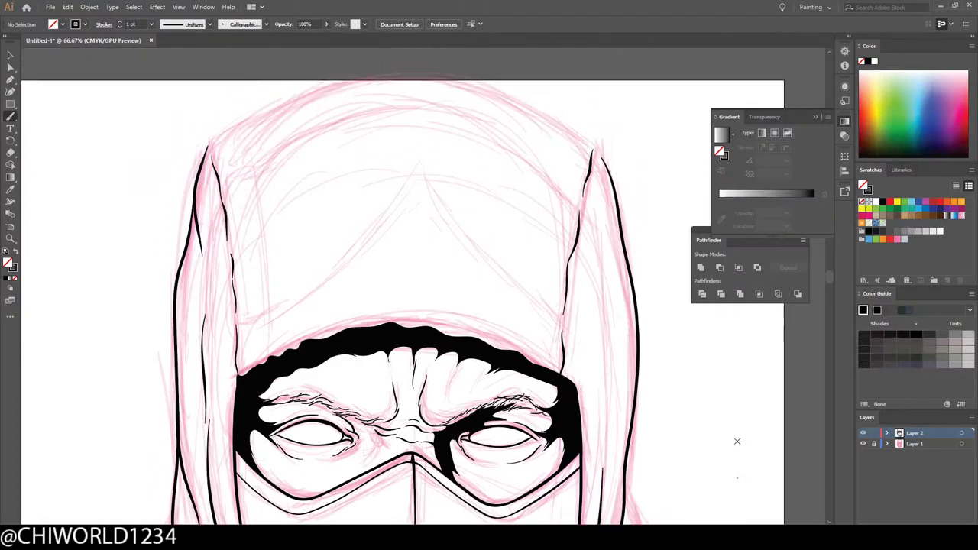
key(ctrl+plus)
scroll(736, 440, up, 4)
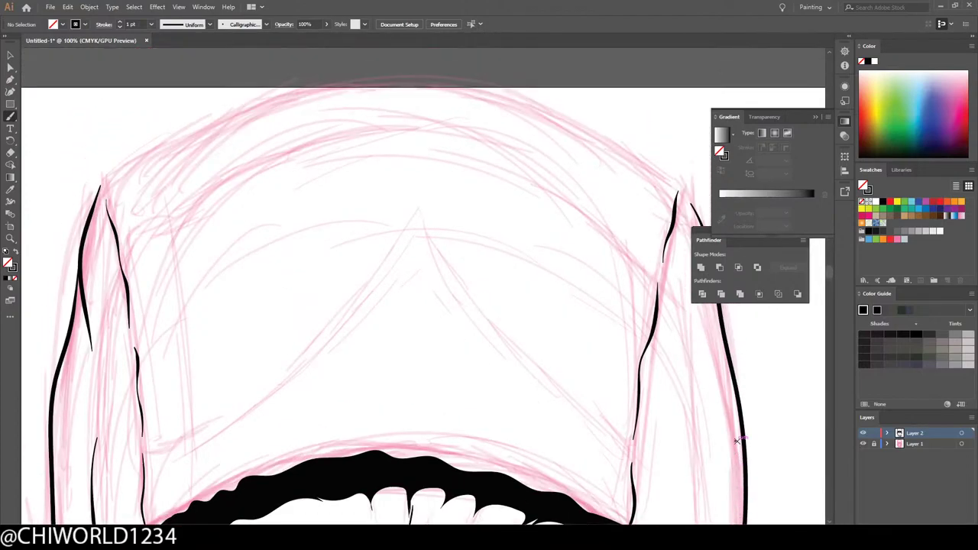
scroll(726, 431, up, 2)
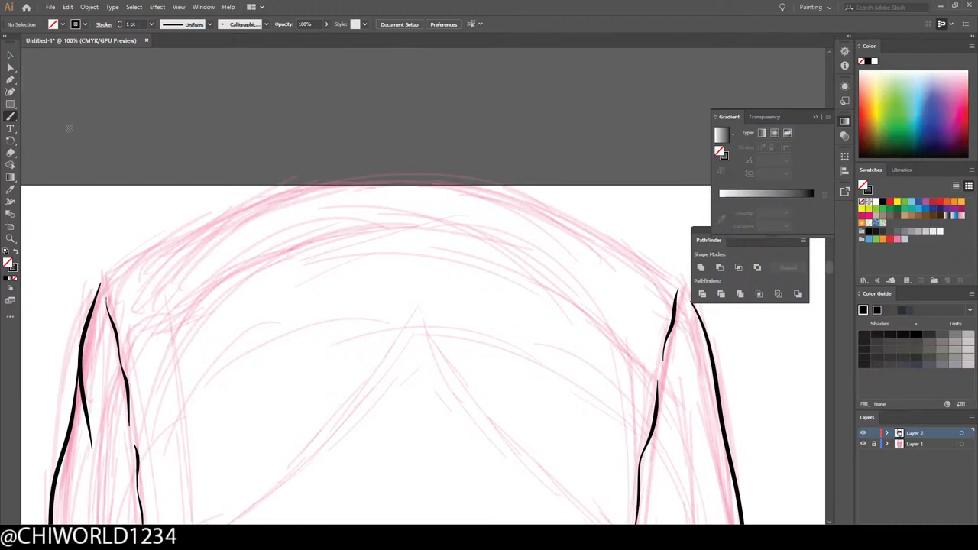
click(150, 24)
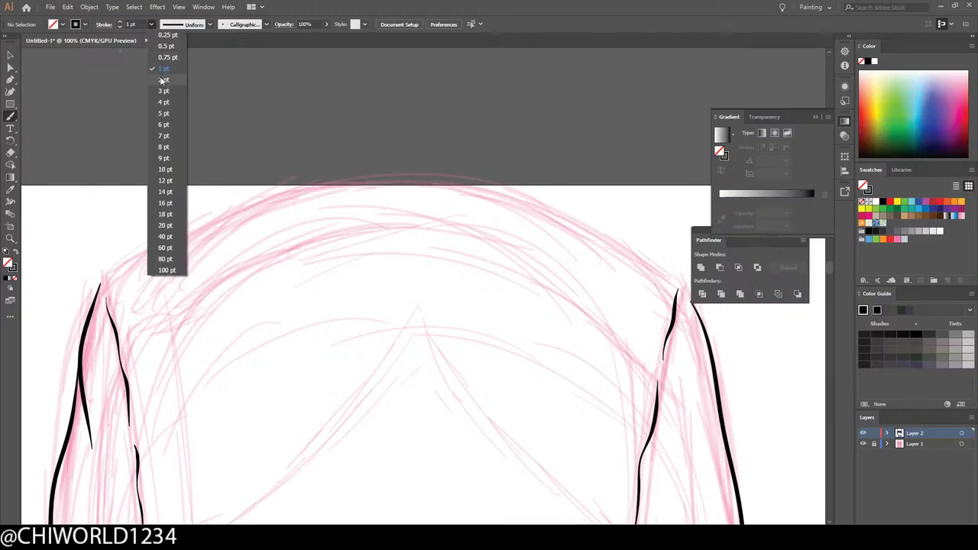
click(160, 79)
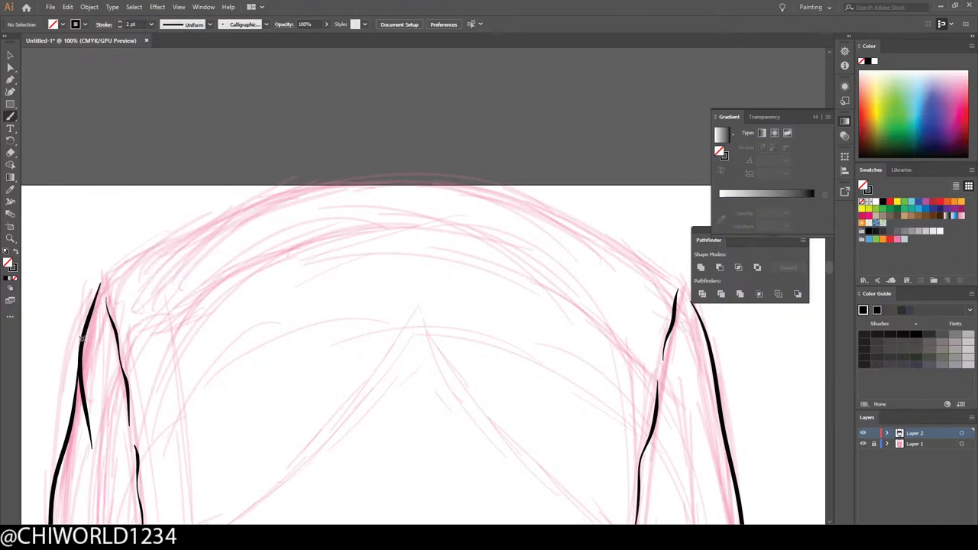
mouse_move(87, 318)
mouse_down()
mouse_move(105, 273)
mouse_move(236, 206)
mouse_move(362, 172)
mouse_move(428, 171)
mouse_move(504, 190)
mouse_move(583, 231)
mouse_move(685, 295)
mouse_move(713, 358)
mouse_up()
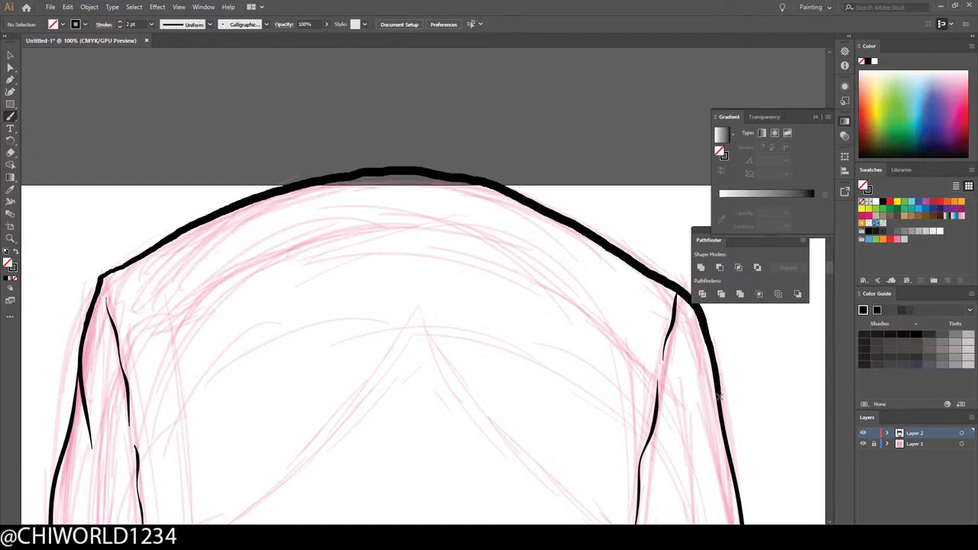
drag(721, 418, 721, 421)
Step: Review the closed top of the hood with the Layer 1 sketch hidden, and turn the sketch back on
key(ctrl+minus)
key(ctrl+minus)
key(ctrl+minus)
key(ctrl+minus)
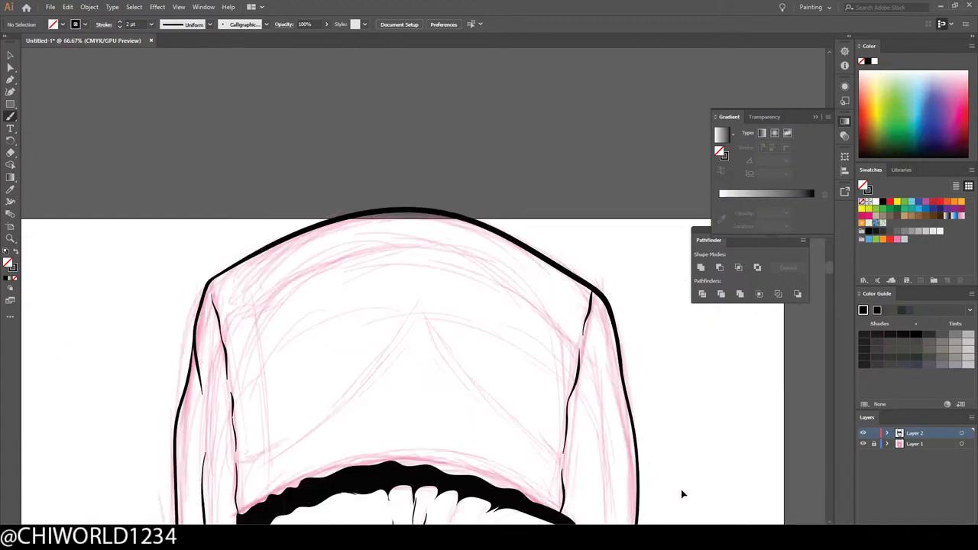
scroll(620, 459, down, 3)
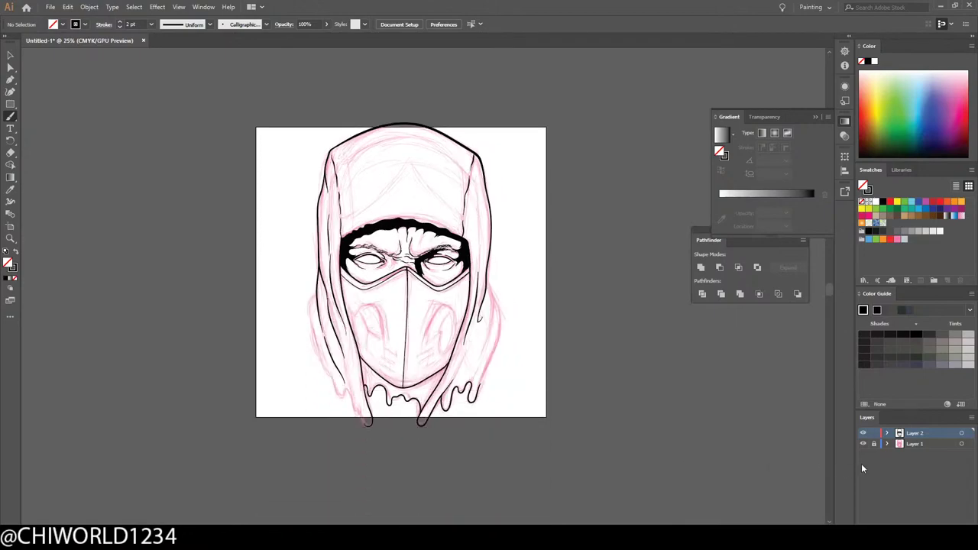
click(863, 443)
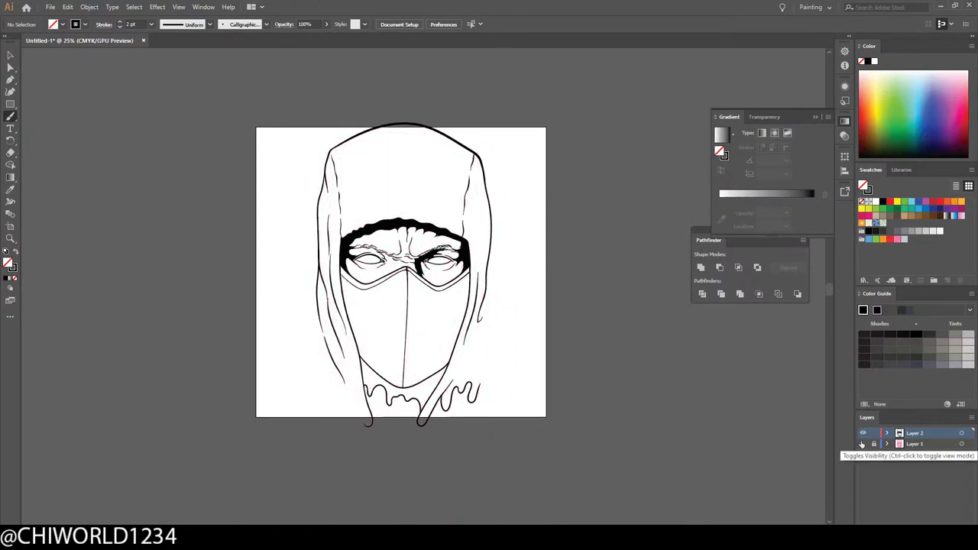
key(ctrl+plus)
key(ctrl+plus)
click(863, 443)
Step: Ink the dripping left edge of the hood from the left tail's tip up along the bulging outer contour to eye level
scroll(592, 459, down, 3)
scroll(593, 460, up, 3)
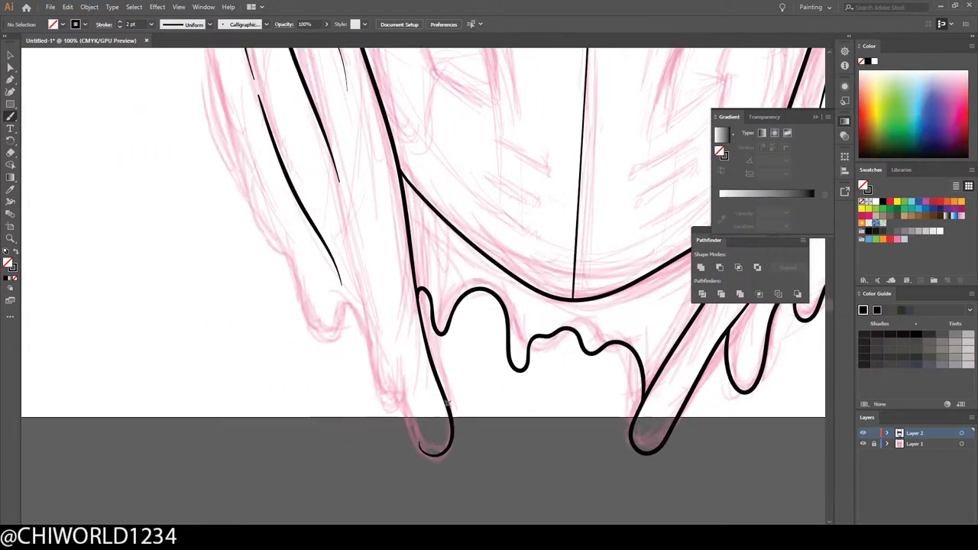
mouse_move(438, 453)
mouse_down()
mouse_move(421, 447)
mouse_move(398, 388)
mouse_move(348, 315)
mouse_move(336, 344)
mouse_move(315, 338)
mouse_move(291, 255)
mouse_up()
scroll(279, 237, up, 3)
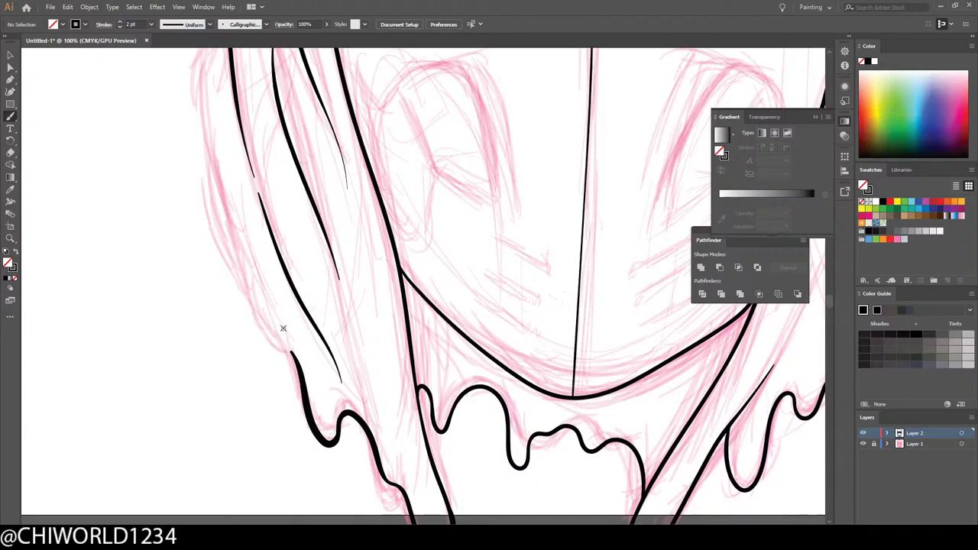
mouse_move(283, 331)
mouse_down()
mouse_move(293, 363)
mouse_move(272, 367)
mouse_move(234, 267)
mouse_move(223, 192)
mouse_up()
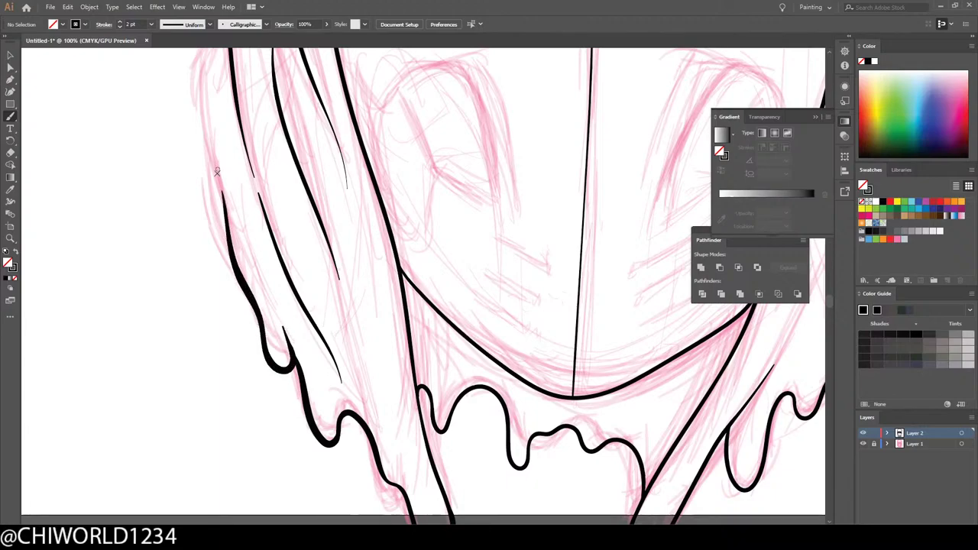
scroll(223, 193, up, 6)
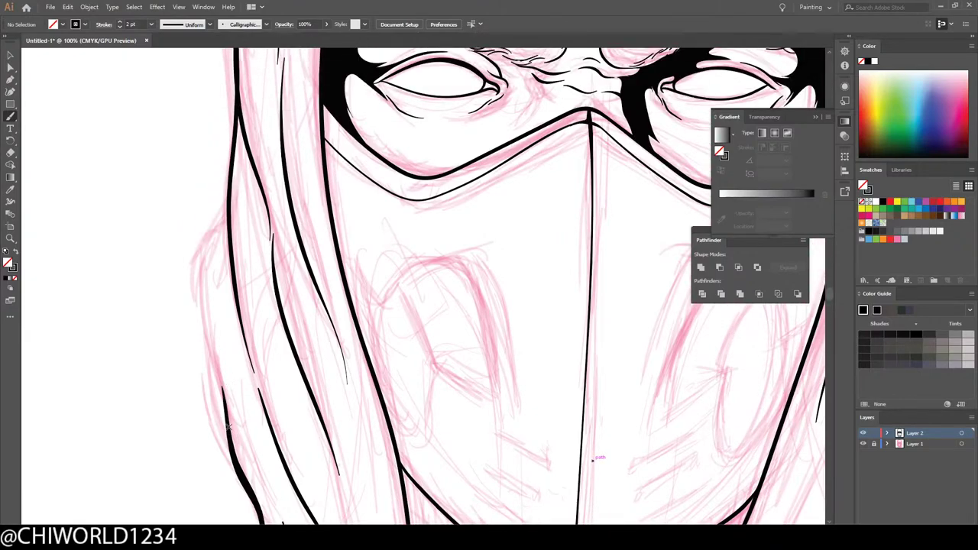
mouse_move(224, 388)
mouse_down()
mouse_move(198, 276)
mouse_move(203, 229)
mouse_move(225, 211)
mouse_up()
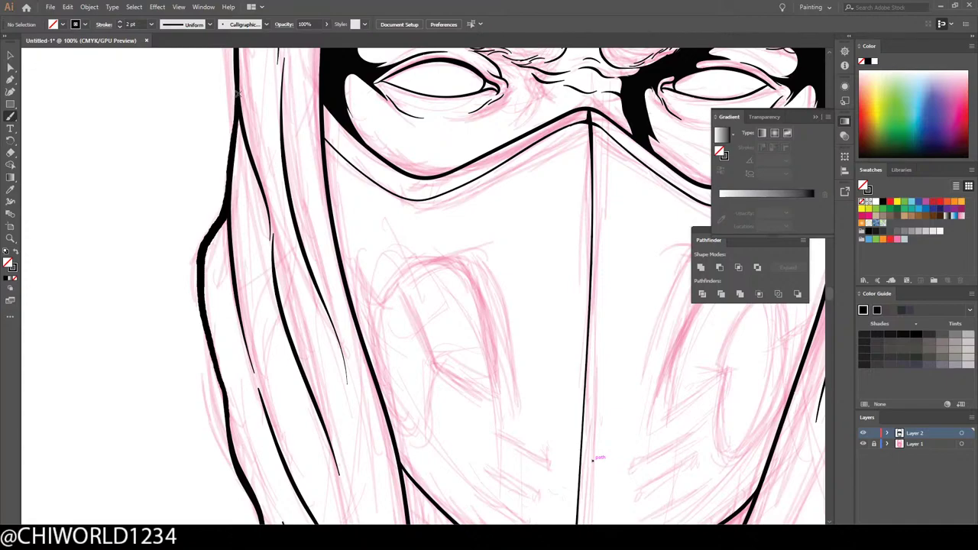
Step: Ink the hood's right side with a long inner fold line and the bulging outer contour down to the outermost drip
key(ctrl+minus)
key(ctrl+minus)
key(ctrl+minus)
key(ctrl+minus)
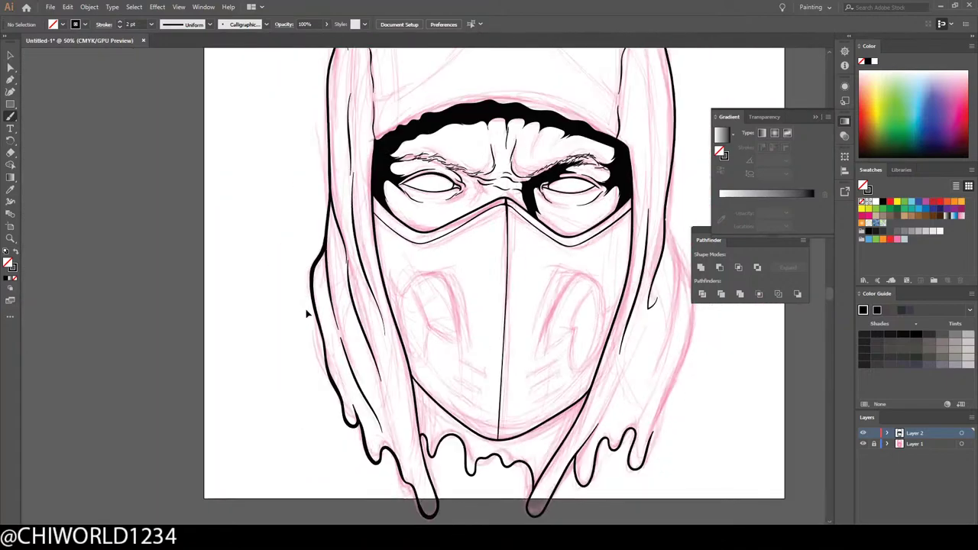
scroll(551, 397, up, 5)
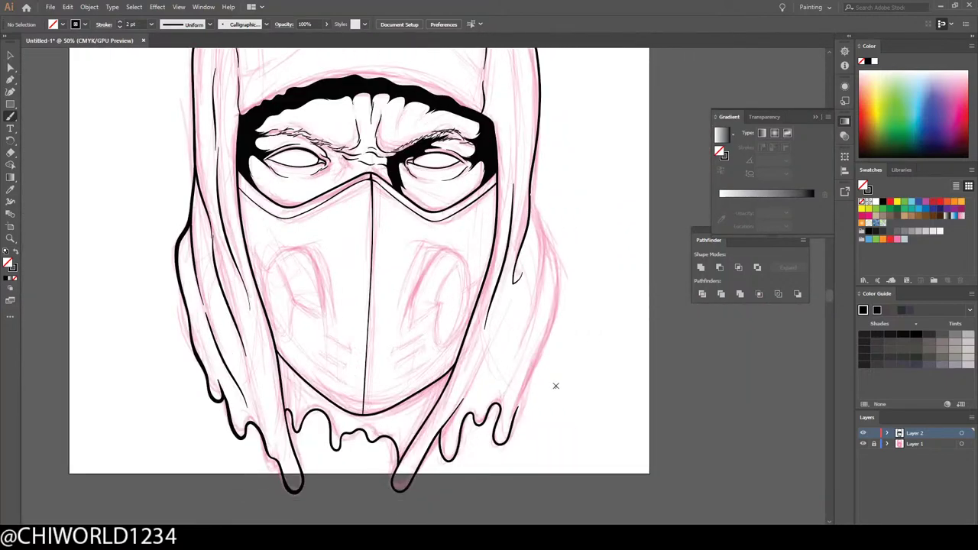
scroll(556, 381, up, 3)
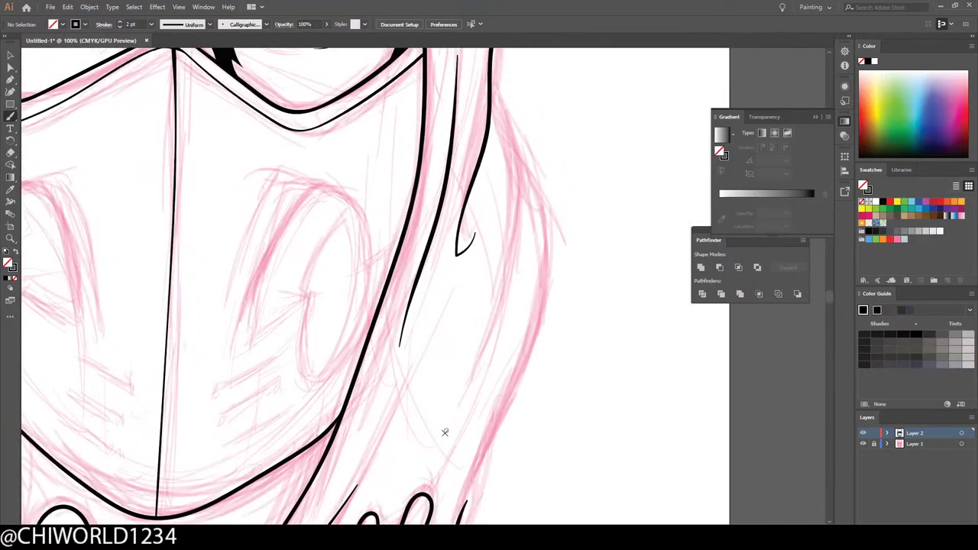
mouse_move(440, 438)
mouse_down()
mouse_move(511, 253)
mouse_move(517, 172)
mouse_move(491, 88)
mouse_move(495, 47)
mouse_up()
scroll(509, 172, down, 2)
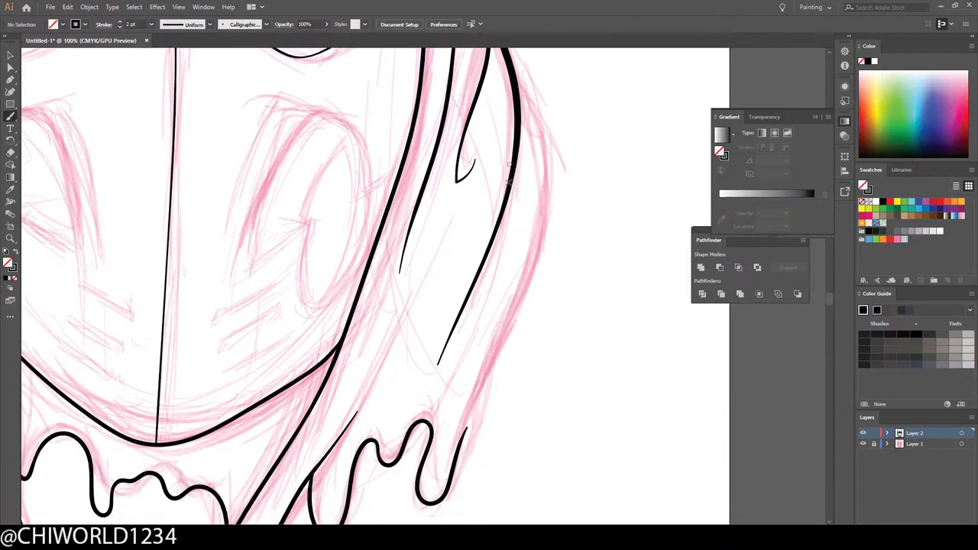
mouse_move(512, 77)
mouse_down()
mouse_move(537, 140)
mouse_move(539, 227)
mouse_move(460, 444)
mouse_up()
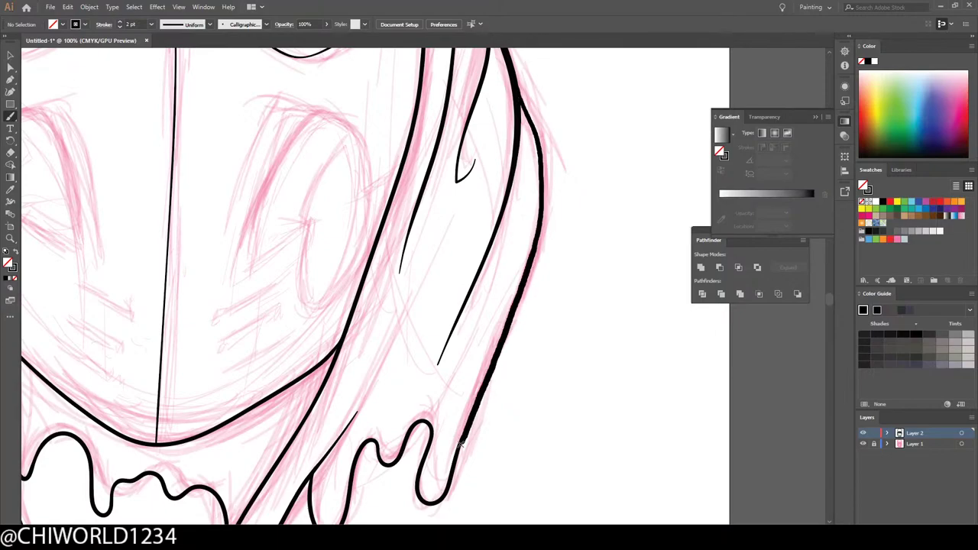
drag(452, 478, 446, 493)
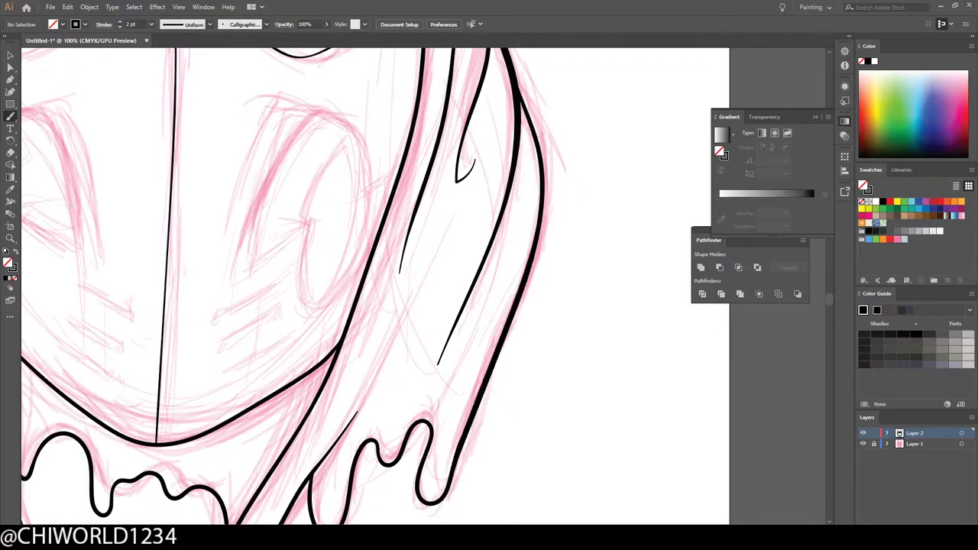
Step: Review the completed hood outline with the Layer 1 sketch toggled on and off, leaving the sketch hidden
key(ctrl+minus)
key(ctrl+minus)
key(ctrl+minus)
key(ctrl+minus)
scroll(452, 512, up, 2)
key(ctrl+plus)
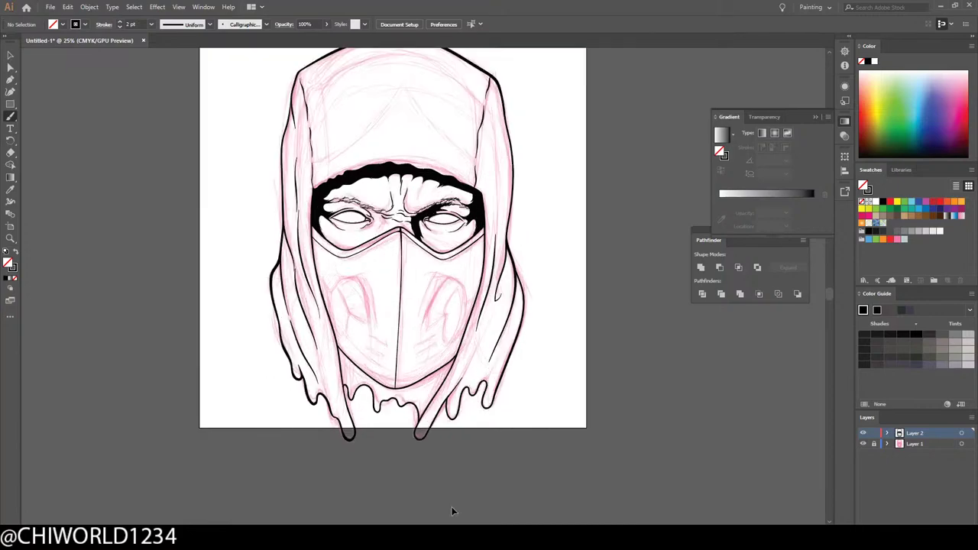
scroll(452, 511, left, 1)
scroll(451, 509, up, 1)
scroll(452, 508, left, 1)
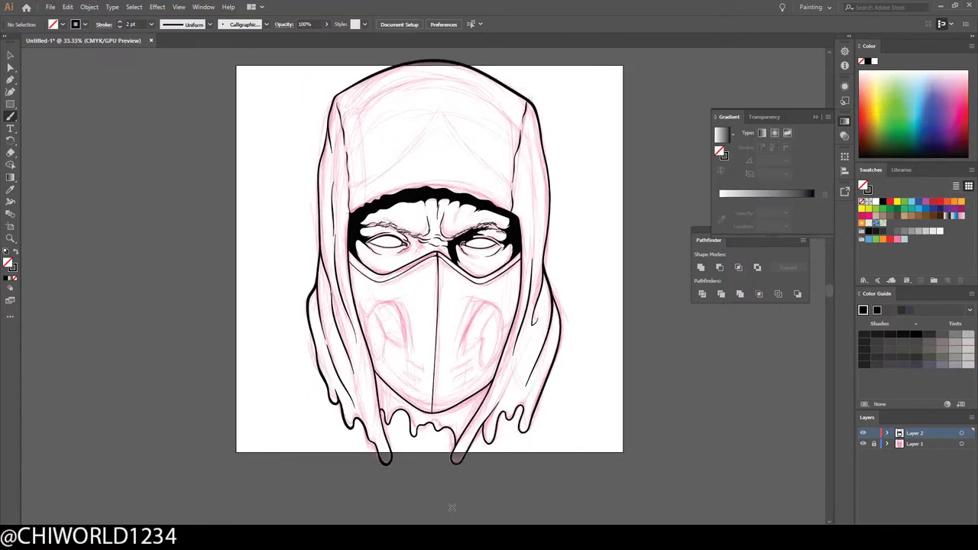
scroll(491, 501, up, 1)
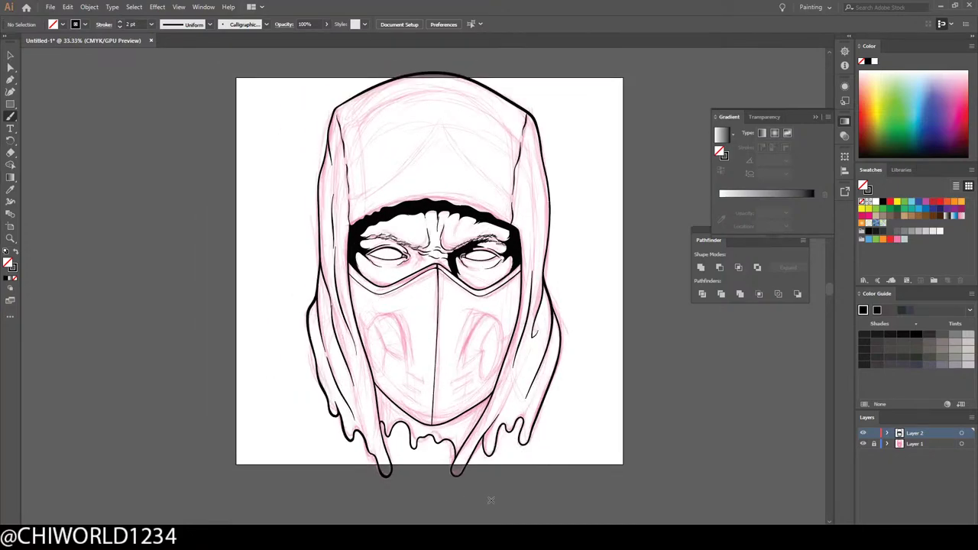
click(864, 444)
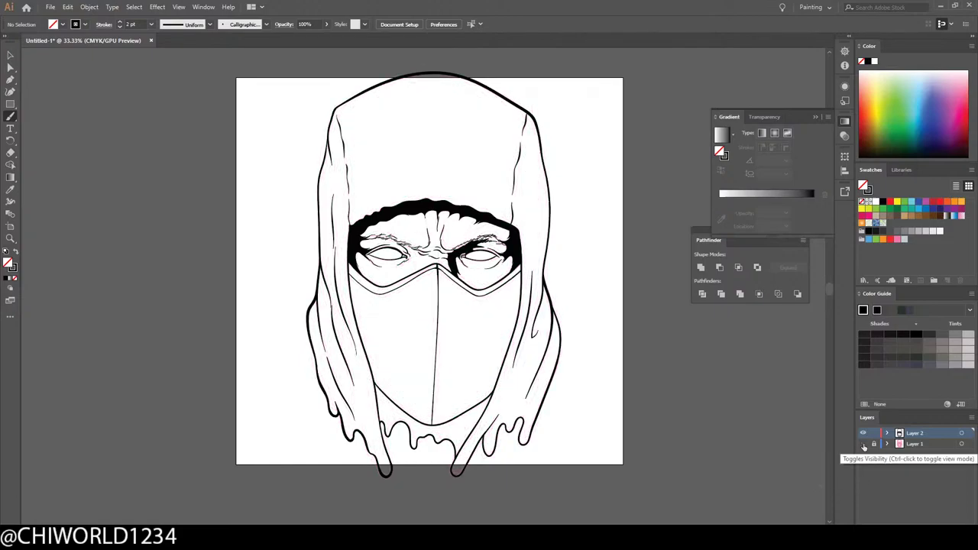
click(864, 444)
click(863, 444)
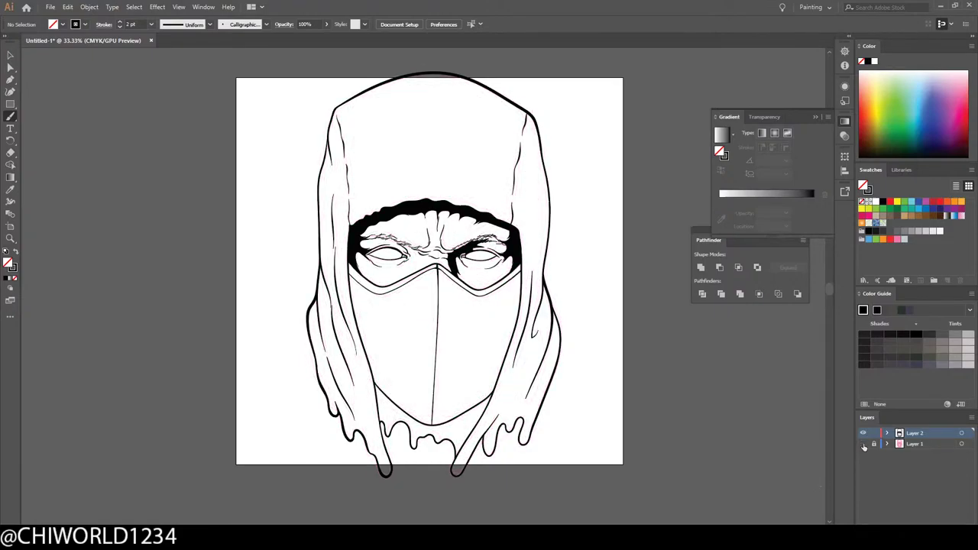
key(ctrl+equal)
key(ctrl+equal)
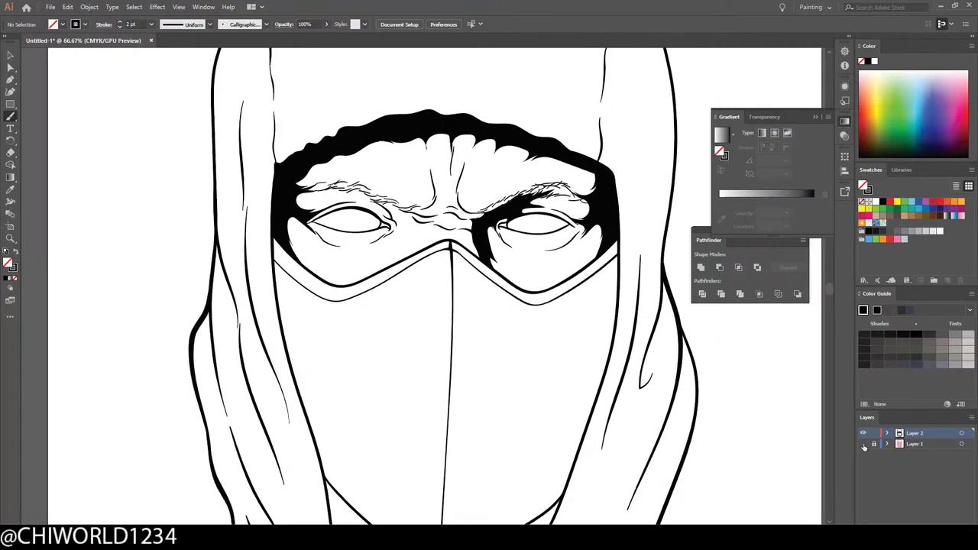
click(864, 444)
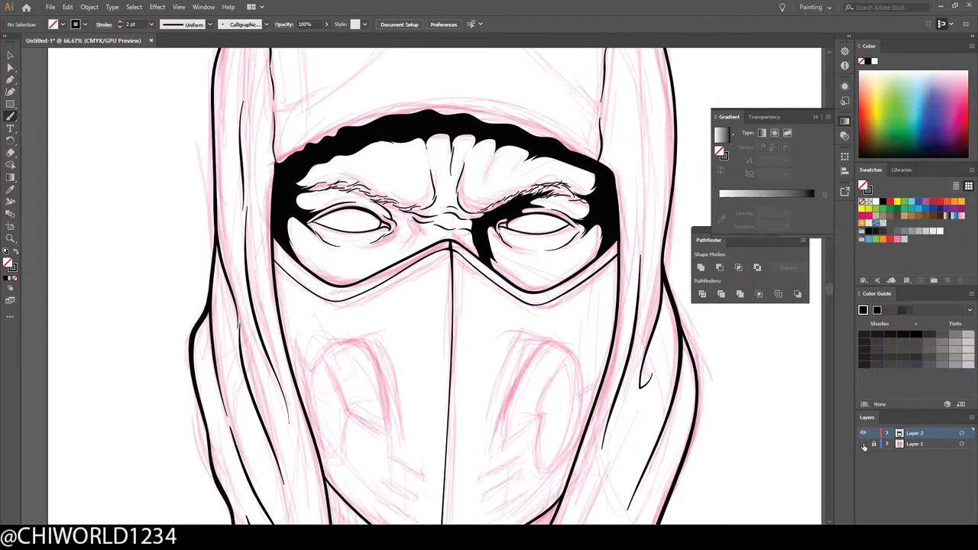
click(863, 444)
scroll(817, 431, up, 4)
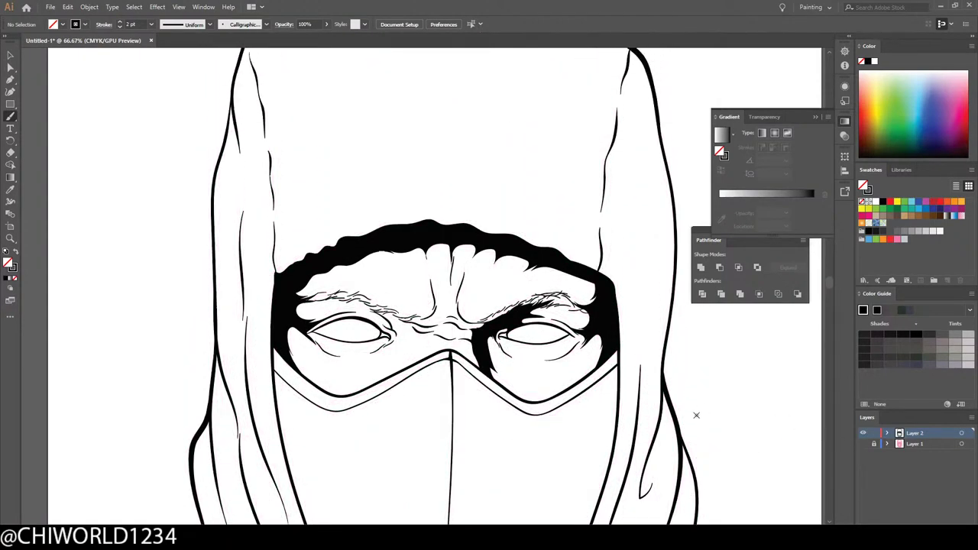
scroll(578, 399, down, 5)
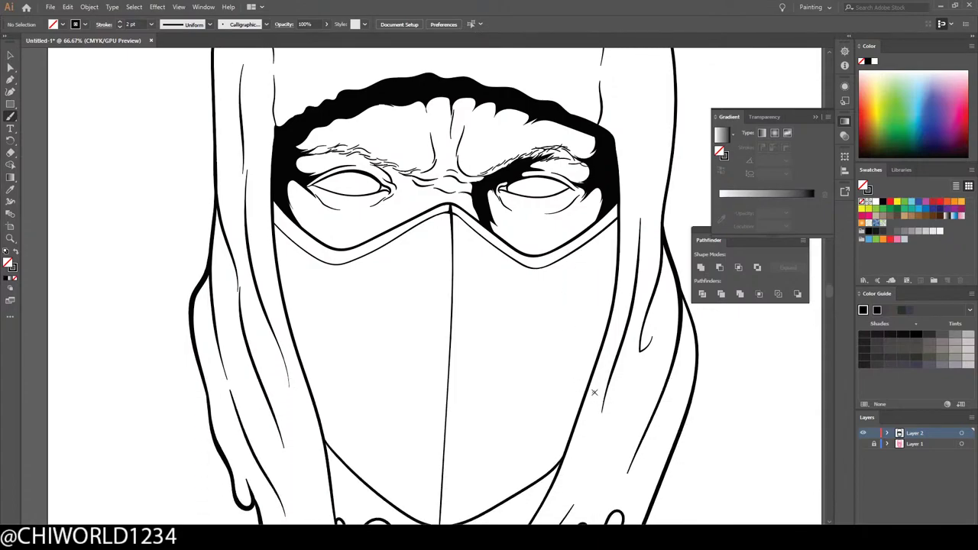
Step: With the Pencil tool and a black fill without stroke, draw pointed shadow shapes at the inner corner and underside of the right eye
click(12, 119)
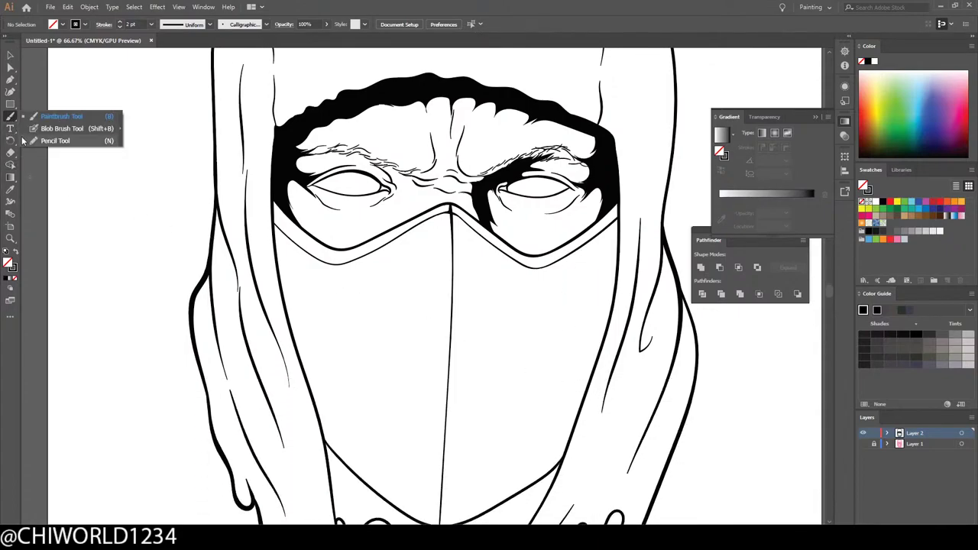
click(15, 252)
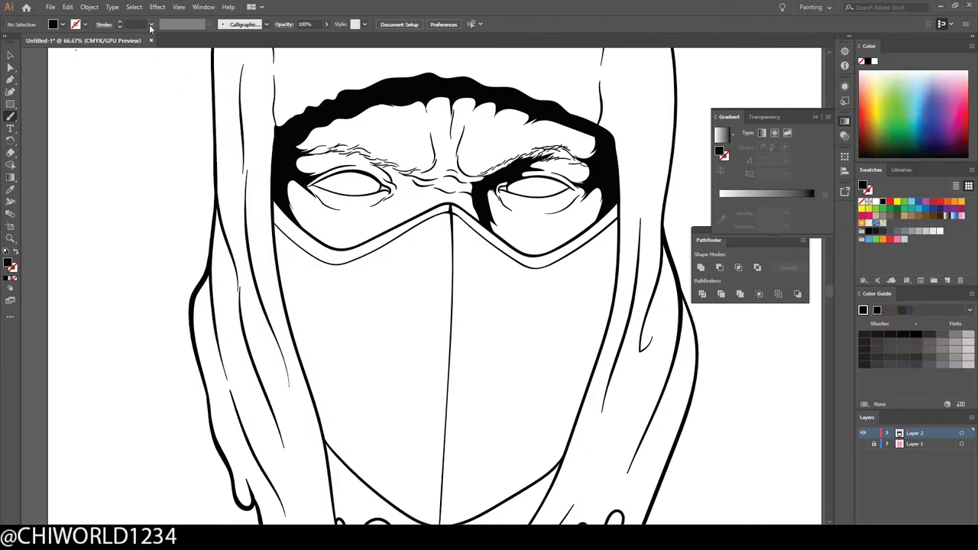
drag(11, 119, 43, 145)
scroll(578, 279, up, 3)
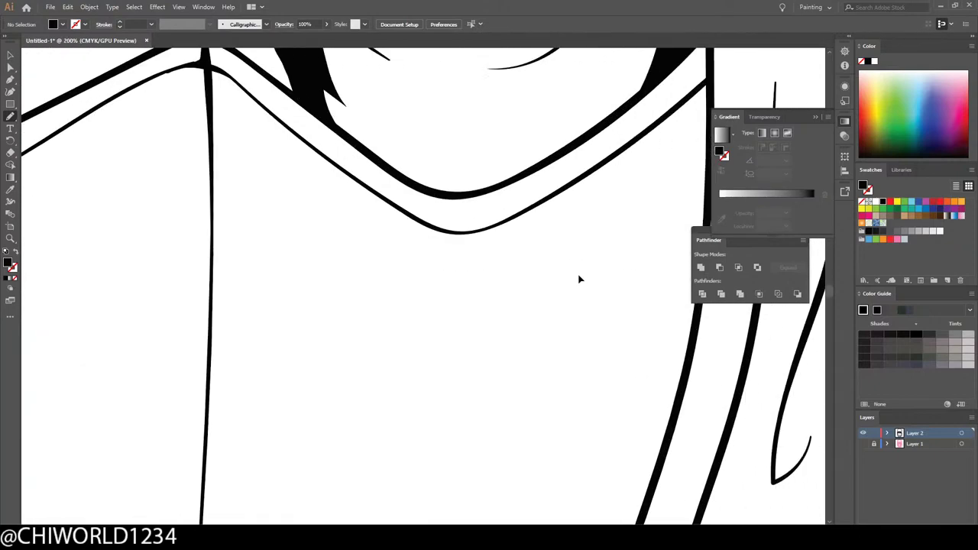
scroll(576, 272, up, 2)
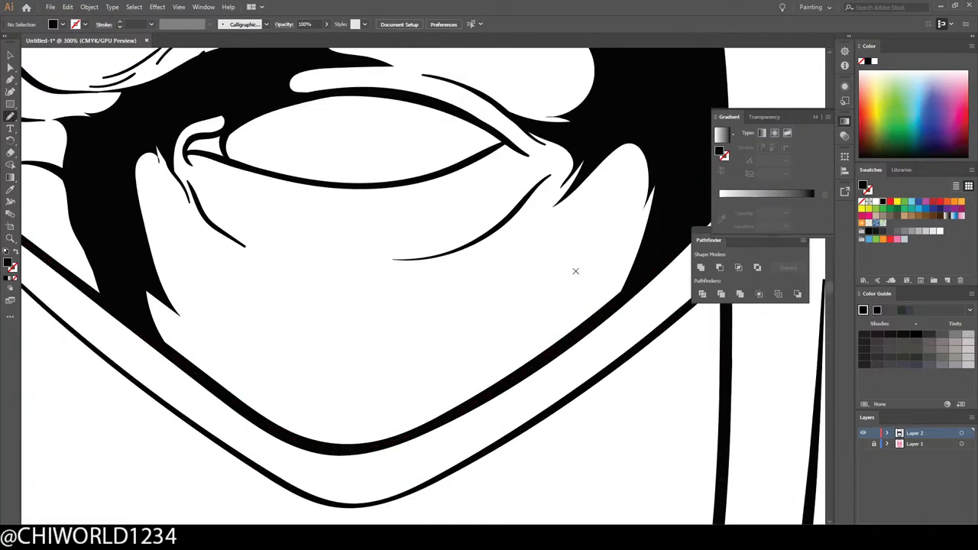
drag(132, 260, 153, 329)
mouse_move(200, 378)
mouse_down()
mouse_move(276, 429)
mouse_move(327, 448)
mouse_move(246, 375)
mouse_up()
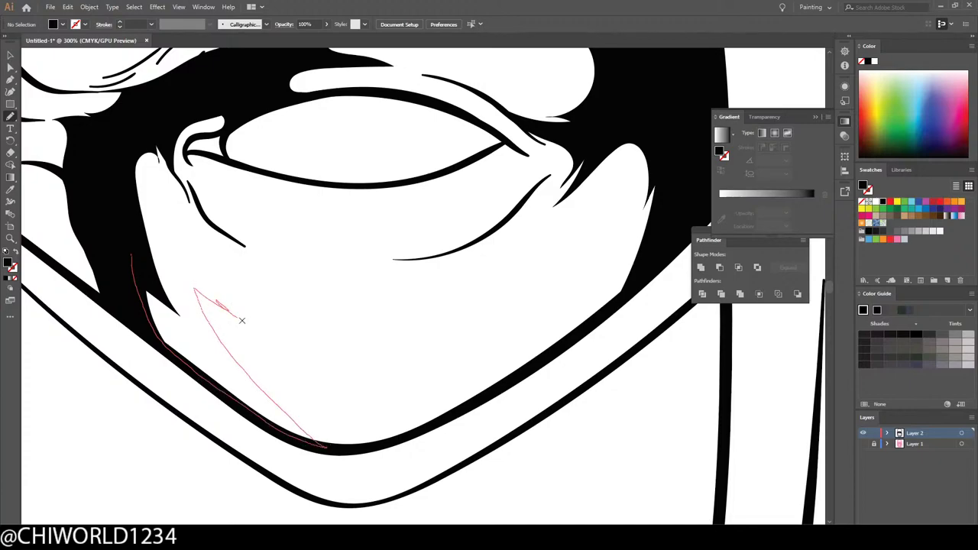
mouse_move(241, 320)
mouse_down()
mouse_move(367, 350)
mouse_move(226, 281)
mouse_up()
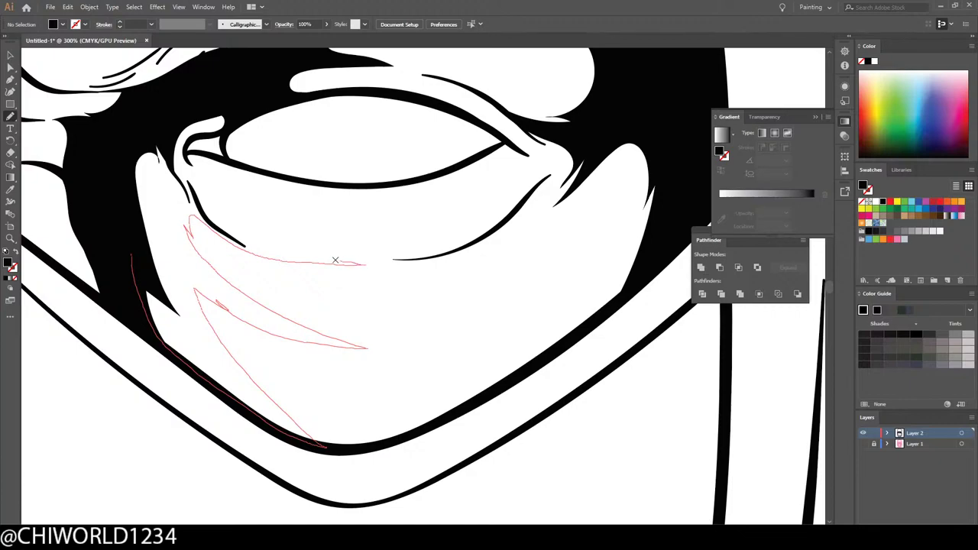
drag(289, 243, 310, 250)
drag(159, 112, 130, 237)
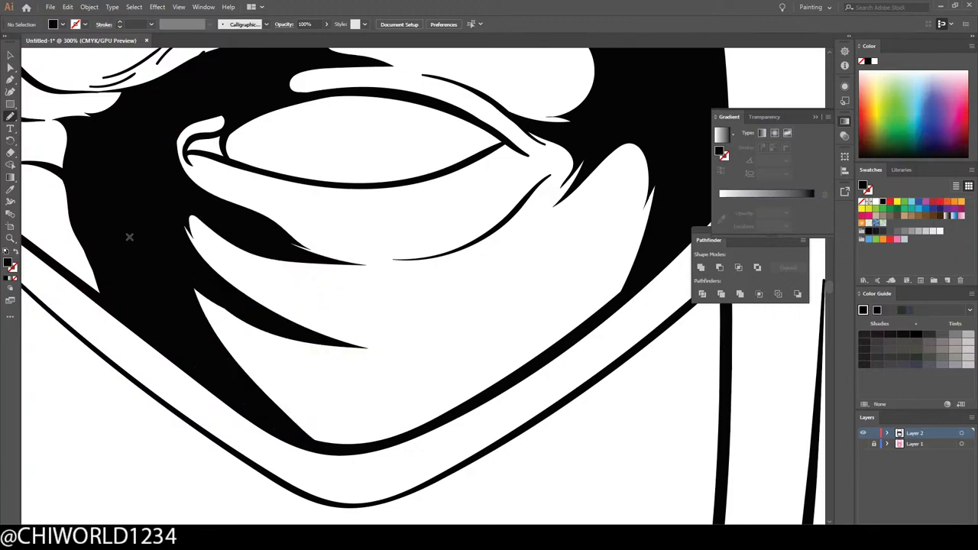
Step: Review the new shadows under the right eye on the full artboard
key(ctrl+minus)
key(ctrl+minus)
key(ctrl+minus)
key(ctrl+minus)
key(ctrl+minus)
key(ctrl+minus)
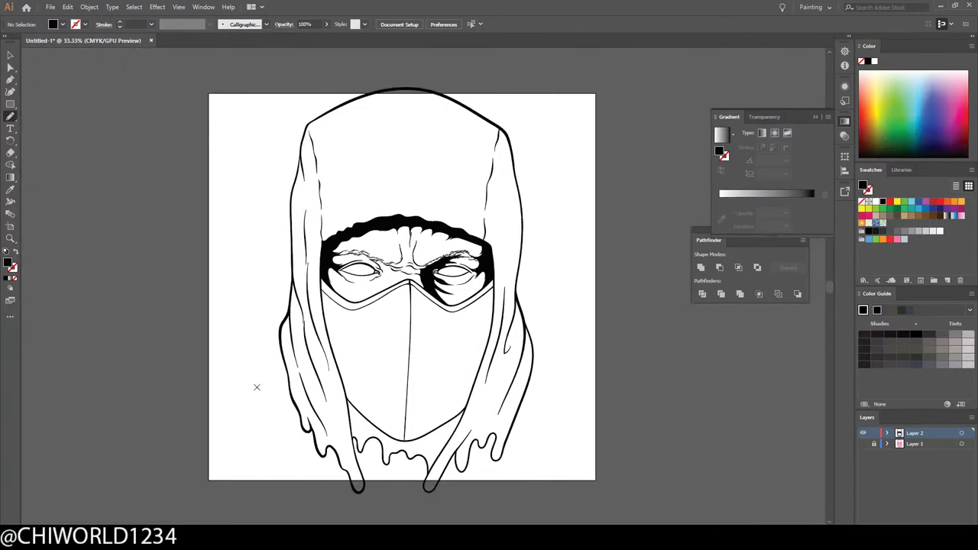
key(ctrl+plus)
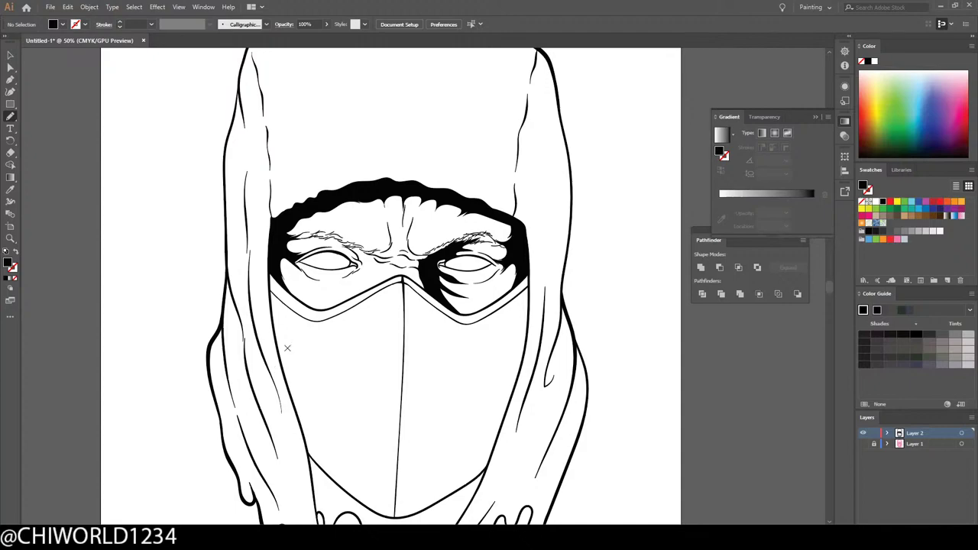
key(ctrl+minus)
scroll(291, 343, down, 3)
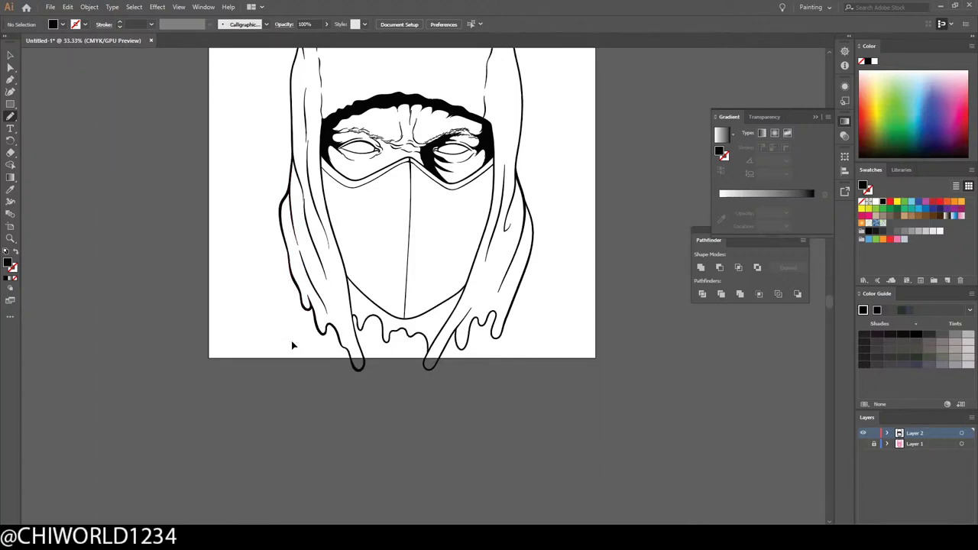
Step: Draw a solid black curved shadow in the corner between the mask's right jawline and the right hood tail
key(ctrl+plus)
key(ctrl+plus)
scroll(292, 344, down, 1)
key(ctrl+plus)
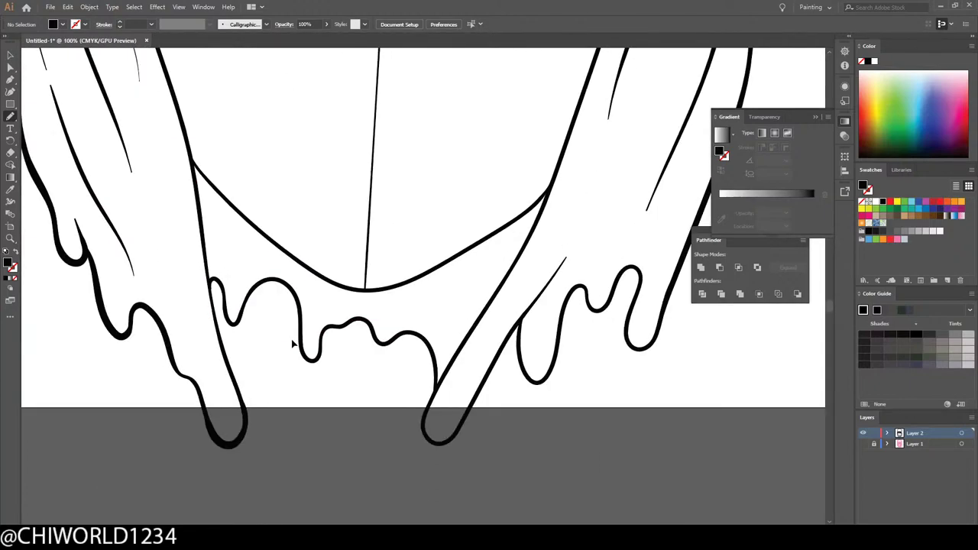
key(ctrl+plus)
key(ctrl+plus)
key(ctrl+plus)
scroll(490, 215, up, 2)
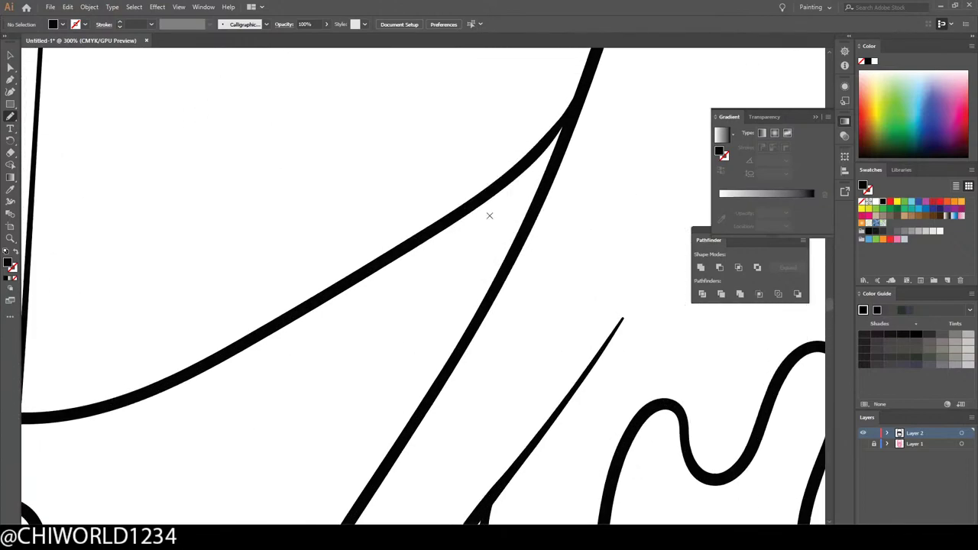
mouse_move(568, 117)
mouse_down()
mouse_move(491, 301)
mouse_move(366, 495)
mouse_move(404, 367)
mouse_move(396, 314)
mouse_move(350, 319)
mouse_move(183, 375)
mouse_move(301, 311)
mouse_move(527, 161)
mouse_move(585, 89)
mouse_up()
Step: Draw a matching solid black shadow in the corner between the mask's left jawline and the left hood tail
scroll(652, 153, down, 3)
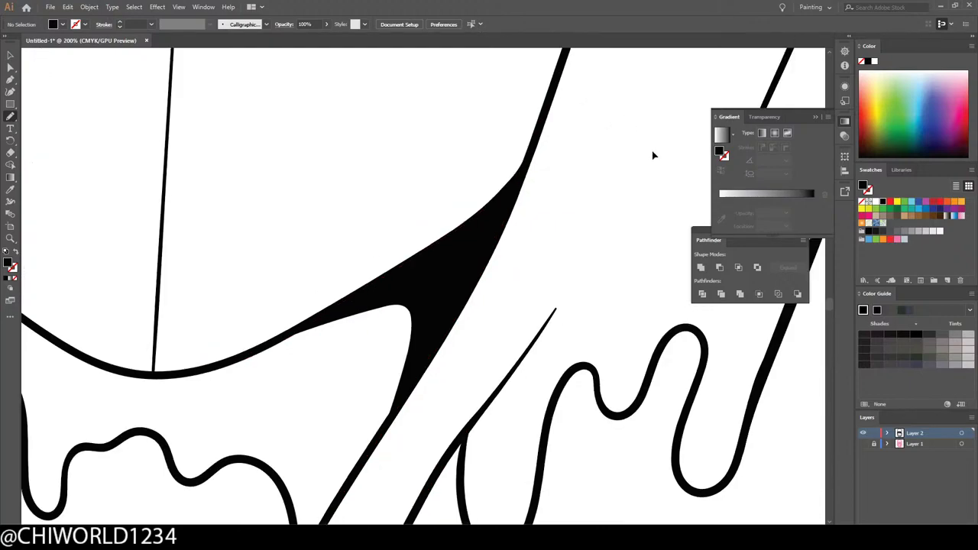
scroll(644, 149, up, 3)
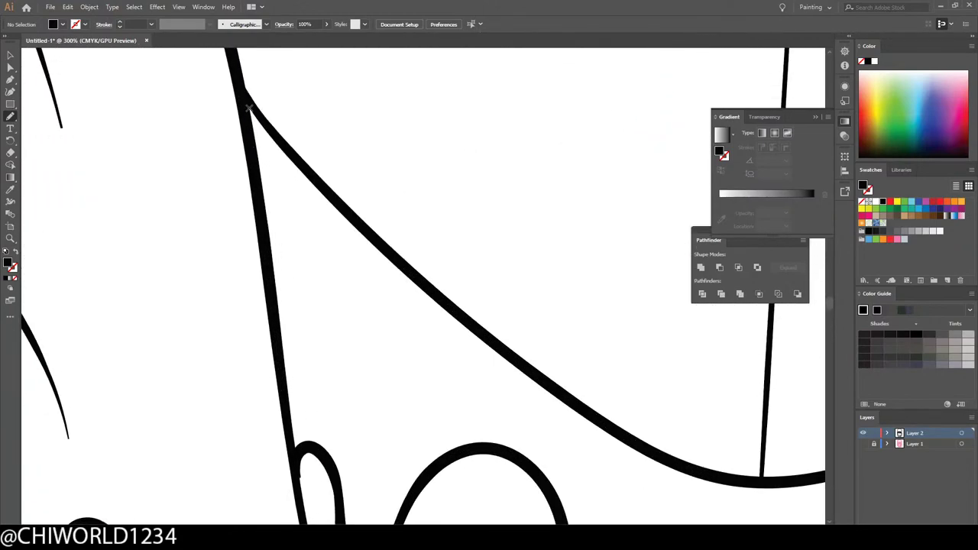
drag(245, 126, 268, 251)
mouse_move(286, 356)
mouse_down()
mouse_move(294, 458)
mouse_move(302, 306)
mouse_move(337, 251)
mouse_move(388, 267)
mouse_move(458, 318)
mouse_move(314, 179)
mouse_move(235, 78)
mouse_up()
mouse_move(273, 239)
mouse_down()
mouse_move(302, 505)
mouse_move(272, 238)
mouse_up()
scroll(296, 391, down, 2)
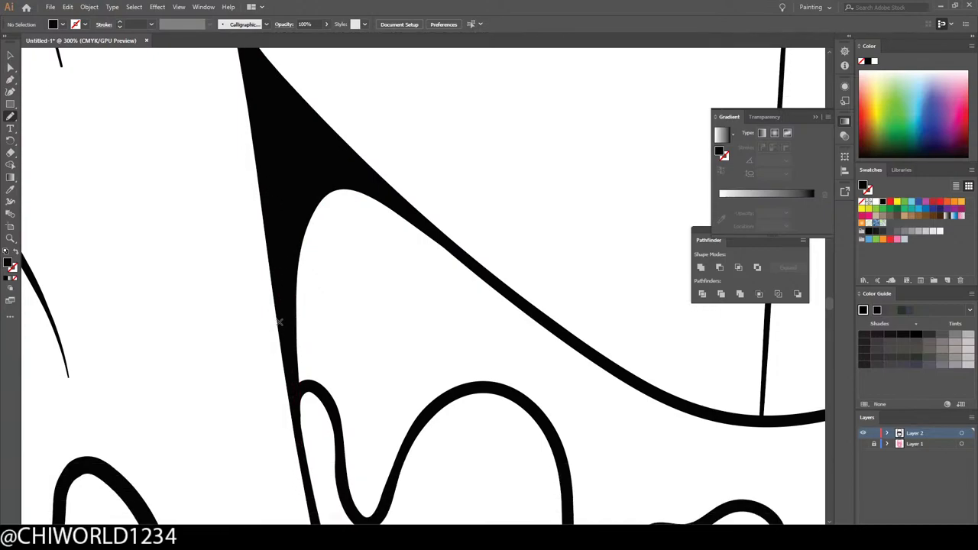
Step: Draw a solid black tapering shadow along the mask's right edge from the jaw corner up toward the eye opening
scroll(312, 402, down, 10)
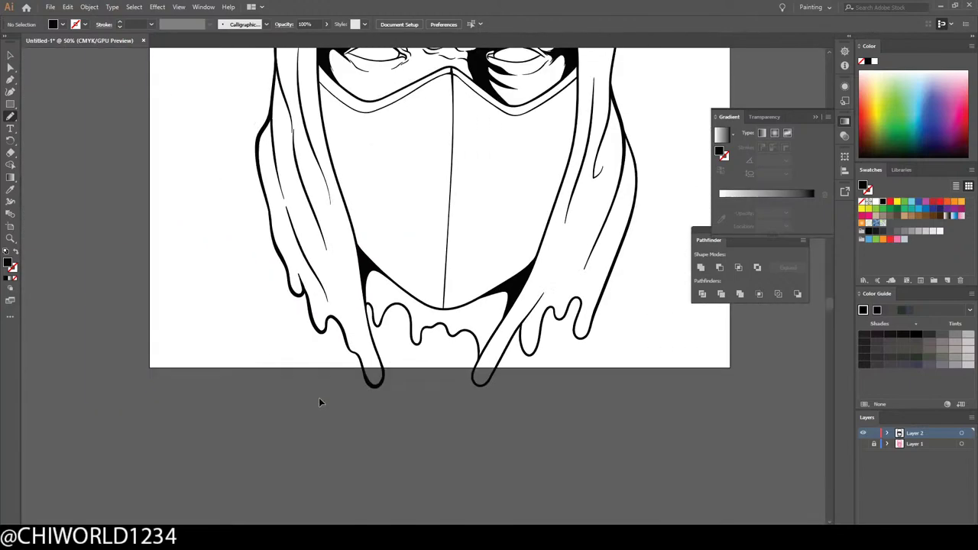
scroll(319, 398, up, 3)
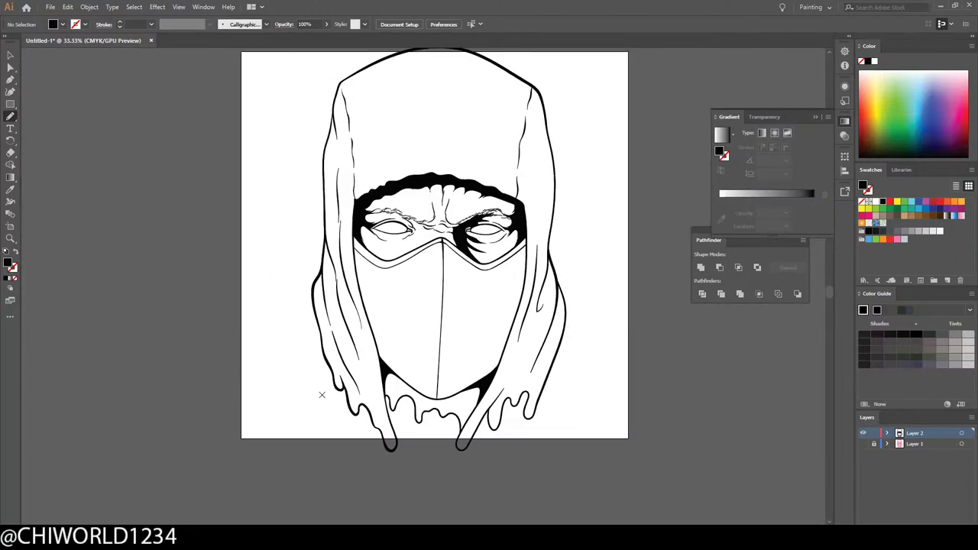
scroll(330, 382, up, 3)
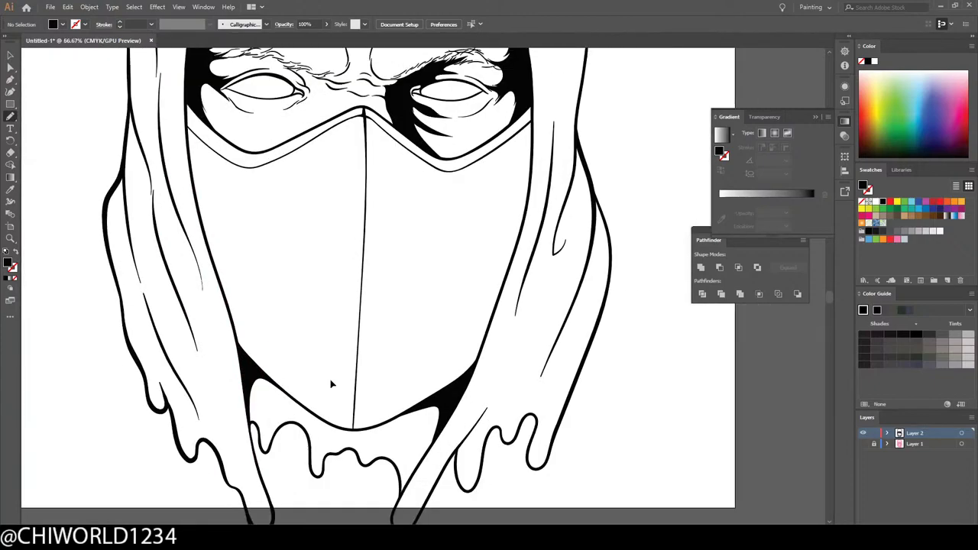
scroll(331, 382, up, 2)
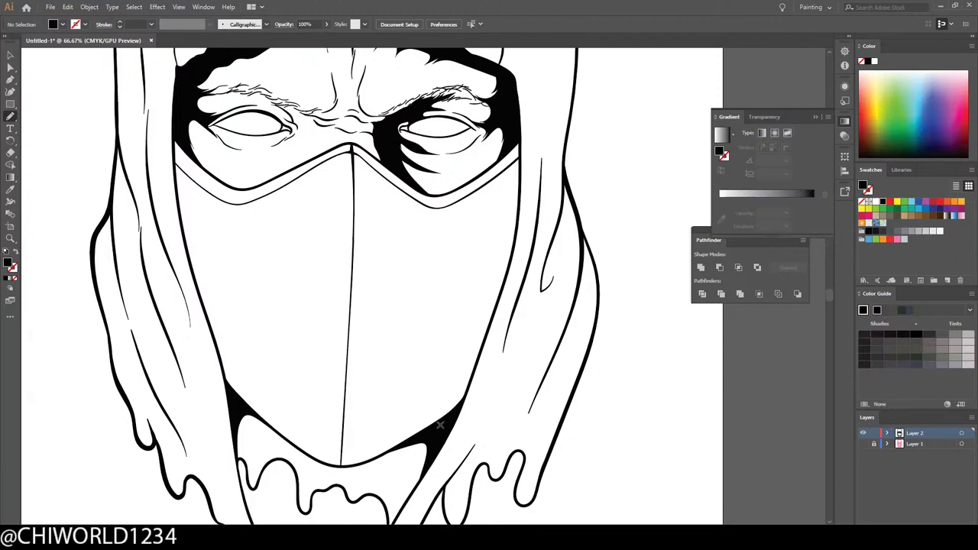
mouse_move(442, 415)
mouse_down()
mouse_move(496, 285)
mouse_move(517, 113)
mouse_move(523, 191)
mouse_move(503, 310)
mouse_move(435, 457)
mouse_up()
scroll(450, 490, down, 4)
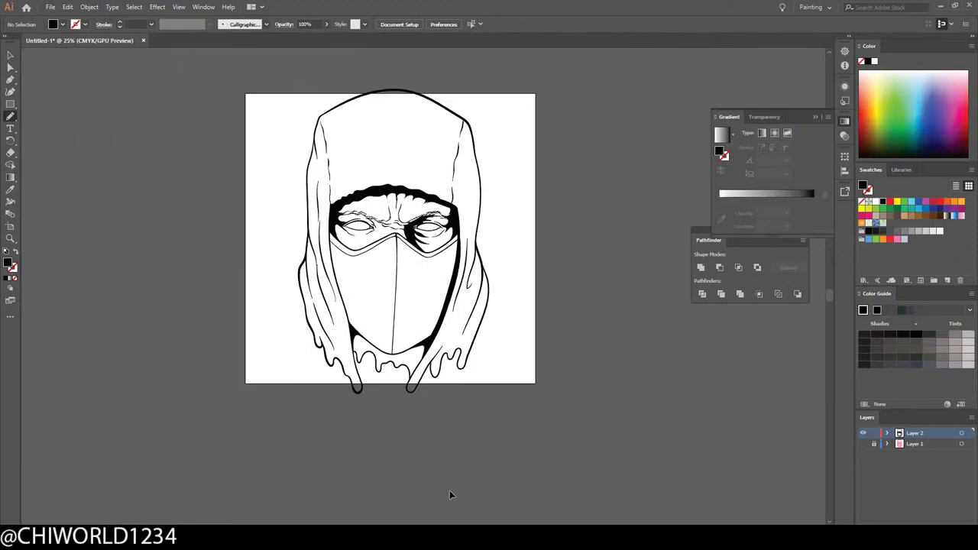
Step: Draw a solid black tapering shadow along the mask's left edge, from the eye opening down toward the jaw
scroll(448, 489, up, 4)
key(ctrl+plus)
scroll(448, 491, left, 2)
scroll(448, 491, up, 3)
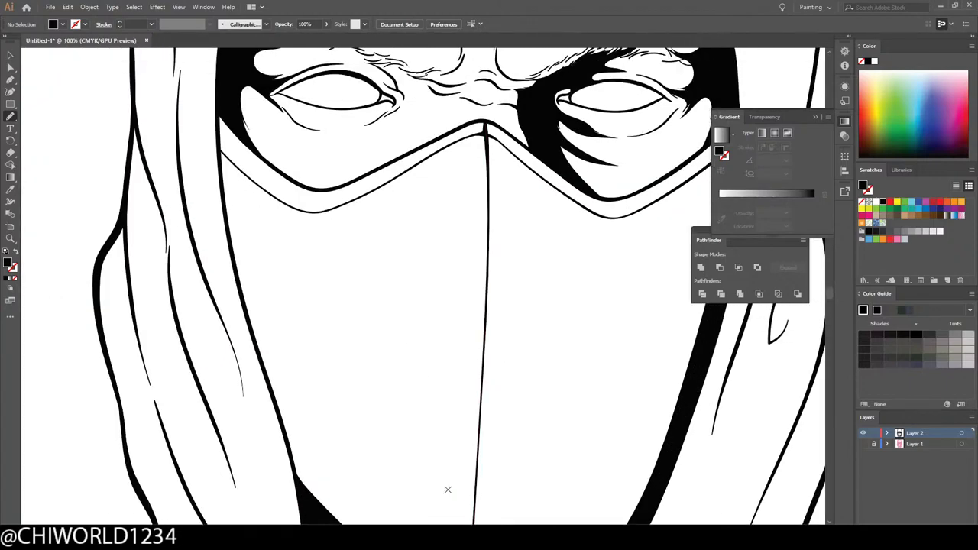
mouse_move(236, 129)
mouse_down()
mouse_move(234, 255)
mouse_move(254, 363)
mouse_move(224, 237)
mouse_move(217, 126)
mouse_move(239, 145)
mouse_up()
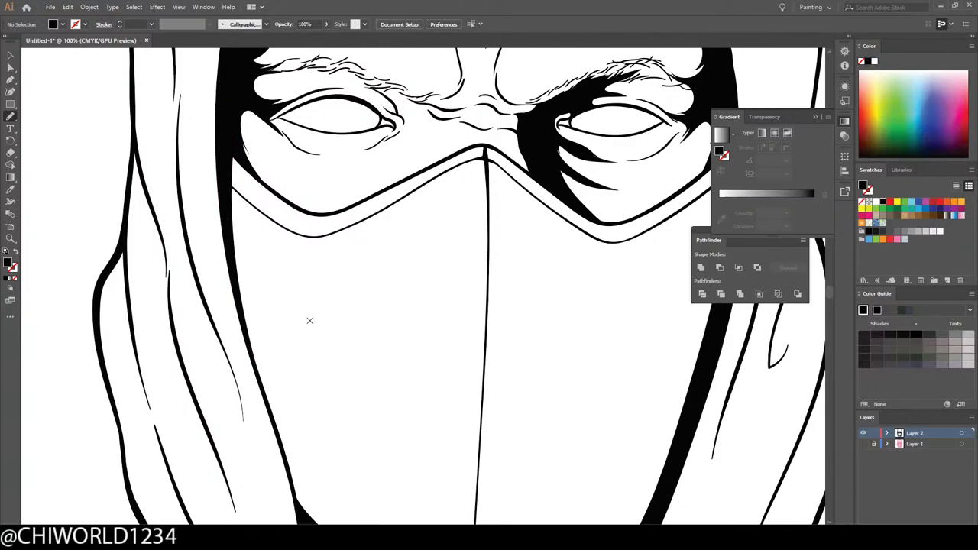
key(ctrl+minus)
key(ctrl+minus)
key(ctrl+minus)
scroll(410, 337, right, 1)
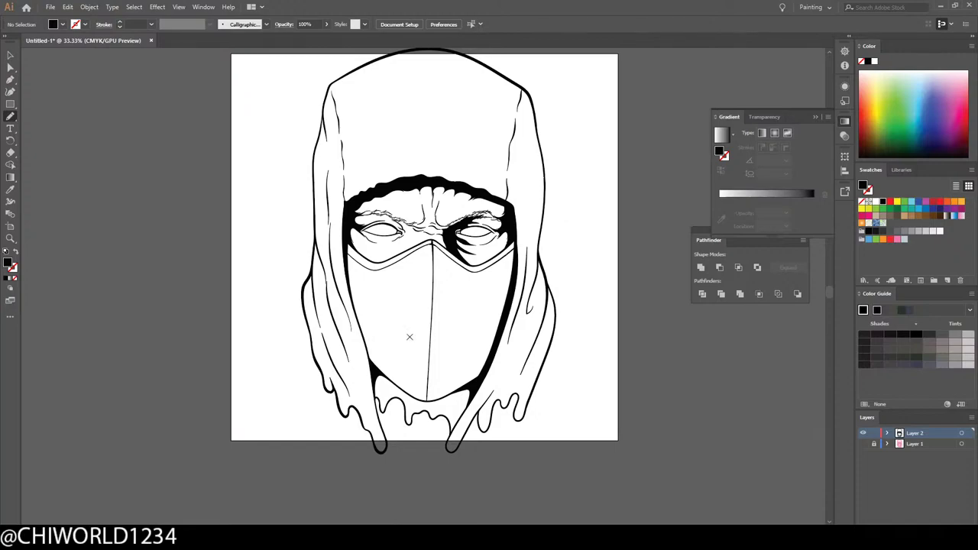
Step: Fill the right eyebrow with solid black between its hair strokes, joining it to the shadow beside the nose
scroll(409, 338, up, 2)
key(ctrl+plus)
key(ctrl+plus)
scroll(411, 341, up, 2)
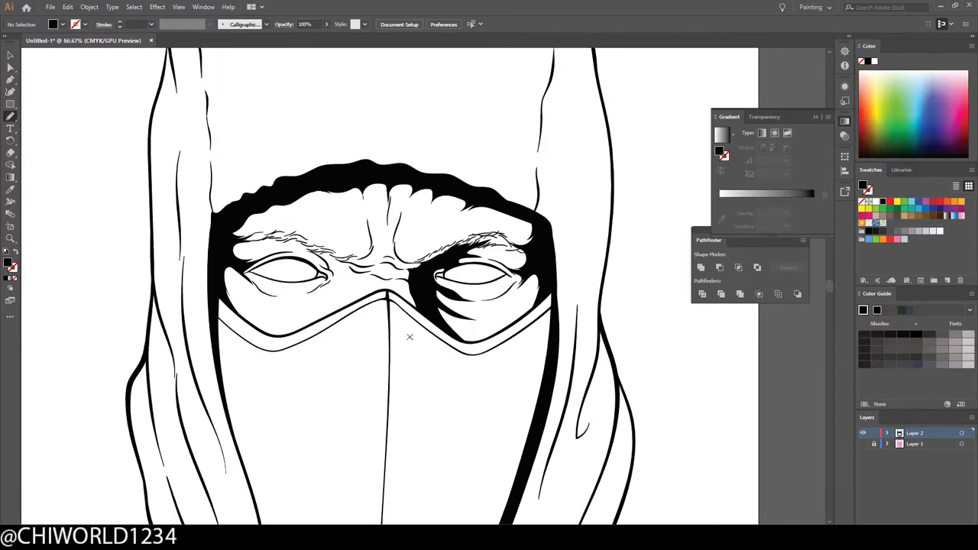
key(ctrl+plus)
key(ctrl+plus)
key(ctrl+plus)
scroll(410, 337, up, 2)
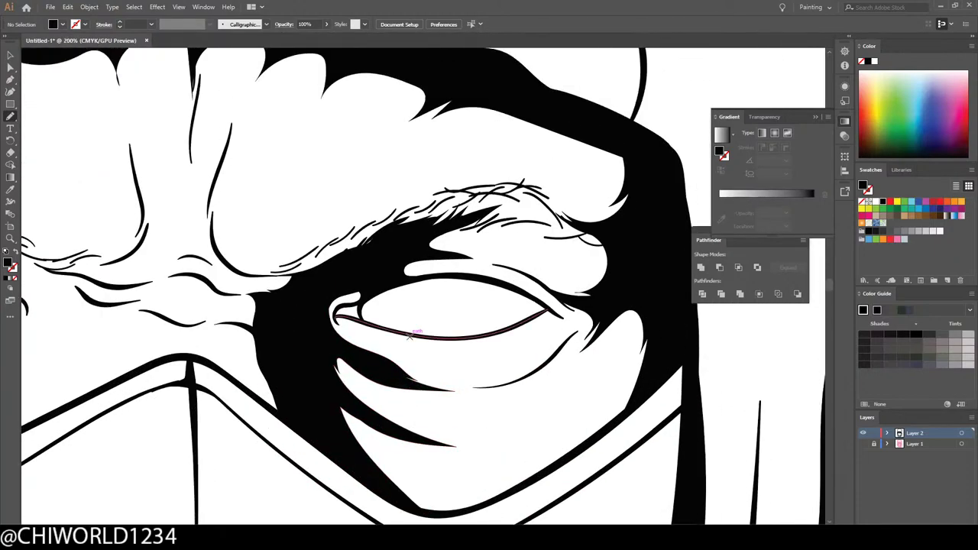
mouse_move(387, 246)
mouse_down()
mouse_move(514, 216)
mouse_move(541, 215)
mouse_move(526, 227)
mouse_move(583, 227)
mouse_move(571, 239)
mouse_move(600, 233)
mouse_move(509, 192)
mouse_move(467, 188)
mouse_move(395, 207)
mouse_move(347, 243)
mouse_move(343, 234)
mouse_move(329, 244)
mouse_move(335, 232)
mouse_move(306, 260)
mouse_move(311, 245)
mouse_move(264, 269)
mouse_move(271, 255)
mouse_move(250, 270)
mouse_move(257, 261)
mouse_move(238, 265)
mouse_move(226, 253)
mouse_move(253, 281)
mouse_move(289, 278)
mouse_up()
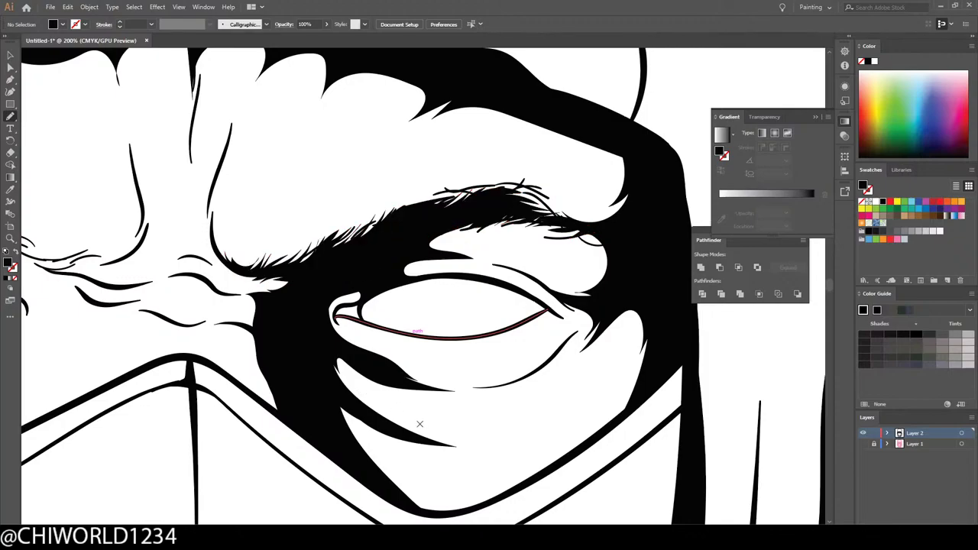
scroll(524, 461, down, 5)
scroll(493, 456, up, 4)
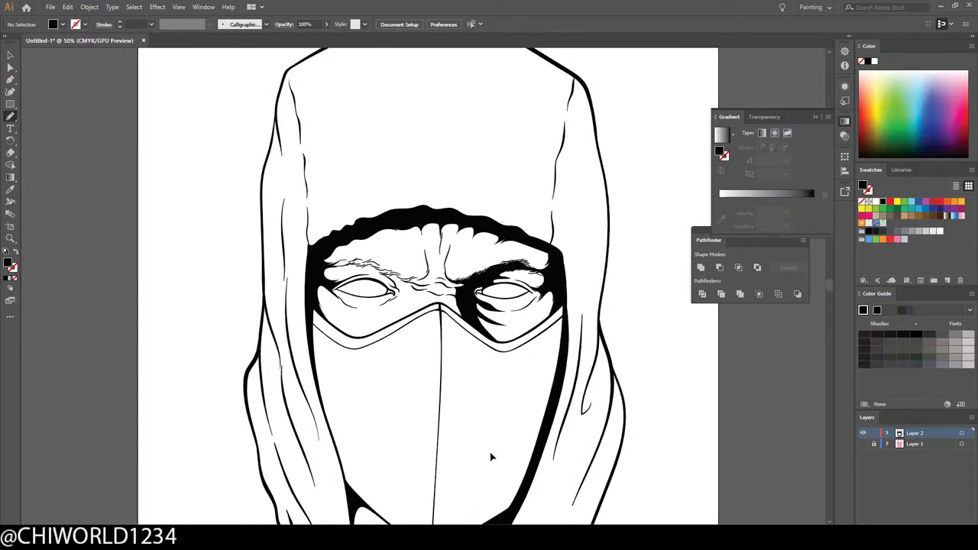
Step: Fill the left eyebrow with a solid black shape with jagged hair edges, from the hood shadow to the brow crease
scroll(492, 457, up, 4)
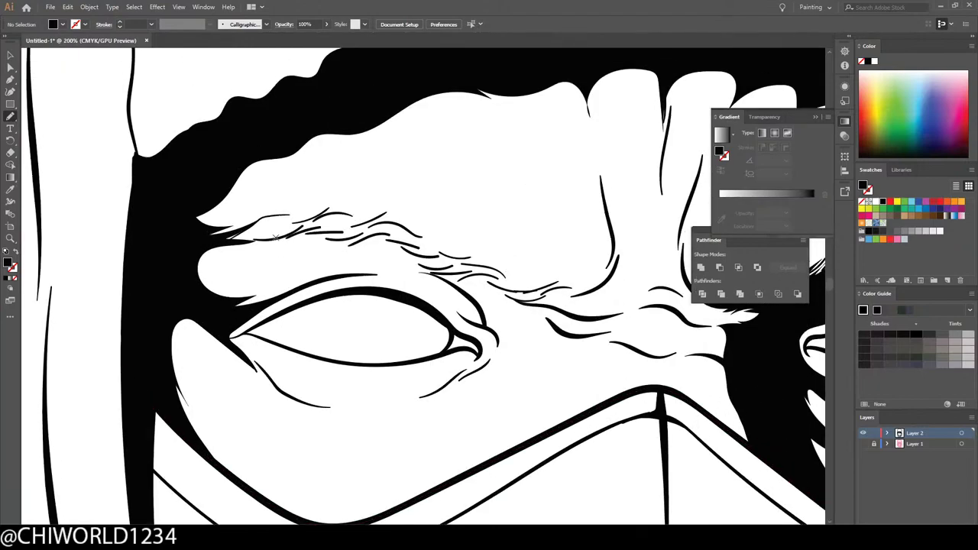
mouse_move(217, 241)
mouse_down()
mouse_move(389, 243)
mouse_move(400, 250)
mouse_move(394, 256)
mouse_move(428, 261)
mouse_move(451, 281)
mouse_move(526, 298)
mouse_move(566, 296)
mouse_move(599, 273)
mouse_move(530, 288)
mouse_move(460, 264)
mouse_move(408, 227)
mouse_move(354, 227)
mouse_move(359, 212)
mouse_move(188, 244)
mouse_up()
key(ctrl+minus)
key(ctrl+minus)
key(ctrl+minus)
key(ctrl+minus)
key(ctrl+minus)
key(ctrl+minus)
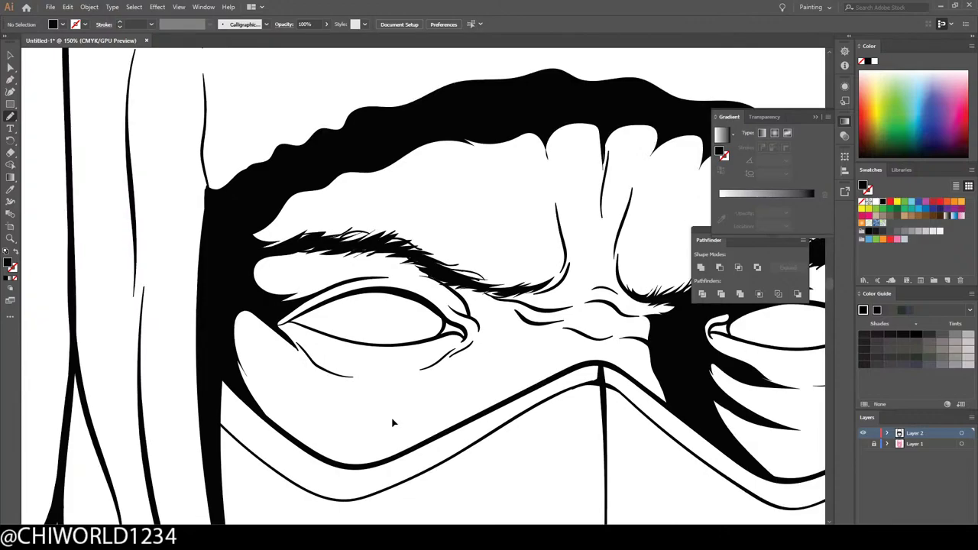
scroll(406, 418, up, 3)
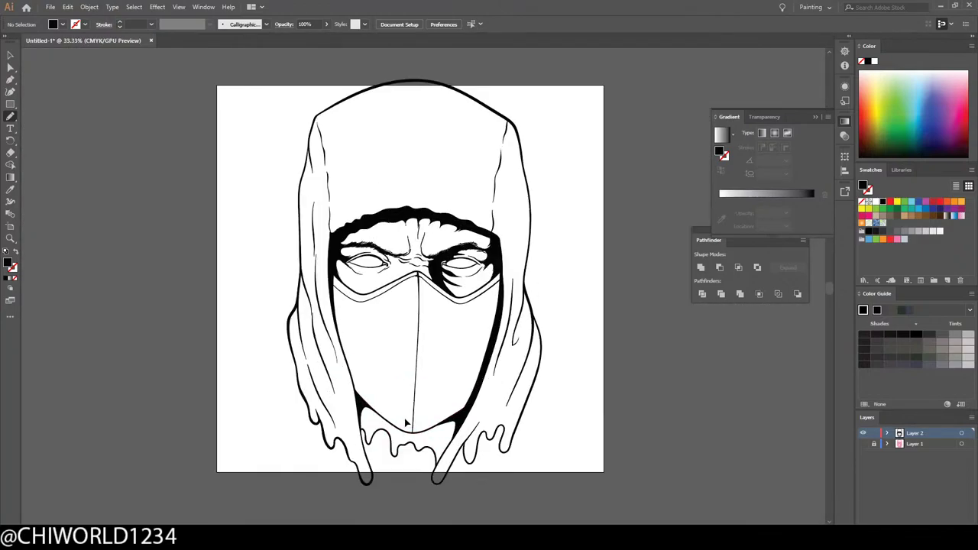
Step: Show the Layer 1 sketch and ink the mask's left cheek vent as a black tapered arch joined to the mask's edge
scroll(405, 418, up, 2)
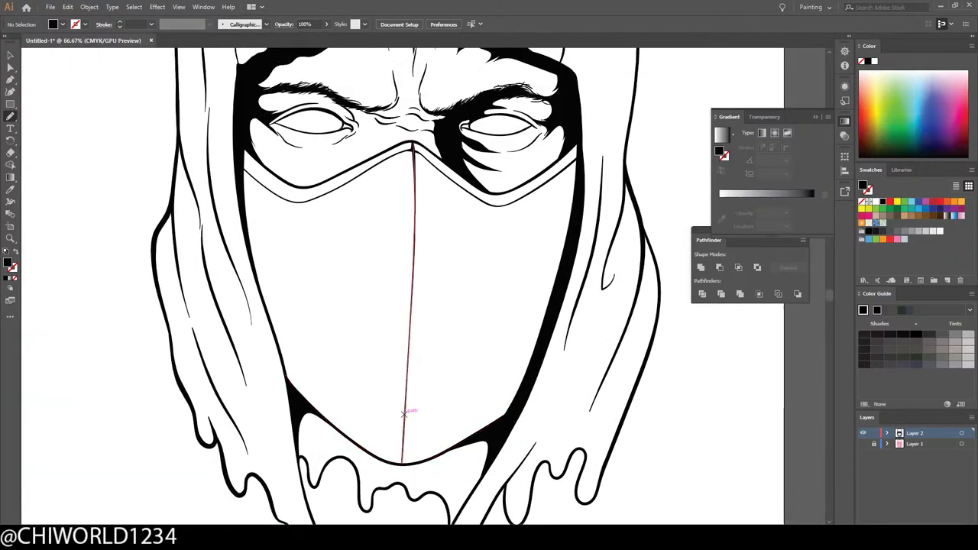
scroll(404, 408, up, 1)
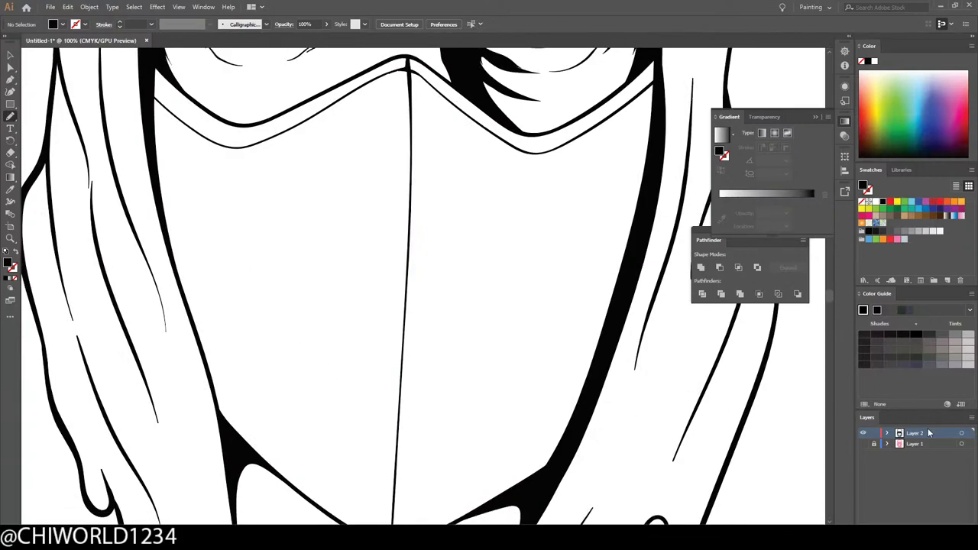
click(864, 444)
scroll(727, 421, up, 2)
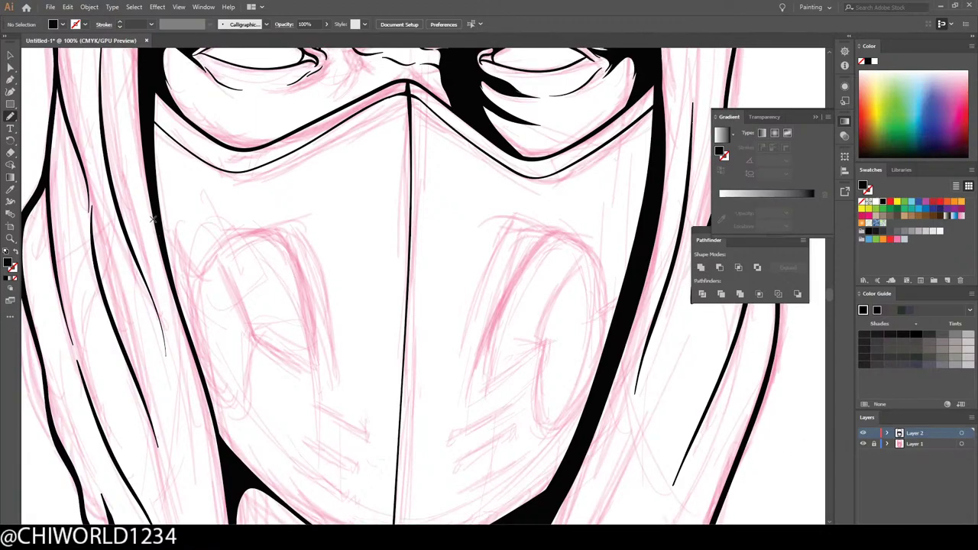
drag(156, 221, 175, 252)
mouse_move(261, 223)
mouse_down()
mouse_move(292, 251)
mouse_move(303, 300)
mouse_up()
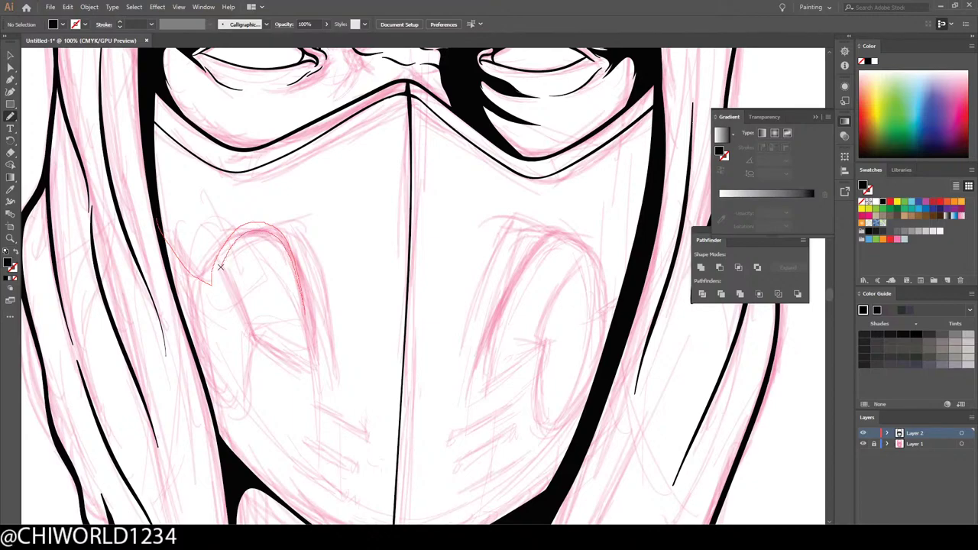
drag(223, 277, 244, 315)
mouse_move(180, 283)
mouse_down()
mouse_move(162, 251)
mouse_move(154, 165)
mouse_up()
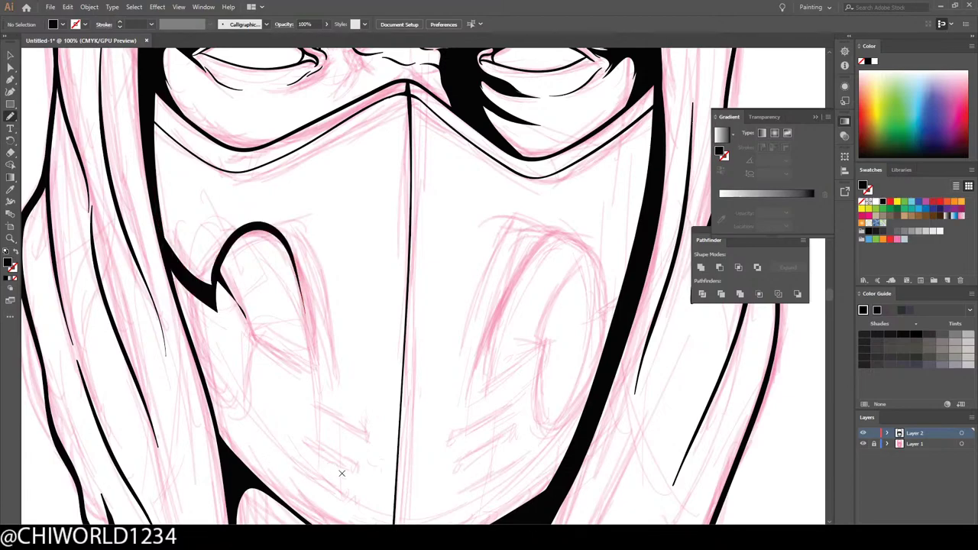
Step: Ink the upper contour of the mask's right cheek vent as a black arch tapering at both ends over the sketch
scroll(441, 475, down, 4)
scroll(451, 451, up, 4)
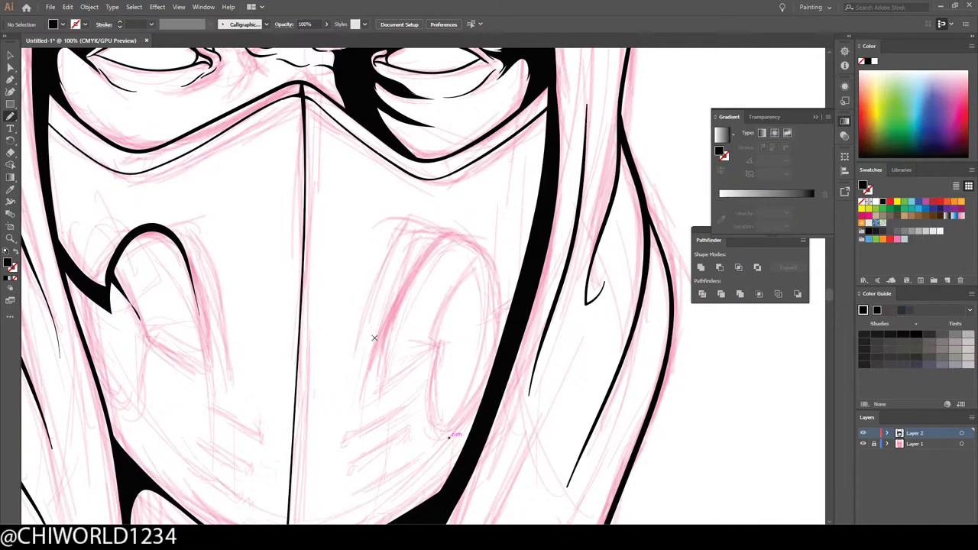
drag(369, 349, 418, 242)
drag(483, 255, 501, 289)
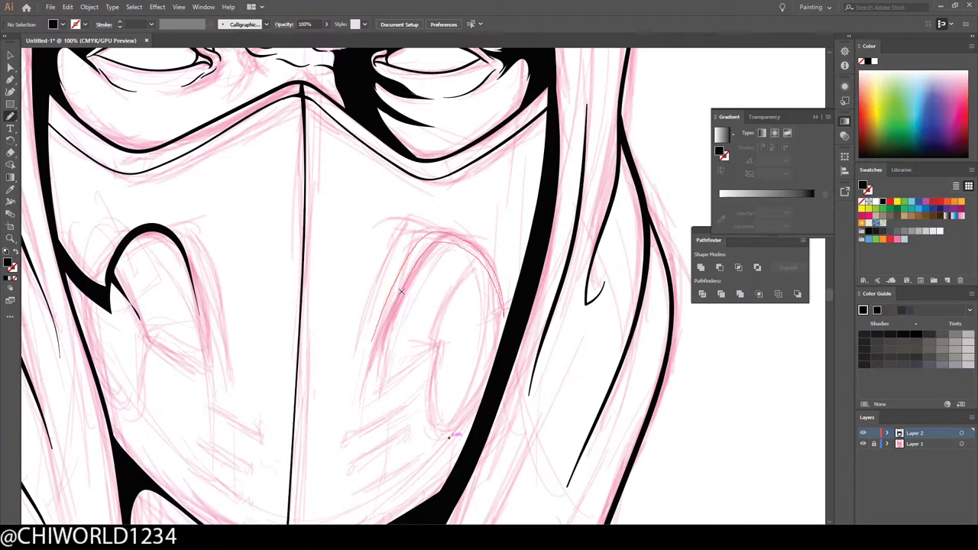
drag(370, 361, 379, 311)
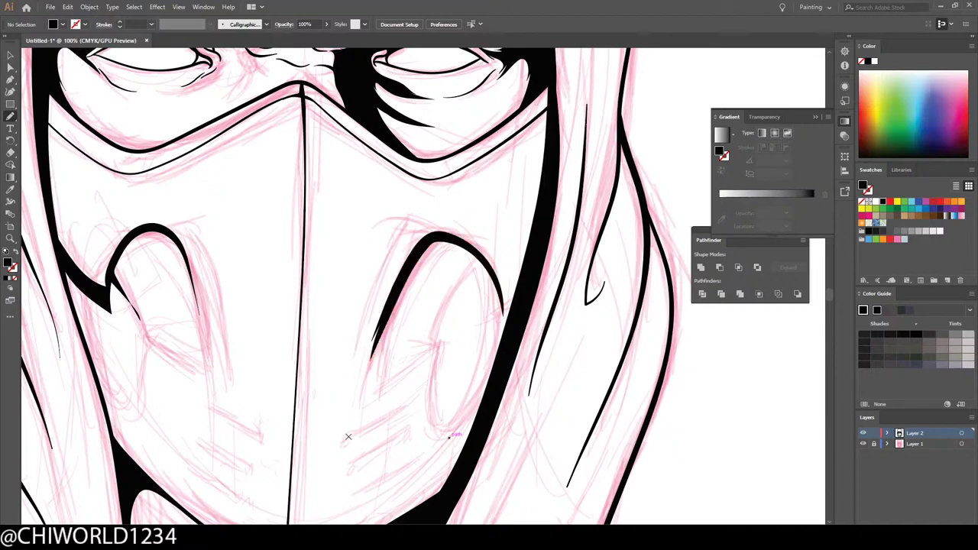
key(ctrl+minus)
key(ctrl+minus)
key(ctrl+minus)
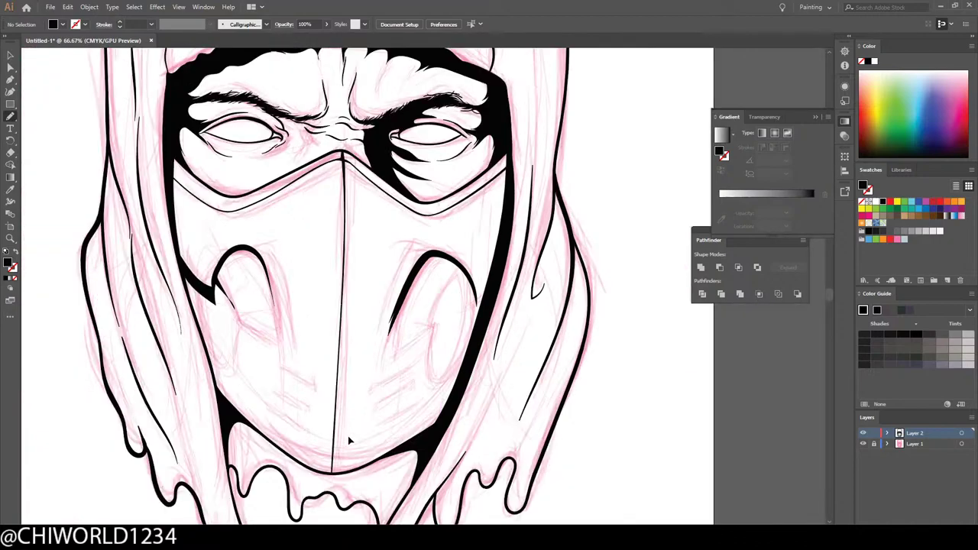
Step: Draw a solid black curved shadow inside the right cheek vent, from the arch down around its lower end to a pointed inner tip
drag(342, 418, 366, 417)
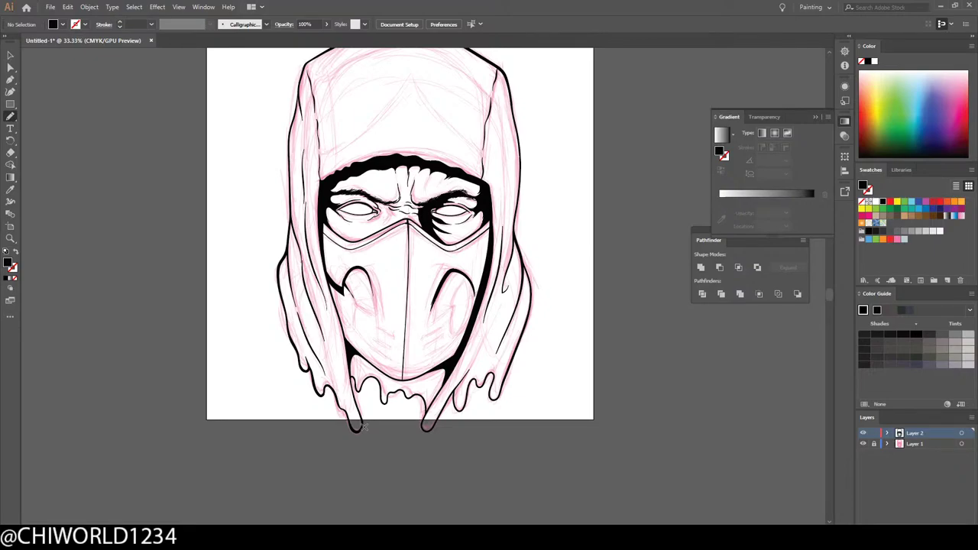
key(ctrl+plus)
key(ctrl+plus)
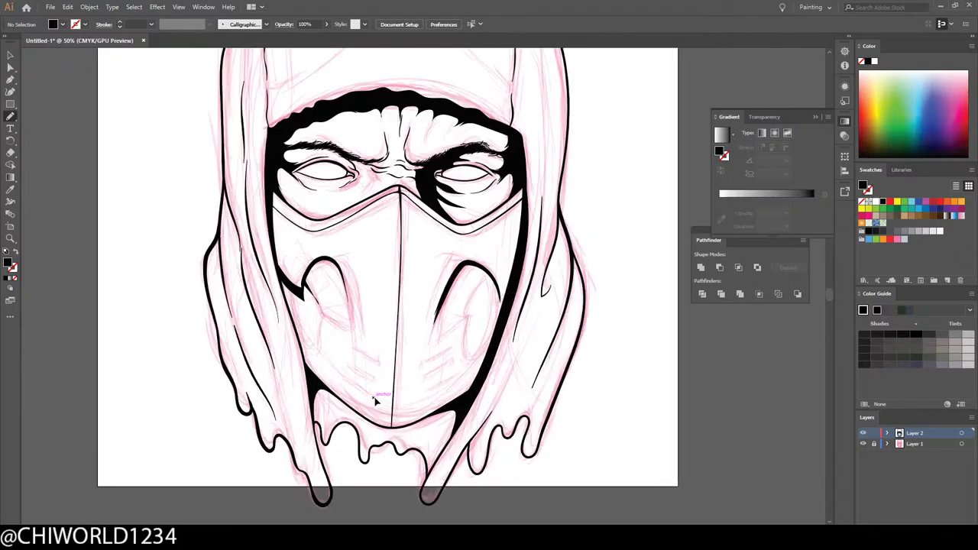
scroll(377, 391, down, 1)
key(ctrl+plus)
key(ctrl+plus)
scroll(380, 386, right, 3)
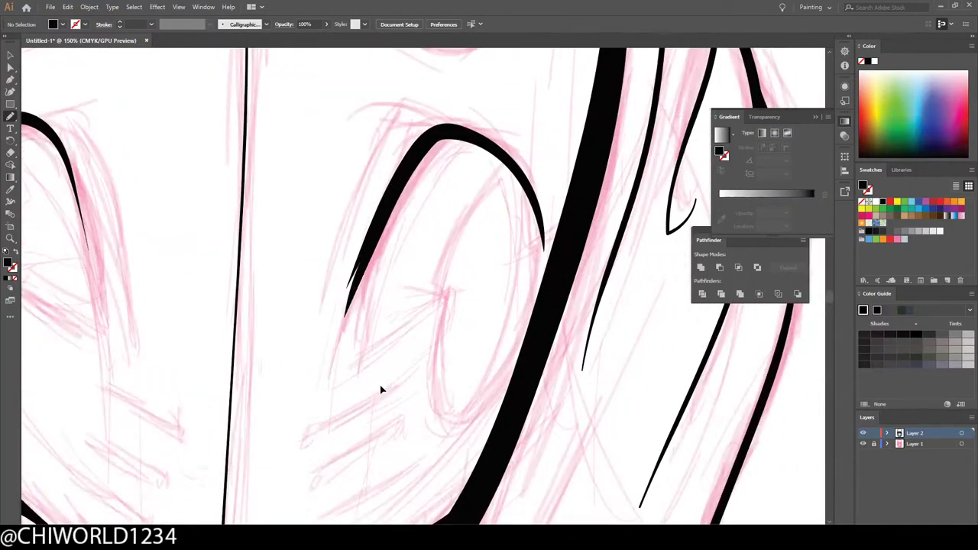
scroll(380, 386, down, 1)
scroll(380, 384, right, 1)
key(ctrl+plus)
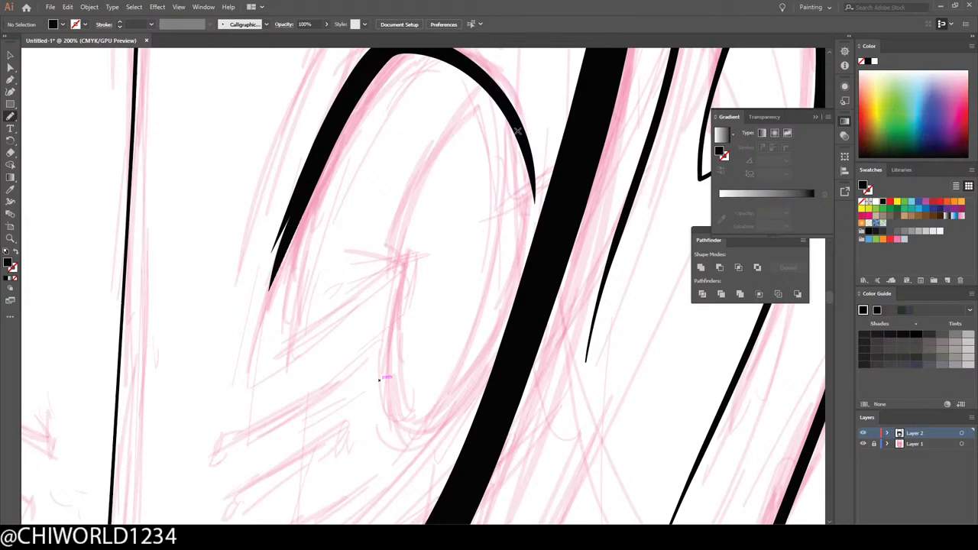
mouse_move(519, 134)
mouse_down()
mouse_move(526, 229)
mouse_move(511, 316)
mouse_move(487, 380)
mouse_move(427, 442)
mouse_move(411, 444)
mouse_move(392, 405)
mouse_move(396, 305)
mouse_up()
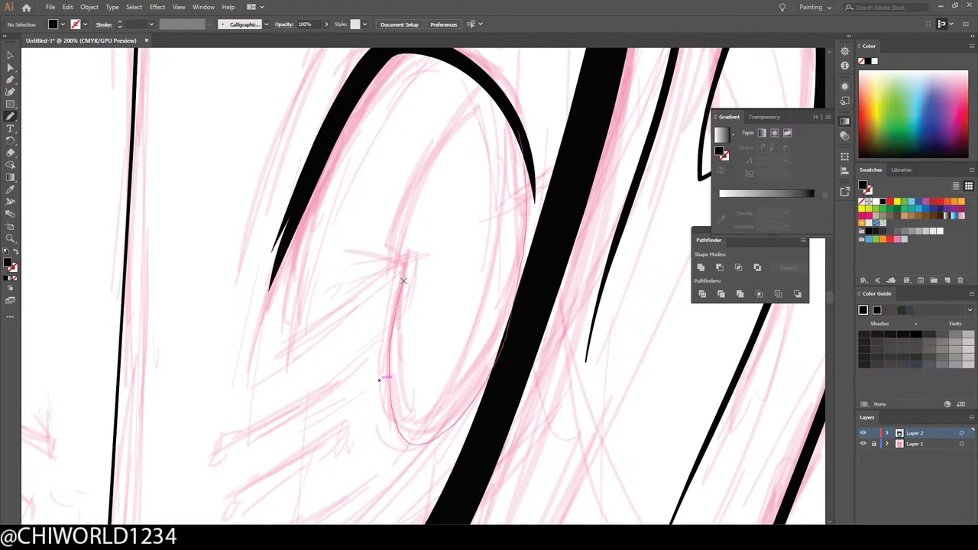
mouse_move(410, 263)
mouse_down()
mouse_move(406, 365)
mouse_move(433, 265)
mouse_move(504, 122)
mouse_move(489, 86)
mouse_up()
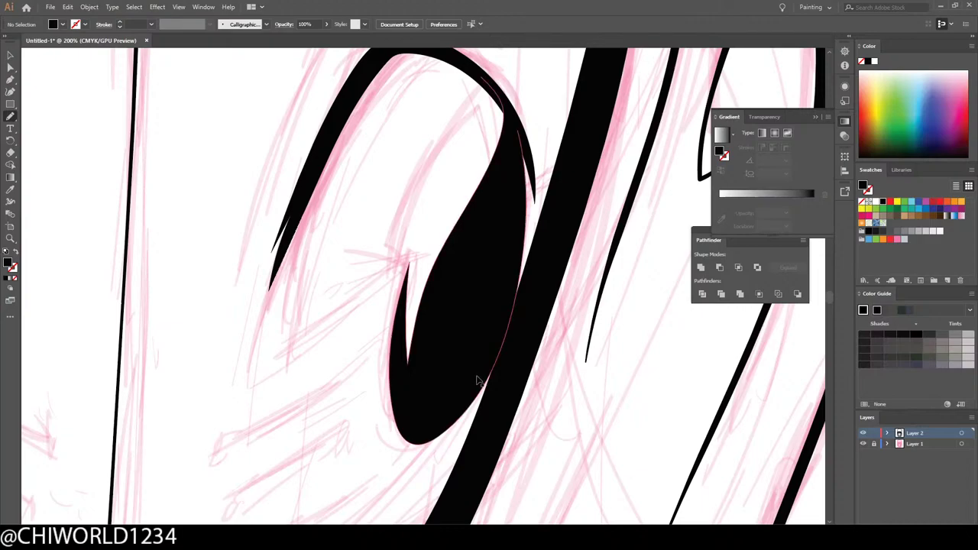
key(ctrl+minus)
key(ctrl+minus)
key(ctrl+minus)
key(ctrl+minus)
key(ctrl+minus)
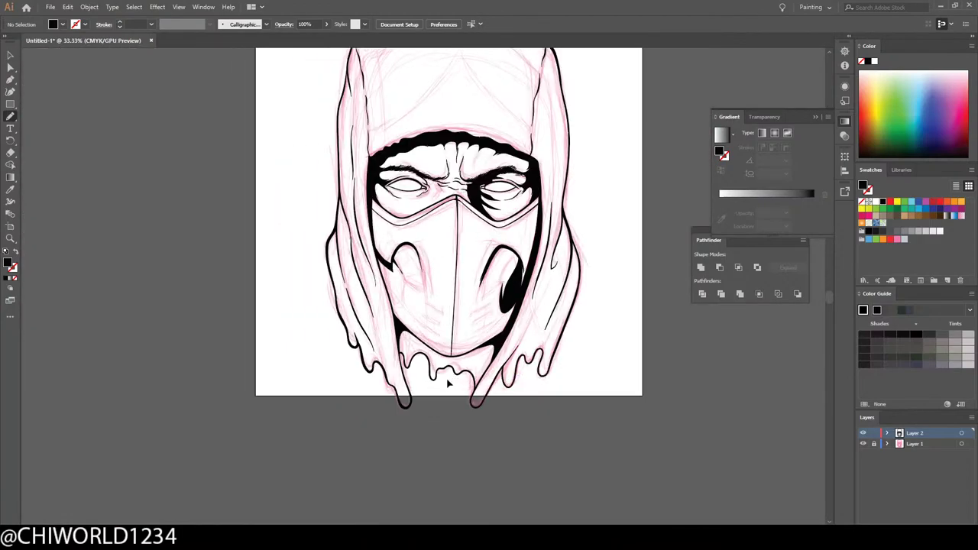
Step: Draw a solid black hooked shadow along the outer lower side of the left cheek vent, joined to the mask's edge
key(ctrl+plus)
key(ctrl+plus)
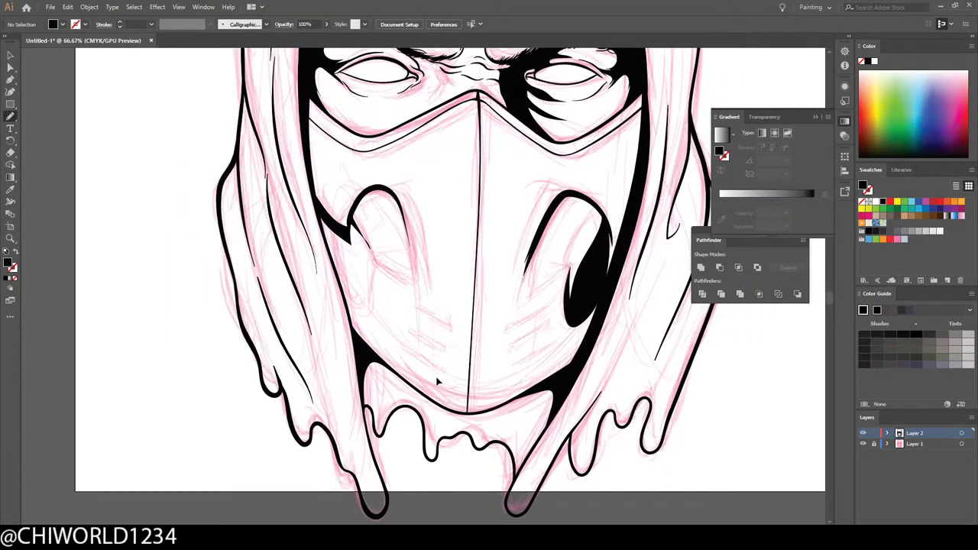
key(ctrl+plus)
key(ctrl+plus)
key(ctrl+plus)
scroll(433, 373, left, 1)
scroll(433, 373, up, 2)
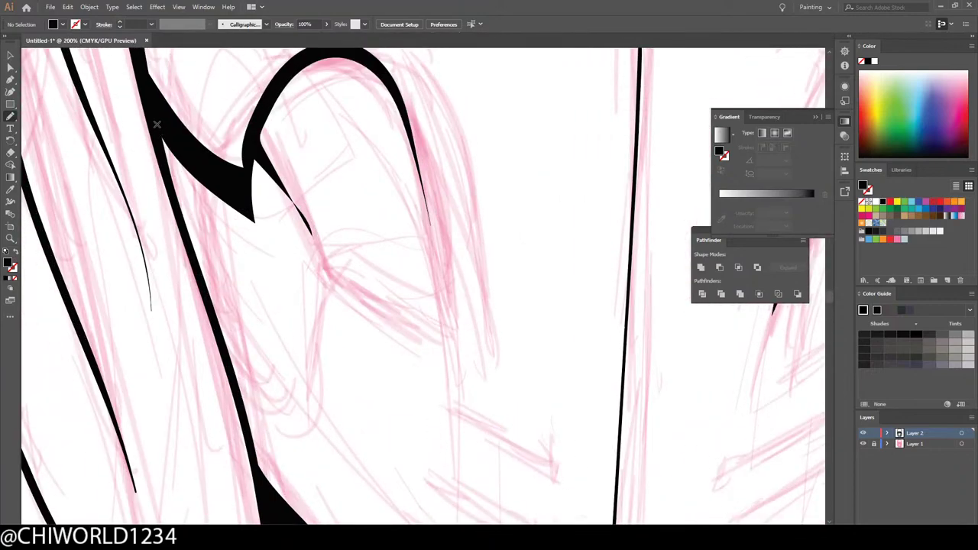
mouse_move(156, 124)
mouse_down()
mouse_move(174, 200)
mouse_move(250, 351)
mouse_move(286, 393)
mouse_move(321, 397)
mouse_move(320, 308)
mouse_move(304, 356)
mouse_move(256, 305)
mouse_move(211, 175)
mouse_move(157, 125)
mouse_up()
key(ctrl+minus)
key(ctrl+minus)
key(ctrl+minus)
key(ctrl+minus)
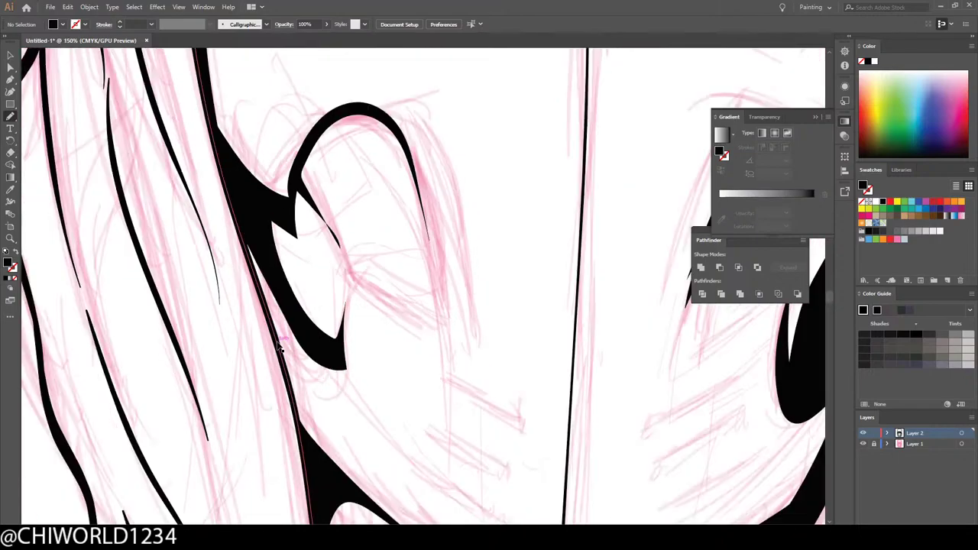
key(ctrl+minus)
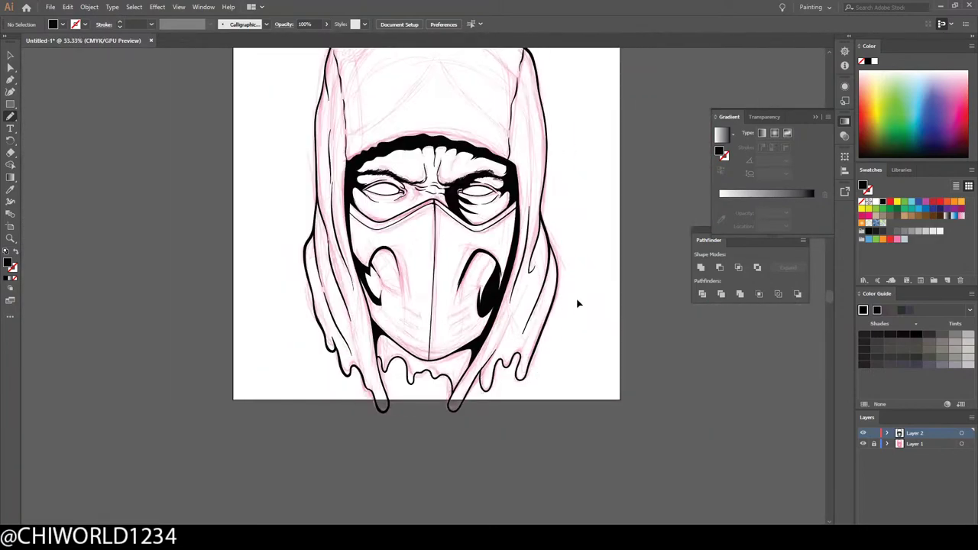
Step: Hide the Layer 1 sketch to check the inked mask and cheek vents on their own, and show the sketch again
scroll(603, 360, up, 1)
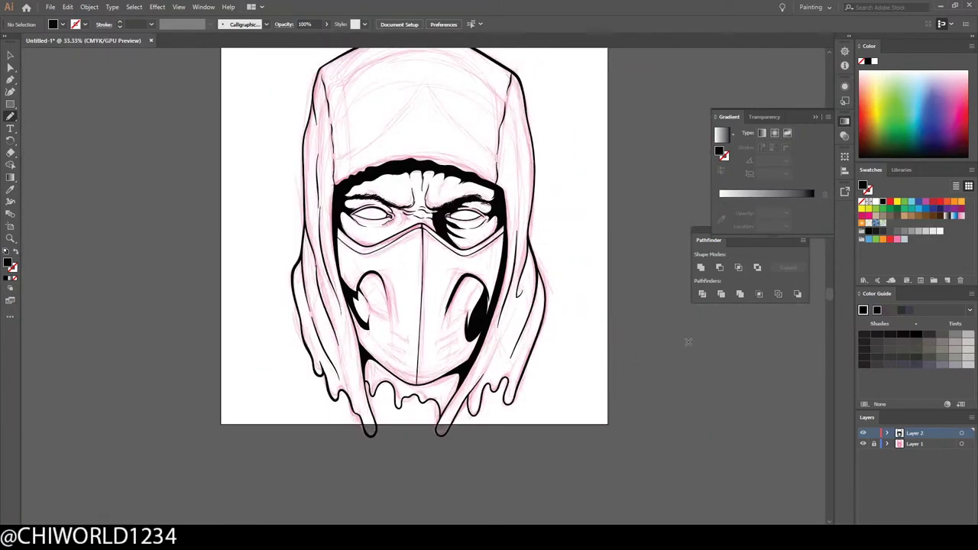
click(863, 446)
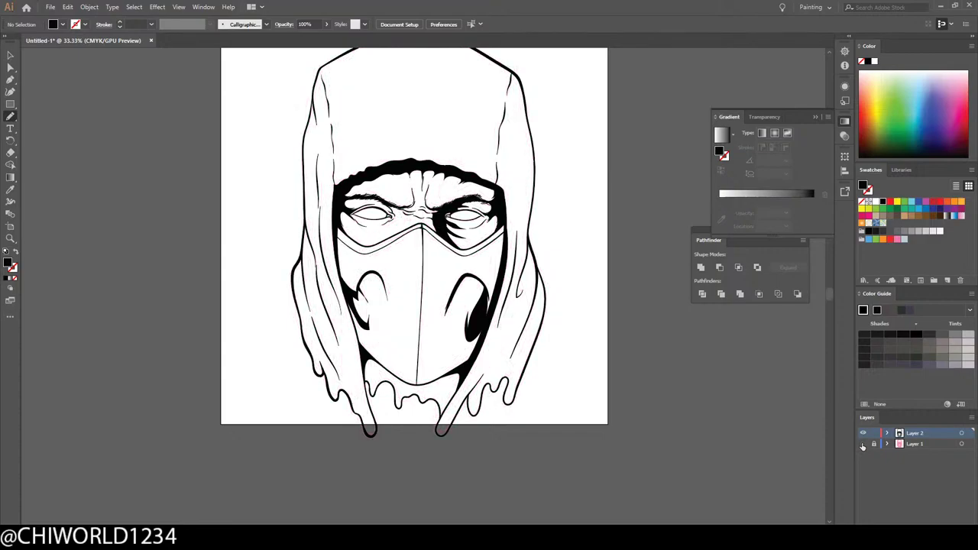
key(ctrl+minus)
key(ctrl+plus)
key(ctrl+plus)
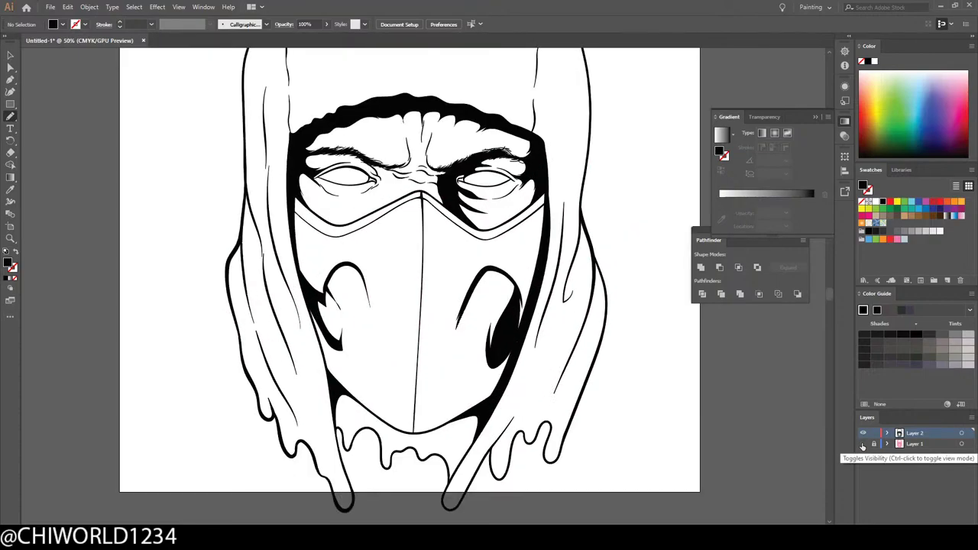
click(863, 446)
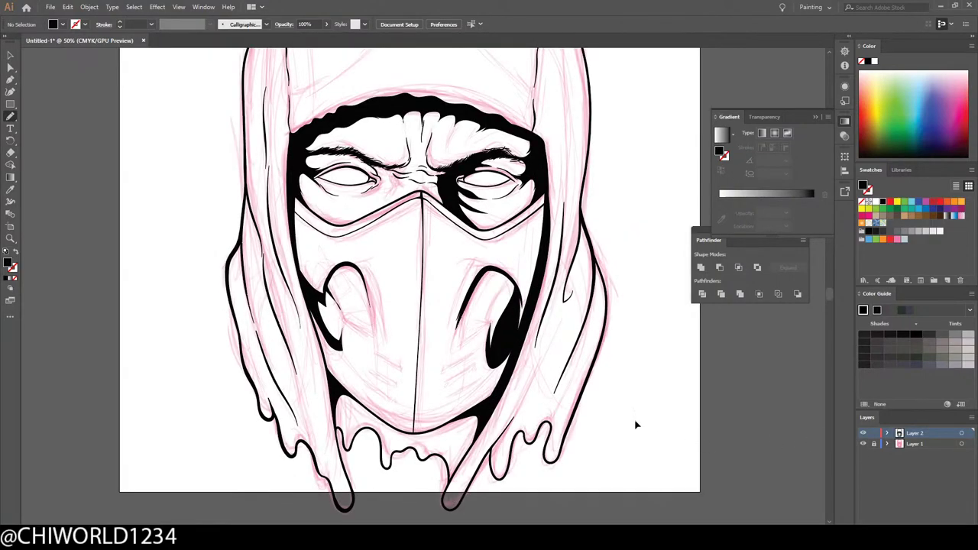
scroll(635, 425, up, 5)
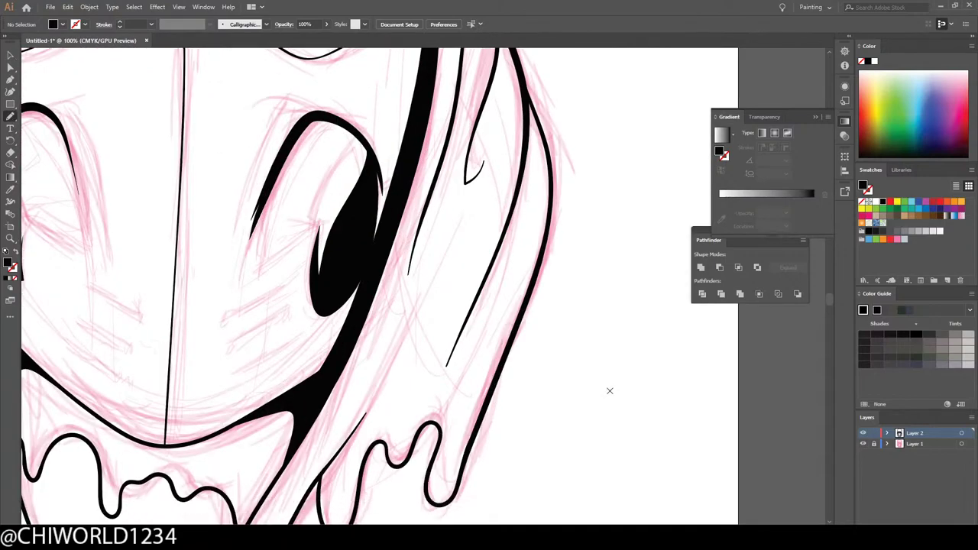
Step: Draw a solid black shadow along the short hooked fold on the right side of the hood, ending in a barbed point
scroll(610, 385, down, 1)
scroll(610, 385, up, 3)
scroll(461, 309, up, 1)
key(ctrl+plus)
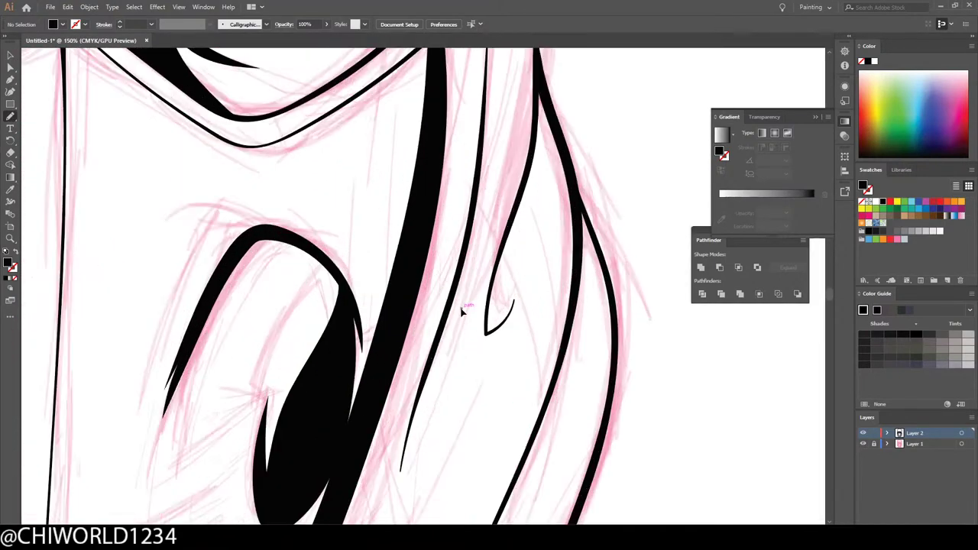
scroll(461, 311, up, 2)
scroll(459, 306, up, 2)
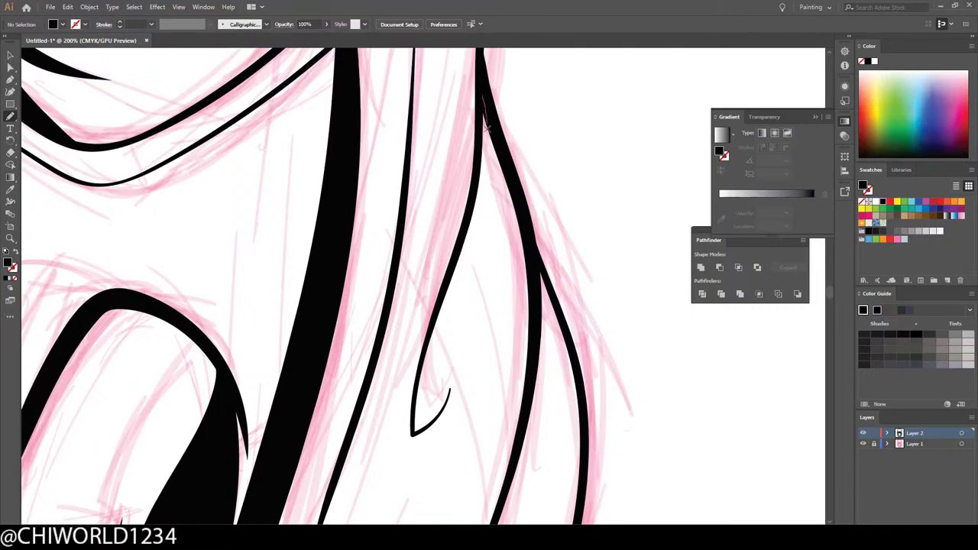
mouse_move(485, 124)
mouse_down()
mouse_move(477, 268)
mouse_move(432, 391)
mouse_move(470, 325)
mouse_move(462, 370)
mouse_move(403, 456)
mouse_move(411, 367)
mouse_move(475, 183)
mouse_move(482, 75)
mouse_up()
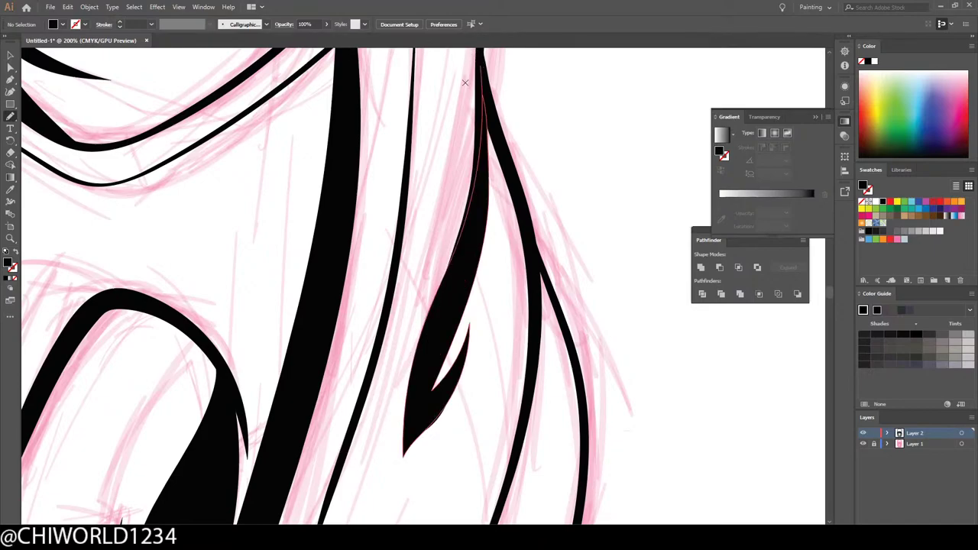
key(ctrl+minus)
key(ctrl+minus)
key(ctrl+minus)
key(ctrl+minus)
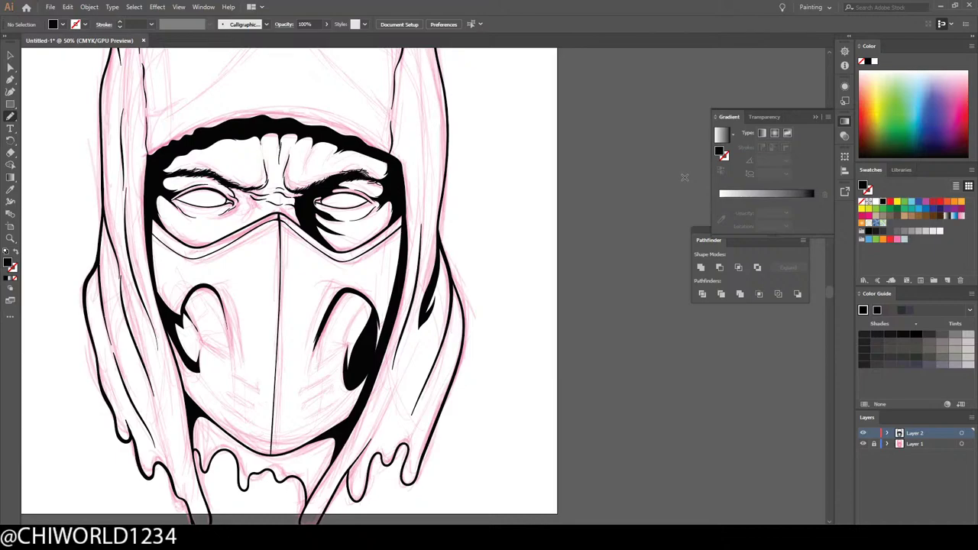
Step: Thicken the thin fold line beside the mask's right edge with a solid black forked shadow tapering to points
key(ctrl+equal)
key(ctrl+equal)
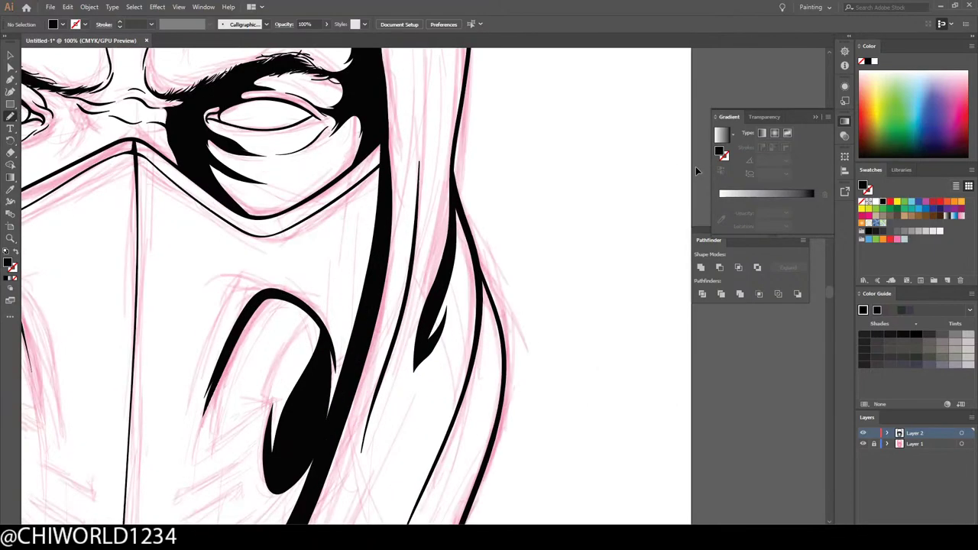
scroll(696, 168, up, 2)
key(ctrl+equal)
scroll(696, 167, up, 1)
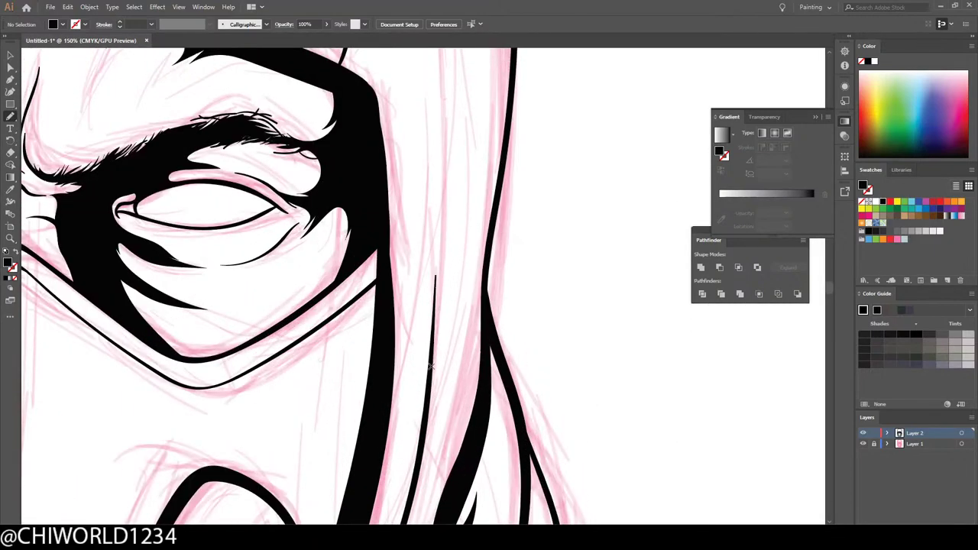
mouse_move(421, 469)
mouse_down()
mouse_move(451, 371)
mouse_move(455, 302)
mouse_move(447, 321)
mouse_move(437, 221)
mouse_move(413, 500)
mouse_up()
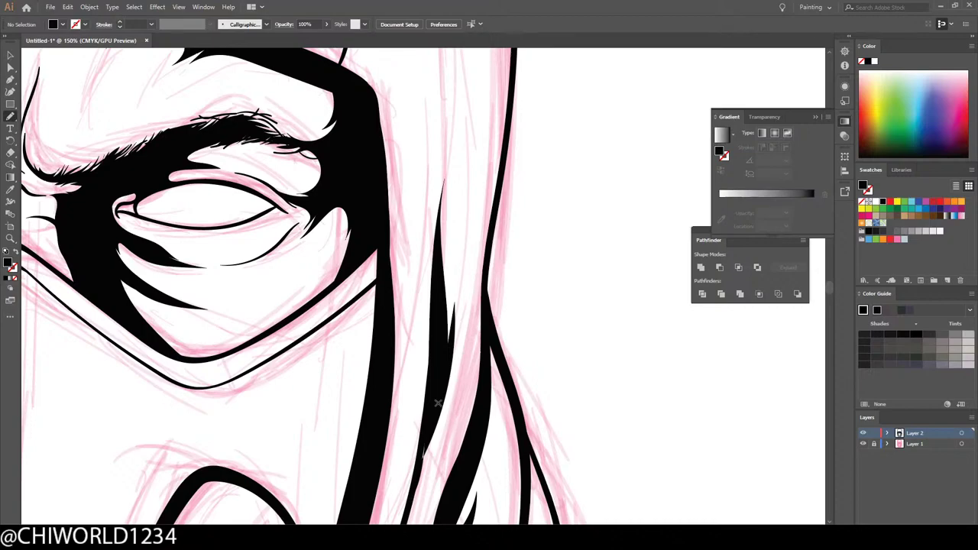
drag(438, 403, 410, 508)
key(ctrl+minus)
key(ctrl+minus)
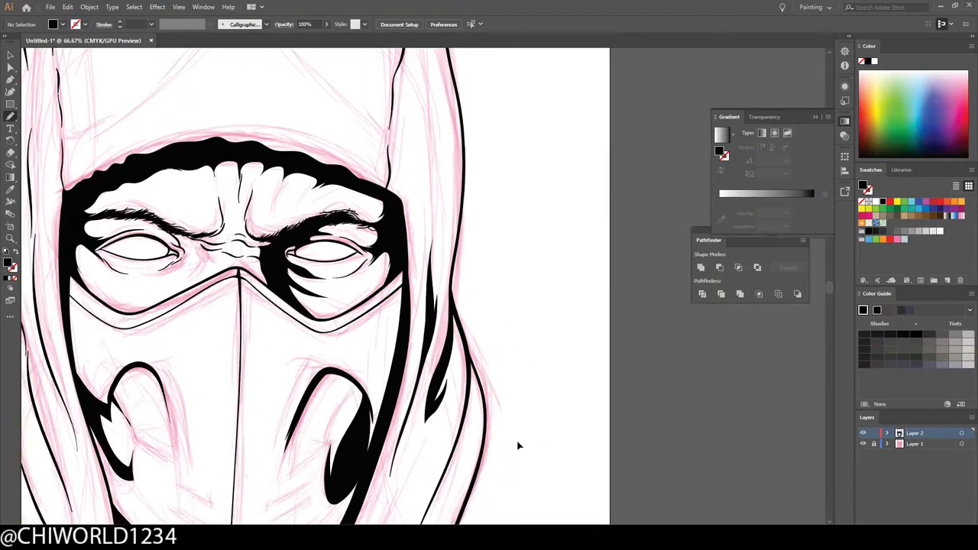
key(ctrl+minus)
key(ctrl+minus)
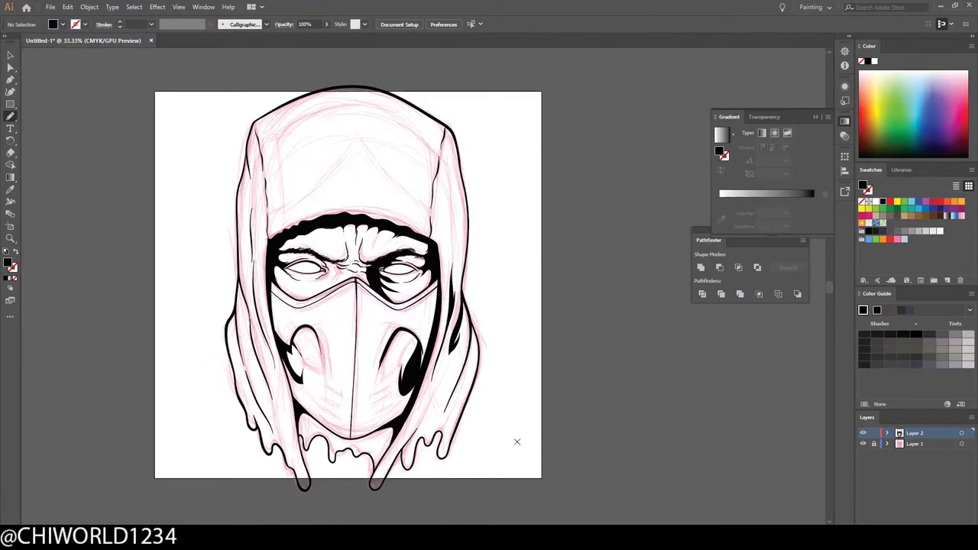
Step: Draw a branching solid black shadow with long pointed spikes on the hood's upper right side, joined to the outer contour
key(ctrl+plus)
key(ctrl+plus)
key(ctrl+plus)
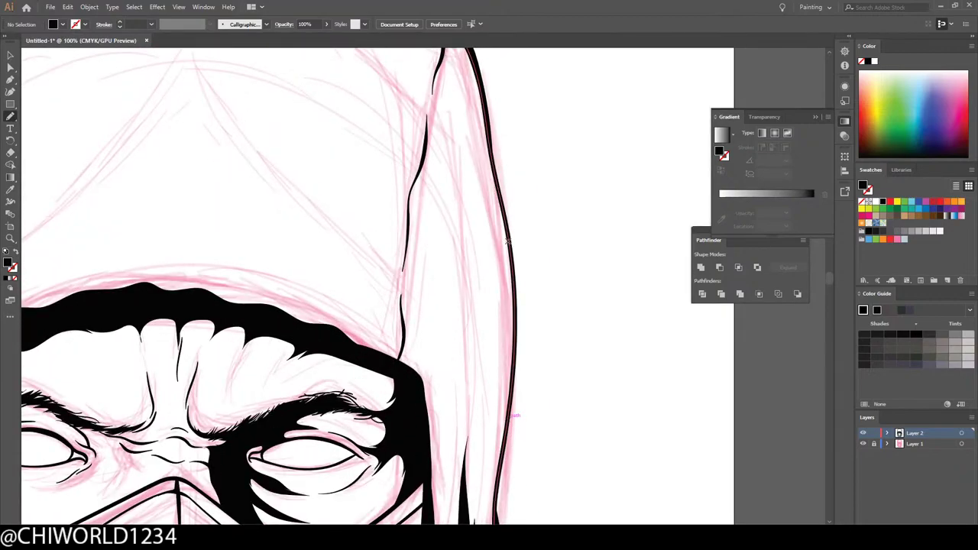
drag(488, 204, 464, 406)
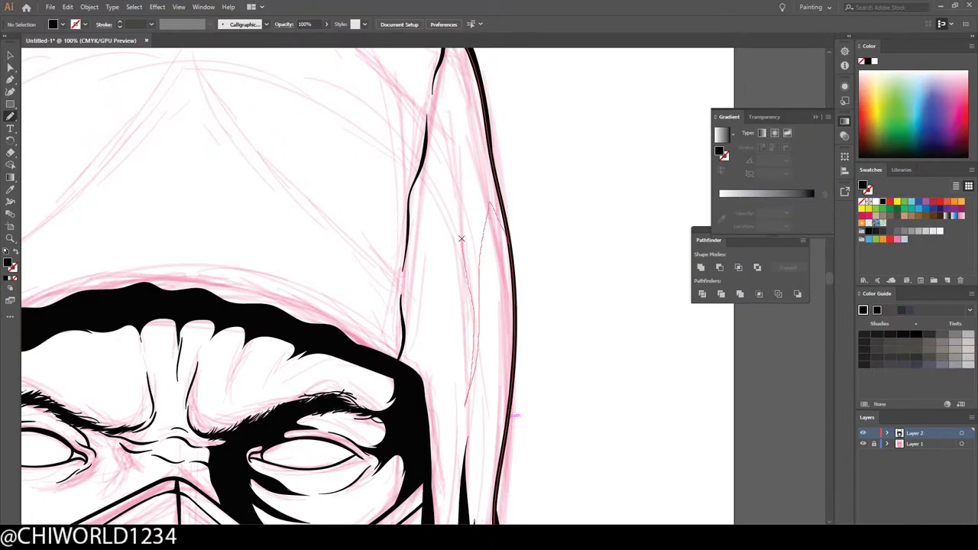
mouse_move(439, 253)
mouse_down()
mouse_move(453, 133)
mouse_move(469, 187)
mouse_move(478, 161)
mouse_up()
mouse_move(473, 60)
mouse_down()
mouse_move(507, 197)
mouse_move(508, 380)
mouse_up()
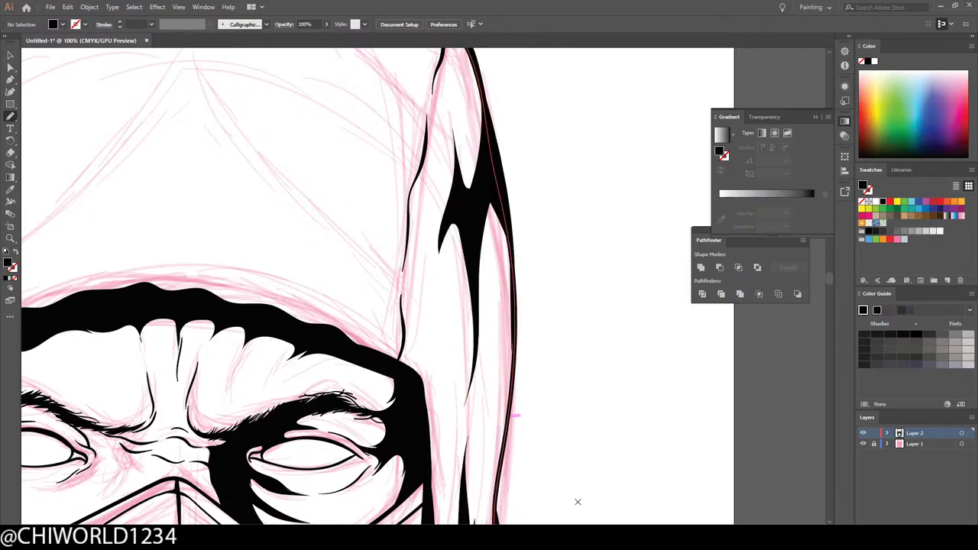
key(ctrl+minus)
key(ctrl+minus)
key(ctrl+minus)
key(ctrl+minus)
key(ctrl+minus)
scroll(542, 495, left, 2)
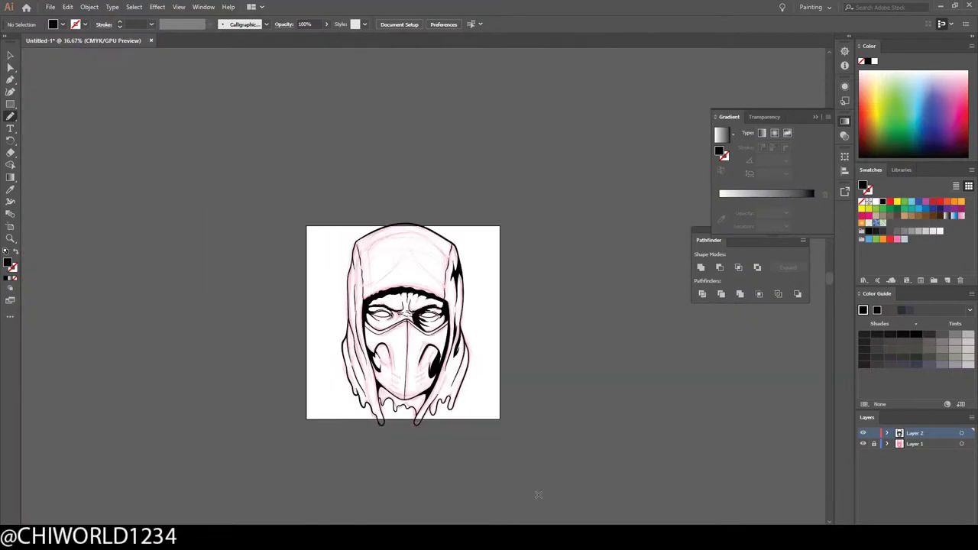
Step: Draw a solid black forked shadow along the right flap's inner fold, rising from above the drips to two pointed tips
scroll(538, 495, down, 4)
key(ctrl+equal)
scroll(538, 497, up, 3)
scroll(538, 495, down, 1)
scroll(539, 491, up, 2)
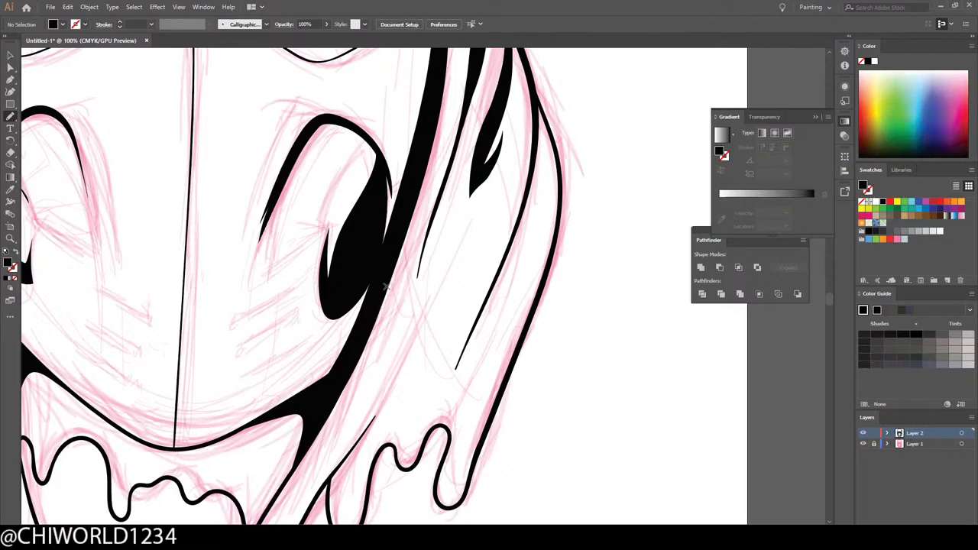
mouse_move(328, 483)
mouse_down()
mouse_move(396, 366)
mouse_move(414, 309)
mouse_move(405, 370)
mouse_move(422, 347)
mouse_move(449, 195)
mouse_move(440, 338)
mouse_move(384, 425)
mouse_up()
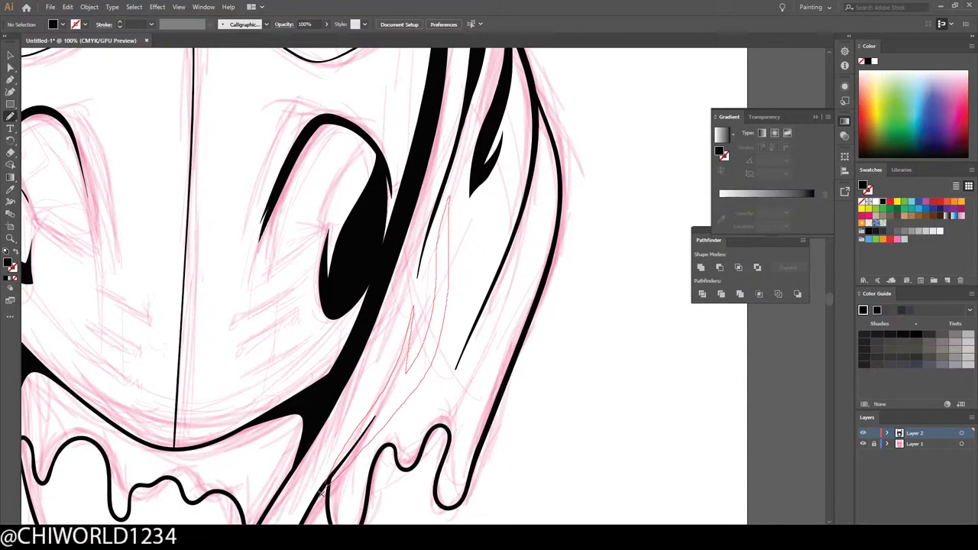
drag(305, 517, 304, 520)
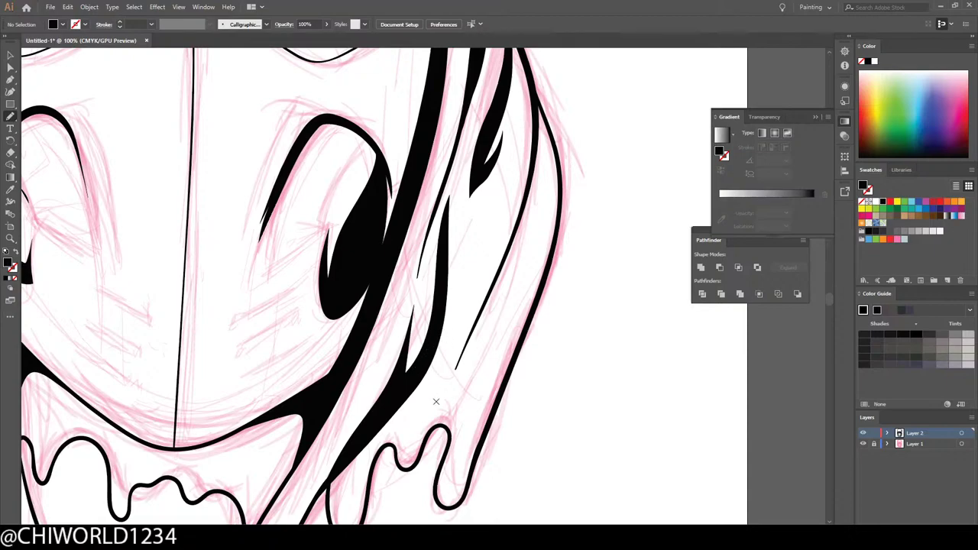
Step: Thicken the right flap's long outer fold line with a solid black barbed shadow tapering down towards the drips
drag(504, 257, 448, 405)
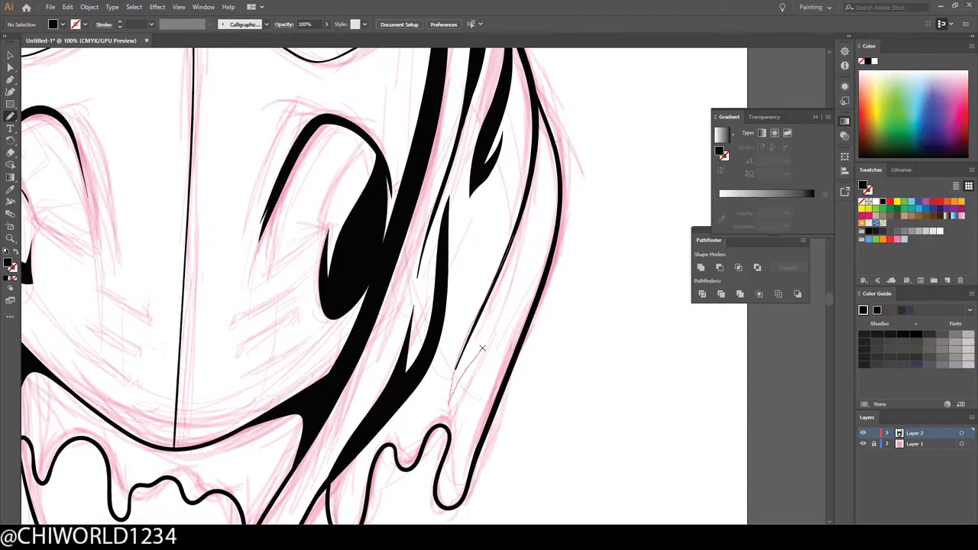
mouse_move(482, 348)
mouse_down()
mouse_move(514, 266)
mouse_move(533, 163)
mouse_up()
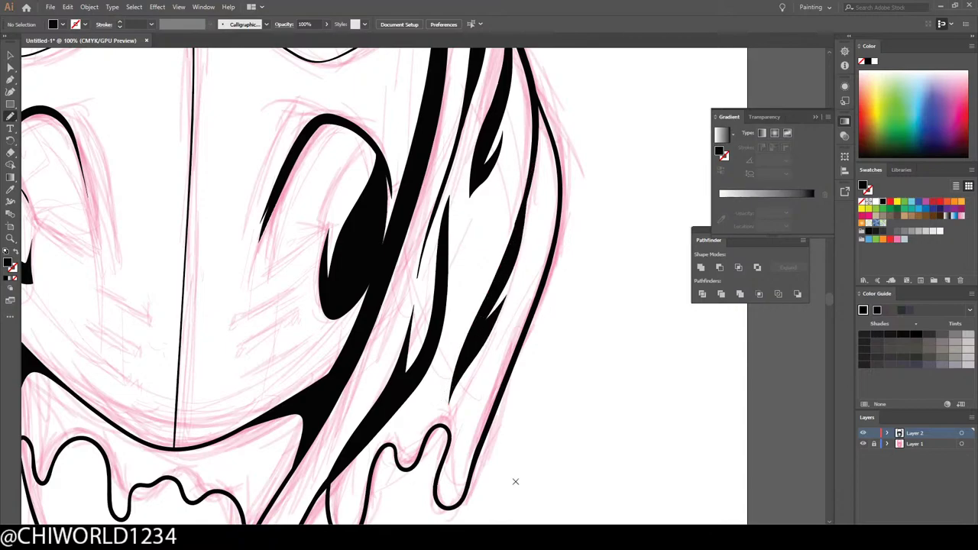
key(ctrl+minus)
key(ctrl+minus)
key(ctrl+minus)
key(ctrl+minus)
scroll(516, 430, up, 2)
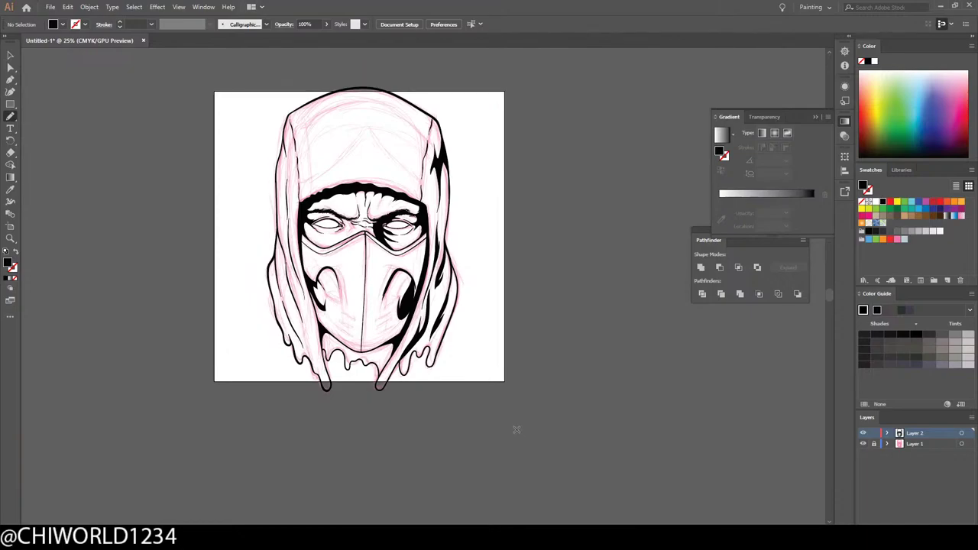
Step: Draw a solid black wavy shadow branching inward from the top of the right flap's outer fold to a pointed lower tip
key(ctrl+equal)
key(ctrl+equal)
key(ctrl+plus)
key(ctrl+plus)
key(ctrl+plus)
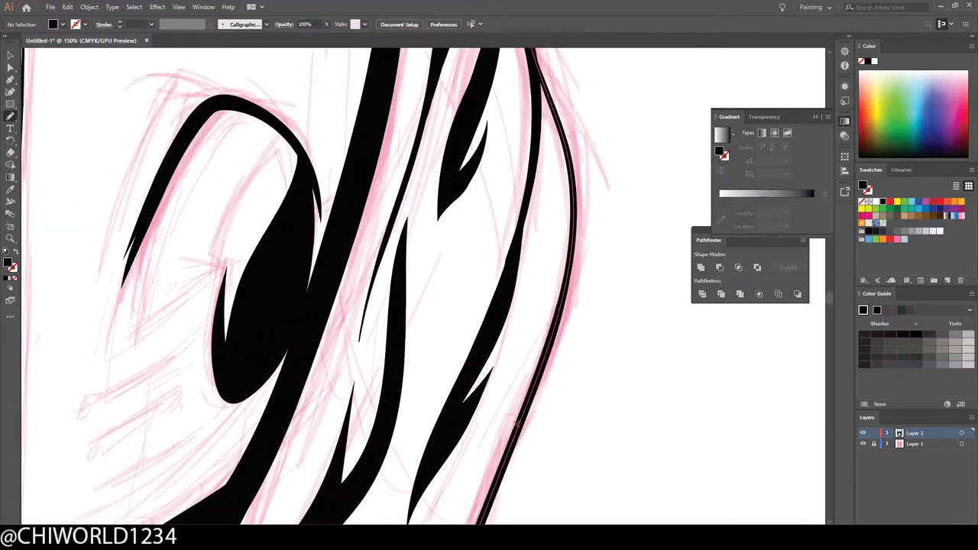
scroll(515, 423, up, 2)
mouse_move(527, 115)
mouse_down()
mouse_move(529, 150)
mouse_move(500, 256)
mouse_move(459, 313)
mouse_move(430, 424)
mouse_move(453, 351)
mouse_move(530, 198)
mouse_move(527, 107)
mouse_up()
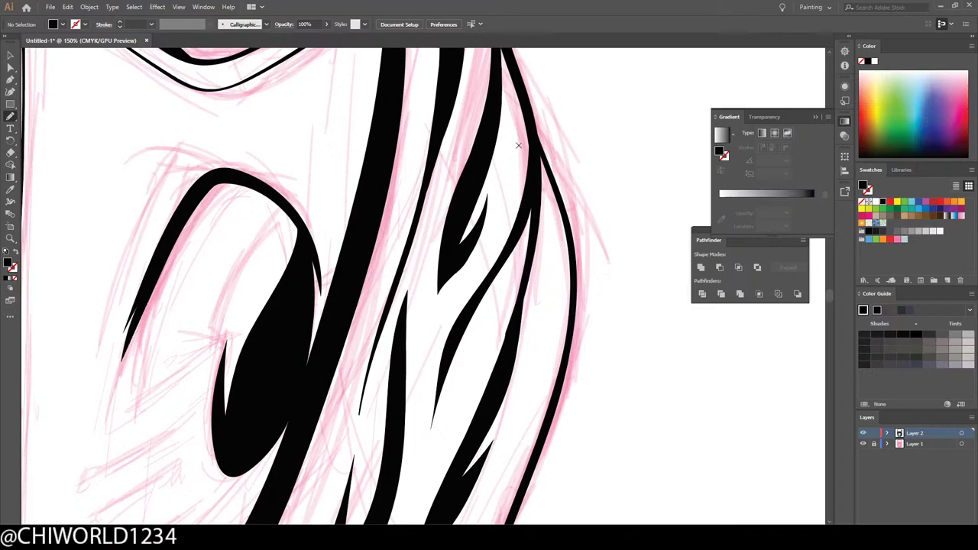
key(ctrl+minus)
key(ctrl+minus)
key(ctrl+minus)
key(ctrl+minus)
key(ctrl+minus)
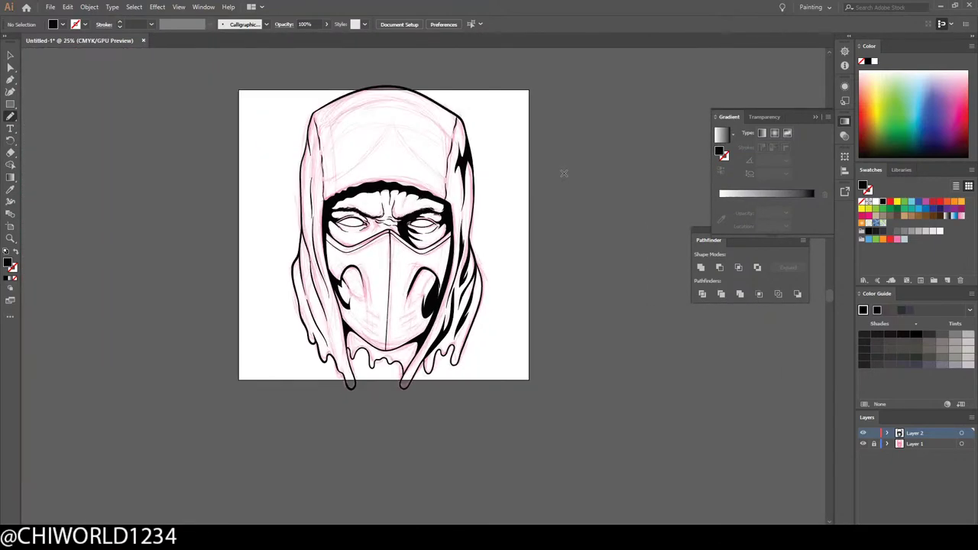
scroll(563, 170, up, 1)
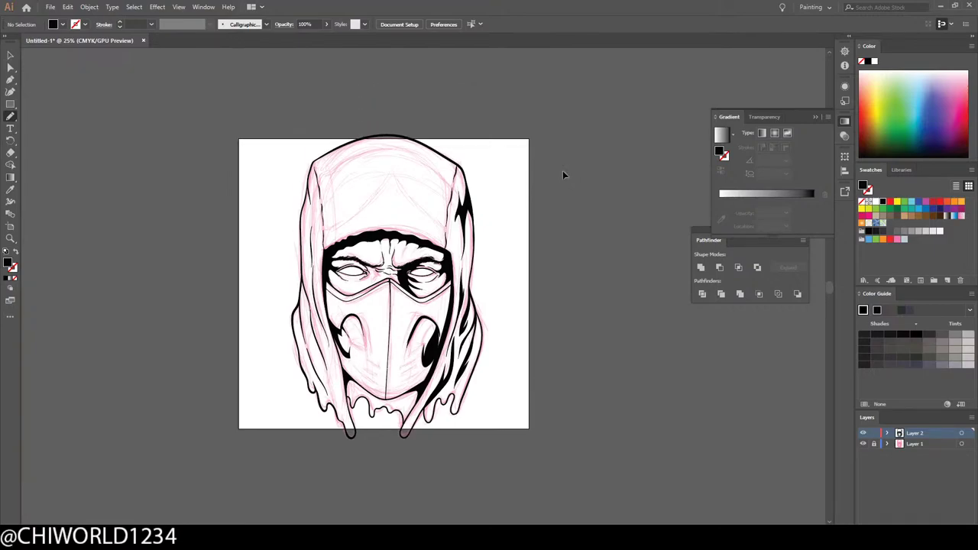
Step: Draw a solid black pointed fold shadow on the hood's right side, hooked into the upper corner of the eye opening
key(ctrl+plus)
key(ctrl+plus)
key(ctrl+plus)
key(ctrl+plus)
key(ctrl+plus)
scroll(561, 177, up, 3)
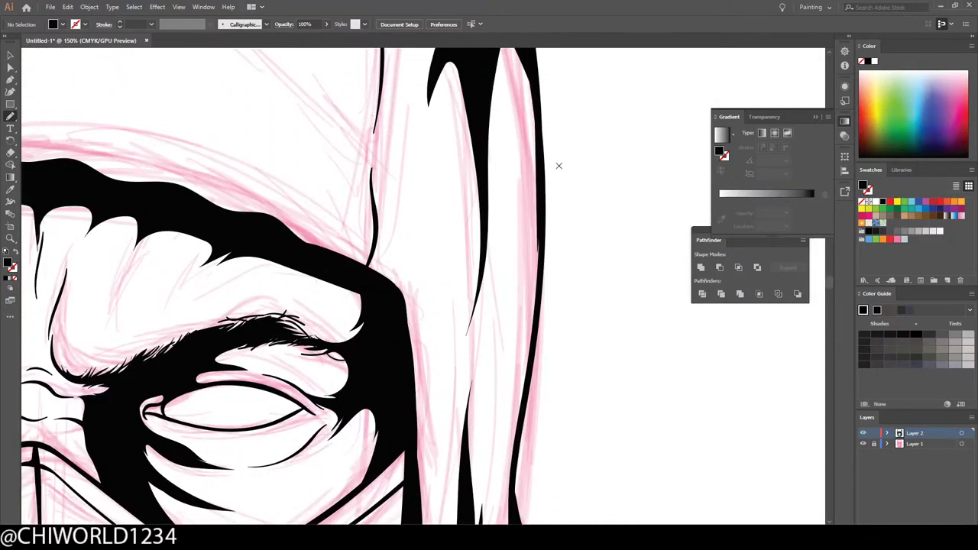
mouse_move(390, 347)
mouse_down()
mouse_move(421, 309)
mouse_move(411, 264)
mouse_move(427, 193)
mouse_move(451, 375)
mouse_move(445, 458)
mouse_move(431, 317)
mouse_move(404, 350)
mouse_move(373, 343)
mouse_up()
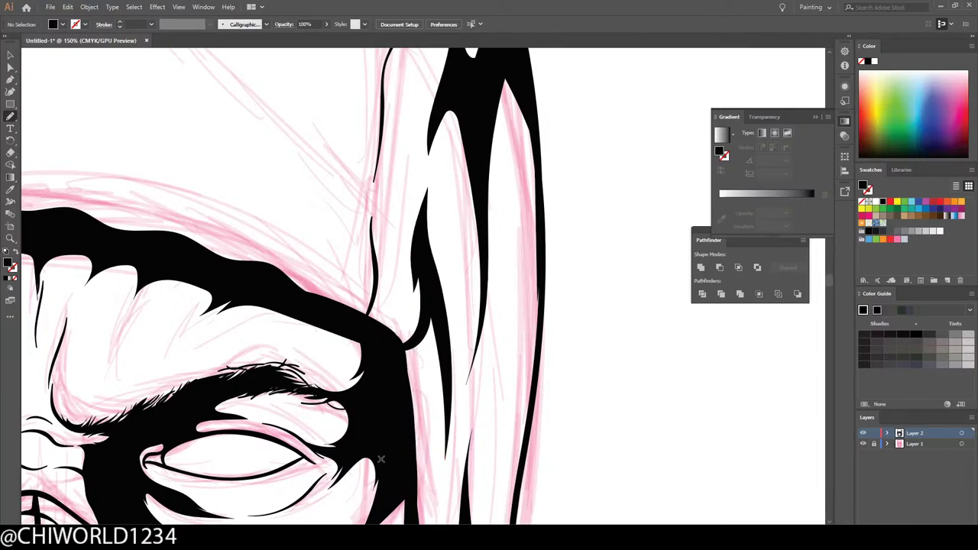
scroll(459, 452, down, 8)
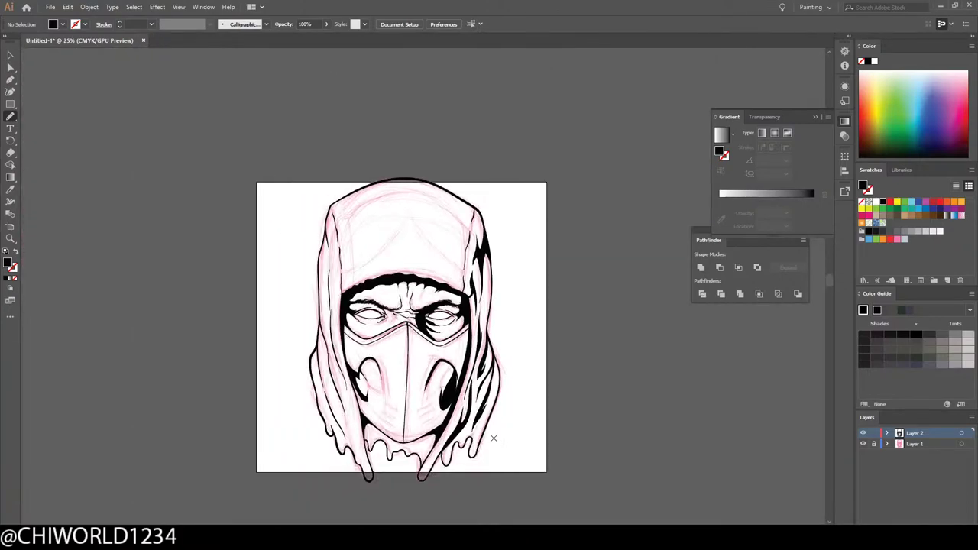
Step: Draw a jagged, flame-shaped solid black shadow on the hood's front along the middle of the right seam
scroll(494, 439, up, 3)
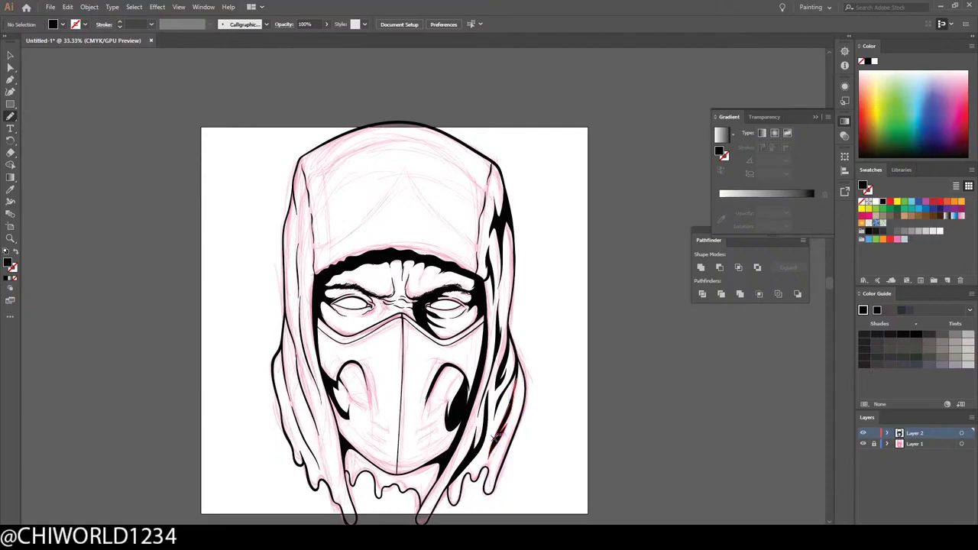
scroll(494, 440, up, 4)
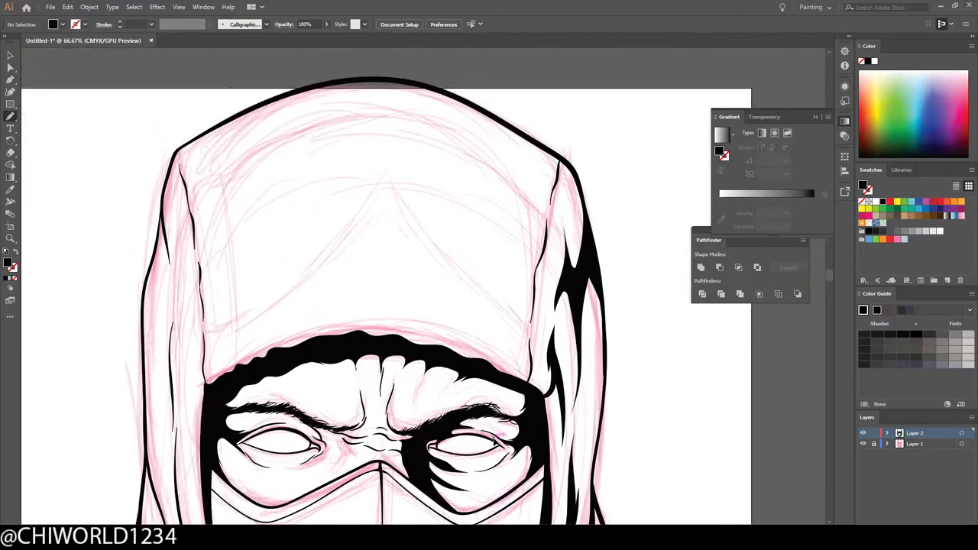
scroll(493, 437, up, 2)
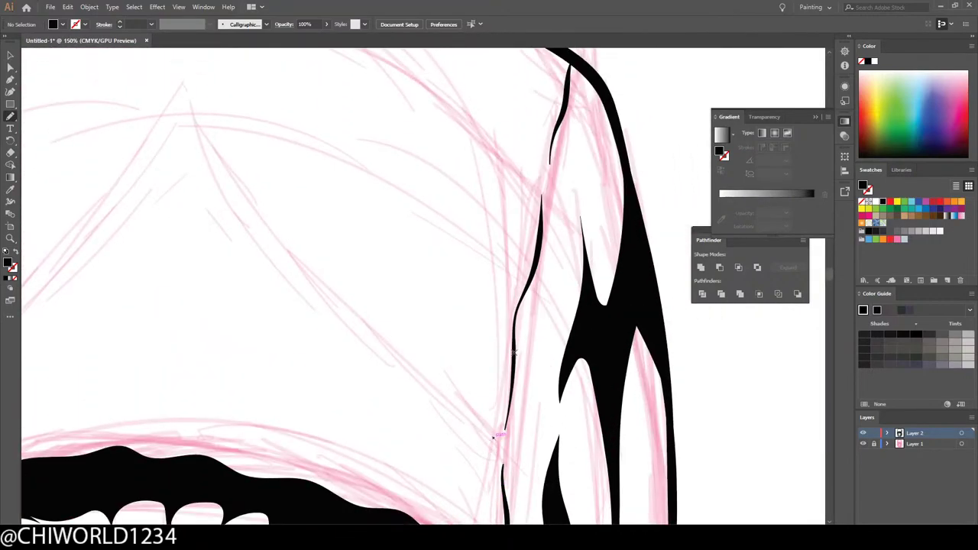
mouse_move(539, 240)
mouse_down()
mouse_move(518, 318)
mouse_move(503, 453)
mouse_move(499, 425)
mouse_move(475, 404)
mouse_up()
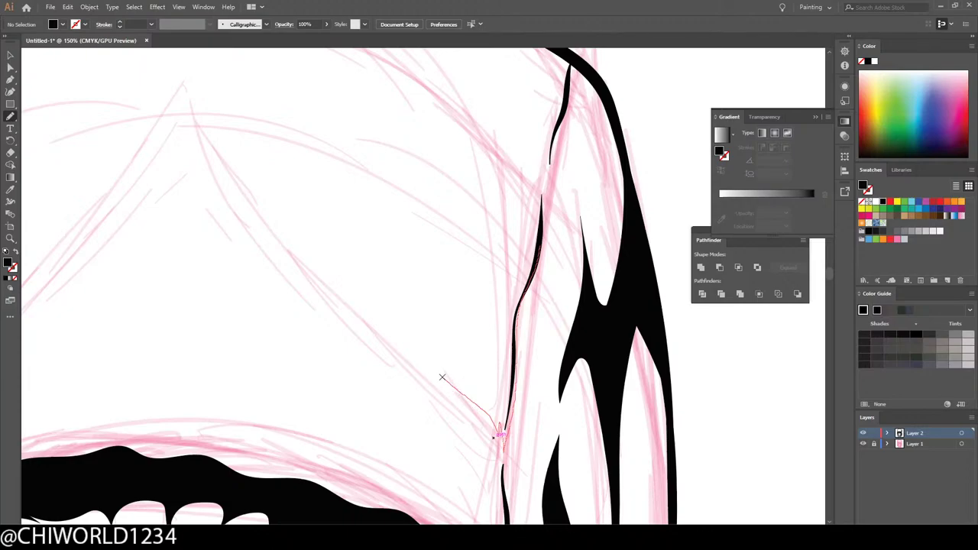
mouse_move(413, 345)
mouse_down()
mouse_move(440, 360)
mouse_move(475, 316)
mouse_move(471, 284)
mouse_move(491, 247)
mouse_up()
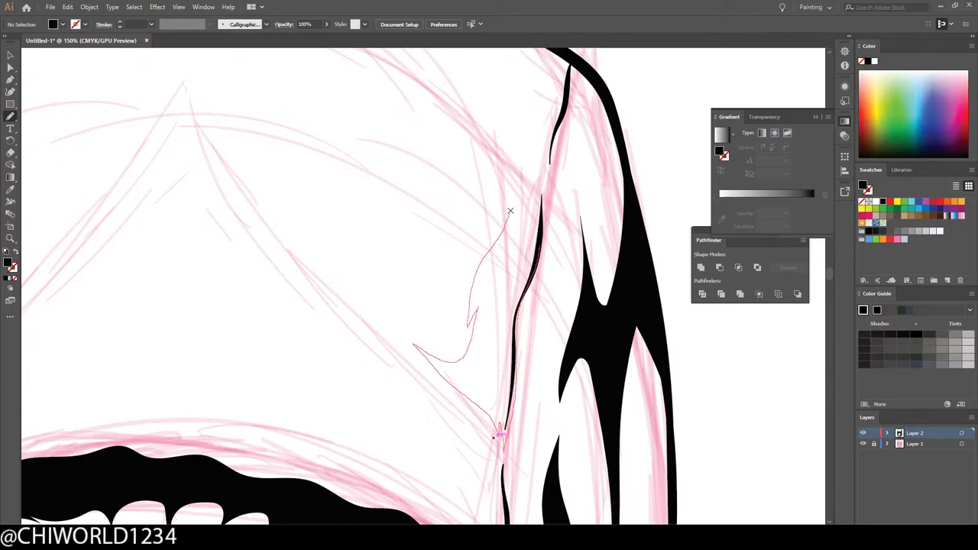
mouse_move(511, 211)
mouse_down()
mouse_move(507, 265)
mouse_move(533, 202)
mouse_move(545, 123)
mouse_move(509, 447)
mouse_up()
key(ctrl+minus)
key(ctrl+minus)
key(ctrl+minus)
key(ctrl+minus)
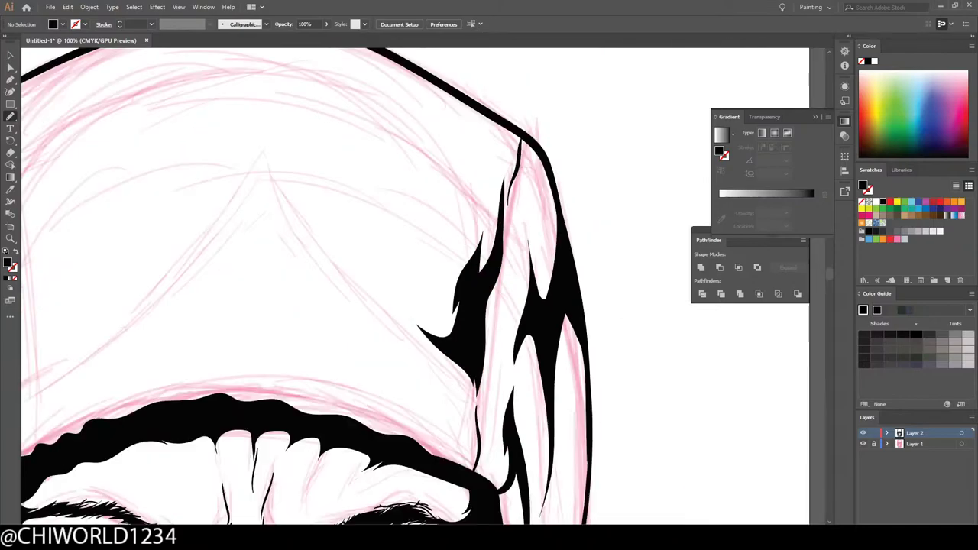
Step: Draw a solid black spiked shadow under the hood's upper right corner, running from the top contour down beside the seam
key(ctrl+plus)
key(ctrl+plus)
key(ctrl+plus)
key(ctrl+plus)
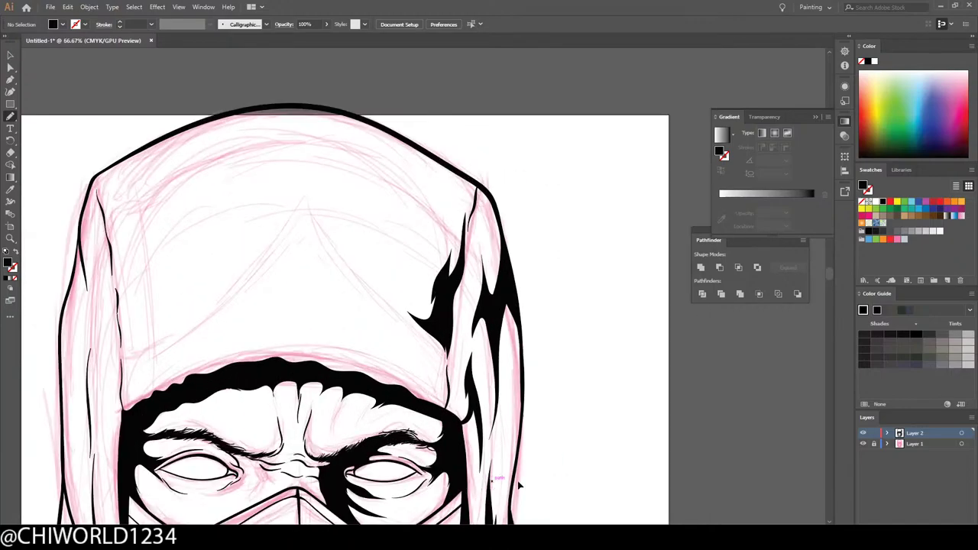
scroll(517, 482, up, 2)
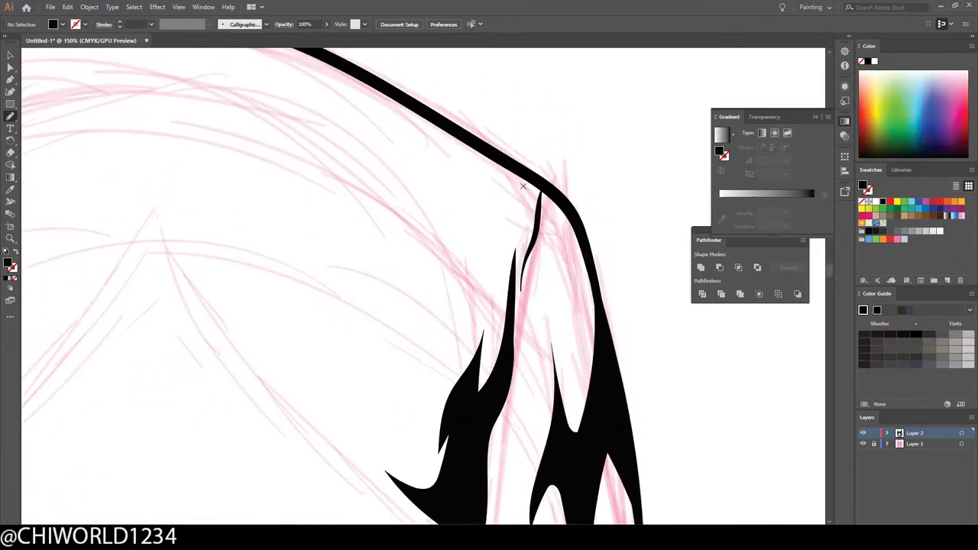
mouse_move(529, 176)
mouse_down()
mouse_move(506, 239)
mouse_move(504, 216)
mouse_move(492, 297)
mouse_move(482, 220)
mouse_move(434, 162)
mouse_move(463, 178)
mouse_move(349, 72)
mouse_move(561, 198)
mouse_move(522, 187)
mouse_move(532, 246)
mouse_move(554, 194)
mouse_up()
key(ctrl+minus)
key(ctrl+minus)
key(ctrl+minus)
key(ctrl+minus)
key(ctrl+minus)
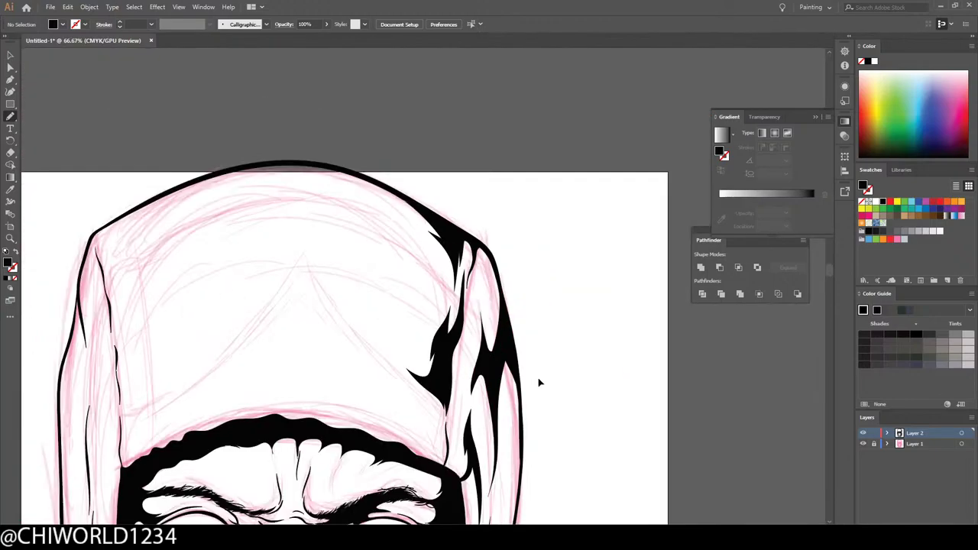
Step: Draw a solid black pointed shadow jutting inward from the mask's right edge, just above the right vent
key(ctrl+plus)
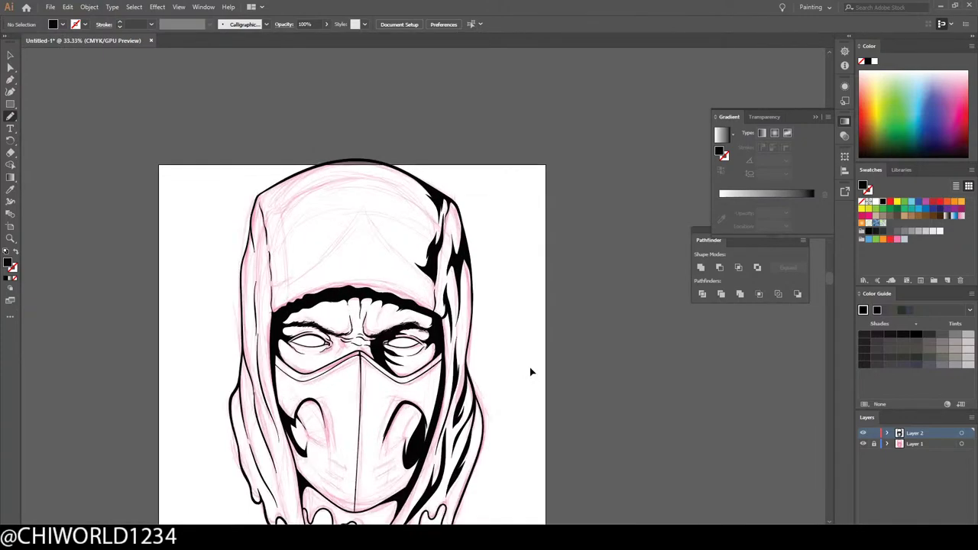
scroll(529, 367, down, 2)
key(ctrl+plus)
scroll(530, 366, down, 2)
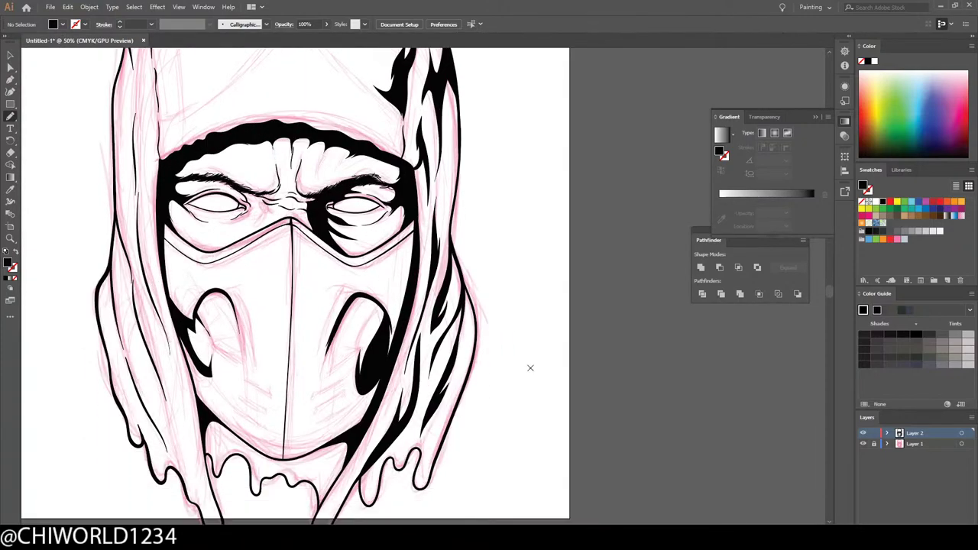
scroll(530, 367, left, 3)
scroll(533, 373, up, 3)
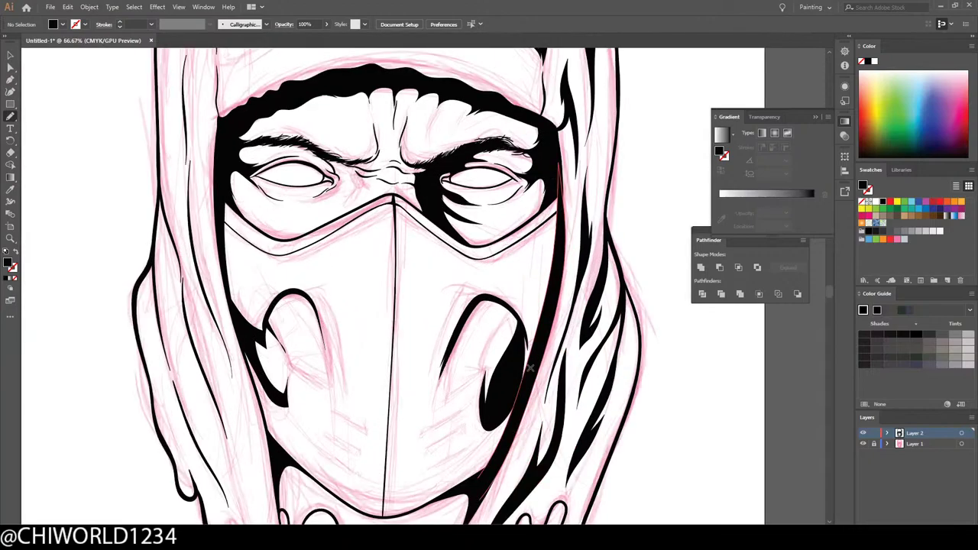
scroll(569, 382, up, 1)
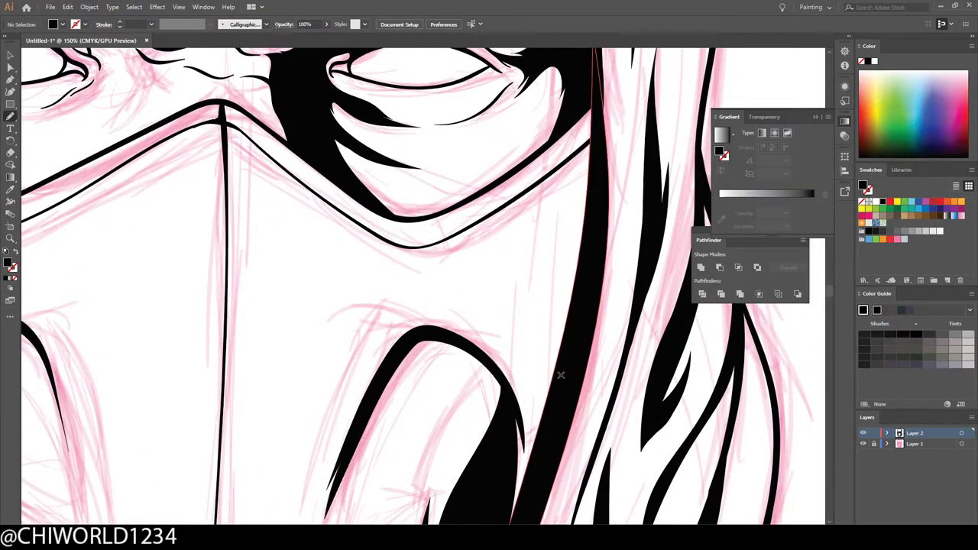
mouse_move(563, 388)
mouse_down()
mouse_move(540, 319)
mouse_move(511, 289)
mouse_move(583, 228)
mouse_move(598, 185)
mouse_move(562, 386)
mouse_up()
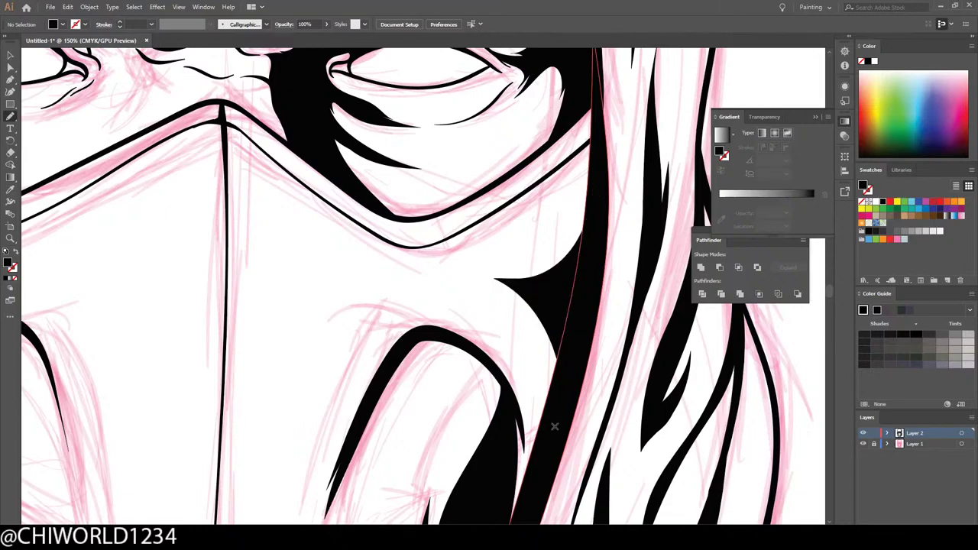
Step: Draw a solid black tapered crescent shadow on the mask's left cheek, between the upper trim line and the left vent
key(ctrl+minus)
key(ctrl+minus)
key(ctrl+minus)
key(ctrl+minus)
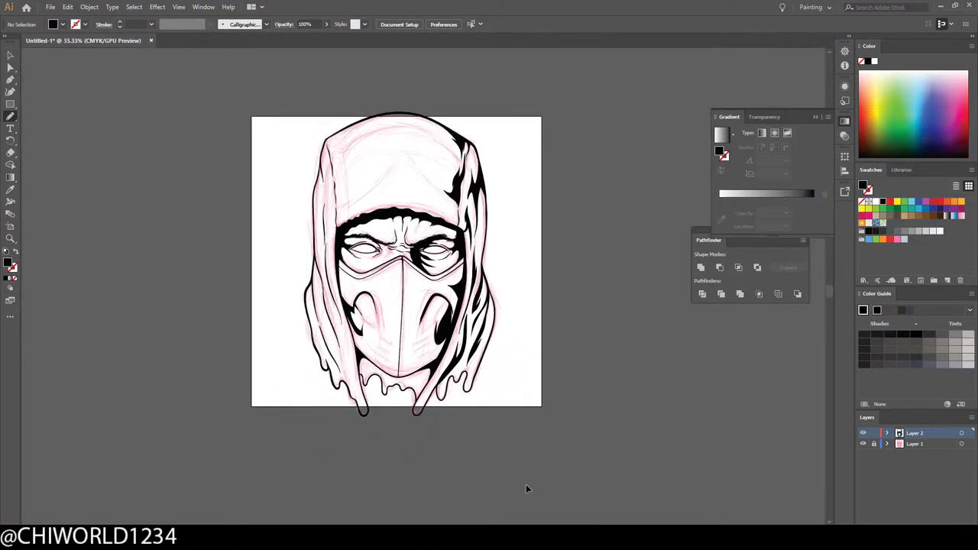
key(ctrl+plus)
key(ctrl+plus)
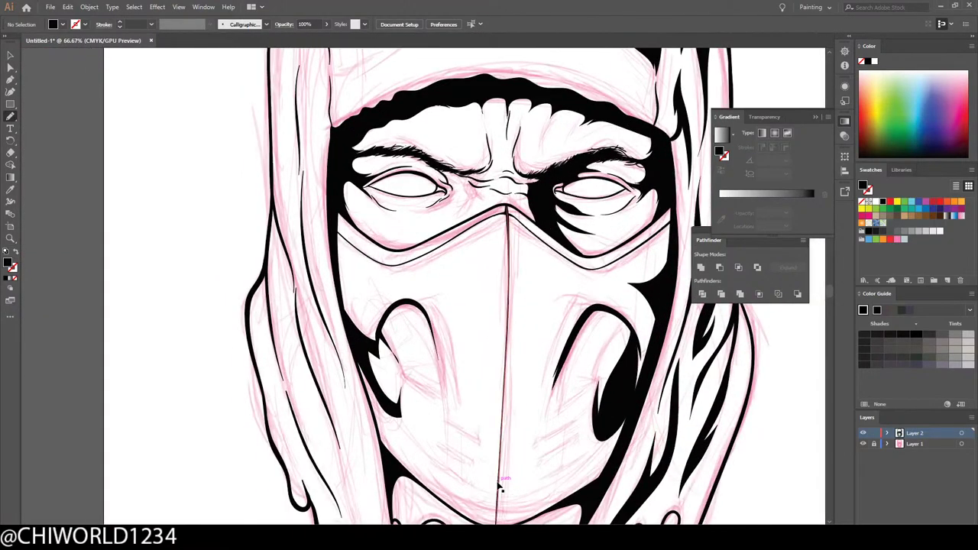
key(ctrl+plus)
key(ctrl+plus)
key(ctrl+plus)
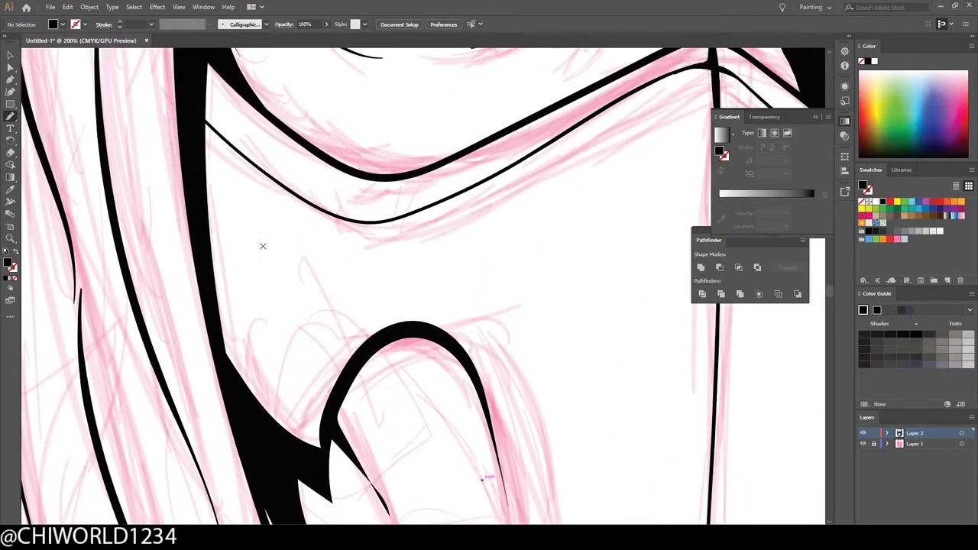
mouse_move(232, 261)
mouse_down()
mouse_move(256, 283)
mouse_move(298, 292)
mouse_move(388, 252)
mouse_move(306, 264)
mouse_move(263, 257)
mouse_move(213, 211)
mouse_move(242, 266)
mouse_up()
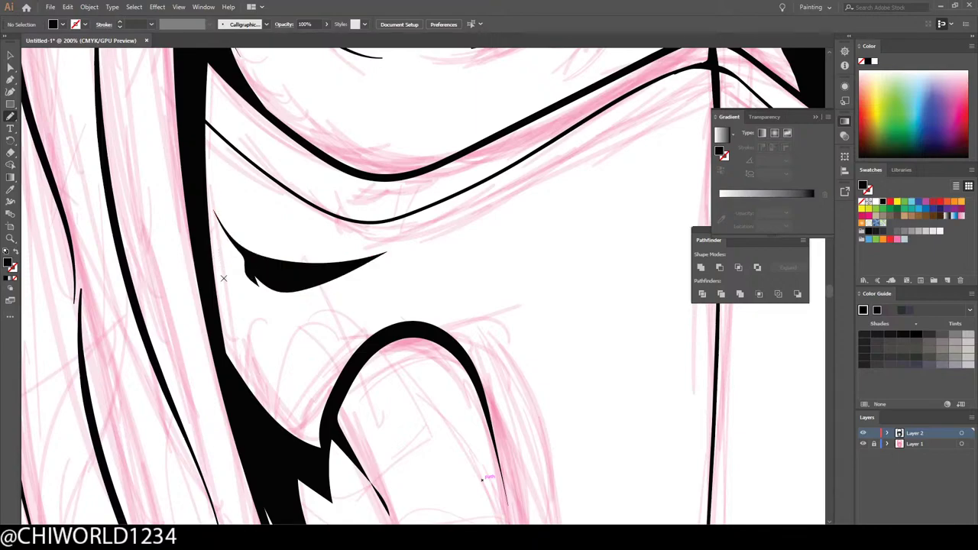
Step: Draw a black angular outline under the left vent, rising from the crescent shadow's tip to a peak and slanting down to a hooked corner
key(ctrl+minus)
key(ctrl+minus)
key(ctrl+minus)
key(ctrl+minus)
key(ctrl+minus)
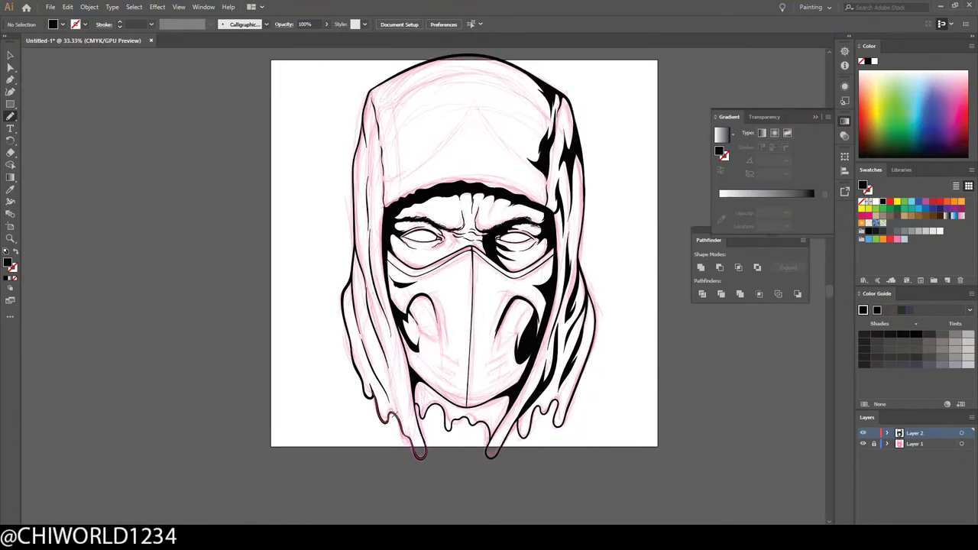
key(ctrl+plus)
key(ctrl+plus)
scroll(406, 461, right, 3)
scroll(406, 454, down, 3)
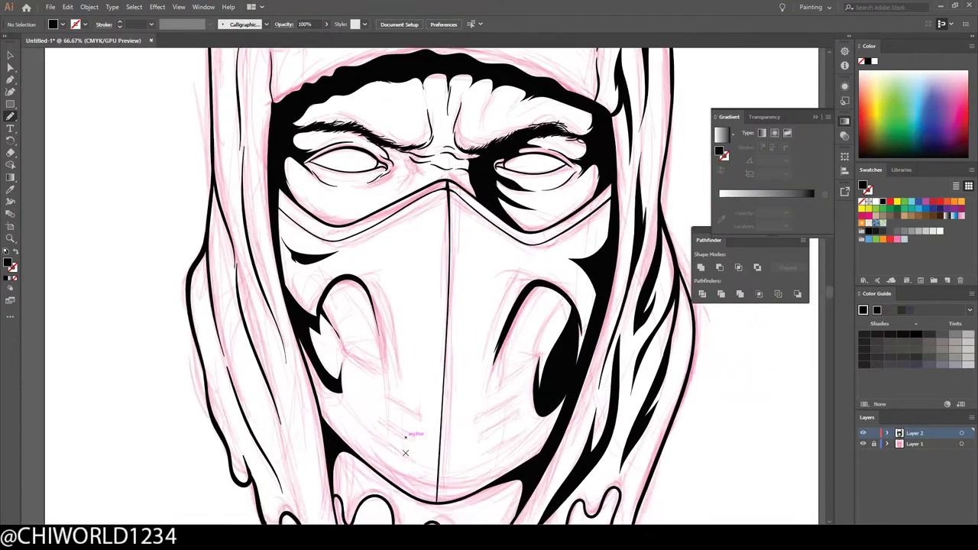
key(ctrl+plus)
scroll(378, 443, down, 2)
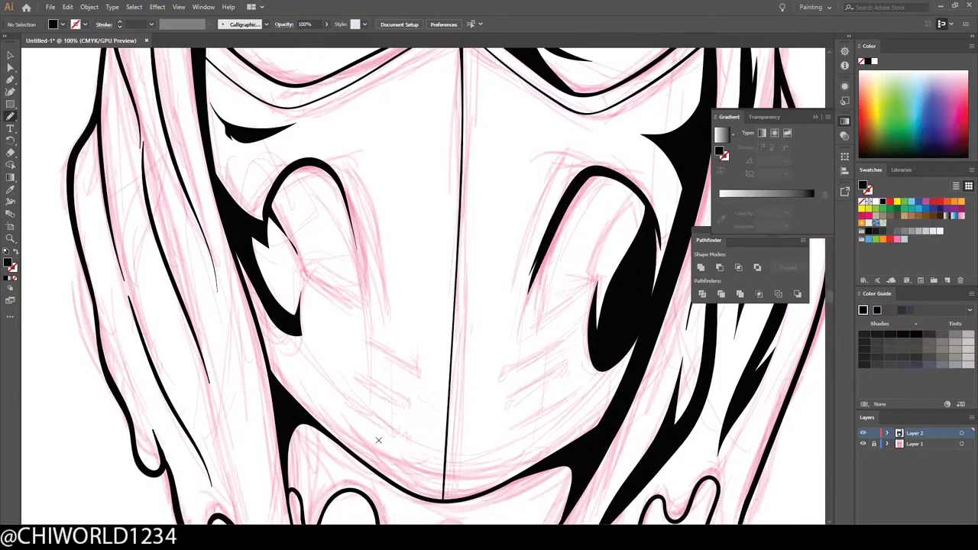
key(ctrl+plus)
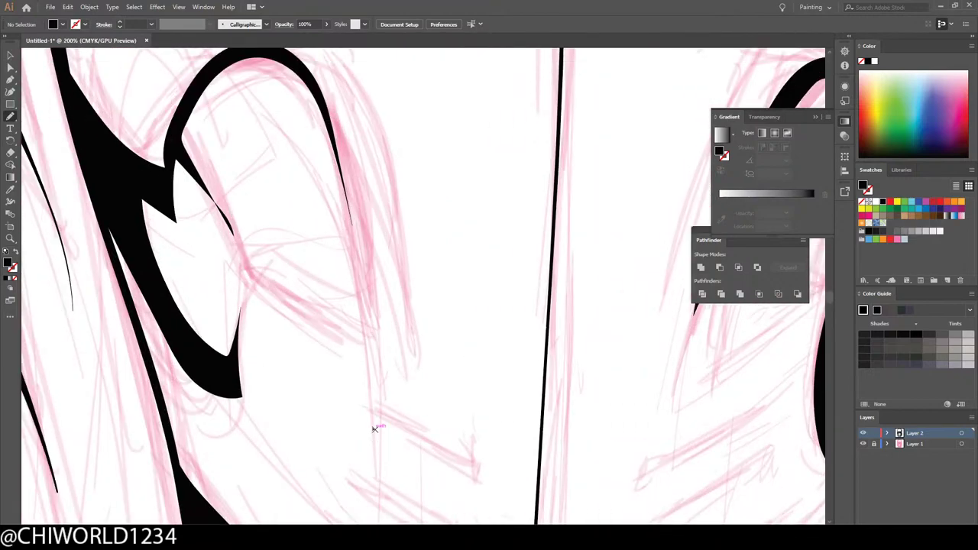
mouse_move(236, 357)
mouse_down()
mouse_move(248, 273)
mouse_move(364, 351)
mouse_move(364, 305)
mouse_move(363, 328)
mouse_move(350, 335)
mouse_move(308, 310)
mouse_up()
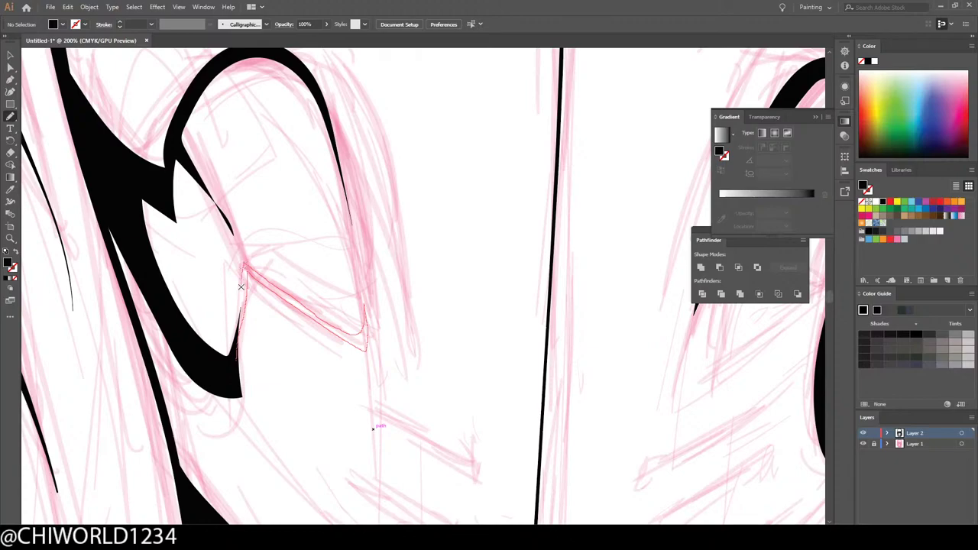
drag(237, 353, 237, 367)
Step: Draw a matching black angular outline under the right vent, rising from the dark shadow to a peak and slanting down to a pointed corner
key(ctrl+0)
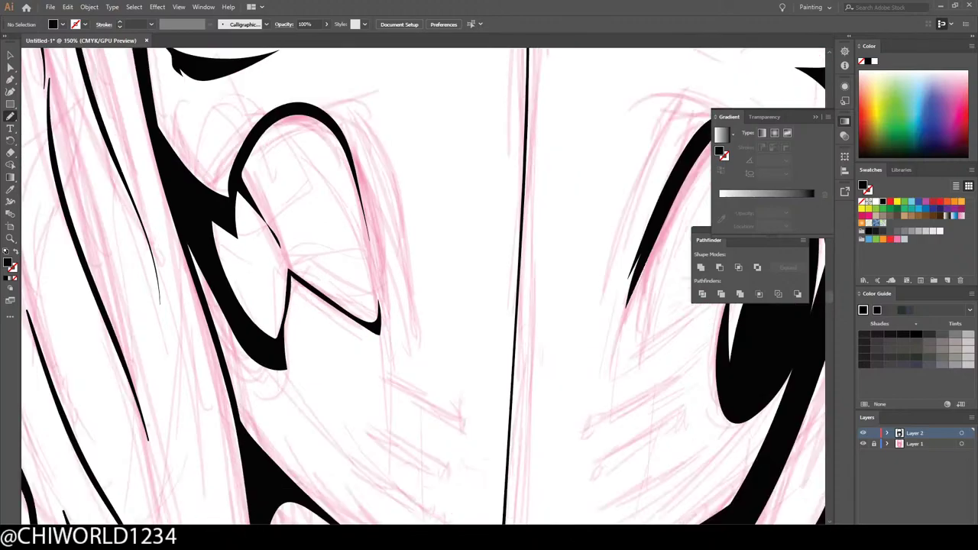
key(ctrl+equal)
key(ctrl+equal)
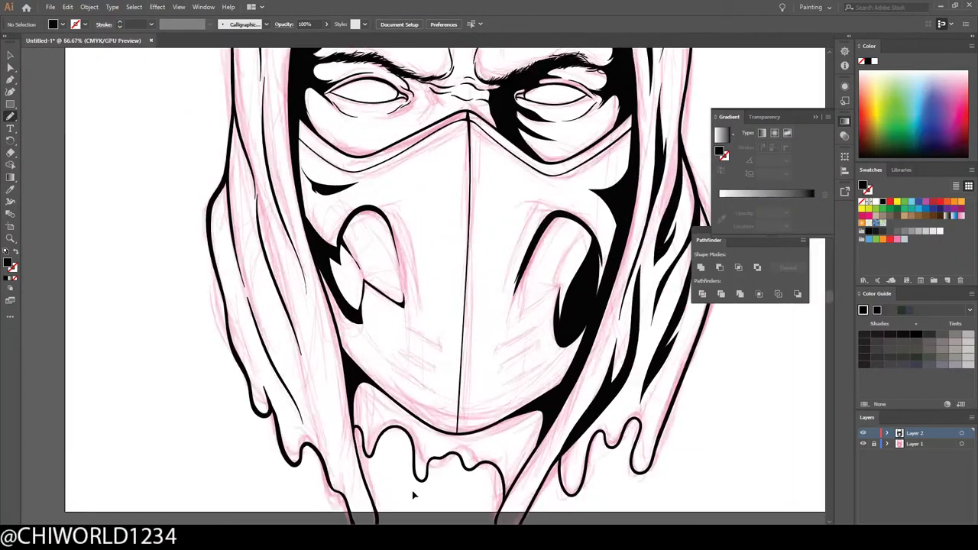
key(ctrl+equal)
key(ctrl+equal)
key(ctrl+equal)
key(ctrl+equal)
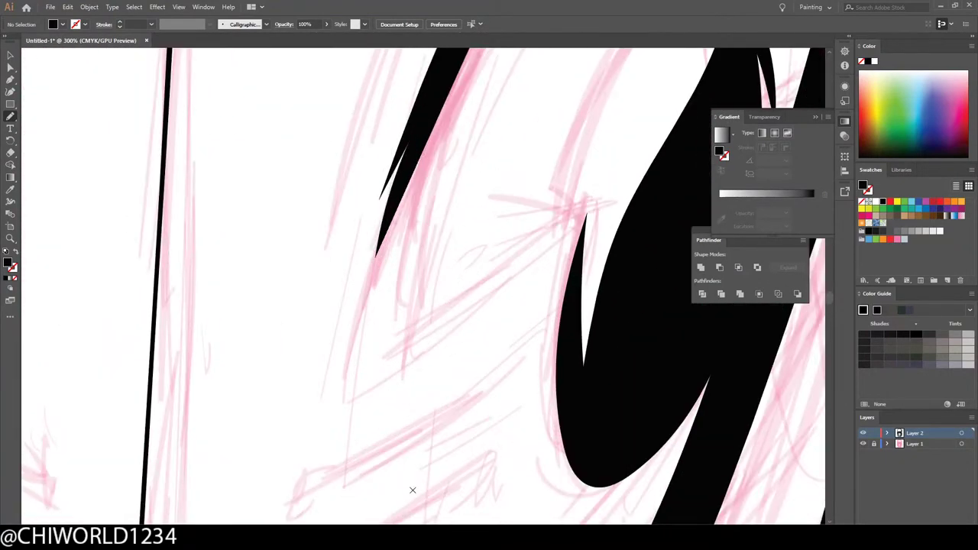
mouse_move(574, 269)
mouse_down()
mouse_move(583, 212)
mouse_move(443, 342)
mouse_move(348, 401)
mouse_move(361, 306)
mouse_move(355, 382)
mouse_move(441, 327)
mouse_move(594, 201)
mouse_move(569, 366)
mouse_up()
Step: Draw a tapered black crossline closing the right vent, from its inner outline to the peak of the angular outline
key(ctrl+1)
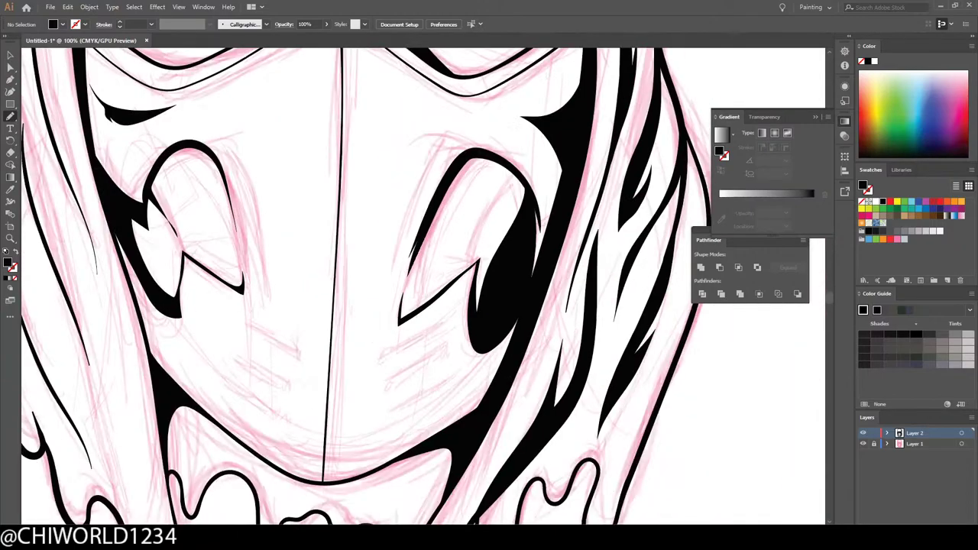
key(ctrl+minus)
key(ctrl+minus)
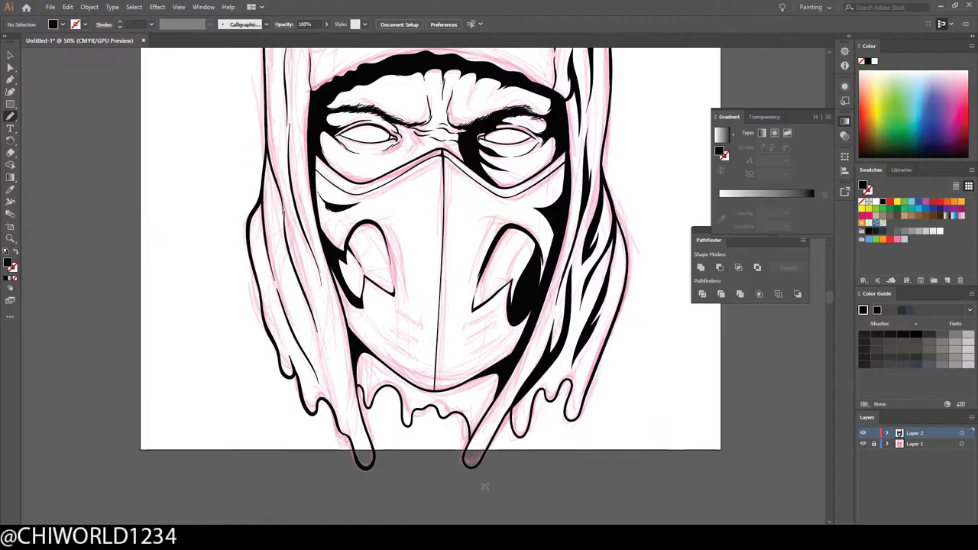
key(ctrl+plus)
key(ctrl+plus)
key(ctrl+plus)
key(ctrl+plus)
key(ctrl+plus)
key(ctrl+plus)
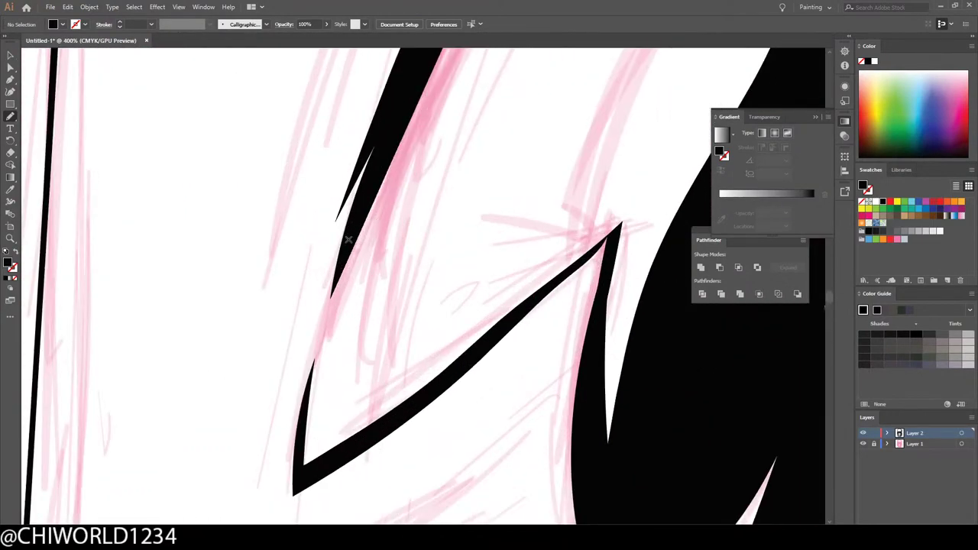
mouse_move(348, 242)
mouse_down()
mouse_move(609, 226)
mouse_move(377, 220)
mouse_move(376, 174)
mouse_up()
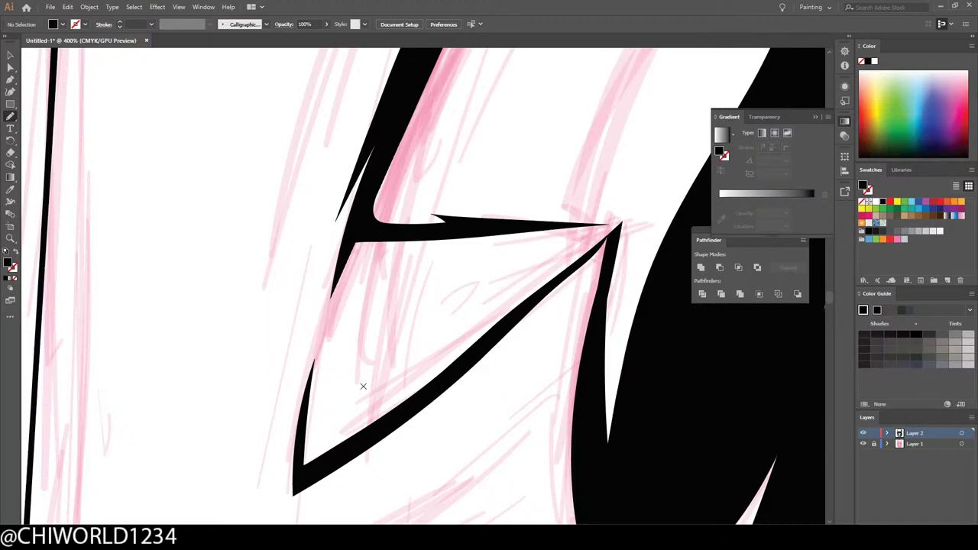
Step: Hide the sketch layer to review the inked mask, and show it again
scroll(363, 386, down, 10)
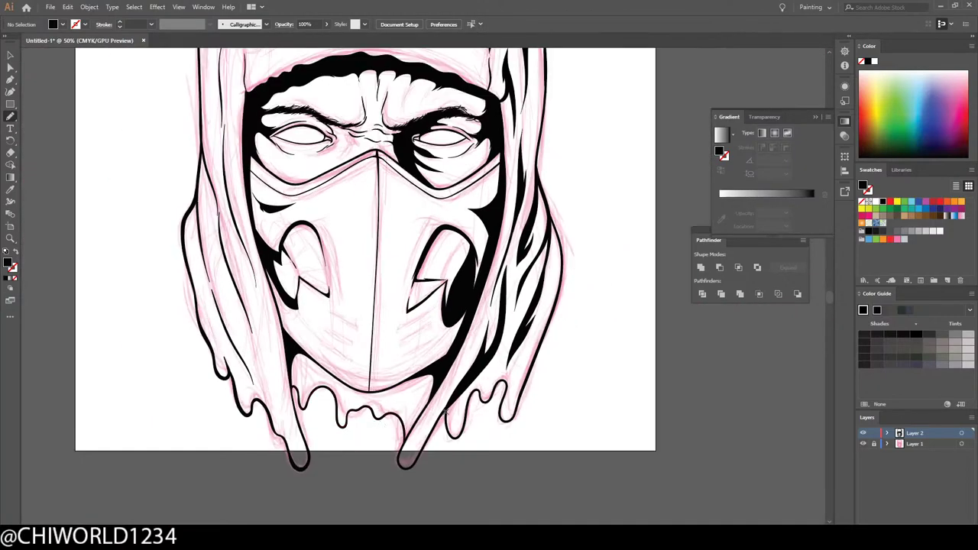
scroll(474, 390, down, 1)
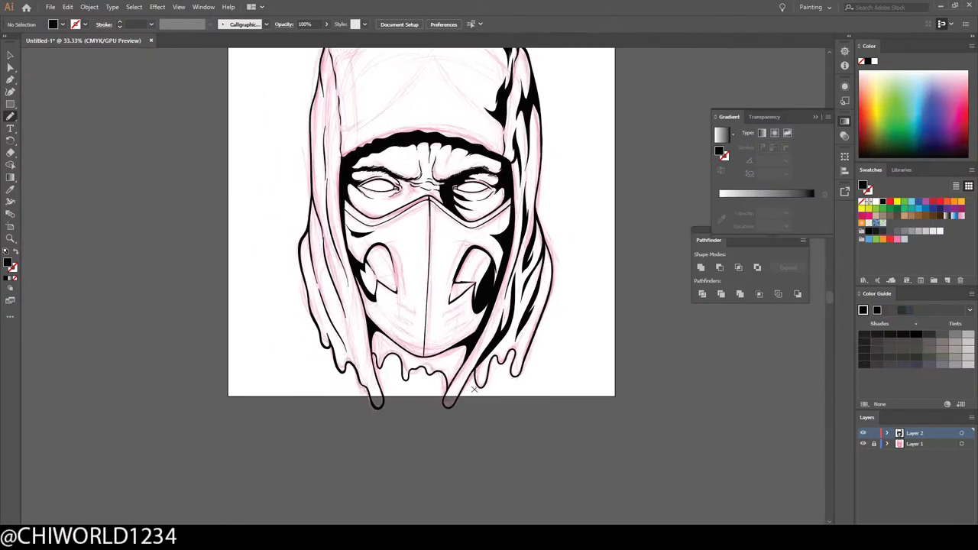
click(862, 444)
key(ctrl+plus)
key(ctrl+plus)
click(863, 445)
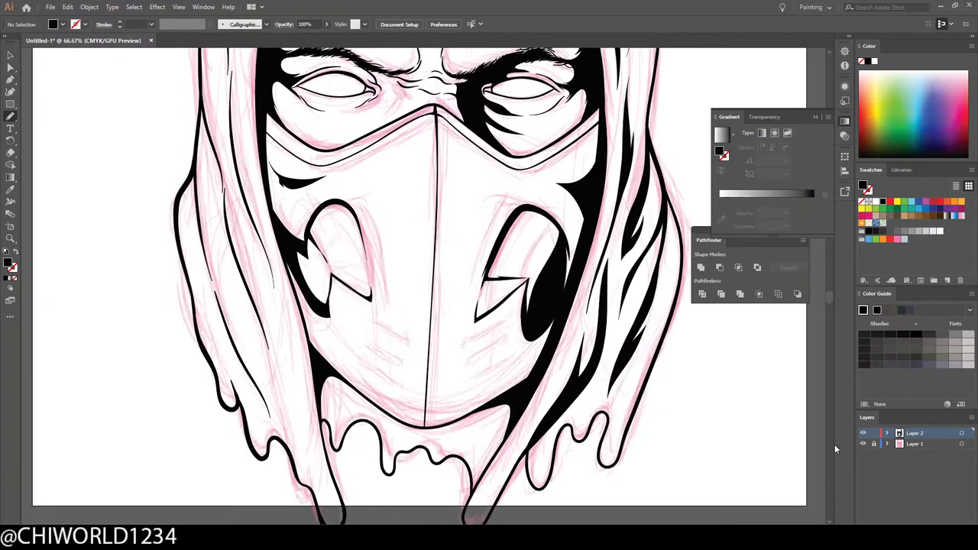
Step: Draw a curved black lower edge closing the left vent, joined to its inner outline with a pointed tail
key(ctrl+plus)
key(ctrl+plus)
key(ctrl+plus)
key(ctrl+plus)
scroll(618, 427, up, 1)
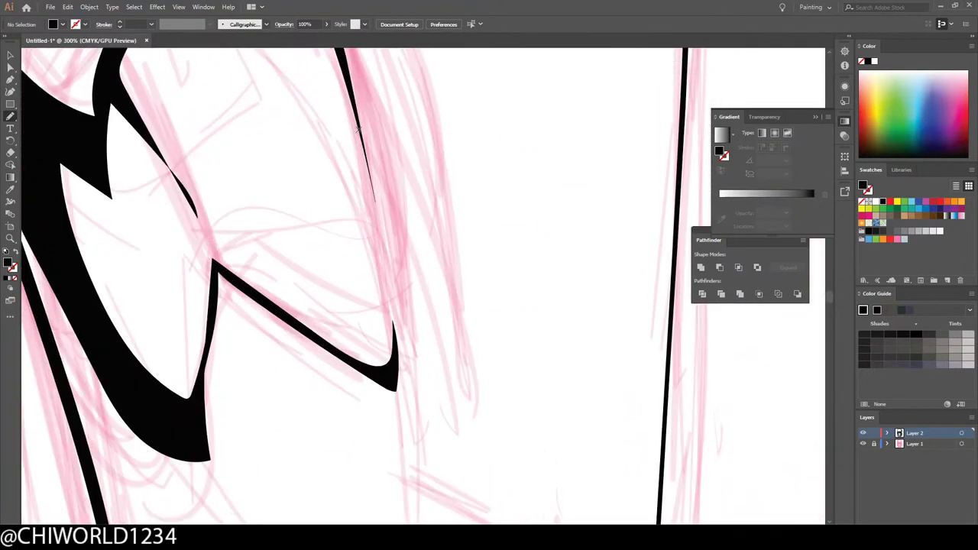
mouse_move(351, 110)
mouse_down()
mouse_move(340, 197)
mouse_move(339, 183)
mouse_move(322, 206)
mouse_move(286, 220)
mouse_move(210, 220)
mouse_move(336, 228)
mouse_move(348, 221)
mouse_move(357, 184)
mouse_move(378, 212)
mouse_up()
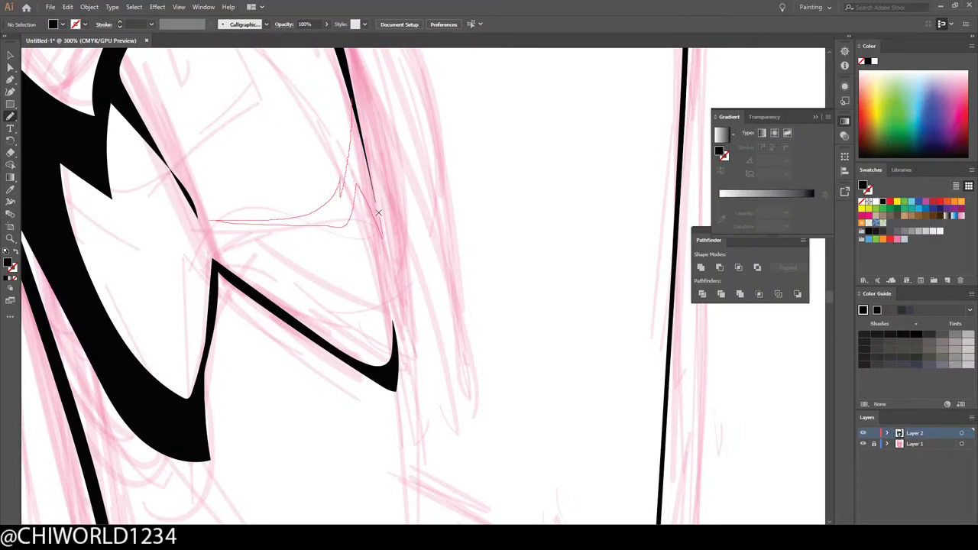
drag(360, 128, 344, 70)
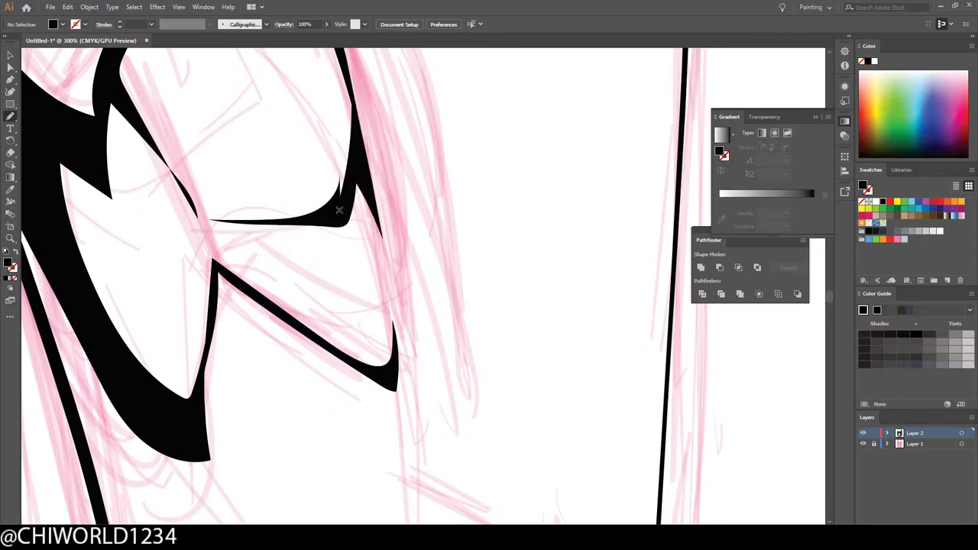
Step: Thicken the left vent's outer edge and draw two black pointed creases hanging down from the top of its arch
key(ctrl+minus)
key(ctrl+minus)
key(ctrl+minus)
key(ctrl+minus)
key(ctrl+minus)
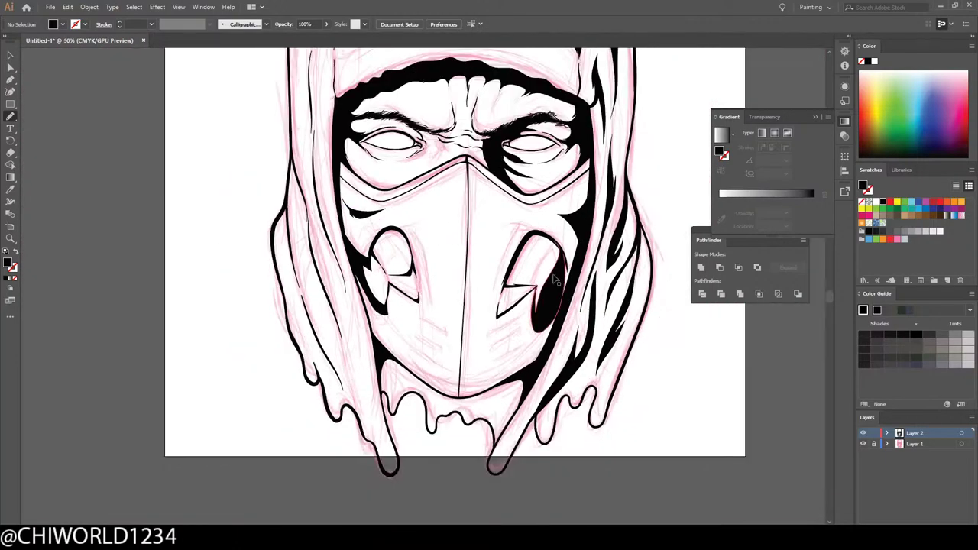
key(ctrl+minus)
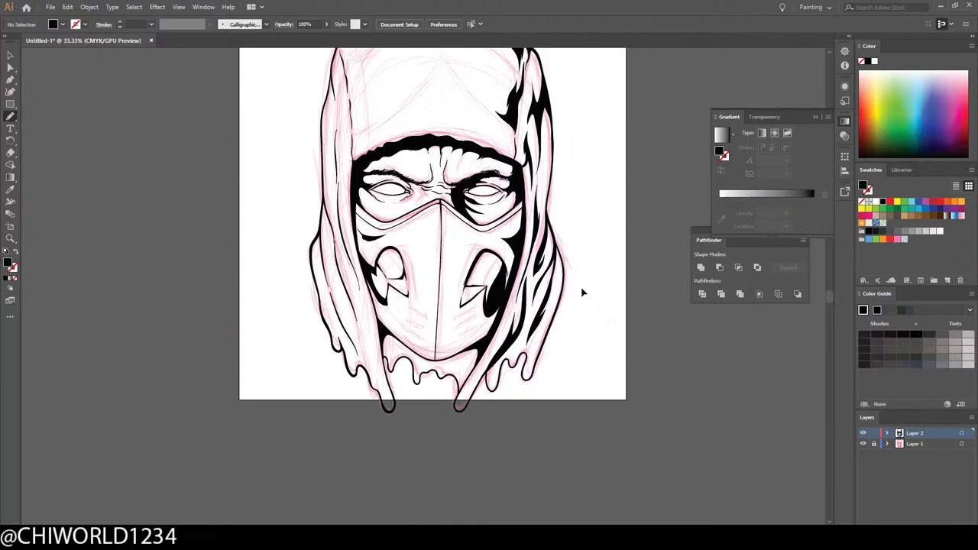
key(ctrl+plus)
key(ctrl+plus)
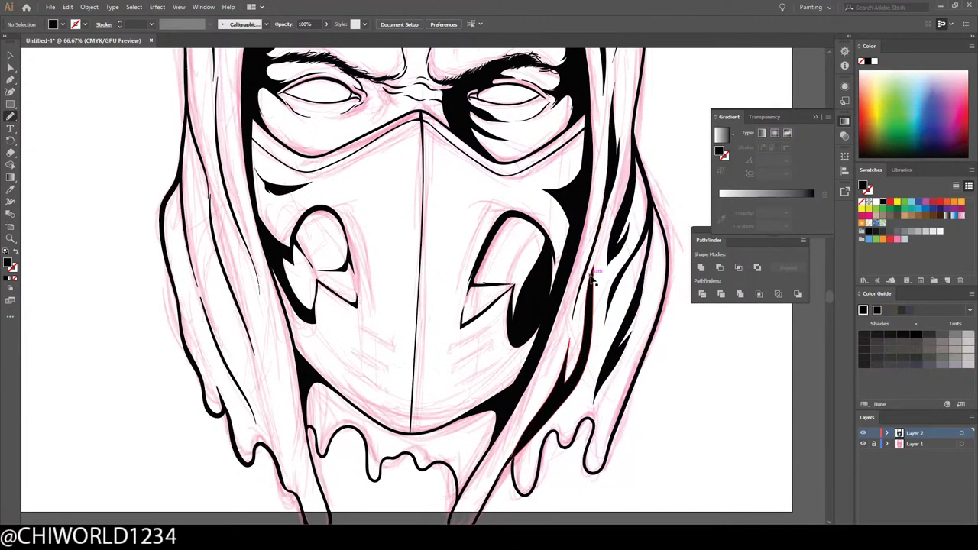
key(ctrl+plus)
scroll(593, 280, left, 4)
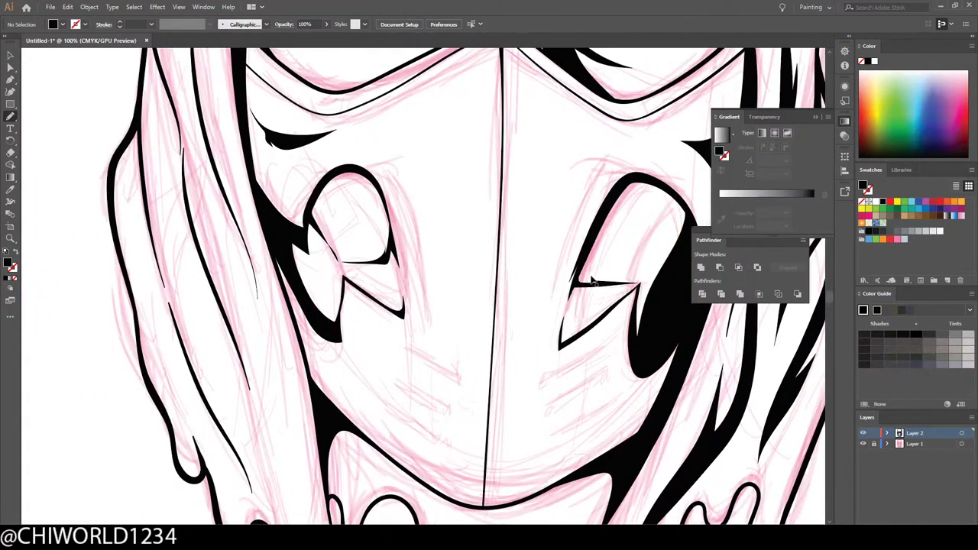
key(ctrl+plus)
key(ctrl+plus)
key(ctrl+plus)
scroll(591, 275, up, 4)
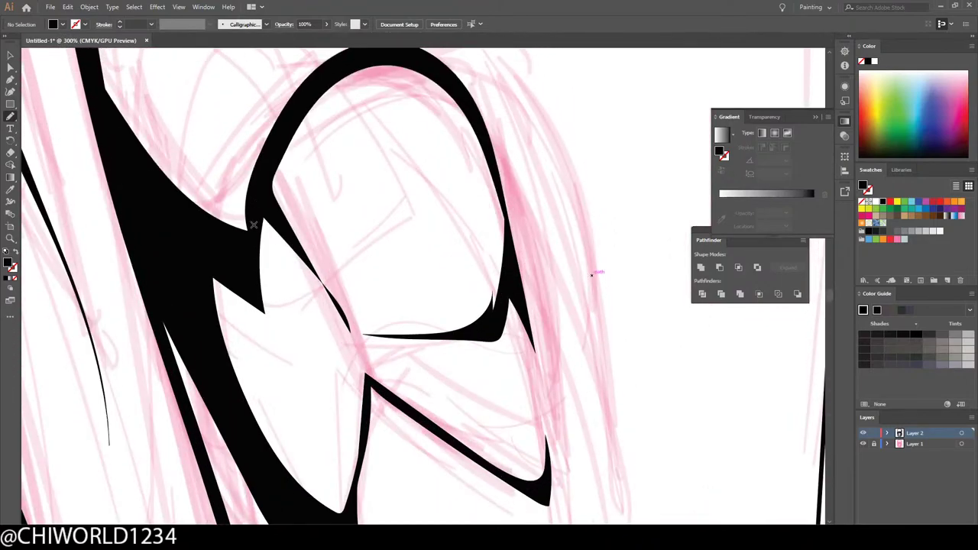
mouse_move(258, 221)
mouse_down()
mouse_move(287, 244)
mouse_move(355, 349)
mouse_move(321, 258)
mouse_up()
mouse_move(285, 201)
mouse_down()
mouse_move(286, 125)
mouse_move(297, 109)
mouse_move(344, 212)
mouse_move(320, 132)
mouse_up()
mouse_move(320, 94)
mouse_down()
mouse_move(363, 122)
mouse_move(389, 213)
mouse_up()
mouse_move(418, 271)
mouse_down()
mouse_move(373, 122)
mouse_move(369, 84)
mouse_move(382, 55)
mouse_move(368, 49)
mouse_move(308, 75)
mouse_move(278, 130)
mouse_move(247, 269)
mouse_up()
Step: Hide the pink sketch layer to inspect the shaded vents and mask as clean line art
key(ctrl+0)
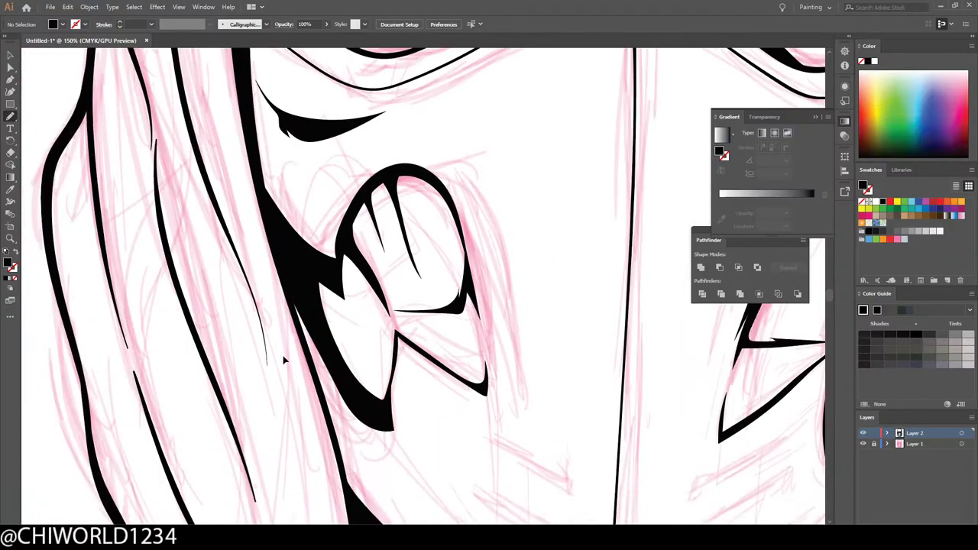
key(ctrl+equal)
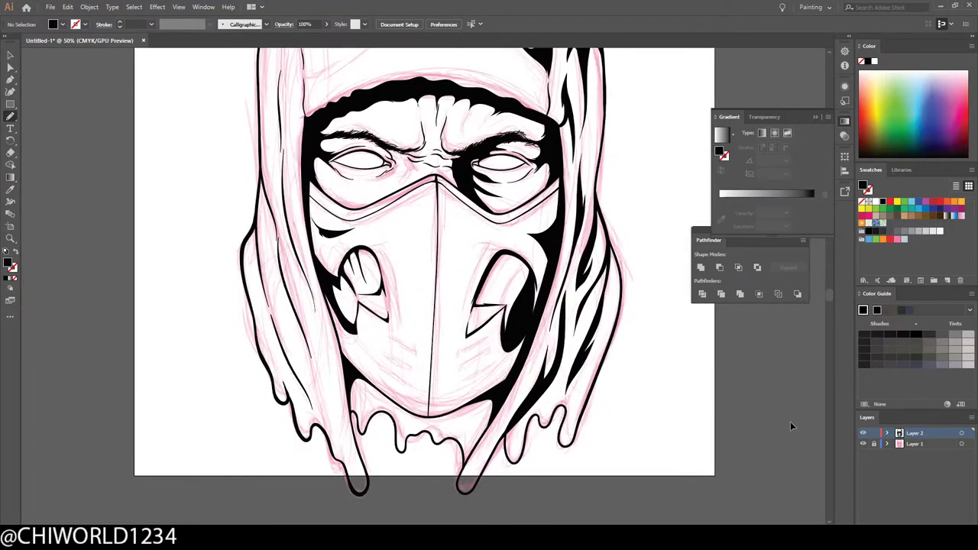
click(863, 444)
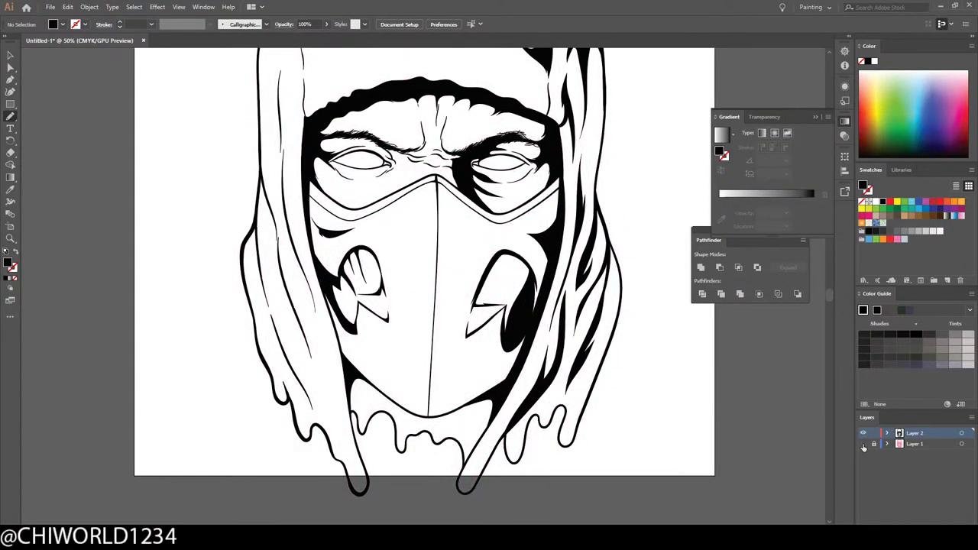
Step: Draw black pointed creases hanging down inside the right vent from the top of its arch
key(ctrl+minus)
scroll(698, 448, right, 1)
key(ctrl+equal)
key(ctrl+equal)
key(ctrl+equal)
key(ctrl+equal)
key(ctrl+equal)
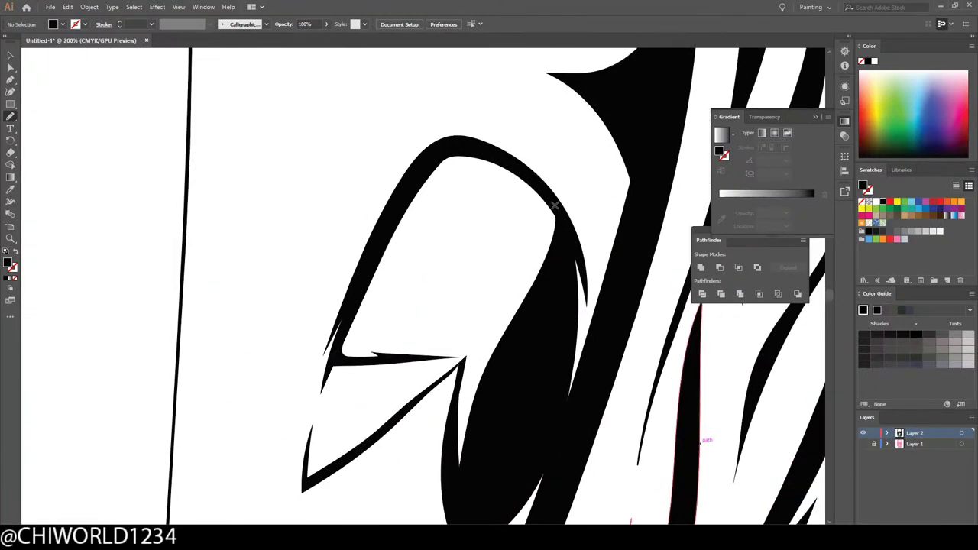
mouse_move(550, 202)
mouse_down()
mouse_move(524, 218)
mouse_move(483, 283)
mouse_move(531, 183)
mouse_move(469, 218)
mouse_move(422, 321)
mouse_move(443, 231)
mouse_move(476, 183)
mouse_move(501, 159)
mouse_move(552, 199)
mouse_move(483, 293)
mouse_up()
key(shift+b)
key(ctrl+minus)
key(ctrl+minus)
key(ctrl+minus)
key(ctrl+minus)
key(ctrl+minus)
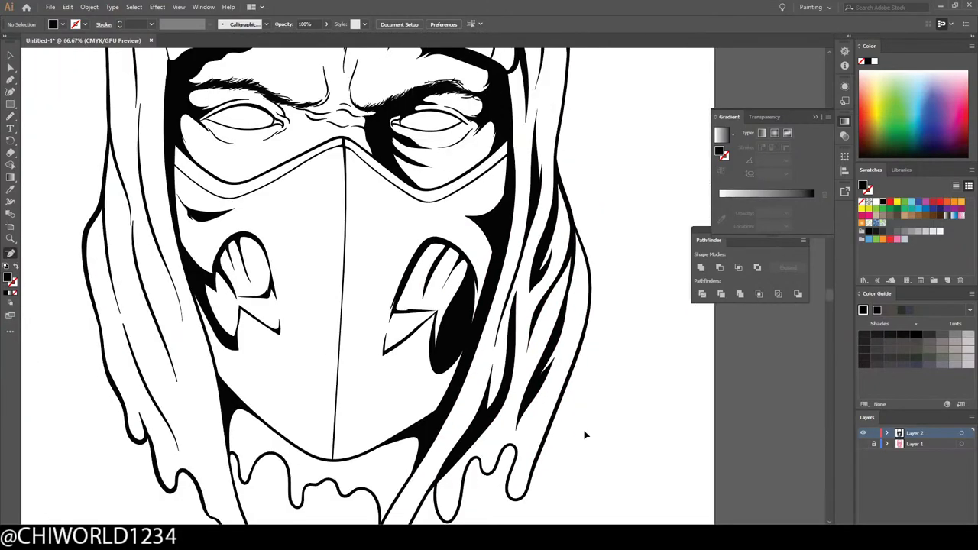
Step: Draw three tapered black slashes stacked diagonally on the mask beneath the right vent with the Pencil tool
scroll(552, 410, left, 1)
scroll(549, 409, up, 2)
key(ctrl+plus)
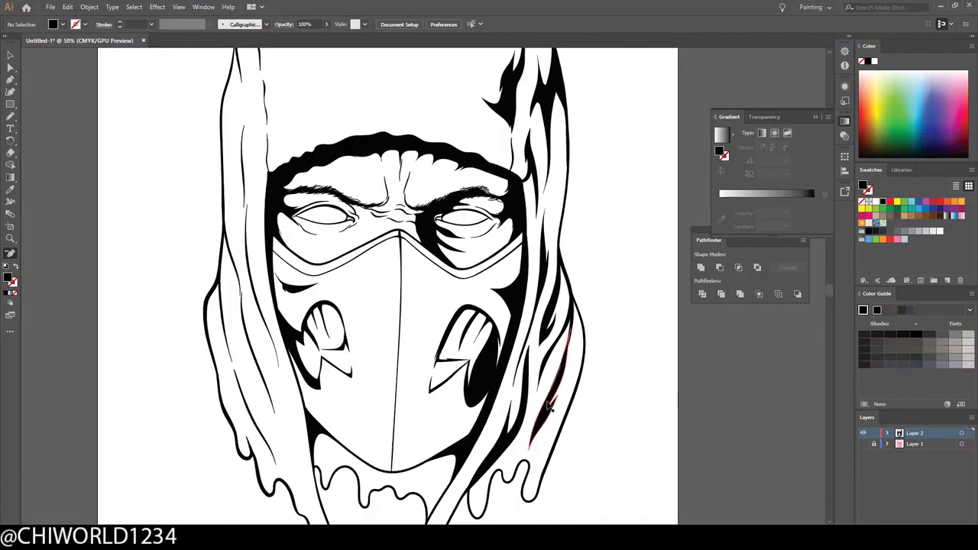
click(10, 116)
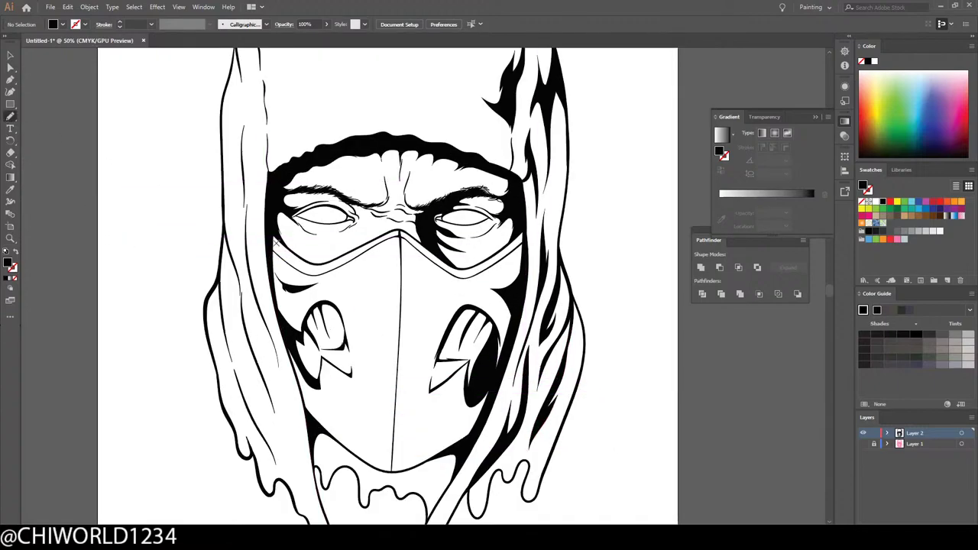
scroll(561, 414, down, 2)
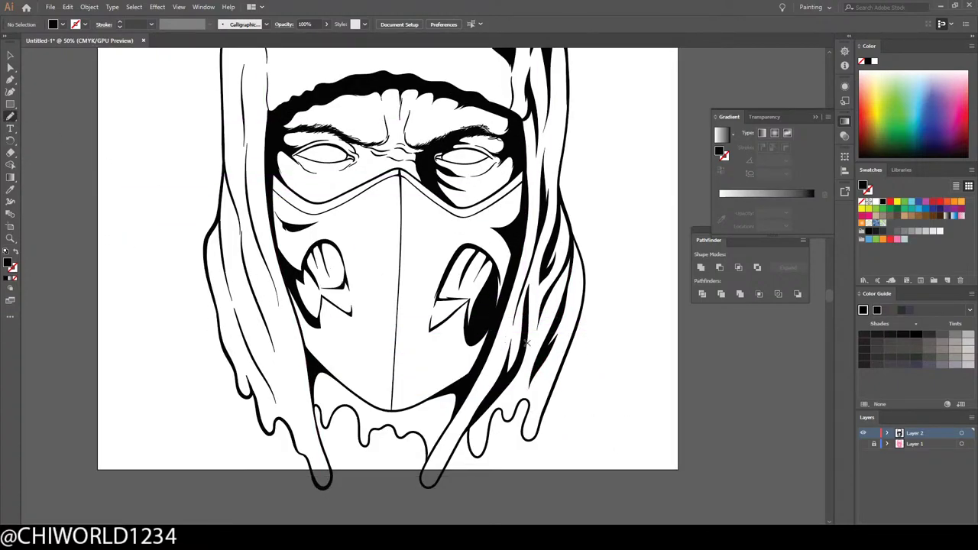
key(ctrl+plus)
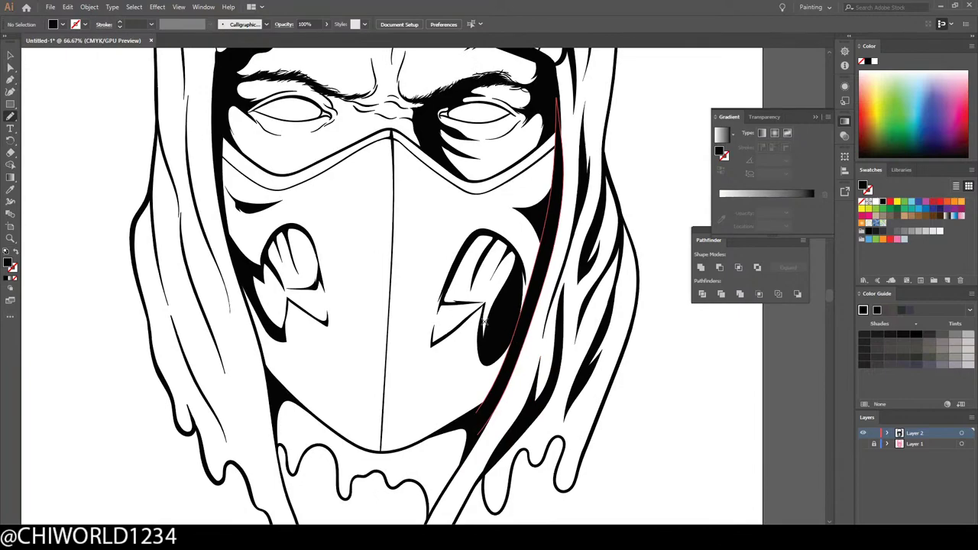
scroll(245, 262, down, 2)
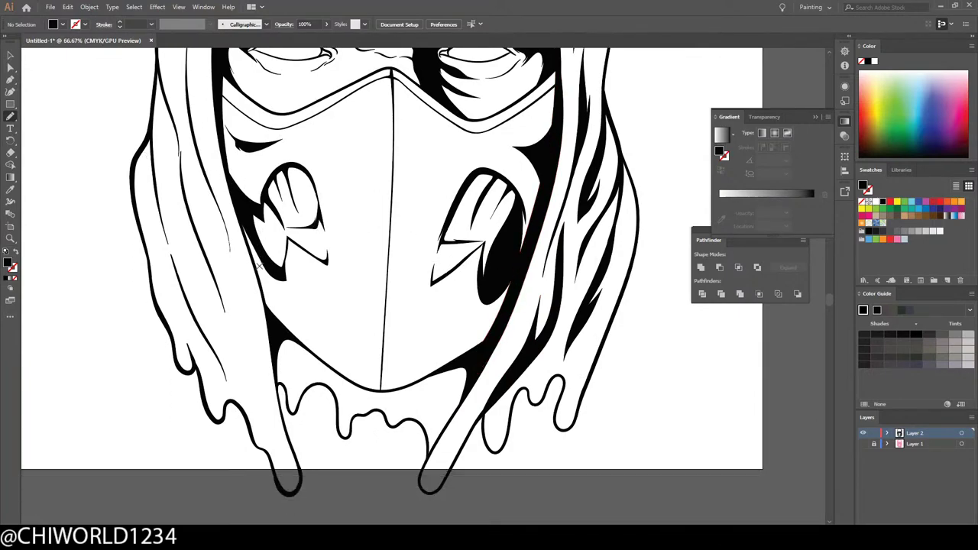
key(ctrl+plus)
key(ctrl+plus)
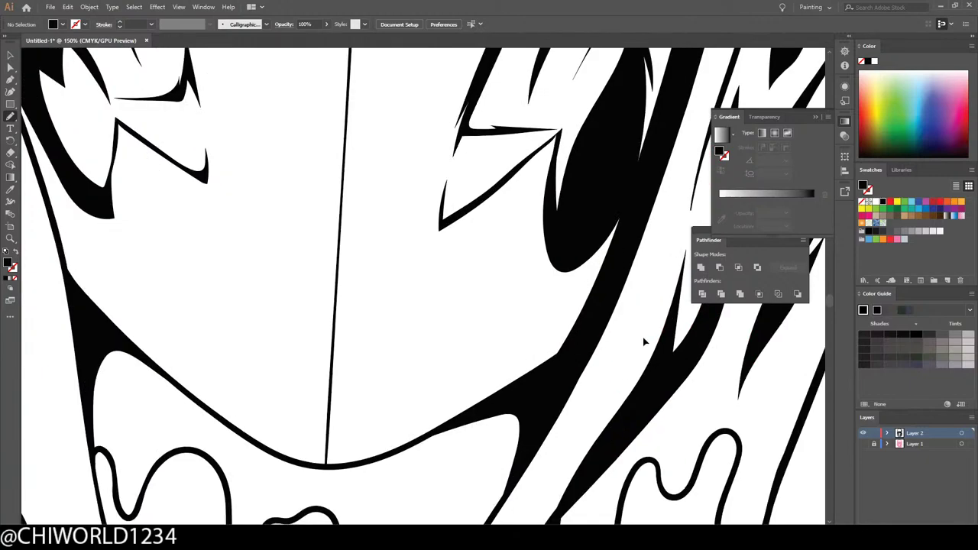
scroll(631, 331, up, 1)
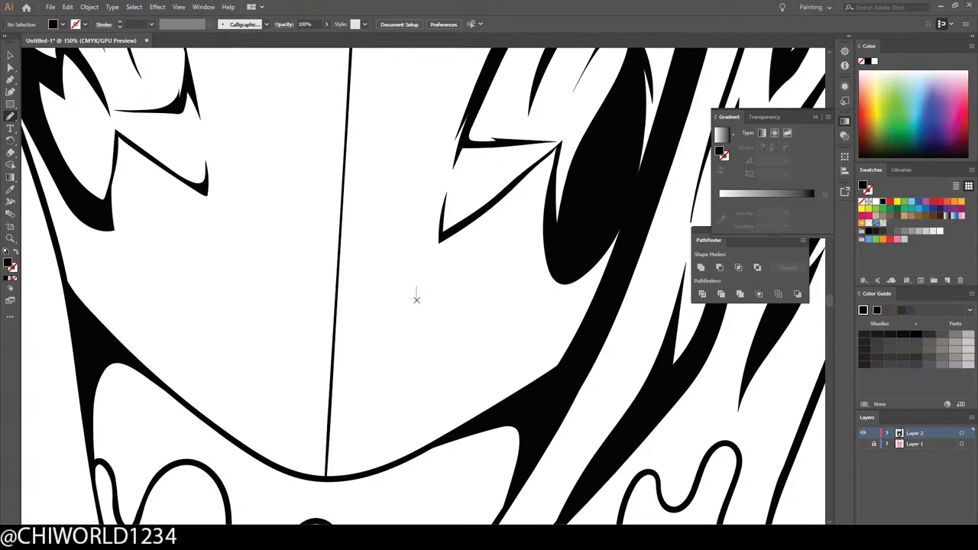
drag(416, 300, 496, 258)
mouse_move(525, 224)
mouse_down()
mouse_move(418, 276)
mouse_move(415, 289)
mouse_up()
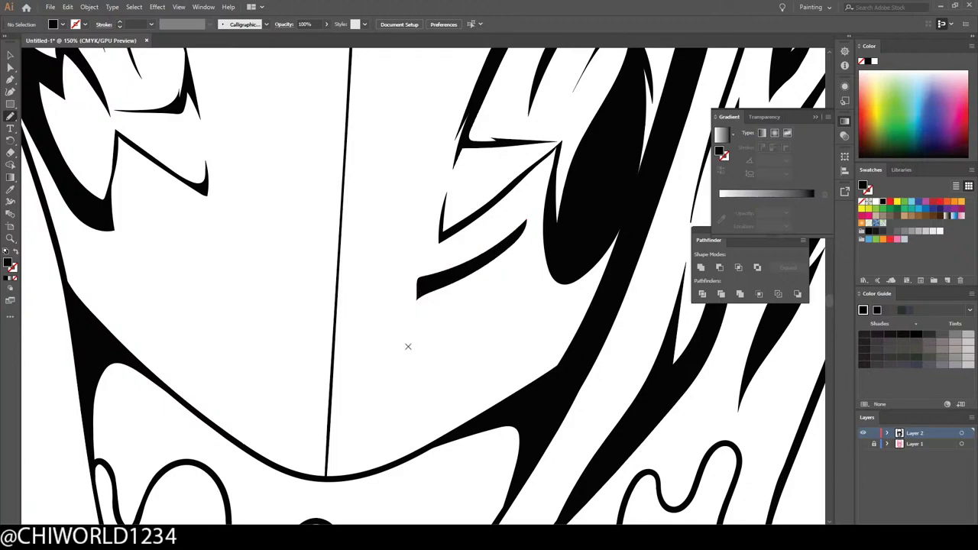
mouse_move(412, 325)
mouse_down()
mouse_move(480, 300)
mouse_move(523, 269)
mouse_move(518, 285)
mouse_move(423, 342)
mouse_move(457, 330)
mouse_move(405, 352)
mouse_up()
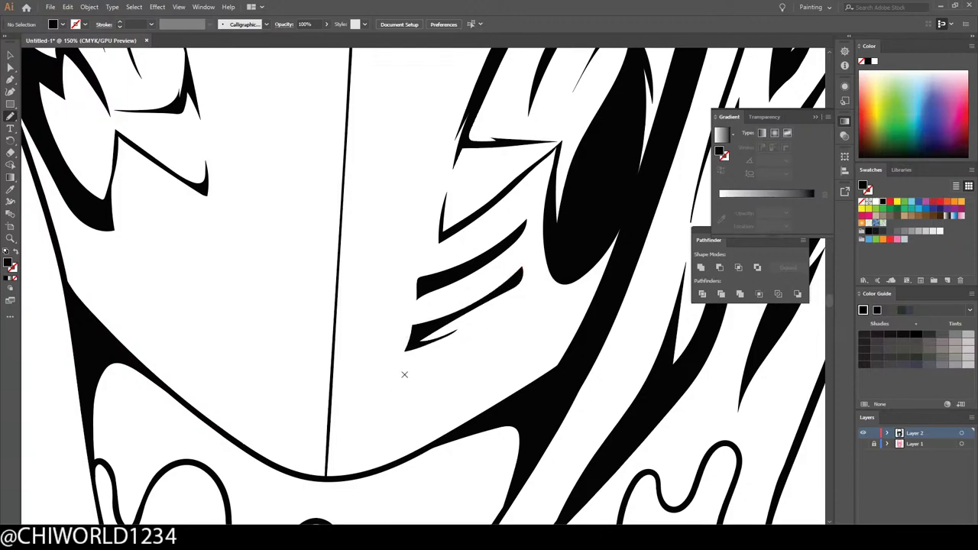
mouse_move(404, 392)
mouse_down()
mouse_move(471, 360)
mouse_move(532, 311)
mouse_move(460, 356)
mouse_move(405, 388)
mouse_up()
key(ctrl+minus)
key(ctrl+minus)
key(ctrl+minus)
key(ctrl+minus)
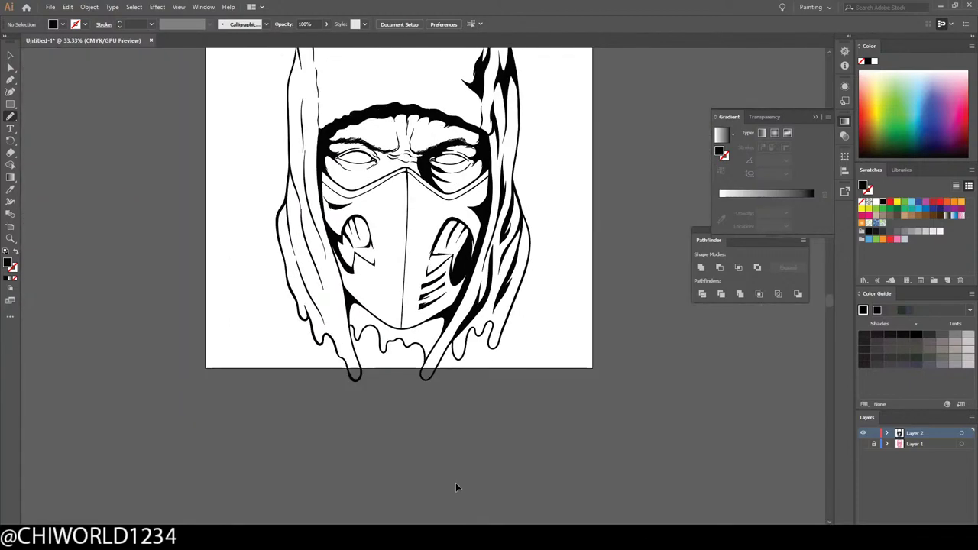
Step: Duplicate the three slashes onto the left half of the mask and send the copies to the back
scroll(455, 481, up, 3)
key(ctrl+plus)
key(ctrl+plus)
key(ctrl+plus)
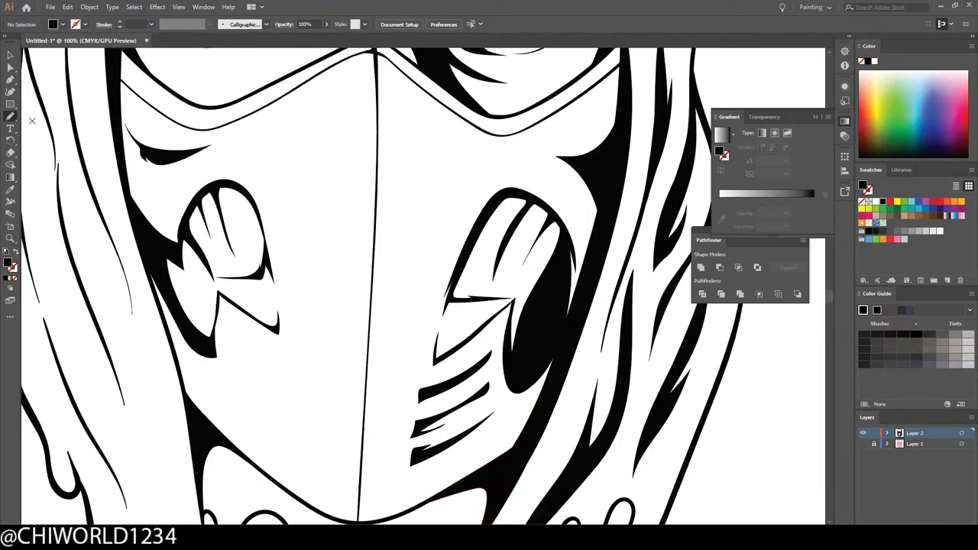
click(10, 55)
mouse_move(405, 376)
mouse_down()
mouse_move(457, 452)
mouse_move(286, 422)
mouse_up()
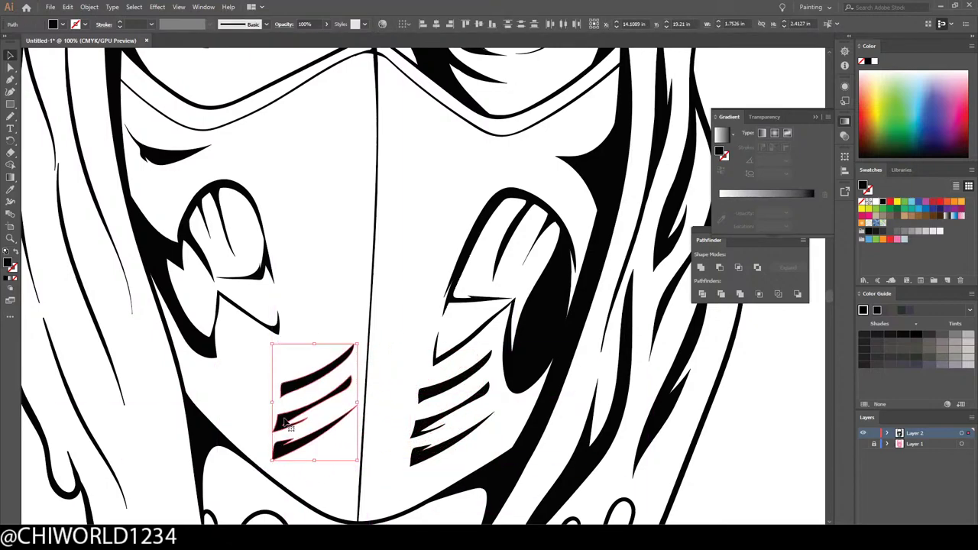
right_click(286, 421)
mouse_move(365, 369)
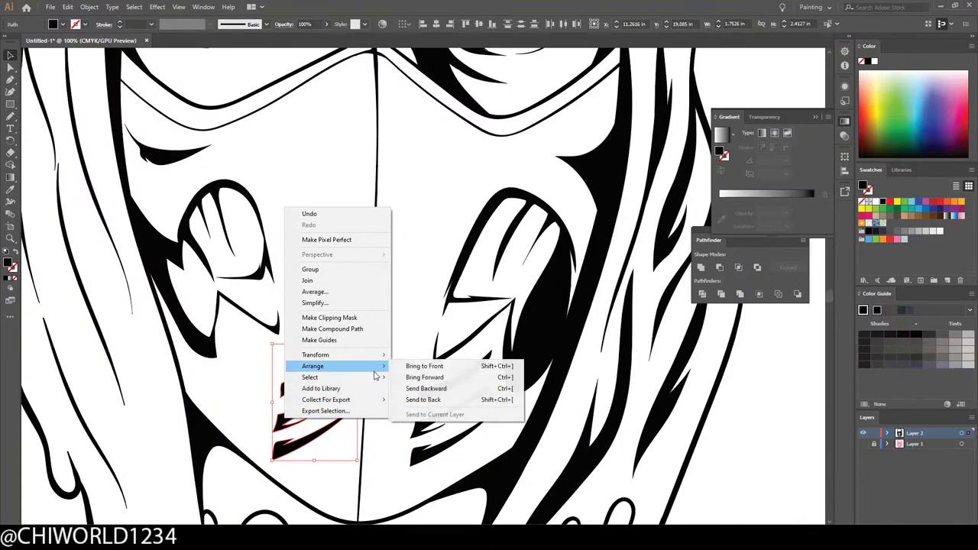
click(422, 400)
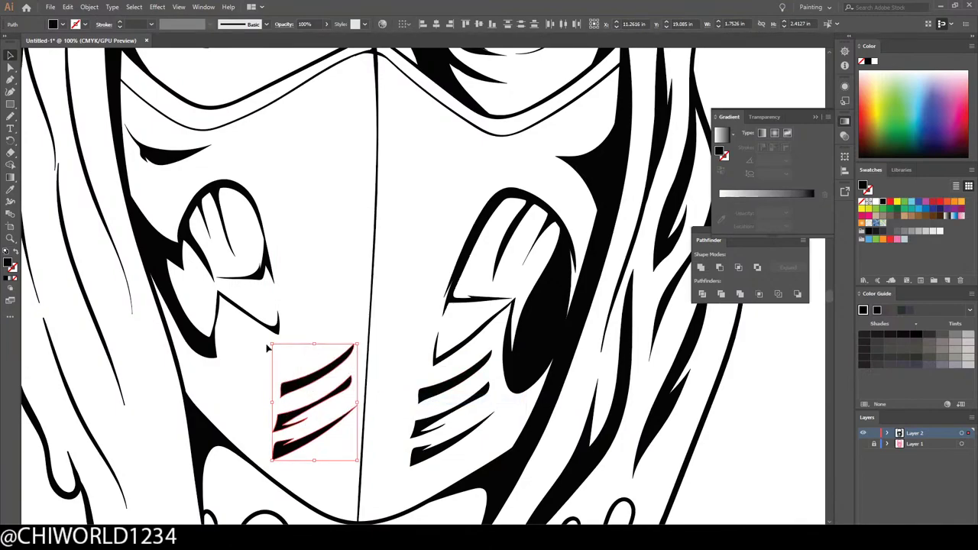
Step: Reflect the copied slashes across the vertical axis and move them beneath the left vent
right_click(291, 386)
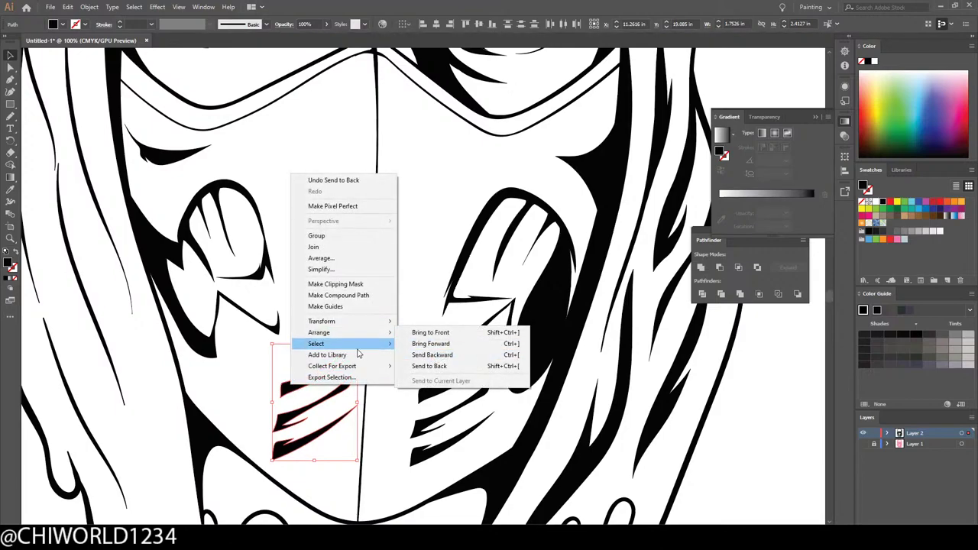
mouse_move(367, 321)
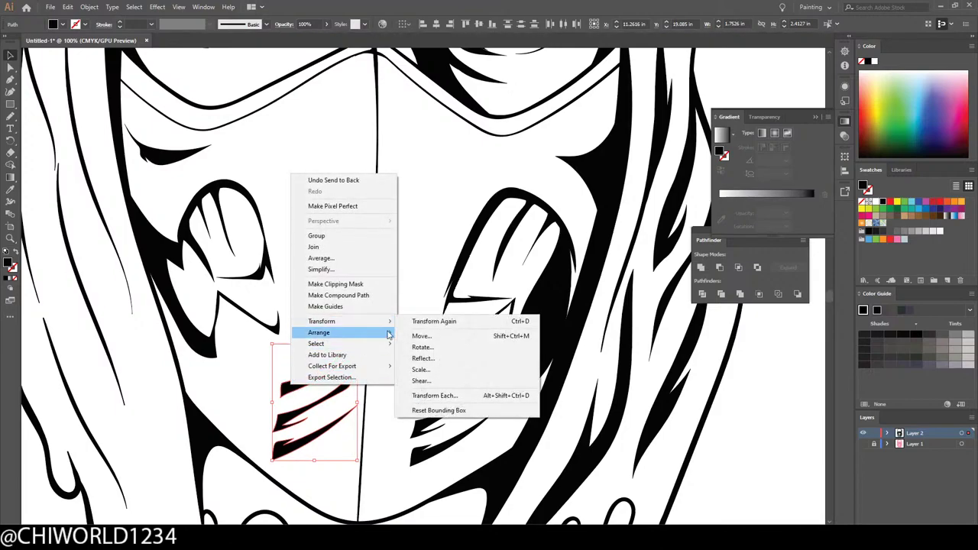
click(425, 358)
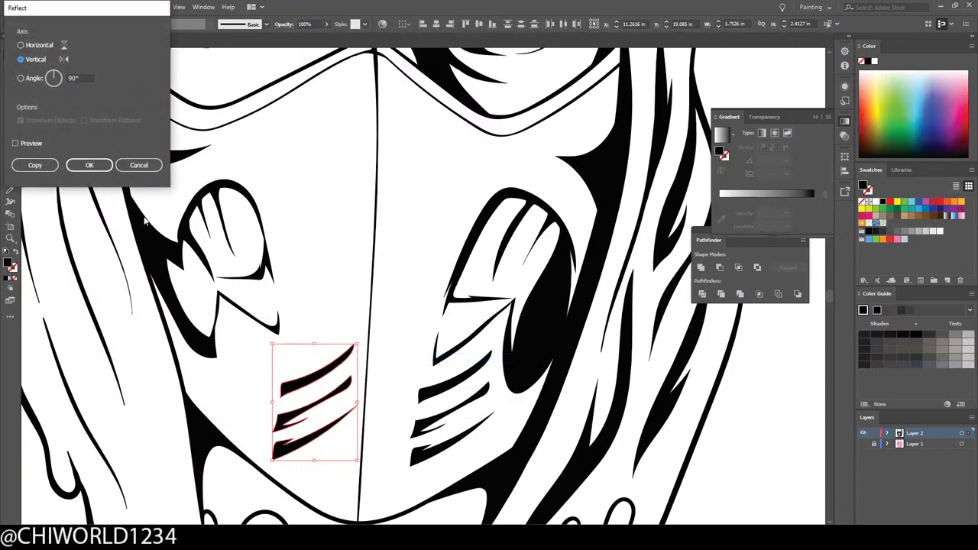
click(89, 166)
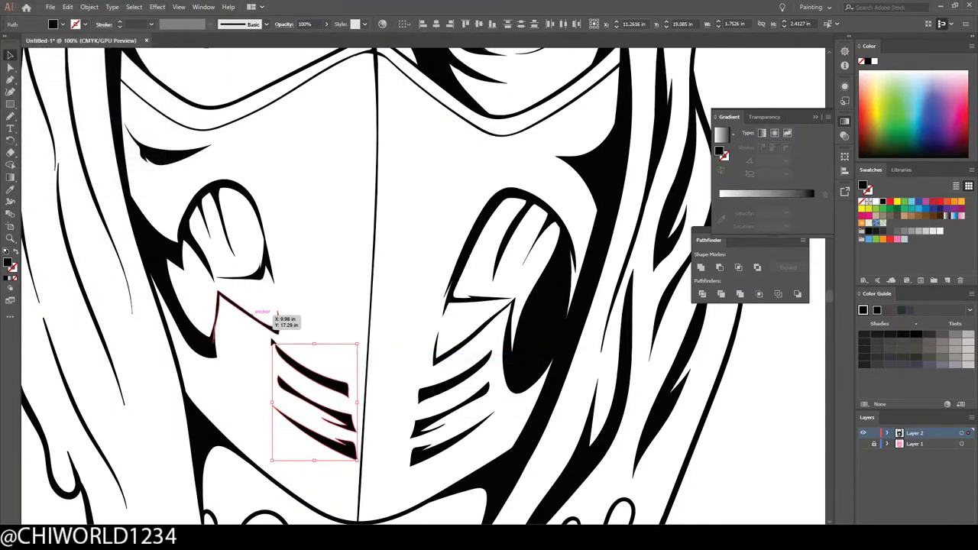
drag(336, 390, 303, 390)
Step: Nudge the uppermost slash under the right vent slightly toward the mask's centre line and deselect it
drag(430, 393, 424, 395)
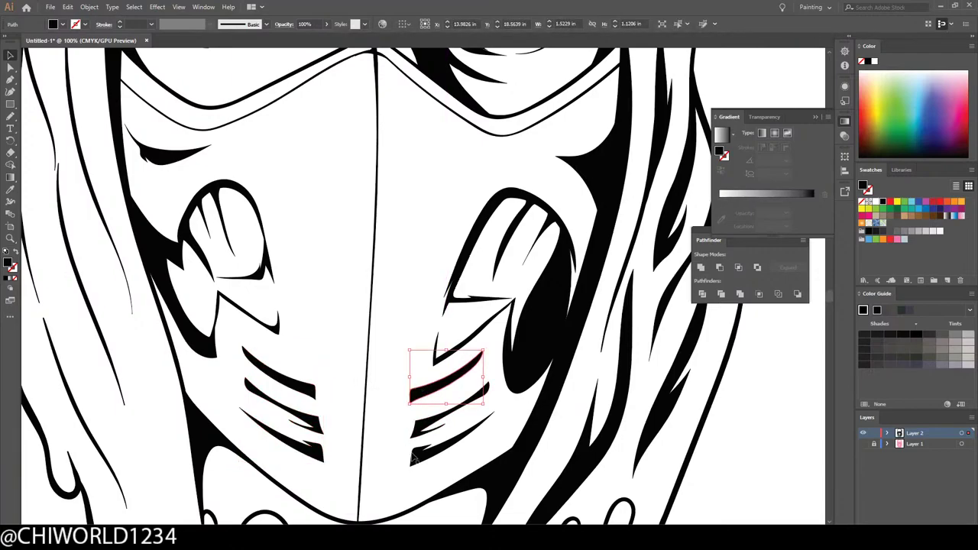
click(382, 461)
key(ctrl+minus)
key(ctrl+minus)
key(ctrl+minus)
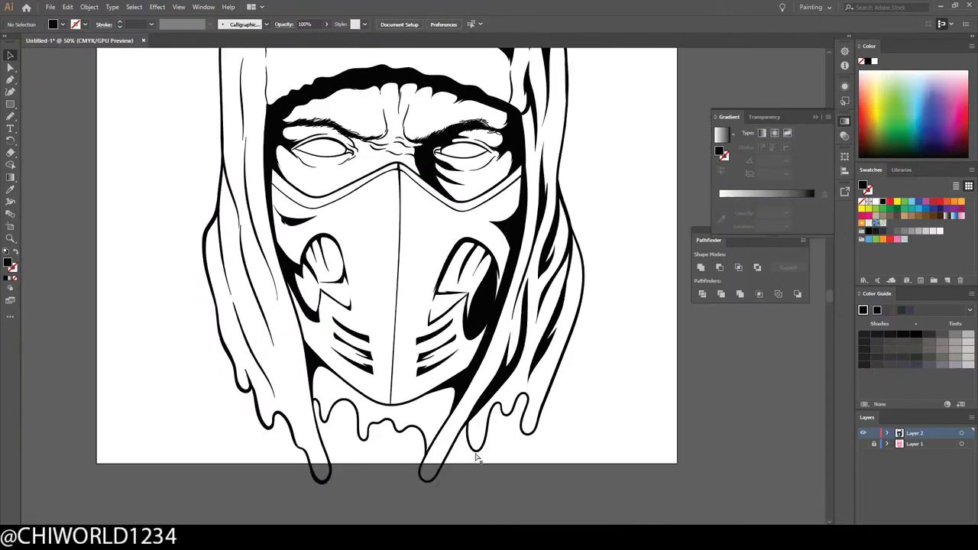
Step: Draw a tapered diagonal scratch across the mask's centre line and a short pointed crease off the right vent's upper inner edge
scroll(455, 422, down, 2)
key(ctrl+plus)
key(ctrl+plus)
scroll(453, 420, left, 2)
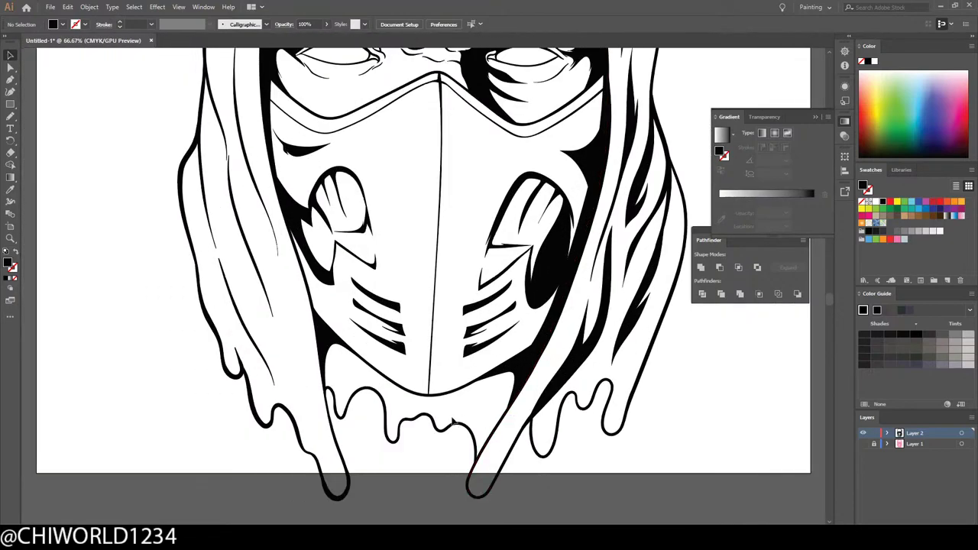
scroll(456, 420, up, 3)
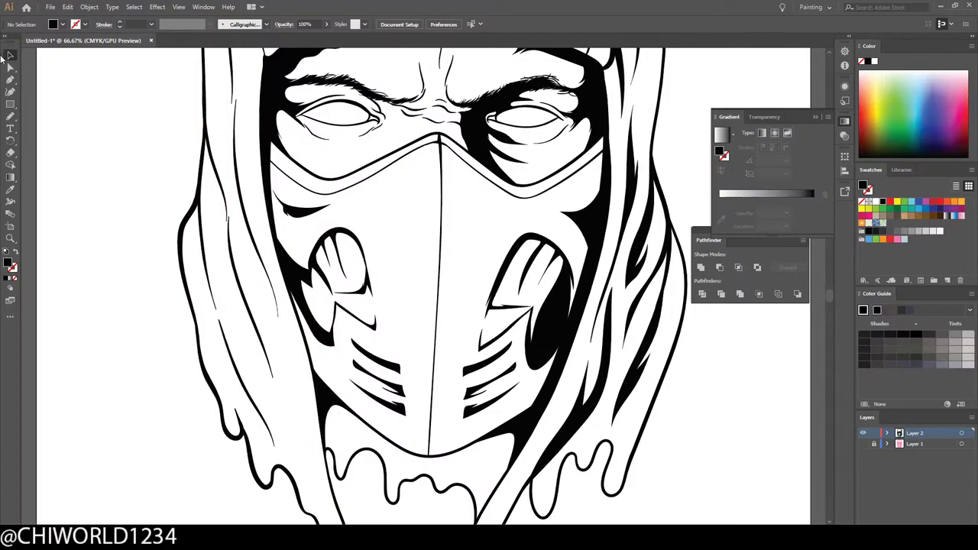
click(10, 116)
scroll(320, 185, down, 1)
scroll(406, 214, up, 2)
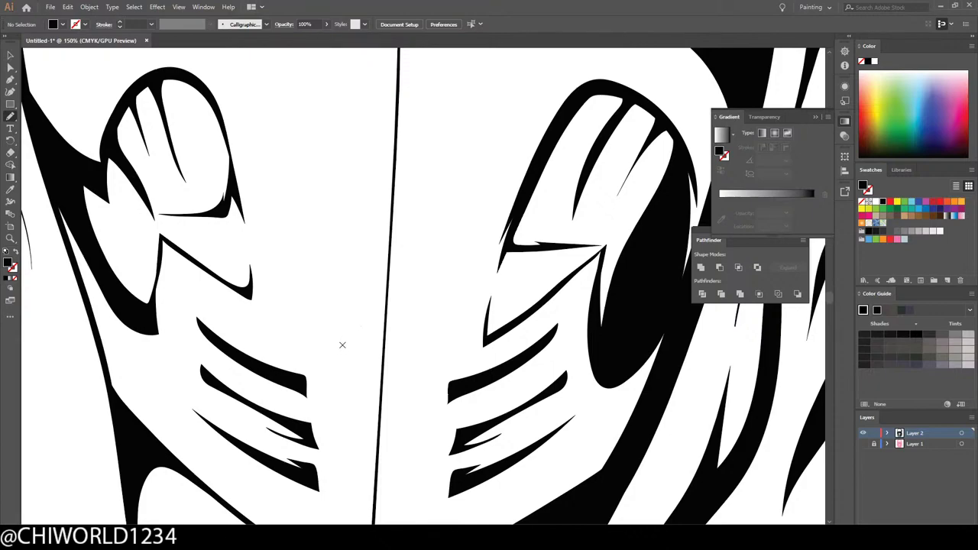
mouse_move(342, 345)
mouse_down()
mouse_move(417, 285)
mouse_move(471, 203)
mouse_move(408, 282)
mouse_up()
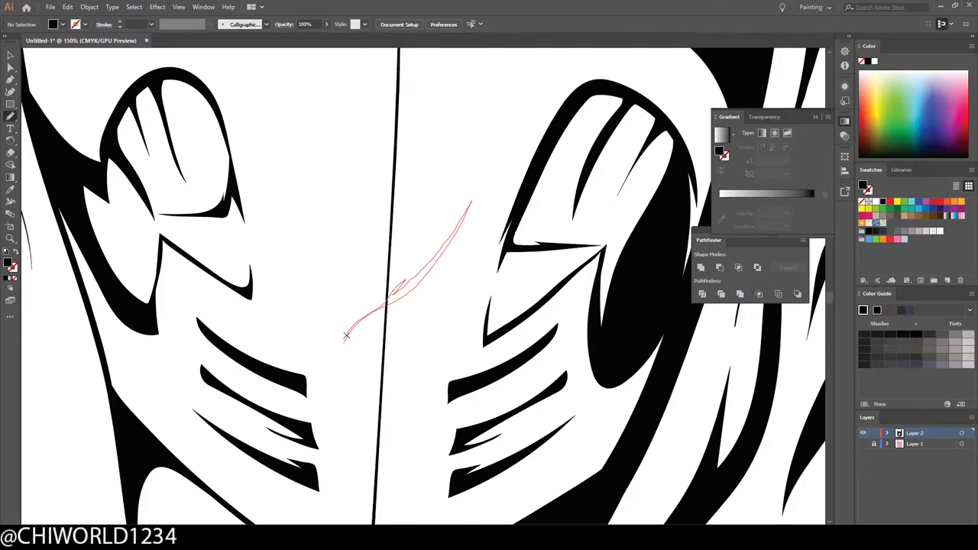
drag(345, 335, 334, 350)
scroll(291, 321, up, 4)
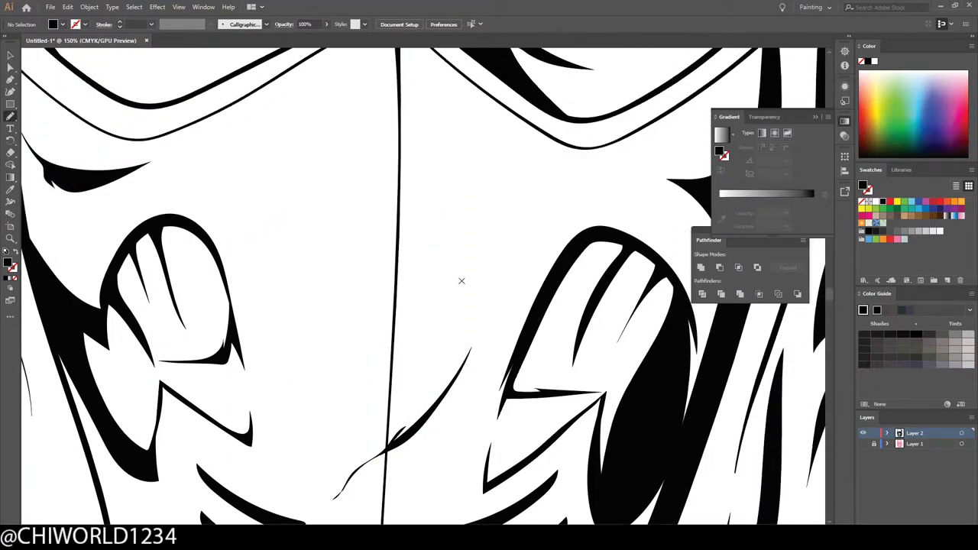
mouse_move(549, 277)
mouse_down()
mouse_move(486, 308)
mouse_move(568, 252)
mouse_up()
scroll(277, 362, up, 1)
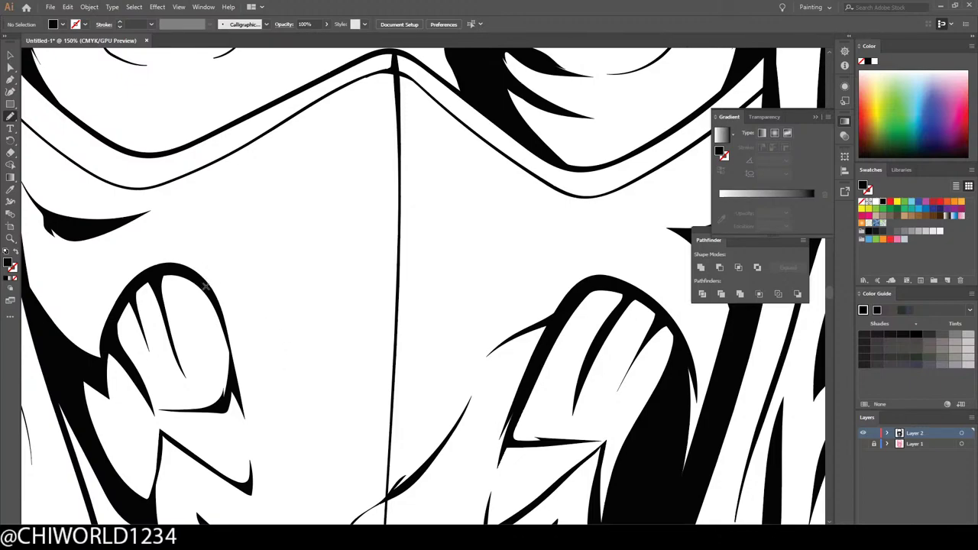
Step: Draw a thin jagged crack rising diagonally from the left vent's upper edge toward the mask's centre line
drag(209, 295, 222, 282)
mouse_move(280, 236)
mouse_down()
mouse_move(323, 206)
mouse_move(298, 222)
mouse_up()
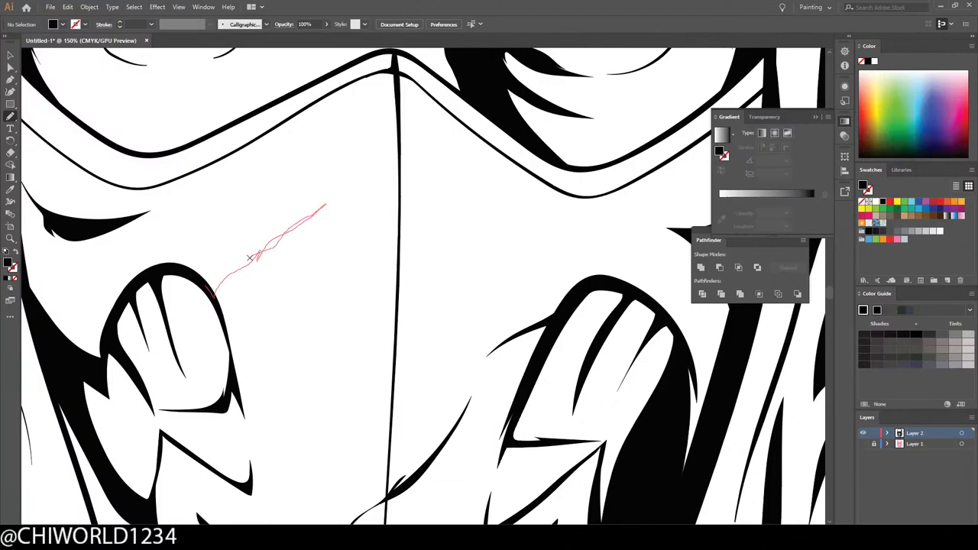
drag(230, 274, 200, 289)
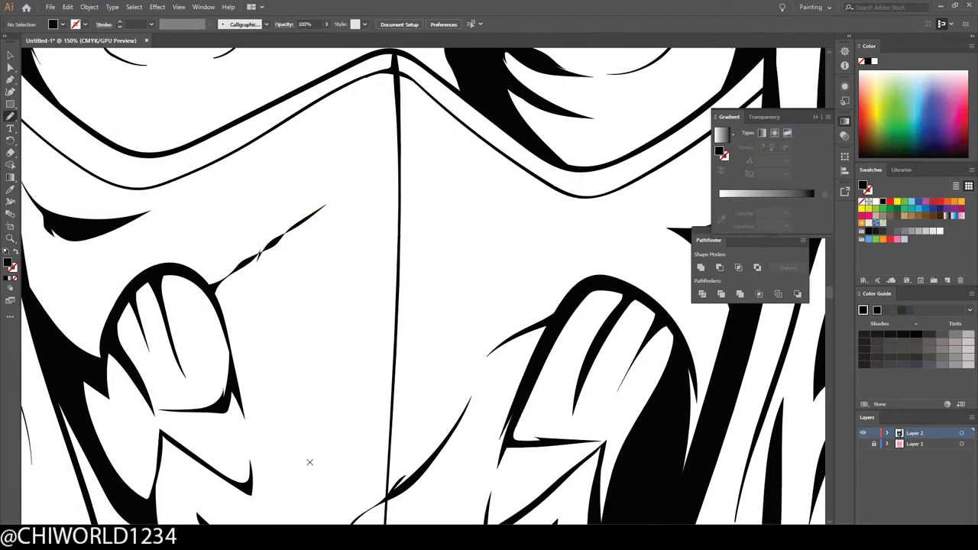
key(ctrl+minus)
key(ctrl+minus)
key(ctrl+minus)
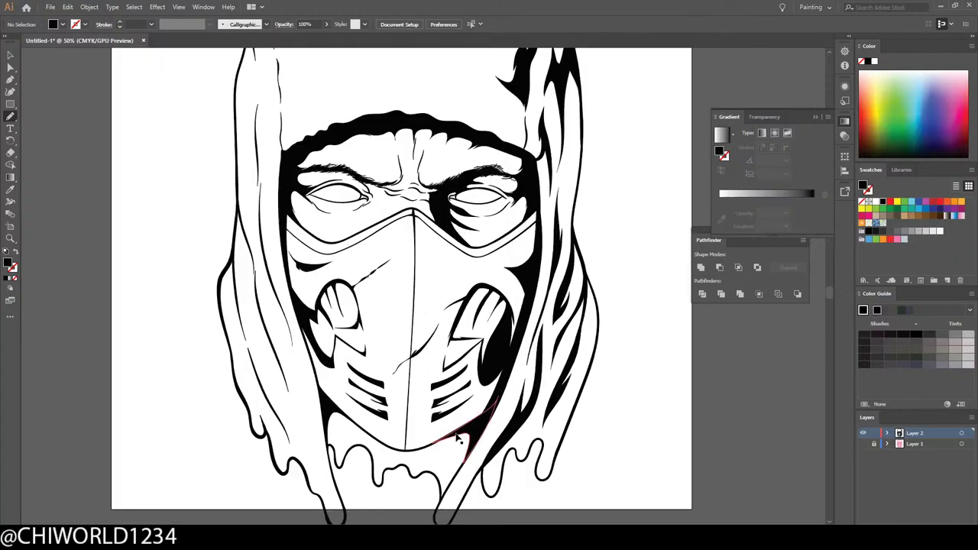
Step: Draw a tapered black scratch crossing the cheek shadow above the left vent, pointed at both ends
key(ctrl+plus)
scroll(451, 431, up, 2)
scroll(451, 431, down, 4)
scroll(451, 431, up, 2)
scroll(451, 431, left, 1)
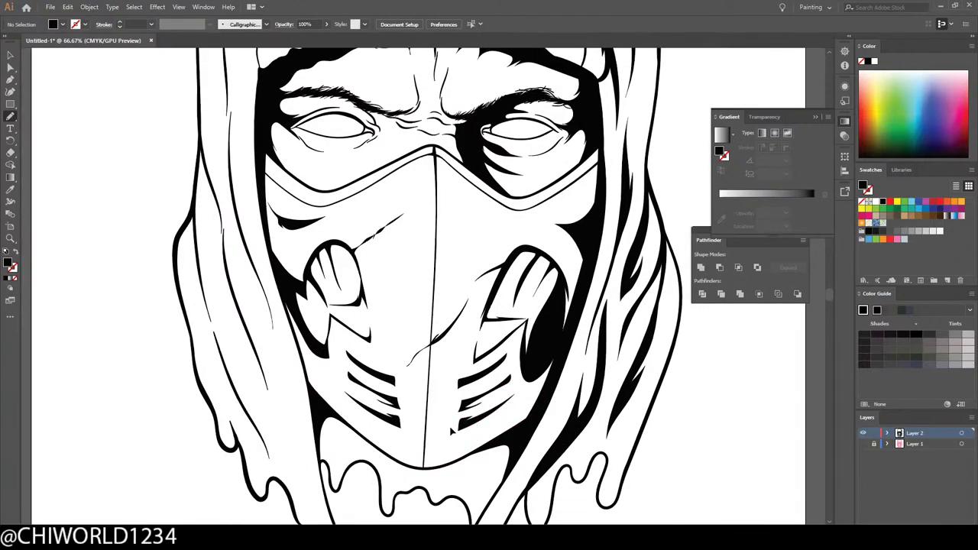
alt+scroll(450, 430, up, 4)
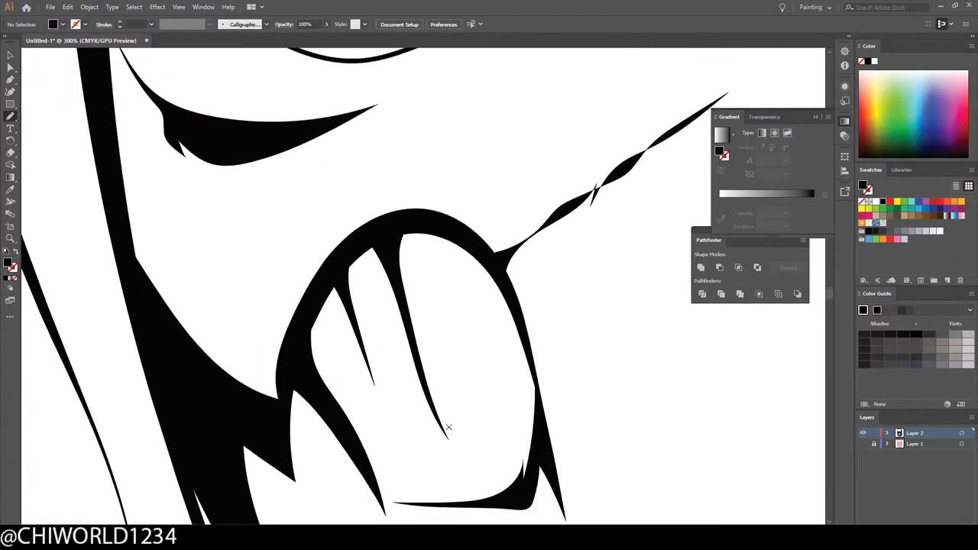
scroll(449, 427, up, 2)
mouse_move(303, 201)
mouse_down()
mouse_move(275, 259)
mouse_move(271, 314)
mouse_move(268, 243)
mouse_move(269, 255)
mouse_move(306, 182)
mouse_up()
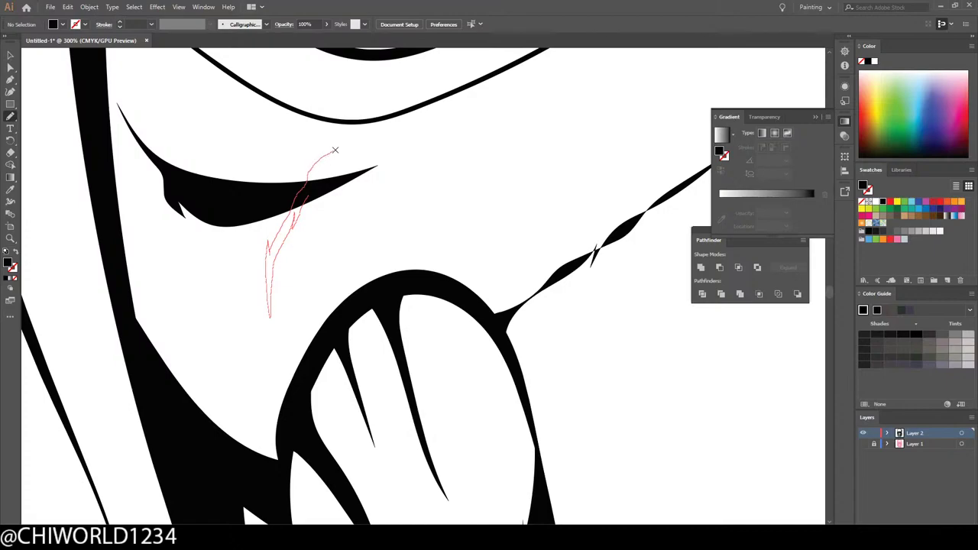
drag(335, 149, 365, 133)
scroll(234, 273, up, 3)
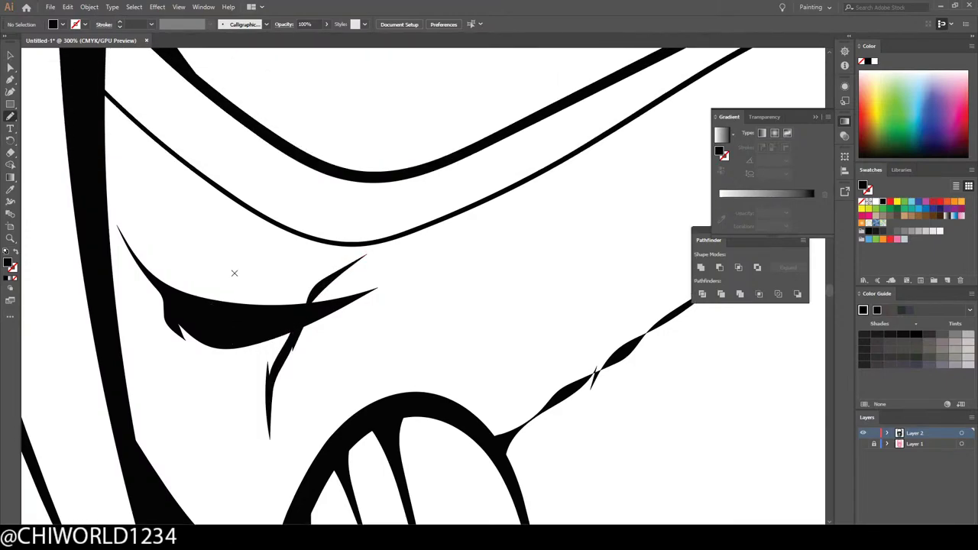
Step: Draw a thin tapered diagonal scratch crossing the lower line of the mask's upper rim, above the left vent
scroll(234, 273, up, 2)
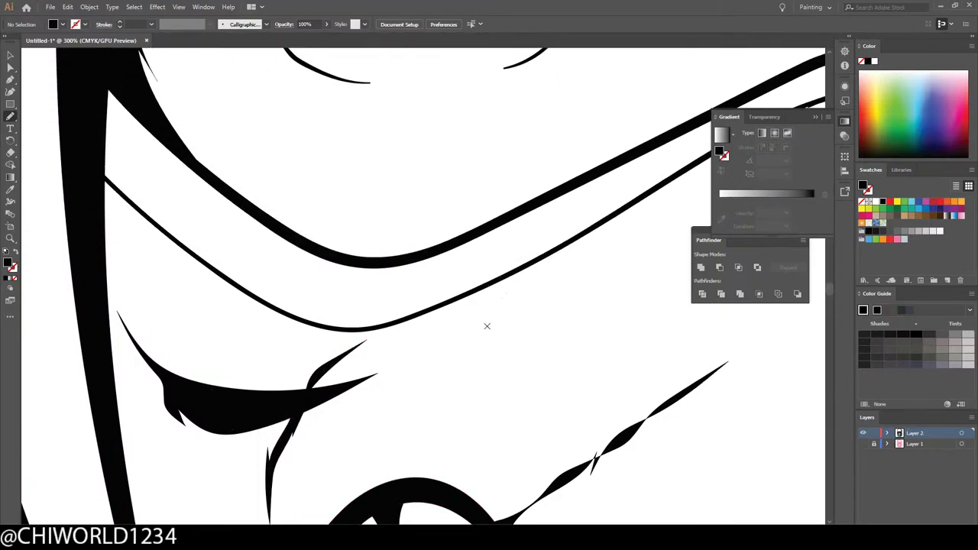
drag(484, 327, 549, 254)
mouse_move(591, 215)
mouse_down()
mouse_move(613, 193)
mouse_move(467, 345)
mouse_up()
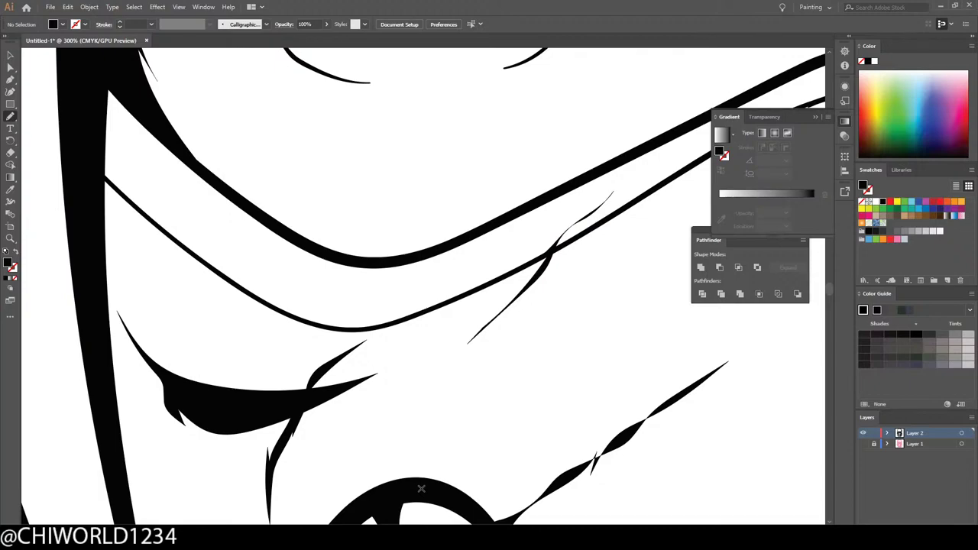
Step: Draw a jagged, branching black crack running down from the mask's upper rim below the right eye, ending in a point above the right vent
key(ctrl+minus)
key(ctrl+minus)
key(ctrl+minus)
key(ctrl+minus)
key(ctrl+minus)
key(ctrl+minus)
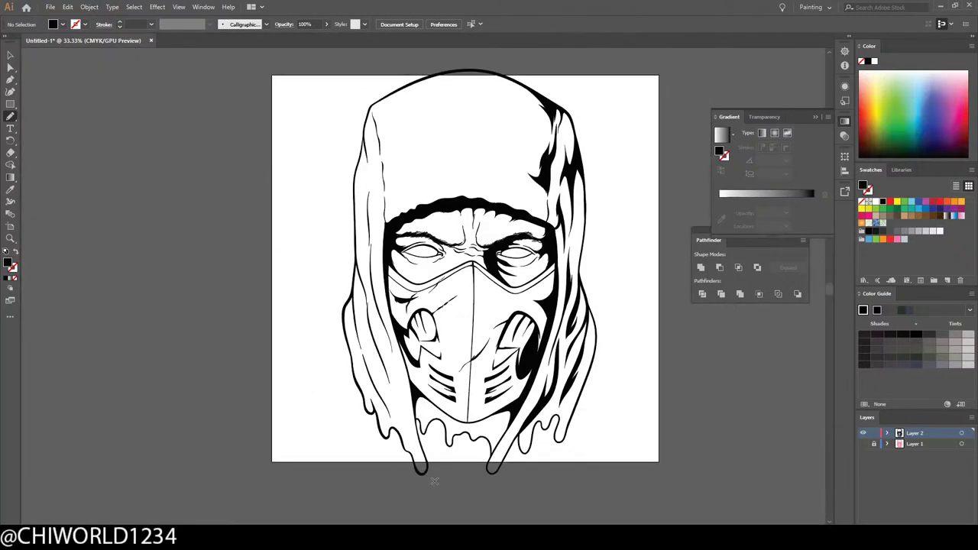
key(ctrl+plus)
scroll(434, 480, down, 3)
scroll(436, 478, right, 3)
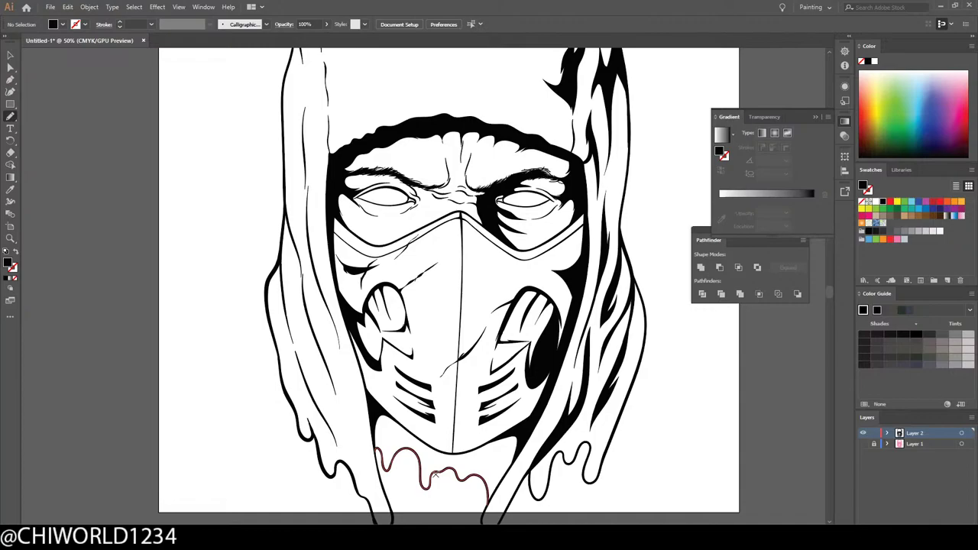
key(ctrl+minus)
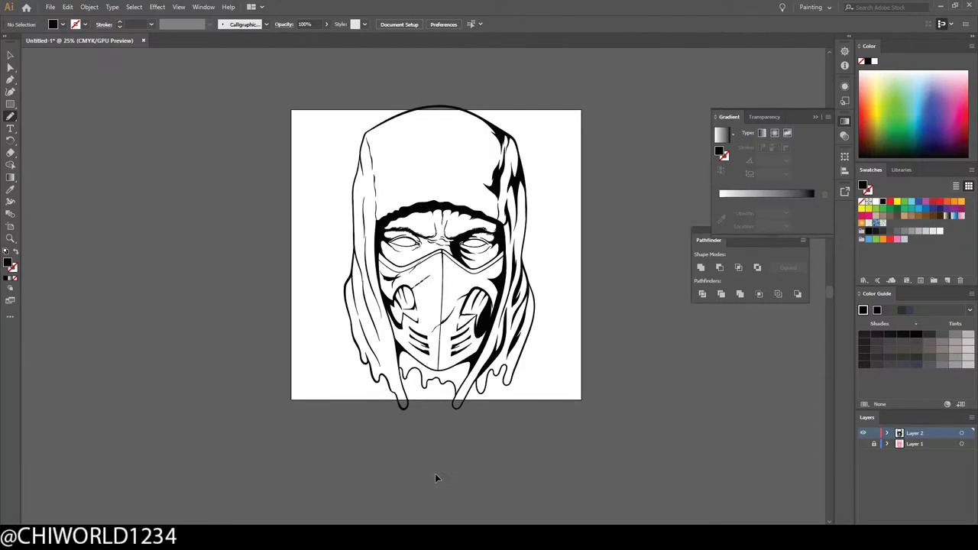
key(ctrl+plus)
key(ctrl+plus)
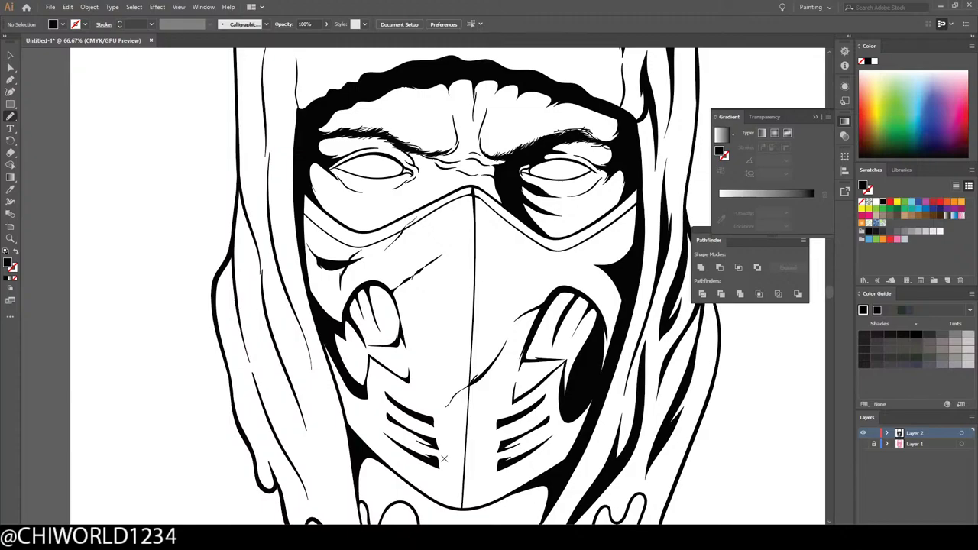
scroll(446, 461, right, 2)
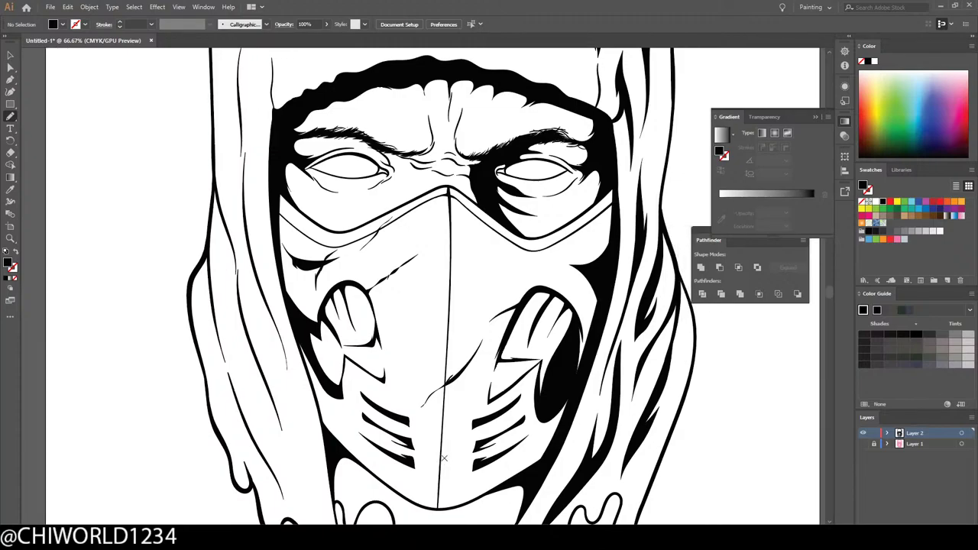
key(ctrl+plus)
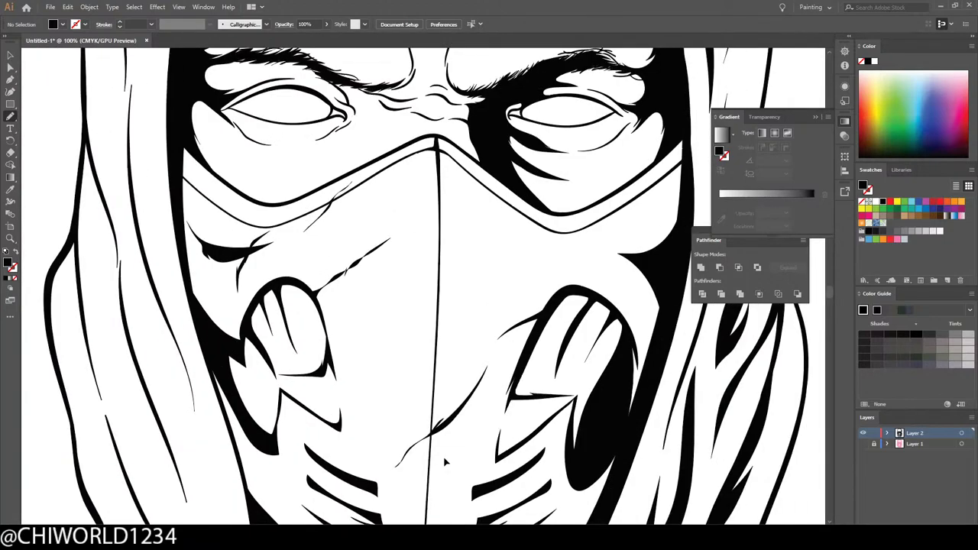
scroll(444, 458, right, 3)
scroll(445, 458, up, 2)
key(ctrl+plus)
key(ctrl+plus)
scroll(445, 461, right, 10)
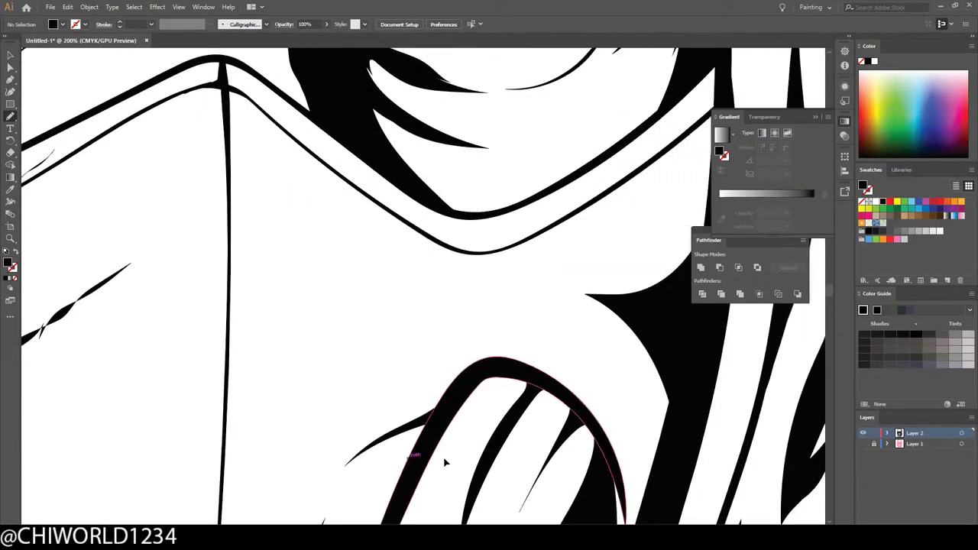
key(ctrl+plus)
scroll(444, 461, right, 10)
scroll(443, 458, up, 1)
scroll(441, 459, up, 1)
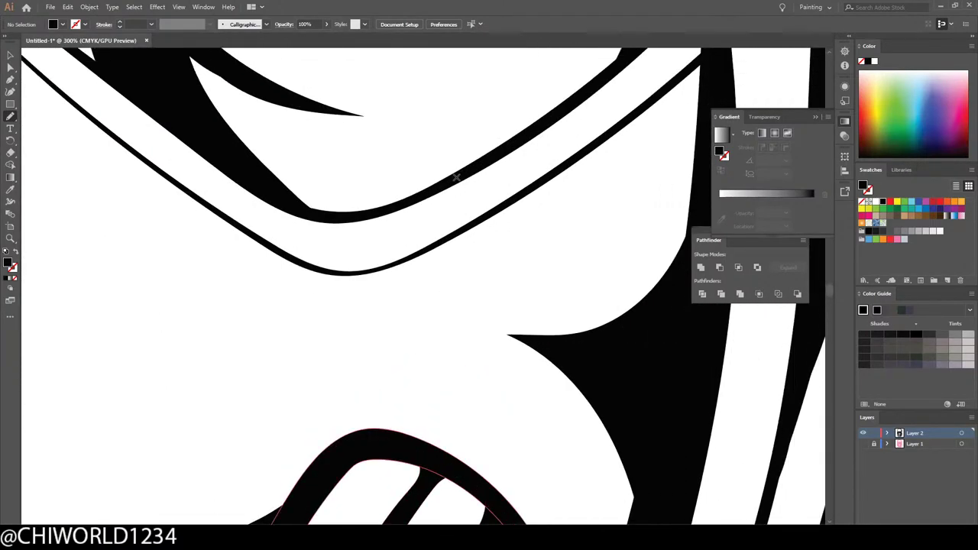
mouse_move(452, 237)
mouse_down()
mouse_move(443, 390)
mouse_move(424, 329)
mouse_move(407, 320)
mouse_move(430, 320)
mouse_move(434, 286)
mouse_move(439, 302)
mouse_move(446, 269)
mouse_move(436, 209)
mouse_move(446, 231)
mouse_move(456, 176)
mouse_up()
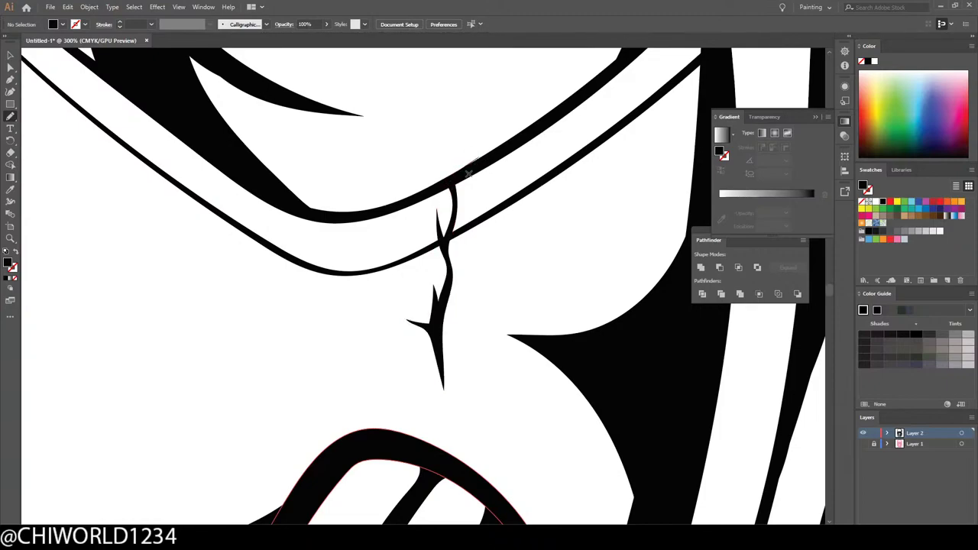
Step: Draw a thin wavy crack from the mask's centre line diagonally up toward the right cheek, with a thicker forked tip
key(ctrl+minus)
key(ctrl+minus)
key(ctrl+minus)
scroll(566, 417, down, 3)
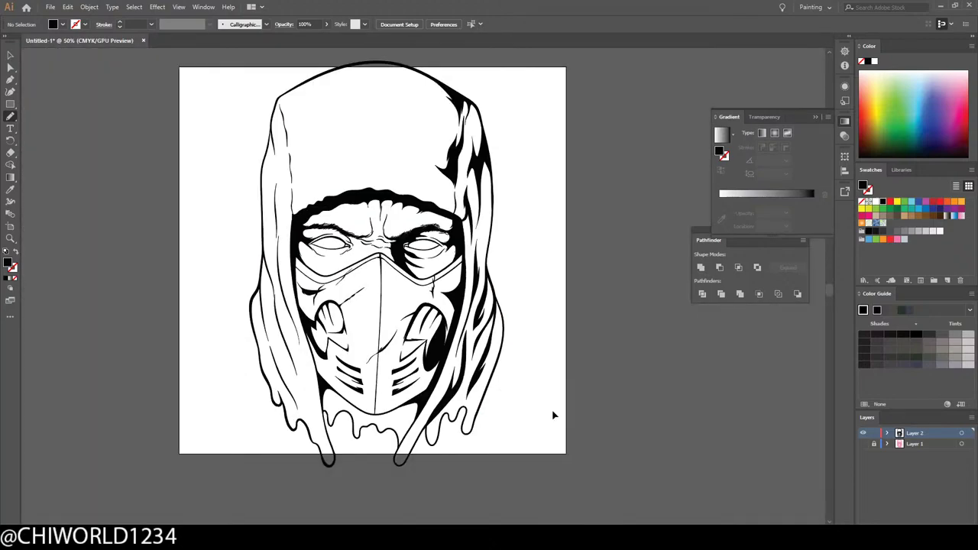
scroll(556, 414, up, 3)
scroll(557, 414, up, 4)
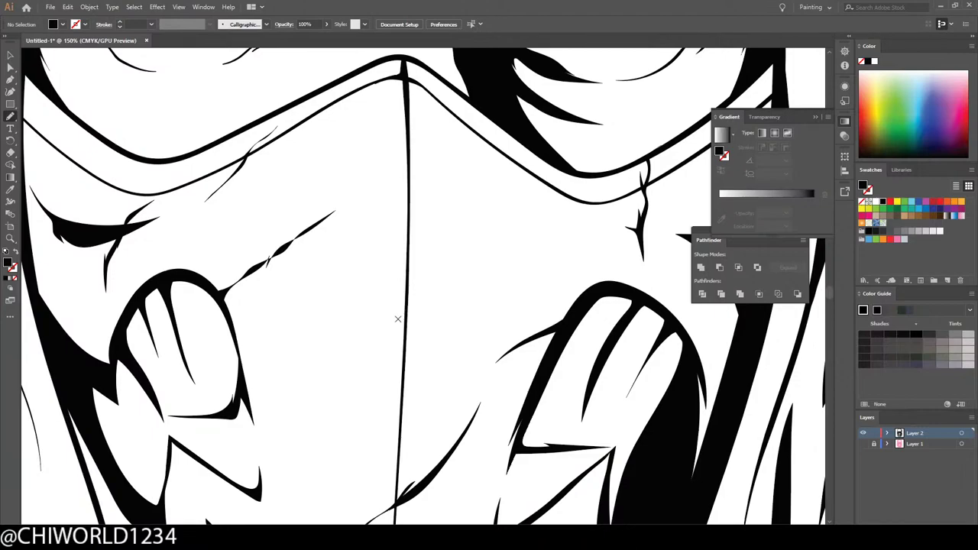
mouse_move(405, 310)
mouse_down()
mouse_move(443, 276)
mouse_move(498, 255)
mouse_move(523, 222)
mouse_move(521, 242)
mouse_move(550, 200)
mouse_move(489, 259)
mouse_move(441, 276)
mouse_move(401, 317)
mouse_up()
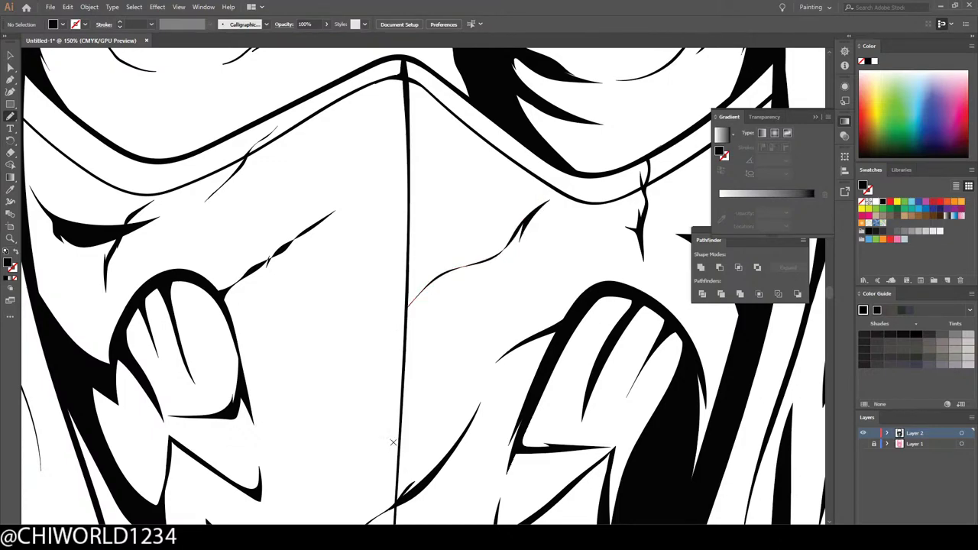
Step: Examine the whole inked head, from the mask and dripping hood edges up to the eyes and forehead
scroll(404, 443, down, 3)
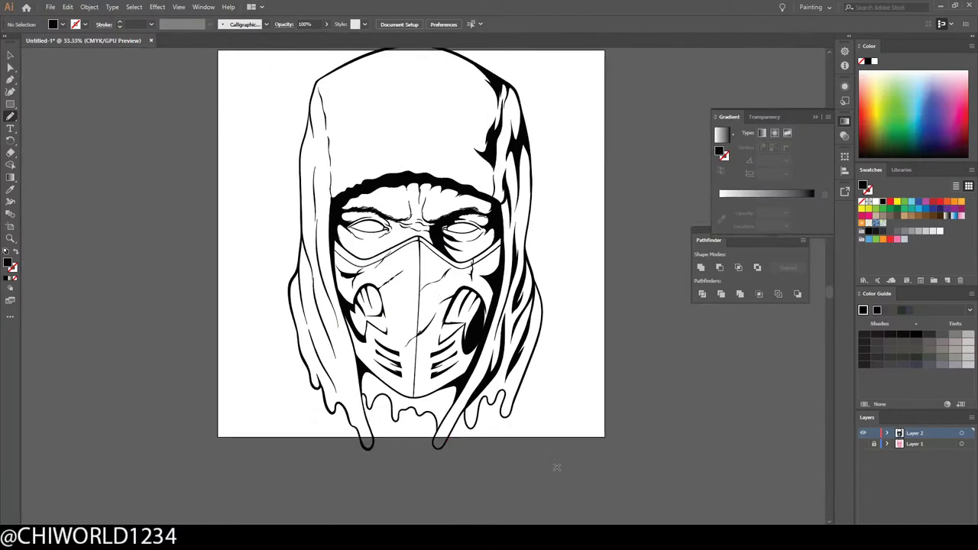
scroll(525, 447, down, 2)
scroll(524, 446, up, 1)
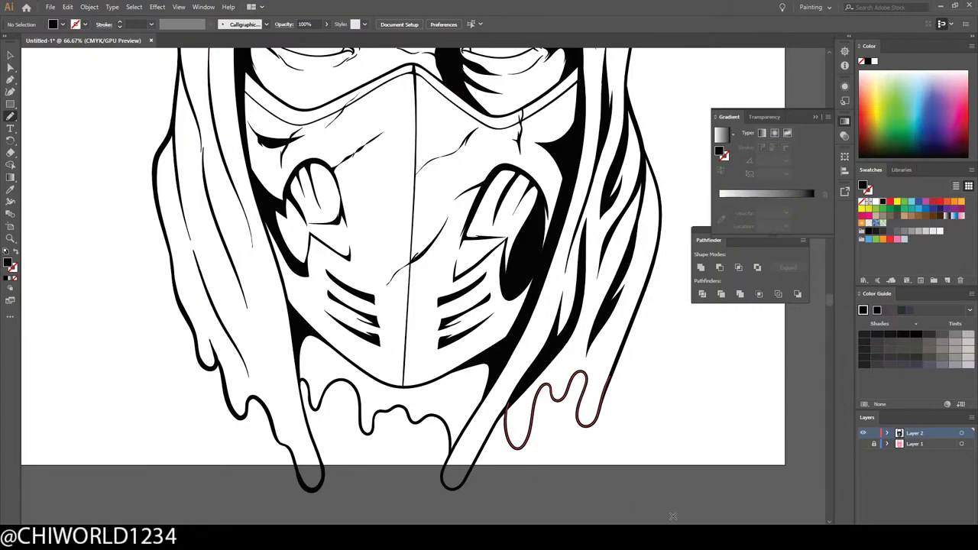
key(ctrl+minus)
key(ctrl+minus)
scroll(562, 472, up, 3)
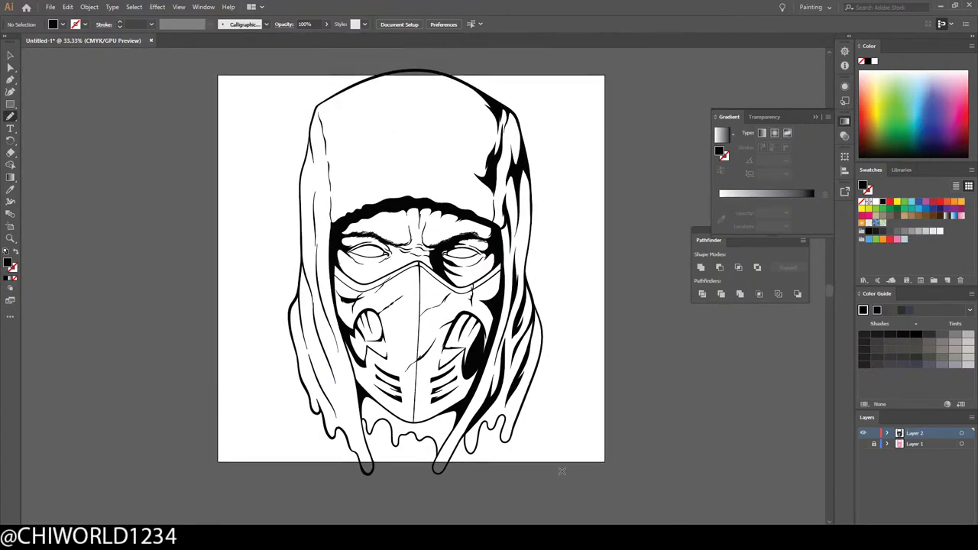
key(ctrl+plus)
scroll(561, 472, up, 2)
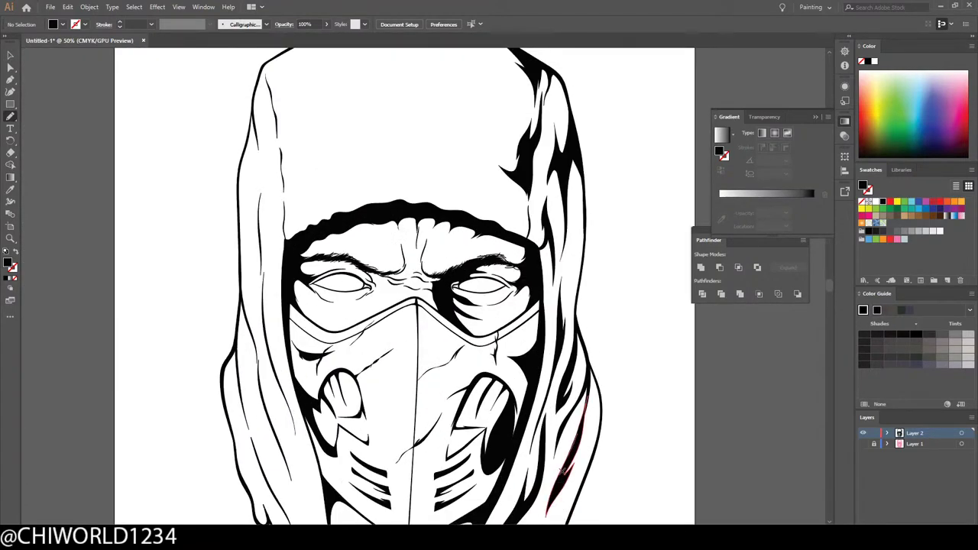
key(ctrl+plus)
key(ctrl+plus)
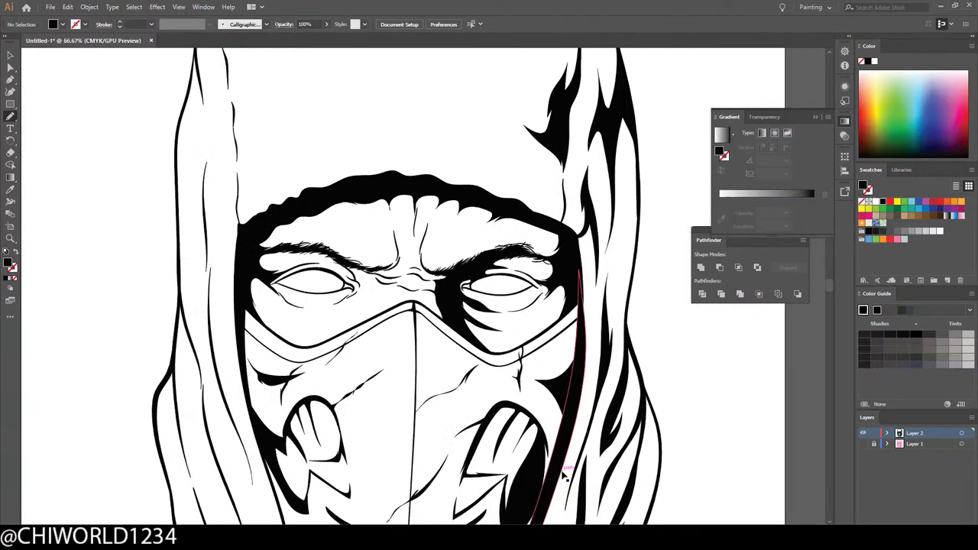
scroll(554, 457, up, 2)
scroll(554, 457, up, 1)
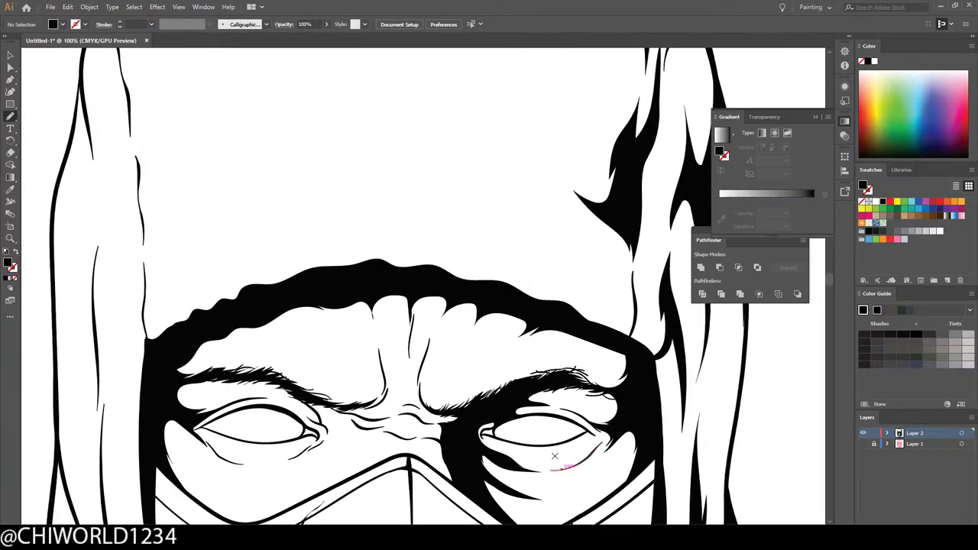